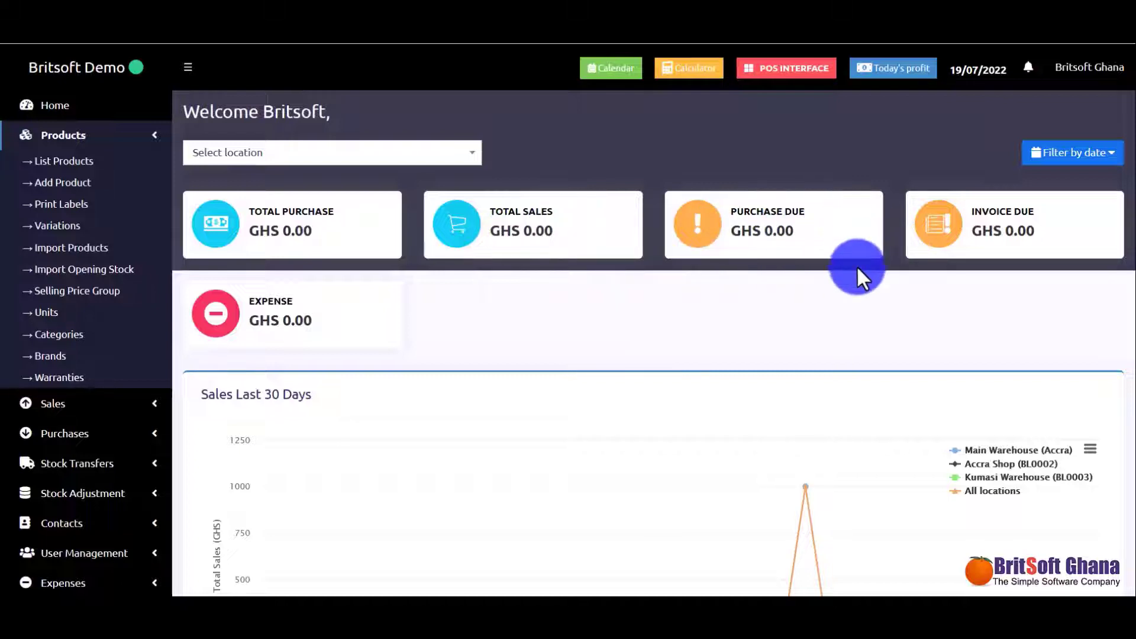
# Step: Review the dashboard's summary figures and the business locations offered by its location filter
pyautogui.scroll(-2, 971, 300)
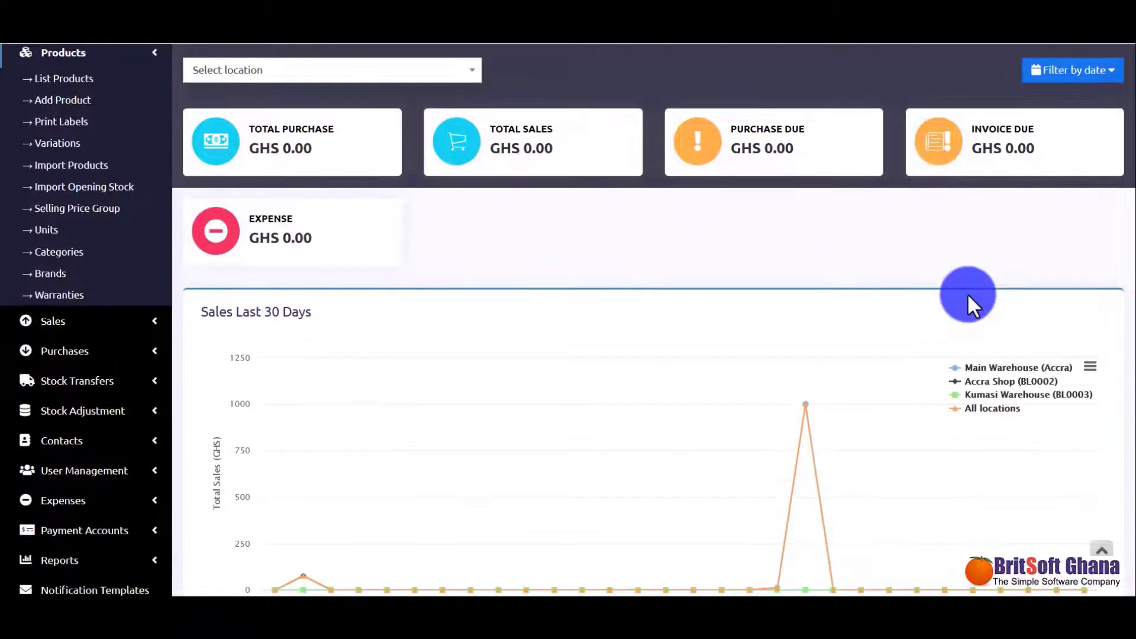
pyautogui.scroll(-1, 971, 300)
pyautogui.scroll(2, 971, 300)
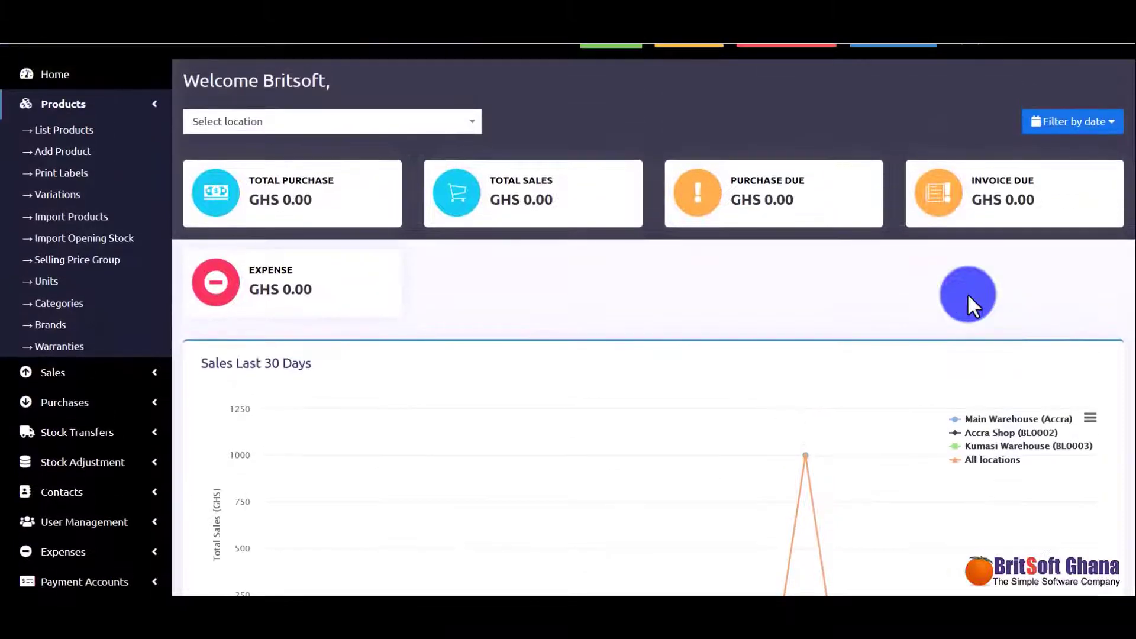
pyautogui.click(473, 122)
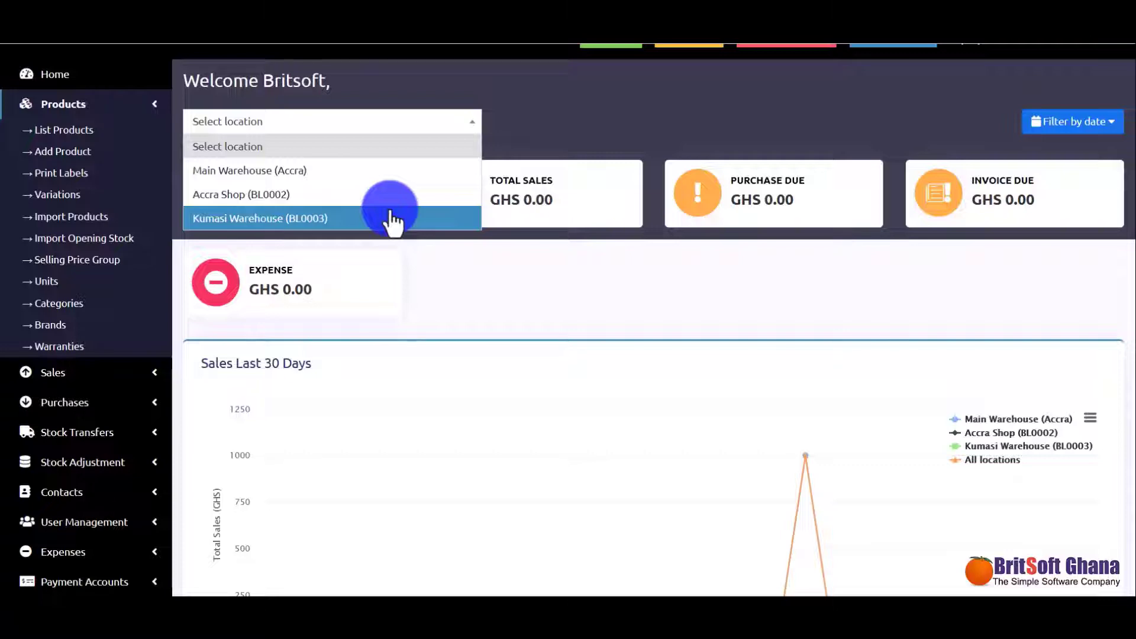
pyautogui.click(556, 139)
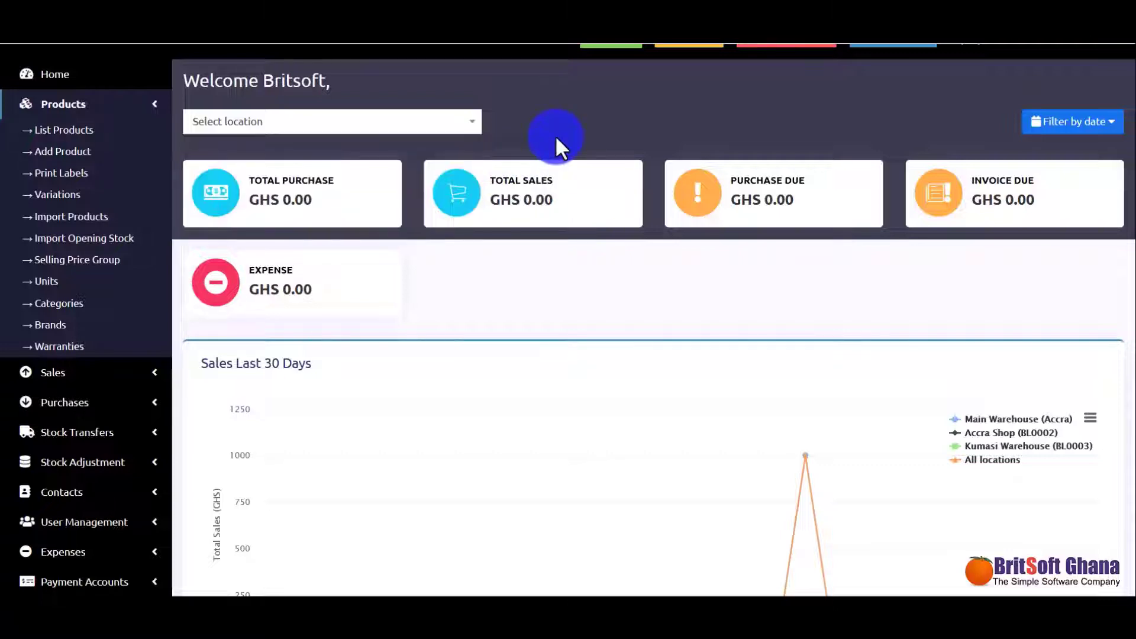
# Step: Review the dashboard's sales charts, the sales and purchase payment due tables, and the product stock alerts
pyautogui.scroll(-5, 633, 247)
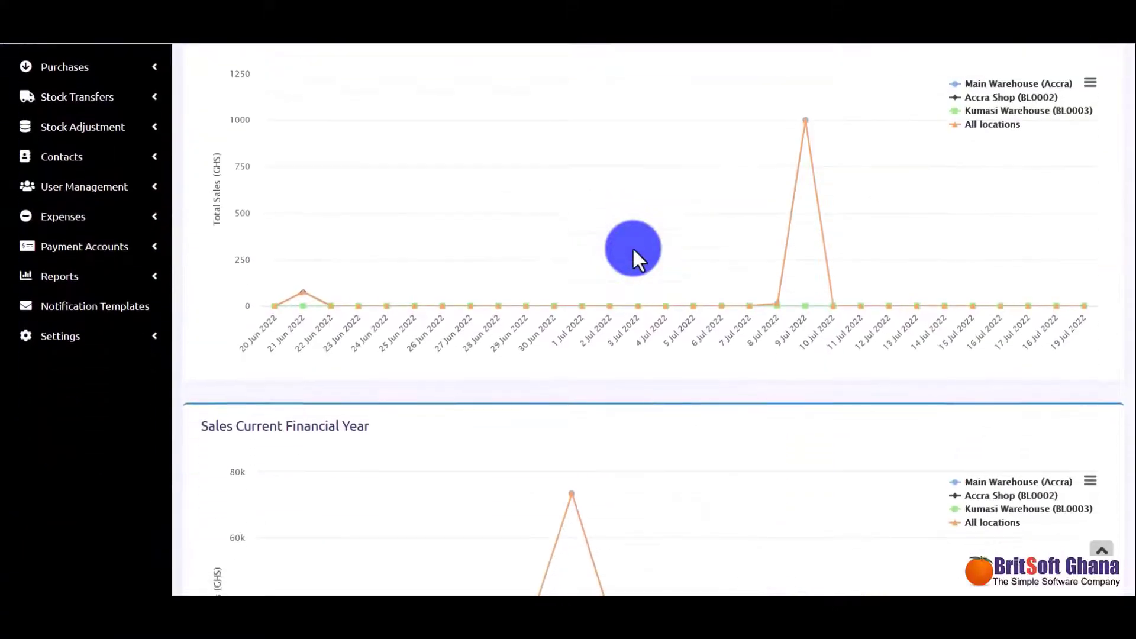
pyautogui.scroll(-3, 634, 247)
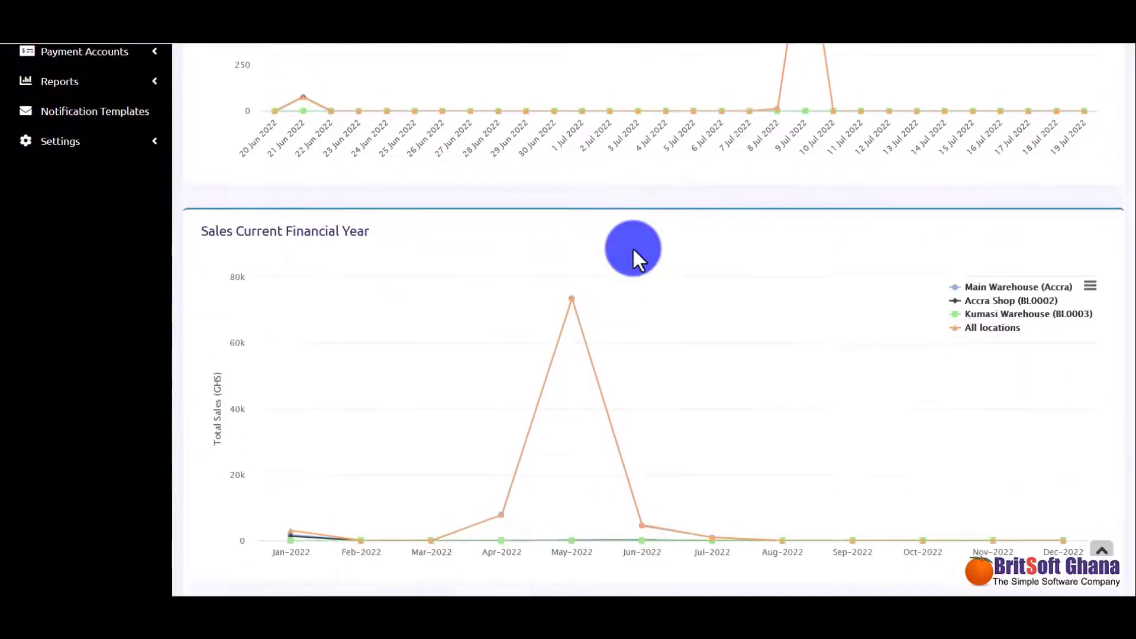
pyautogui.scroll(-7, 634, 247)
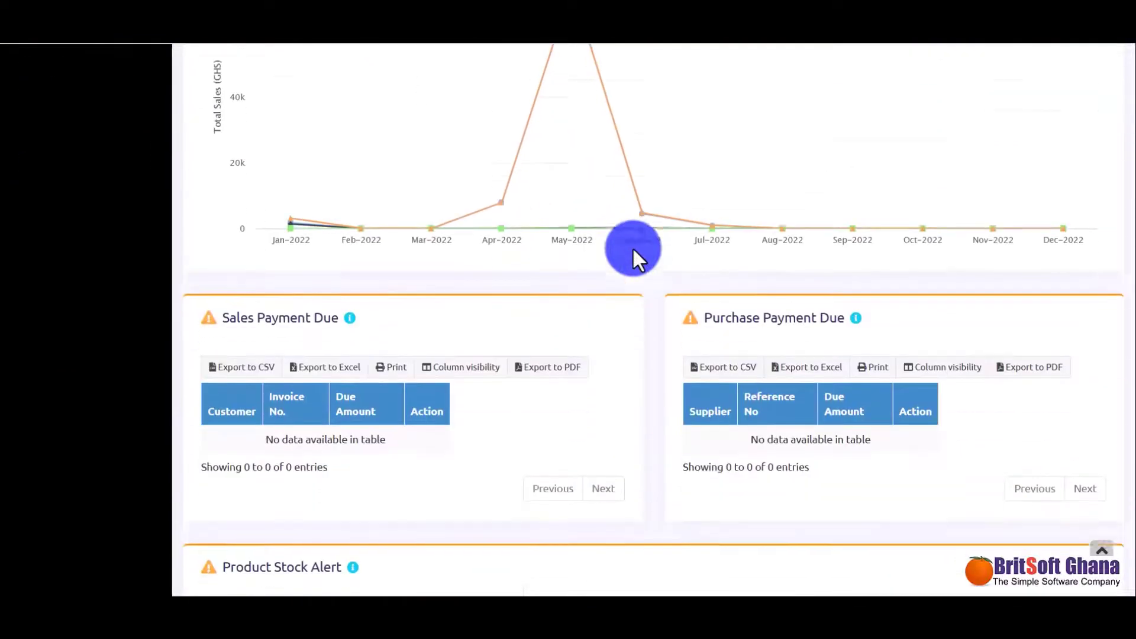
pyautogui.scroll(-3, 507, 391)
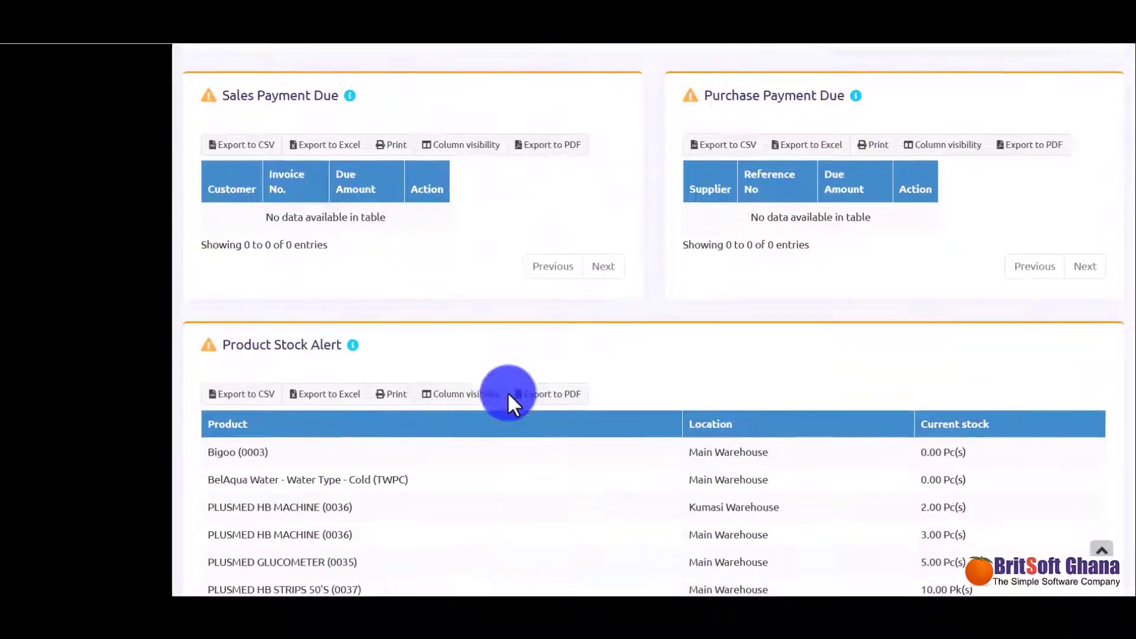
pyautogui.scroll(-1, 492, 501)
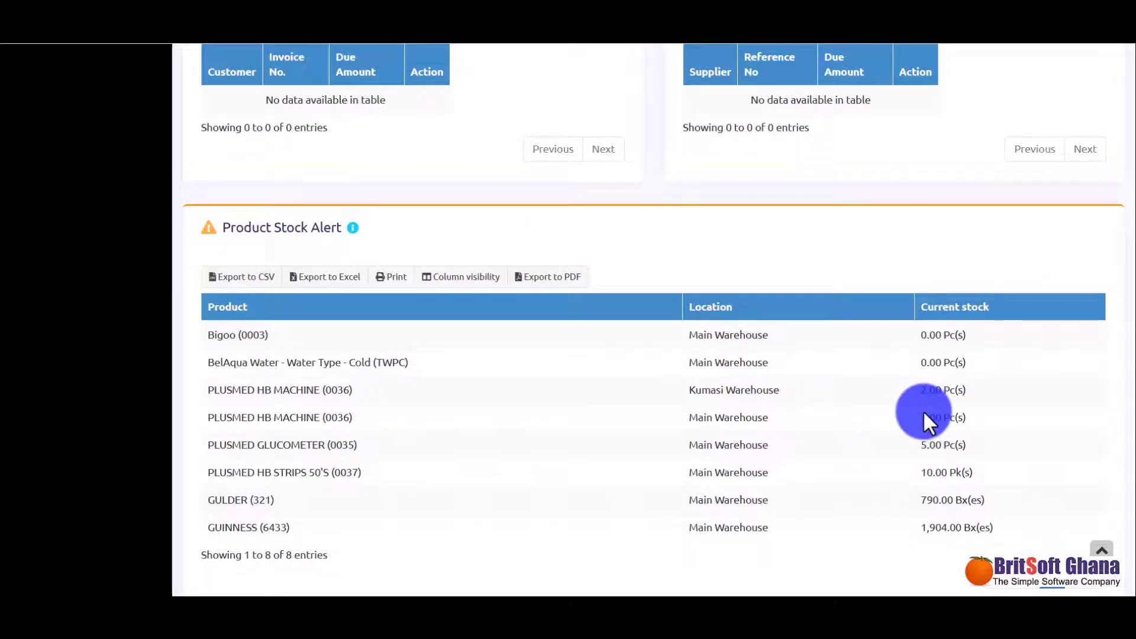
pyautogui.scroll(10, 925, 415)
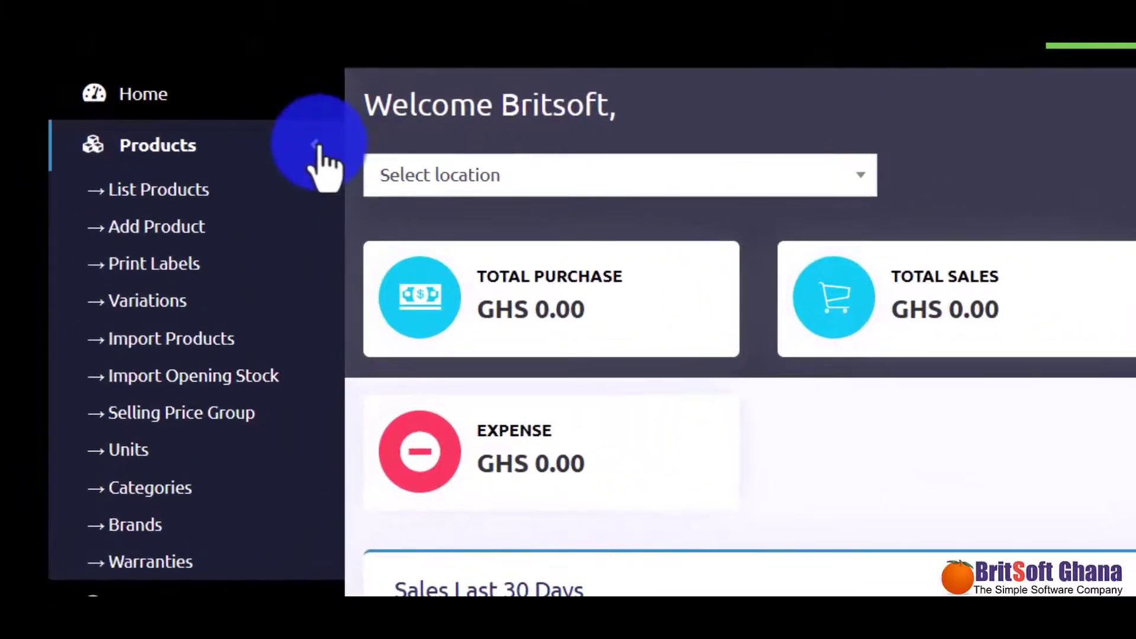
# Step: Open the new product form and examine its product name, SKU, unit and business location fields
pyautogui.click(320, 151)
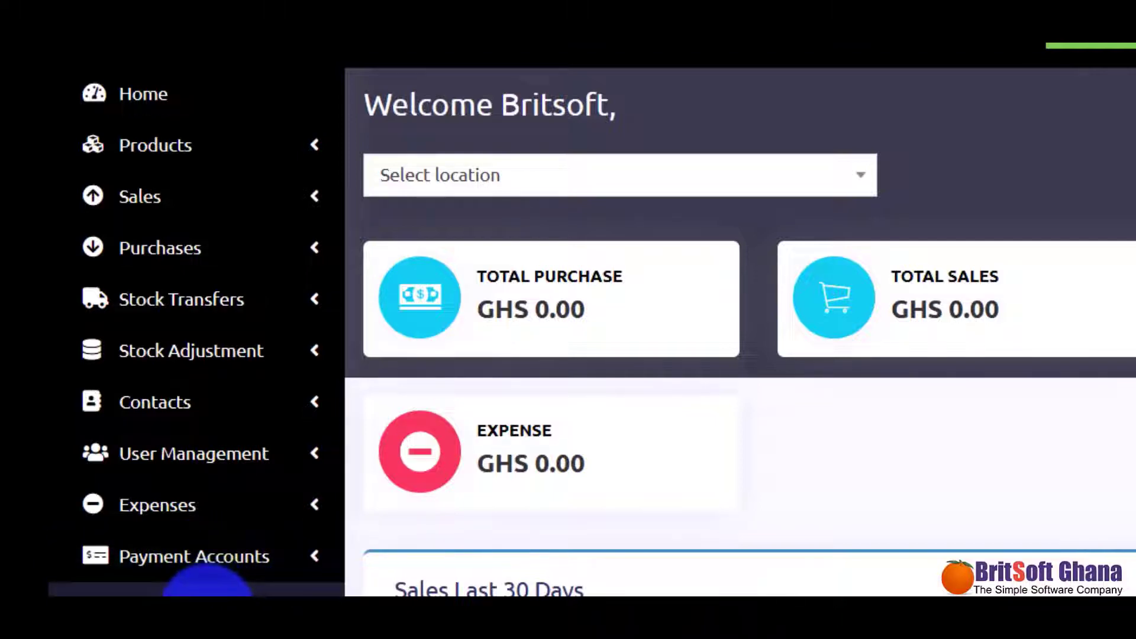
pyautogui.click(306, 157)
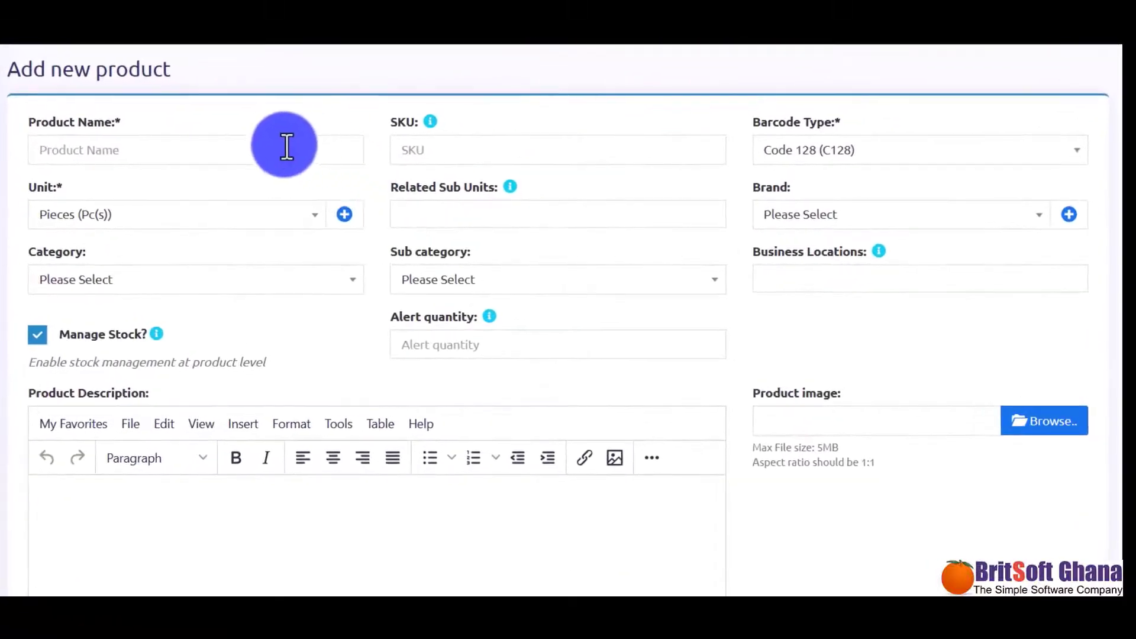
pyautogui.click(258, 148)
pyautogui.click(451, 148)
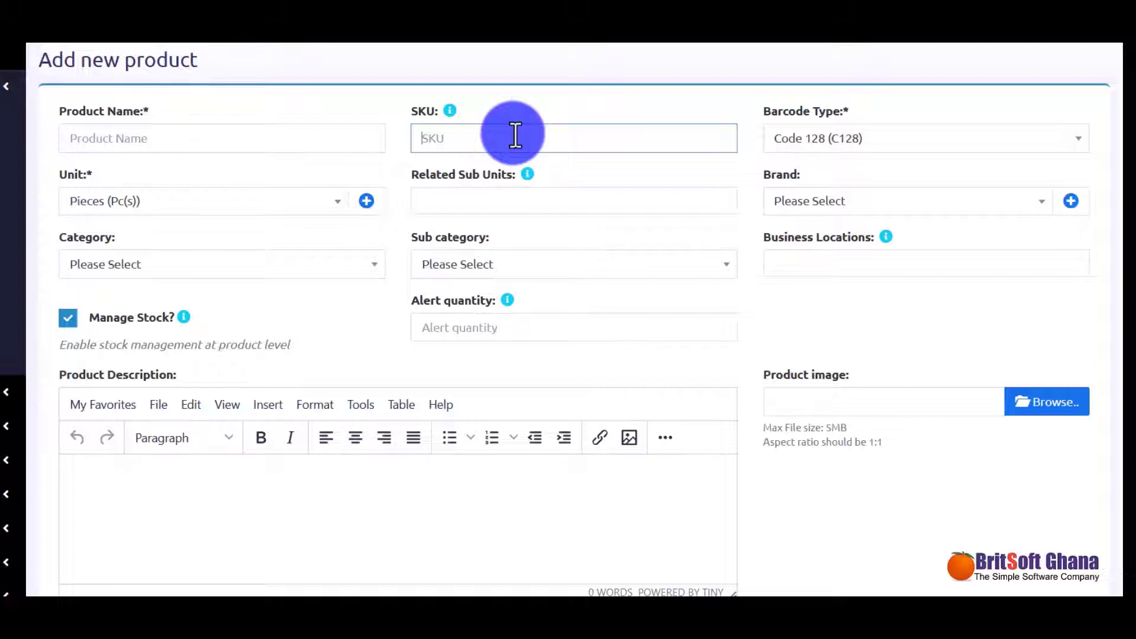
pyautogui.click(285, 217)
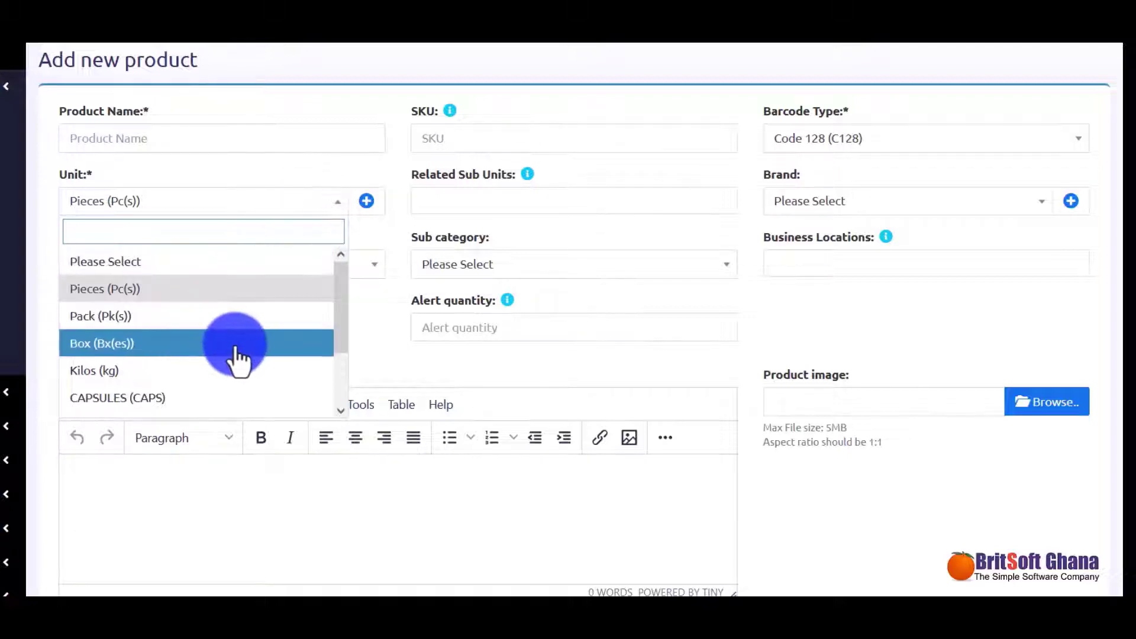
pyautogui.click(544, 237)
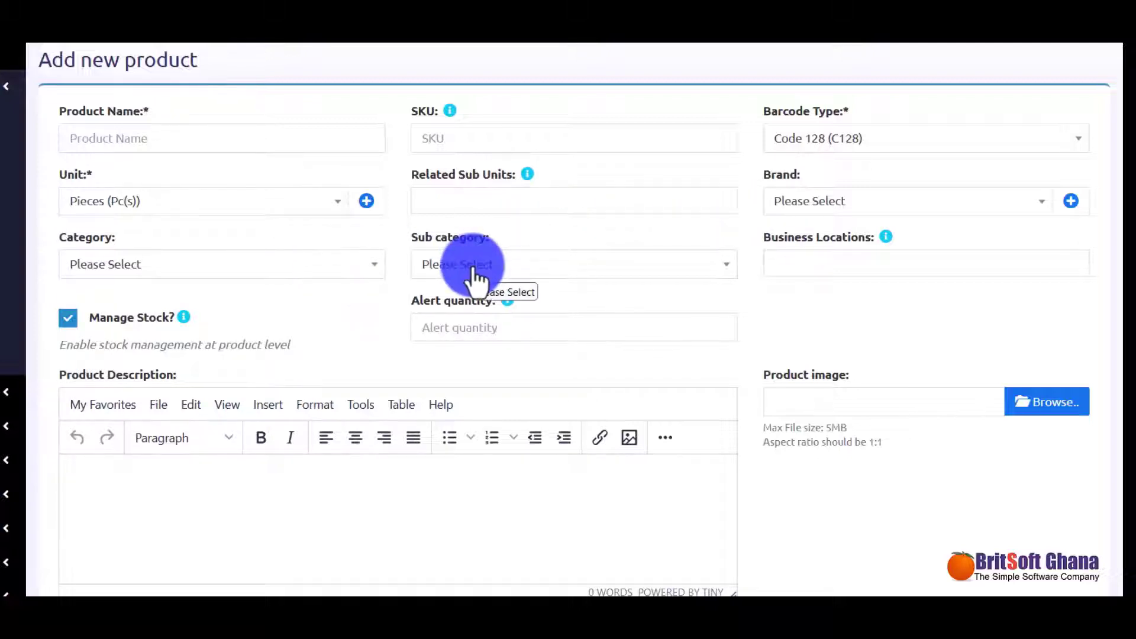
pyautogui.click(846, 267)
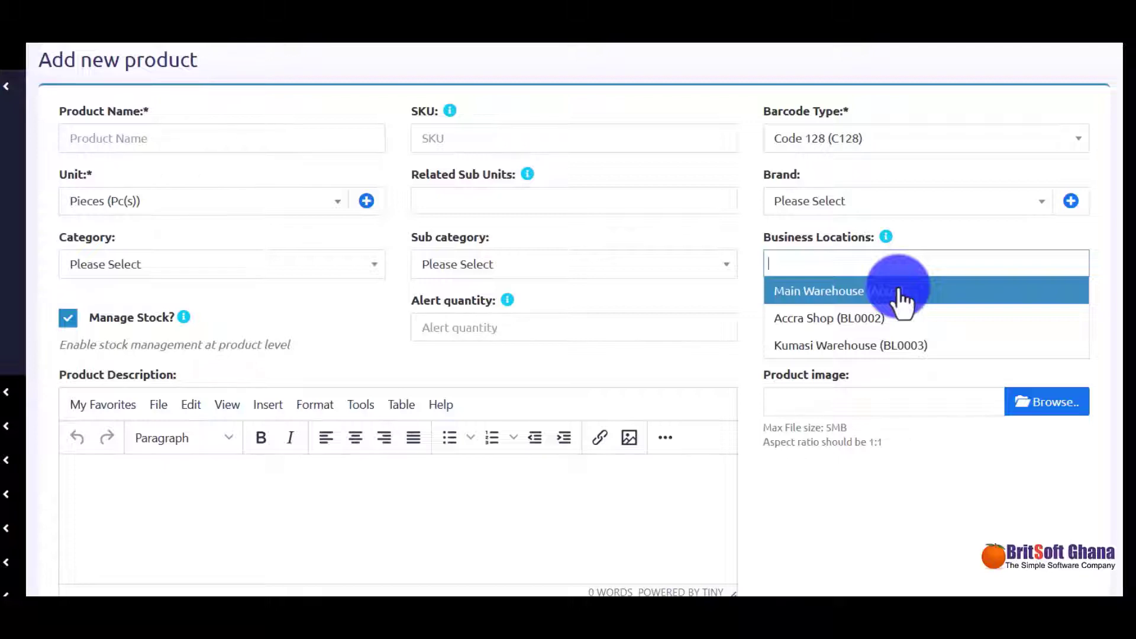
# Step: Examine the product form's description, image, tax, product type, purchase price, margin and selling price fields, and its save options
pyautogui.scroll(-2, 933, 438)
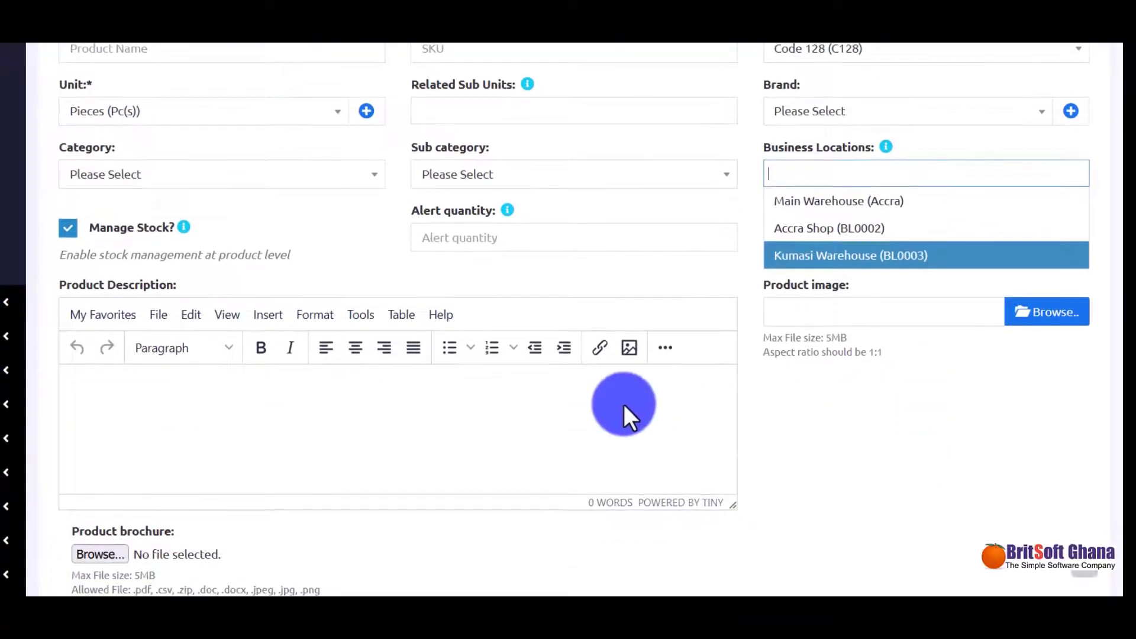
pyautogui.click(624, 404)
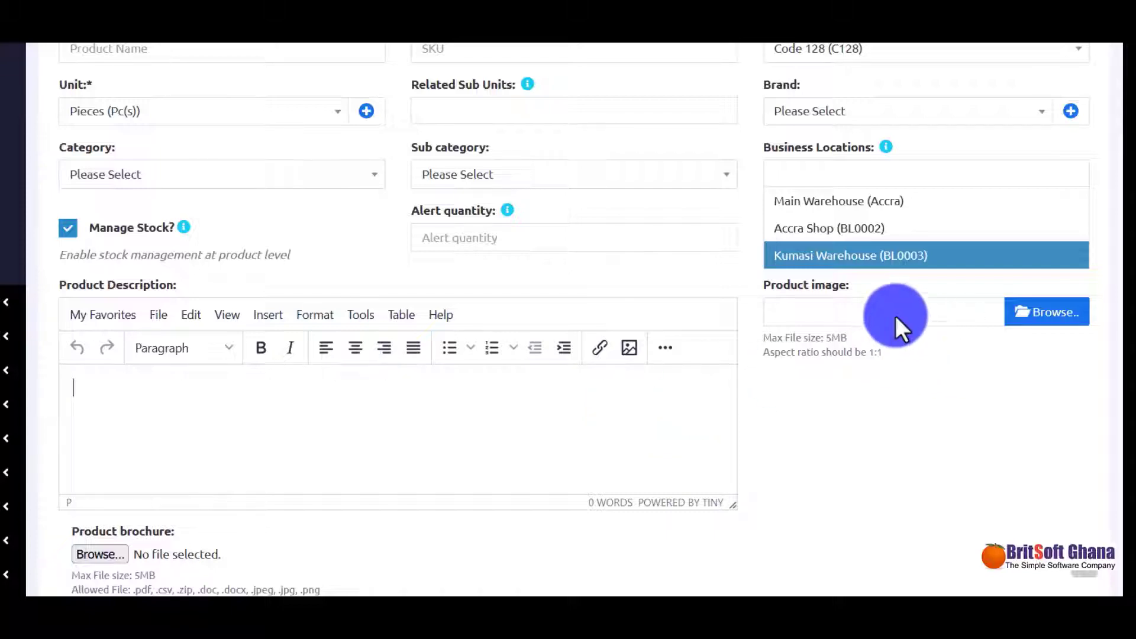
pyautogui.scroll(-5, 902, 330)
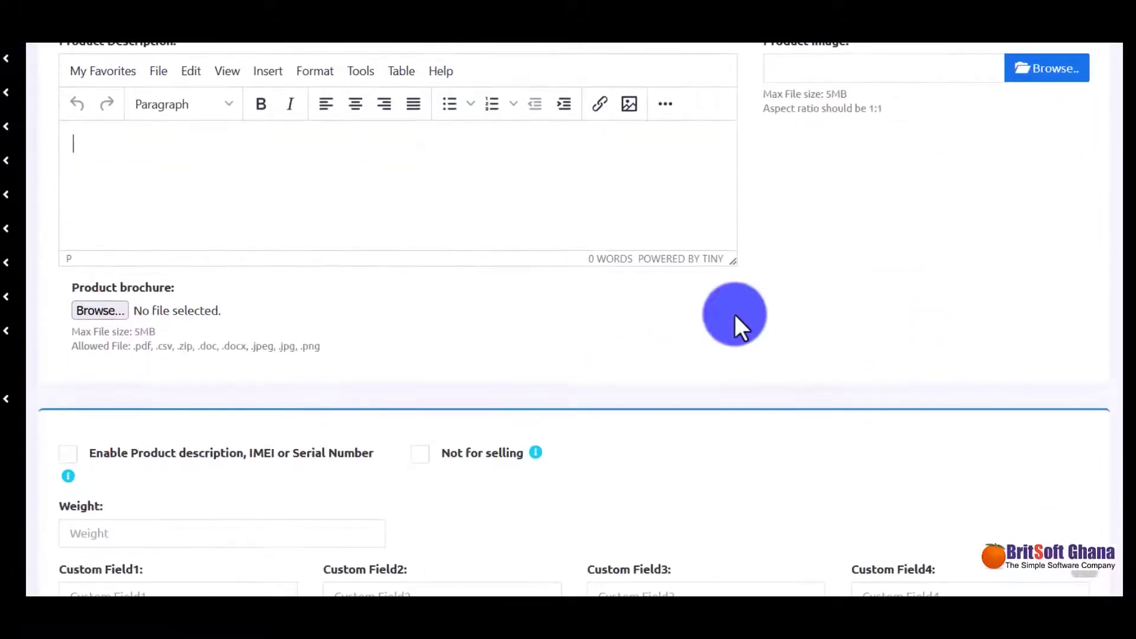
pyautogui.scroll(-2, 734, 314)
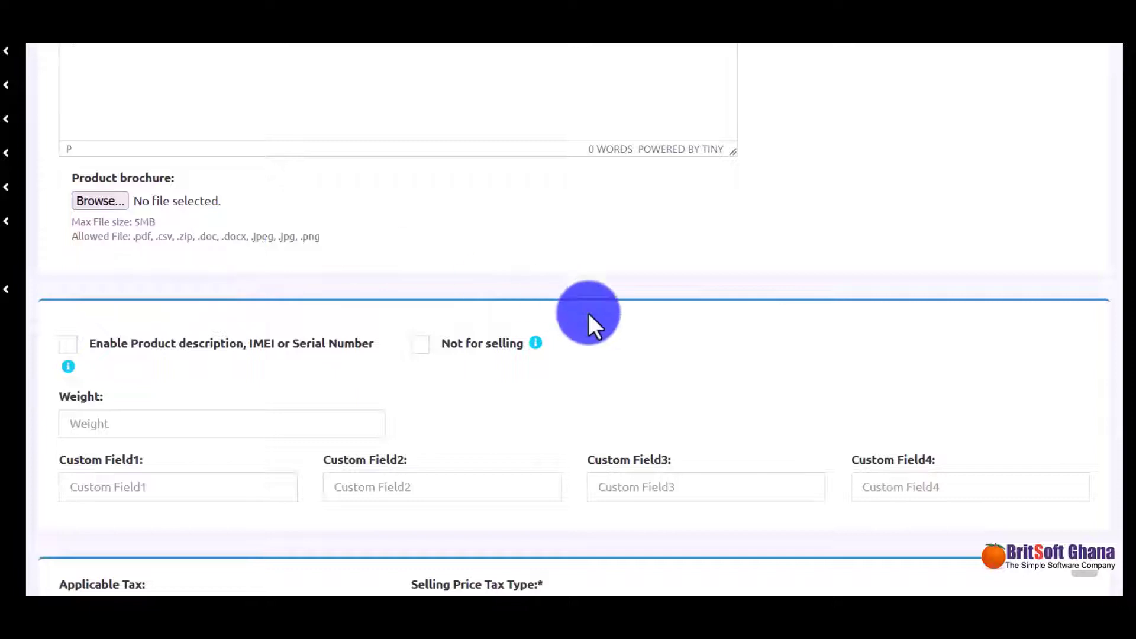
pyautogui.scroll(-5, 655, 373)
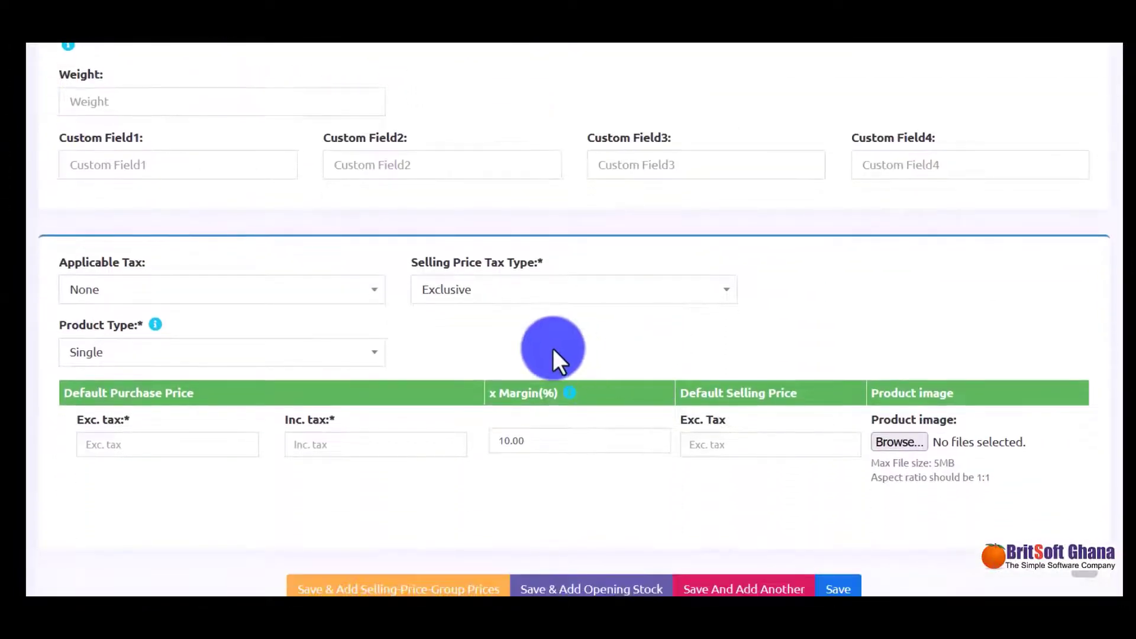
pyautogui.scroll(-1, 432, 334)
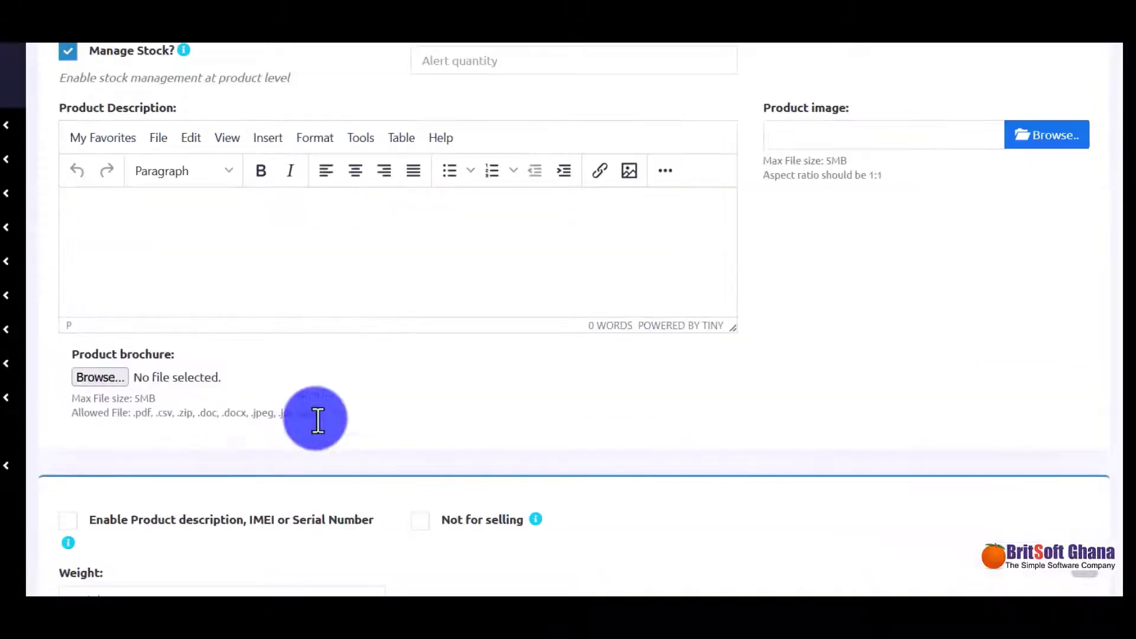
pyautogui.click(198, 436)
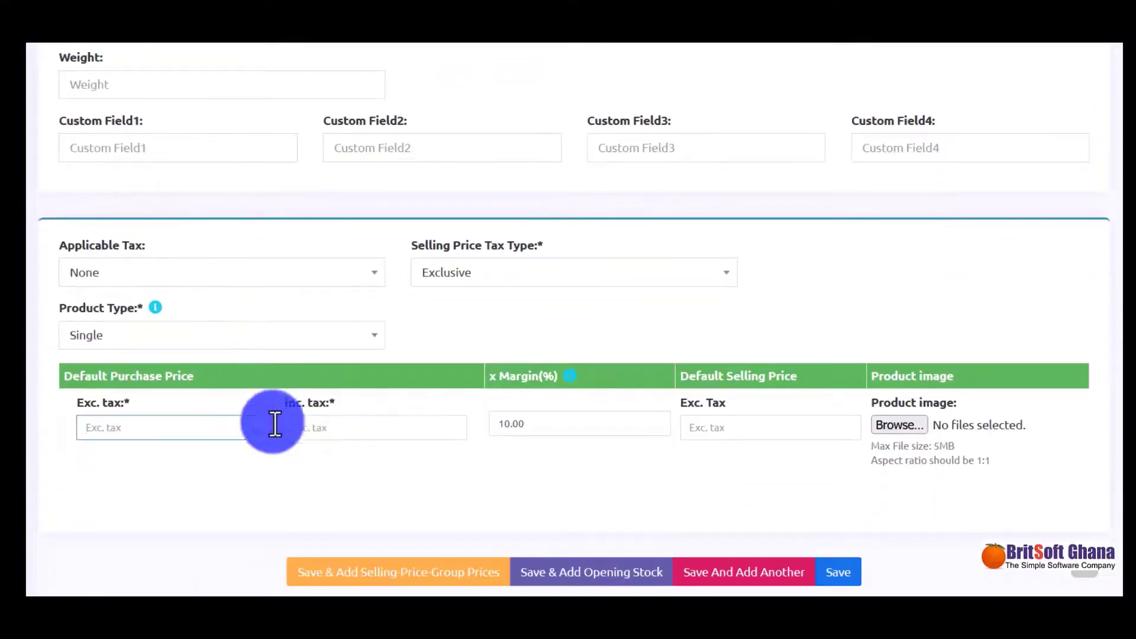
pyautogui.doubleClick(564, 435)
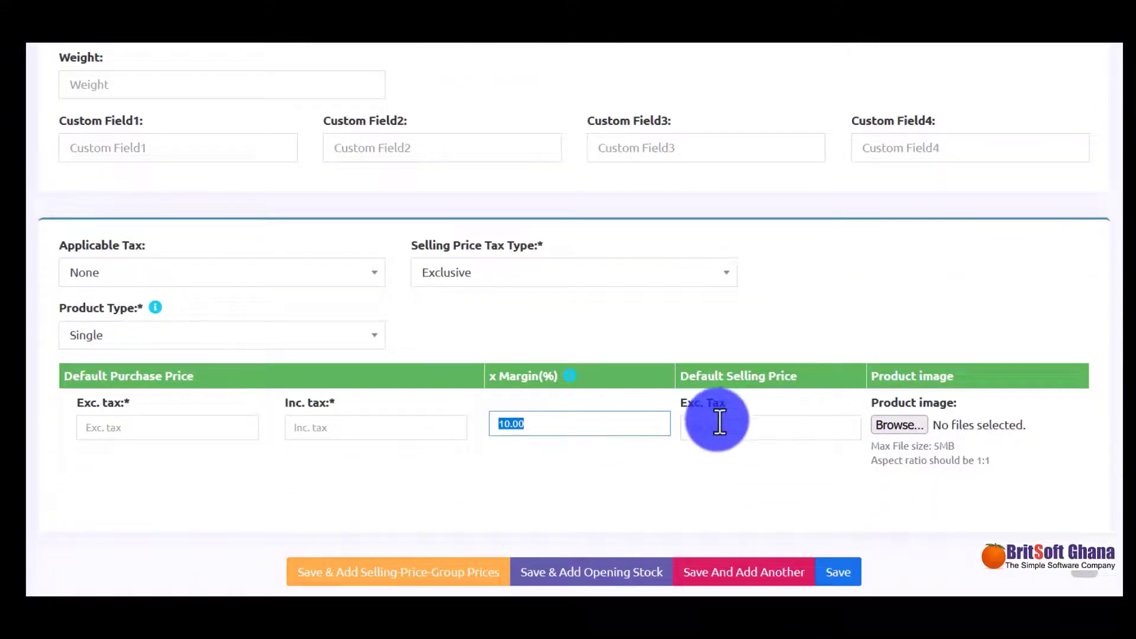
pyautogui.click(744, 425)
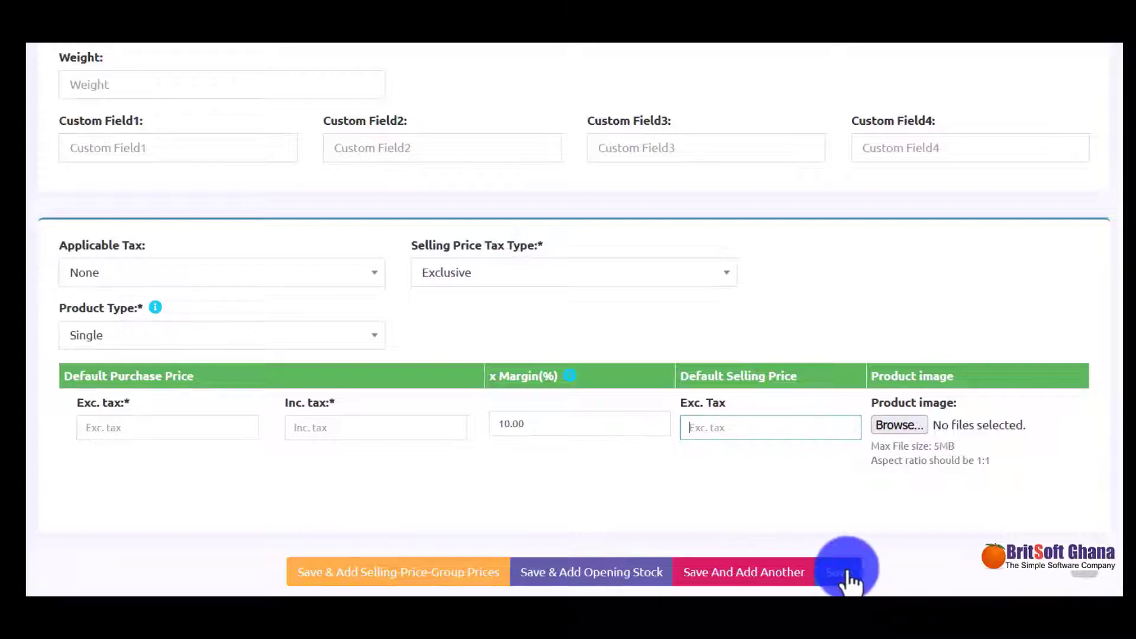
pyautogui.scroll(1, 806, 503)
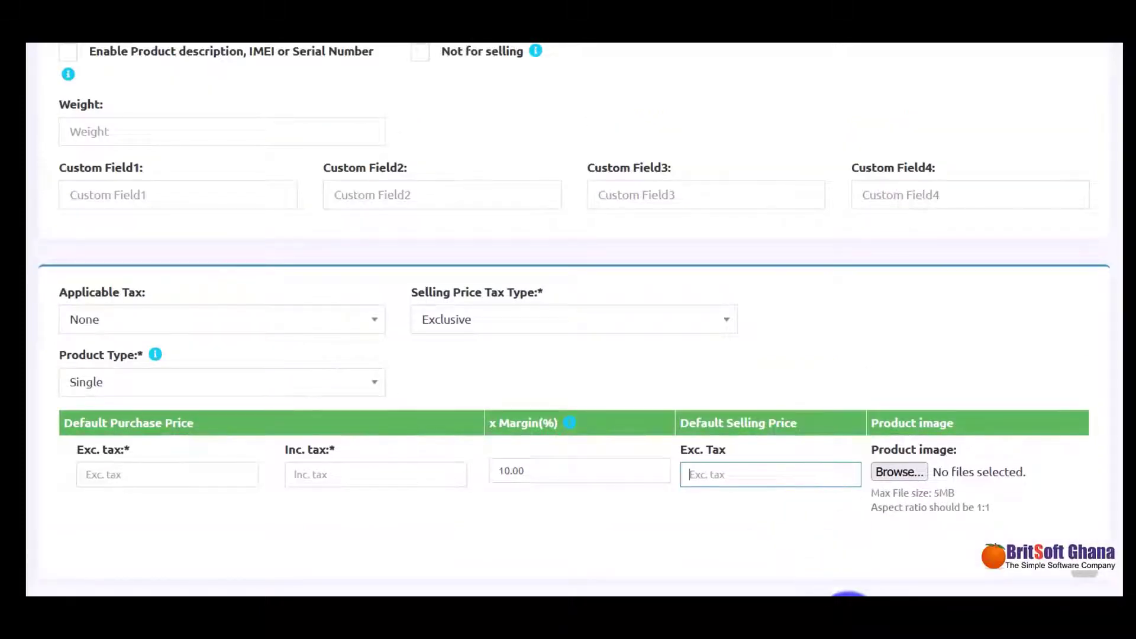
pyautogui.scroll(10, 712, 374)
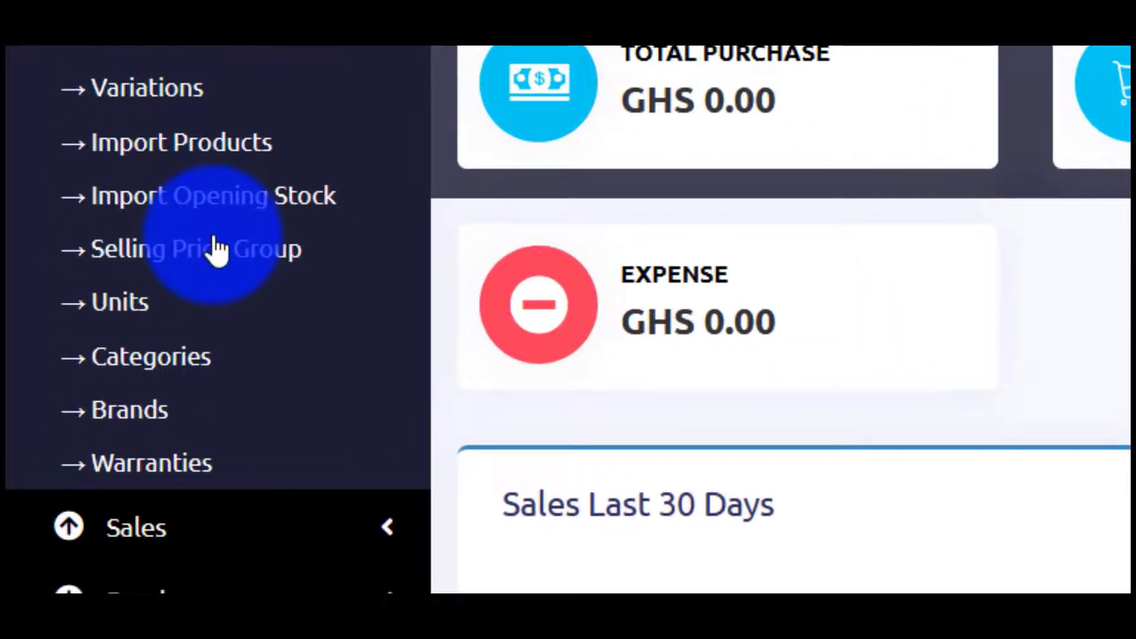
# Step: Open the Selling Price Group page
pyautogui.click(216, 250)
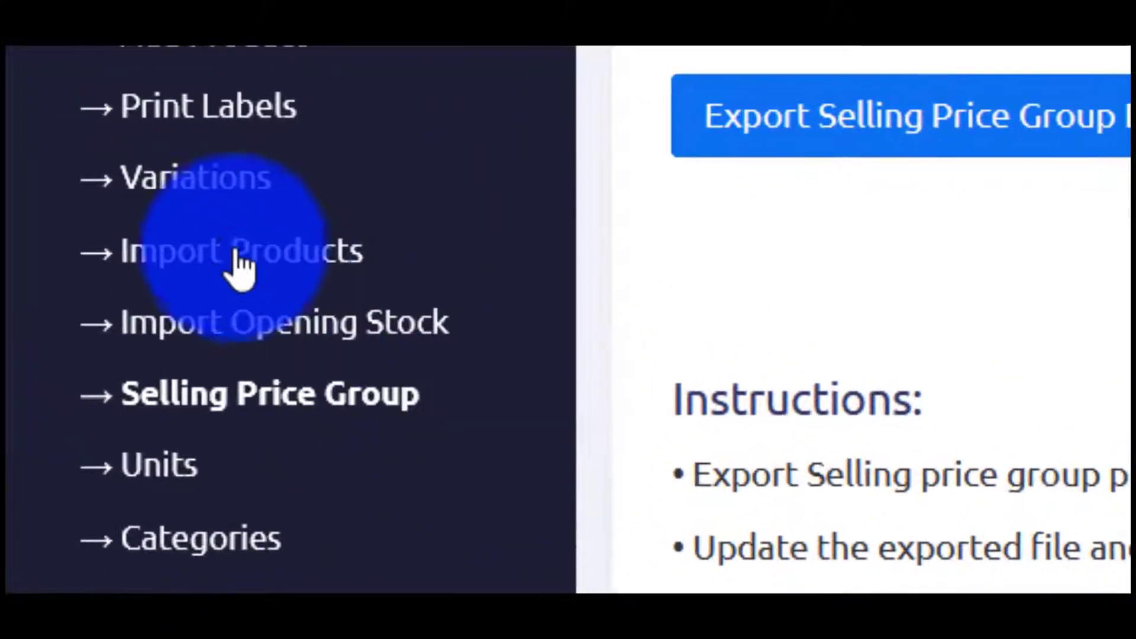
# Step: Start a new product variation named Shoe Size on the Variations page
pyautogui.click(203, 194)
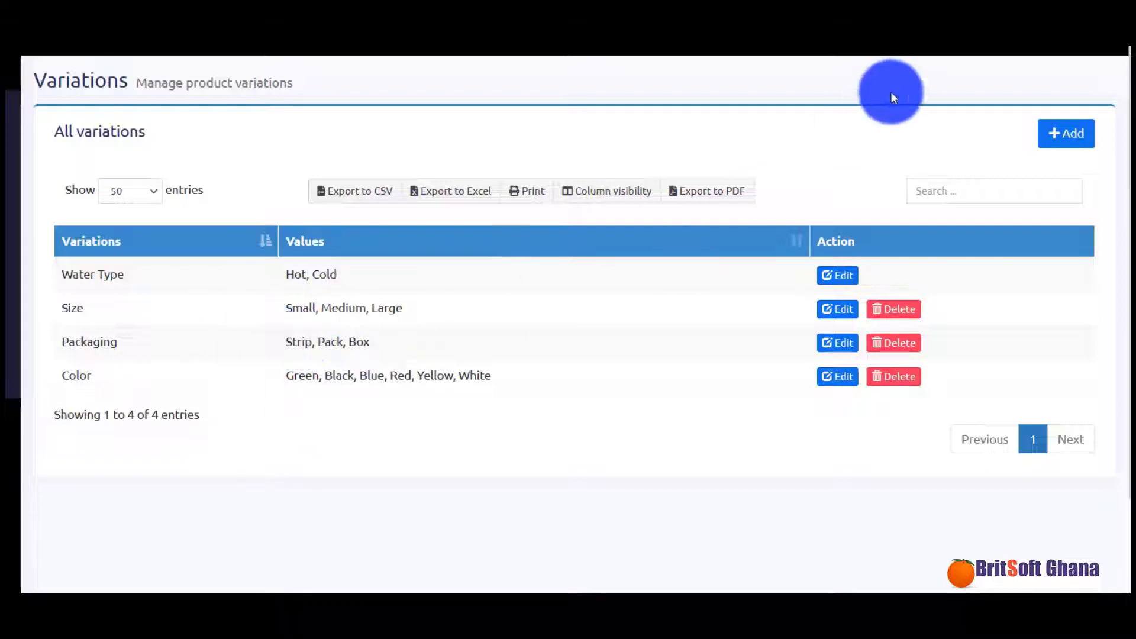
pyautogui.click(1067, 149)
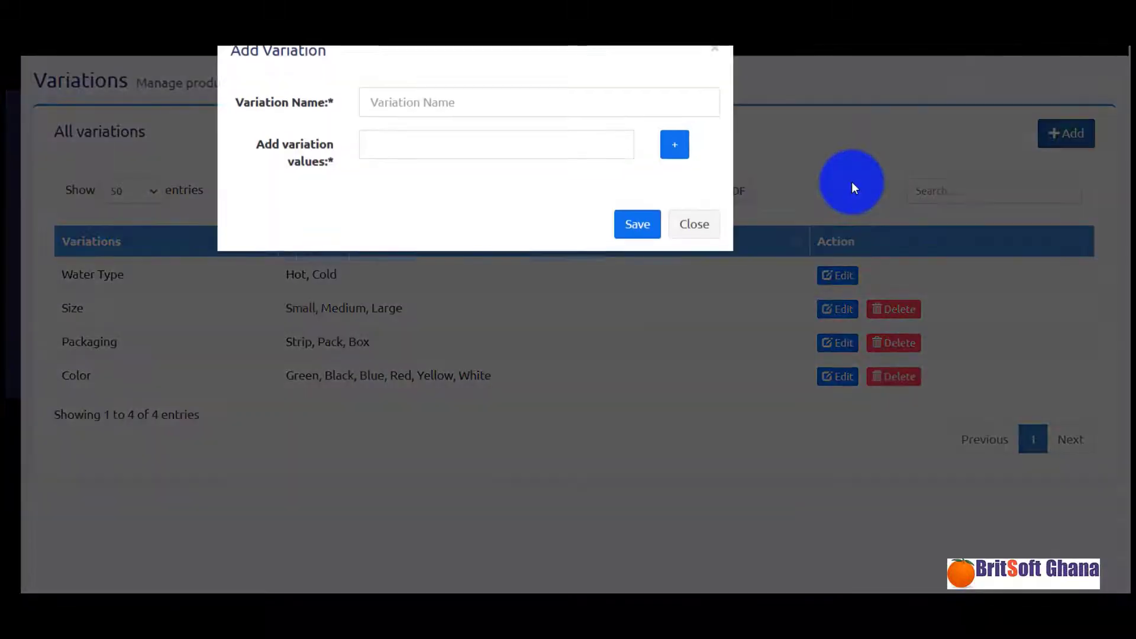
pyautogui.click(544, 108)
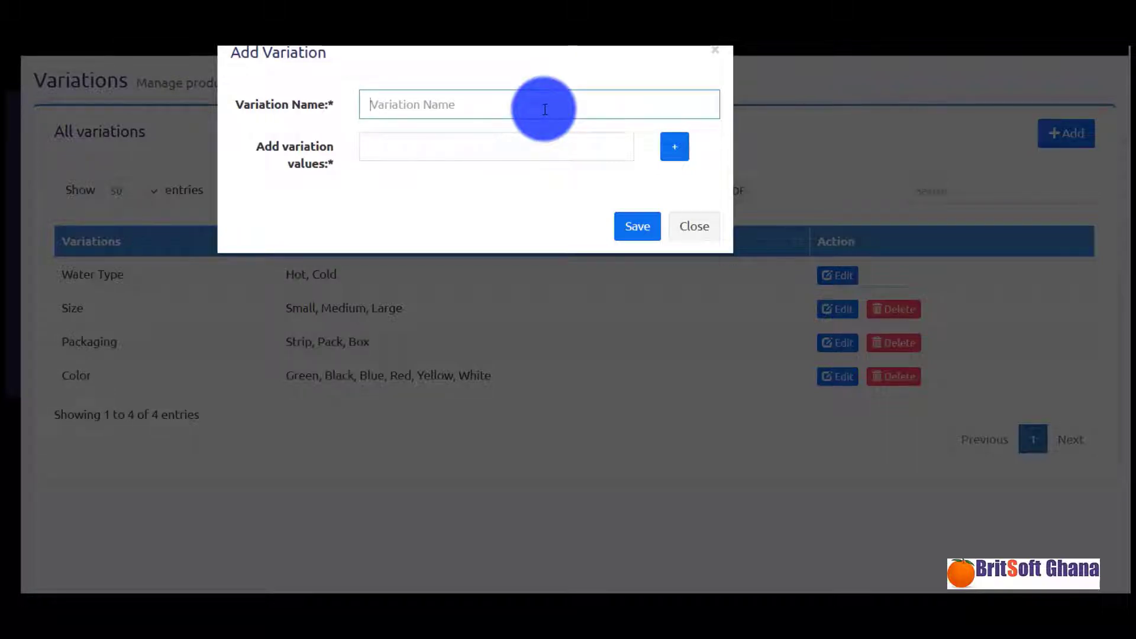
pyautogui.write('Sho')
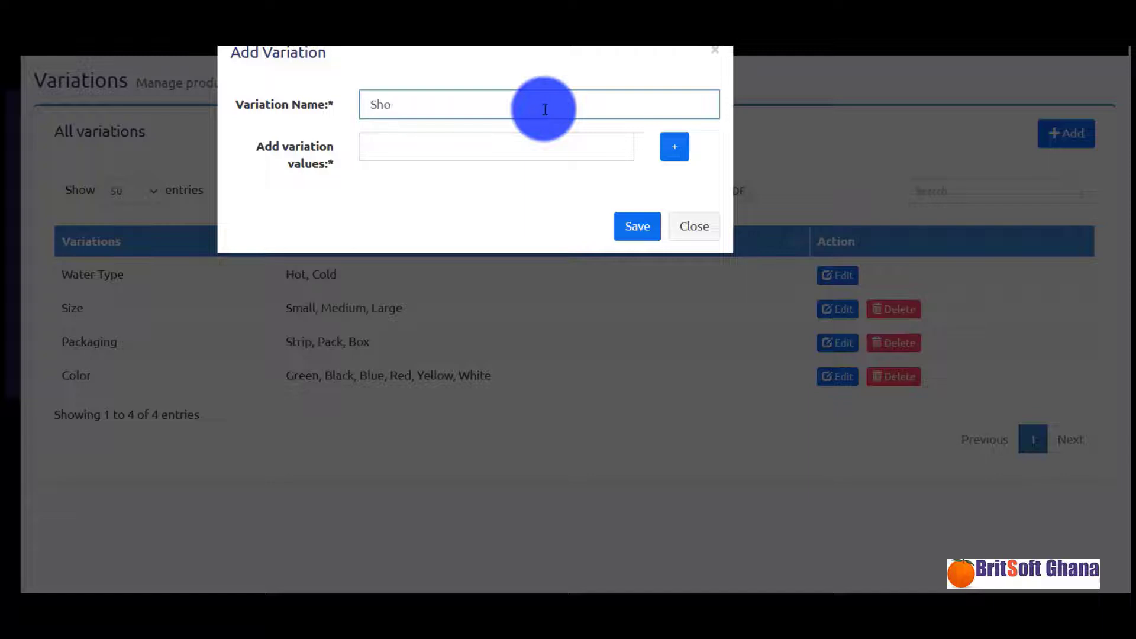
pyautogui.write('e Size')
# Step: Add the values Small, Medium, Large and Extra Large to the Shoe Size variation and save it
pyautogui.click(537, 143)
pyautogui.write('Small')
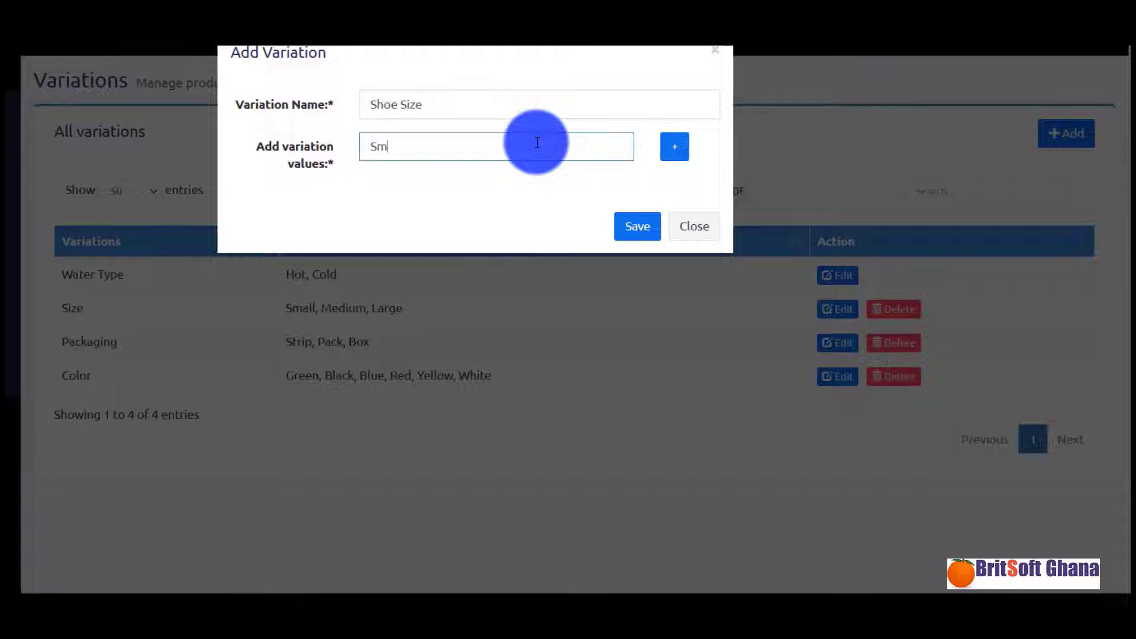
pyautogui.click(688, 157)
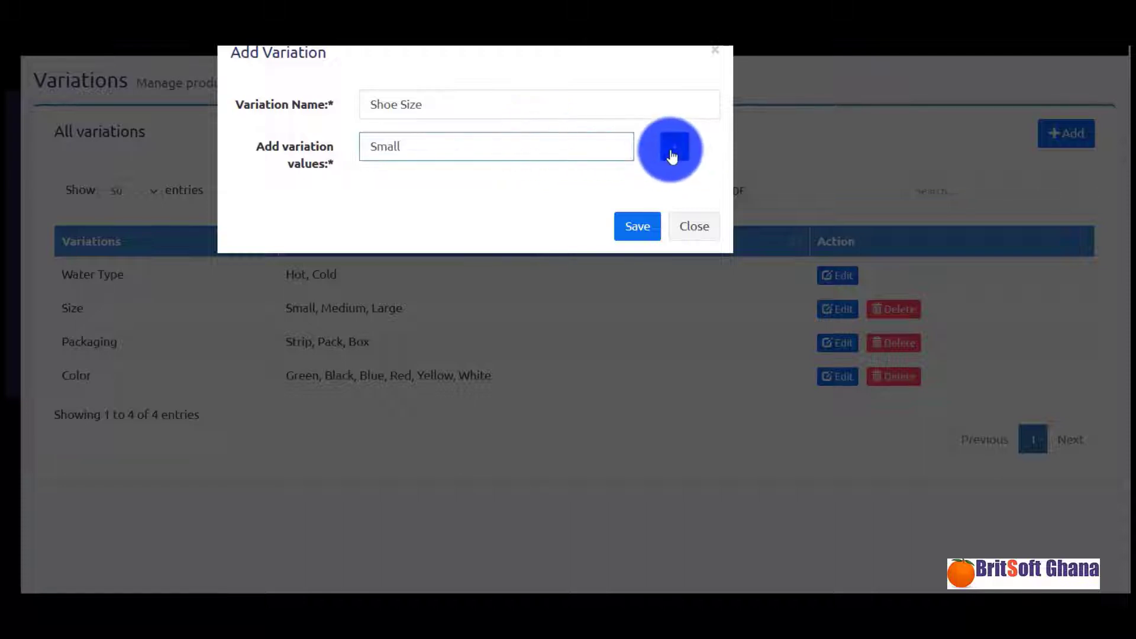
pyautogui.click(494, 196)
pyautogui.write('Medium')
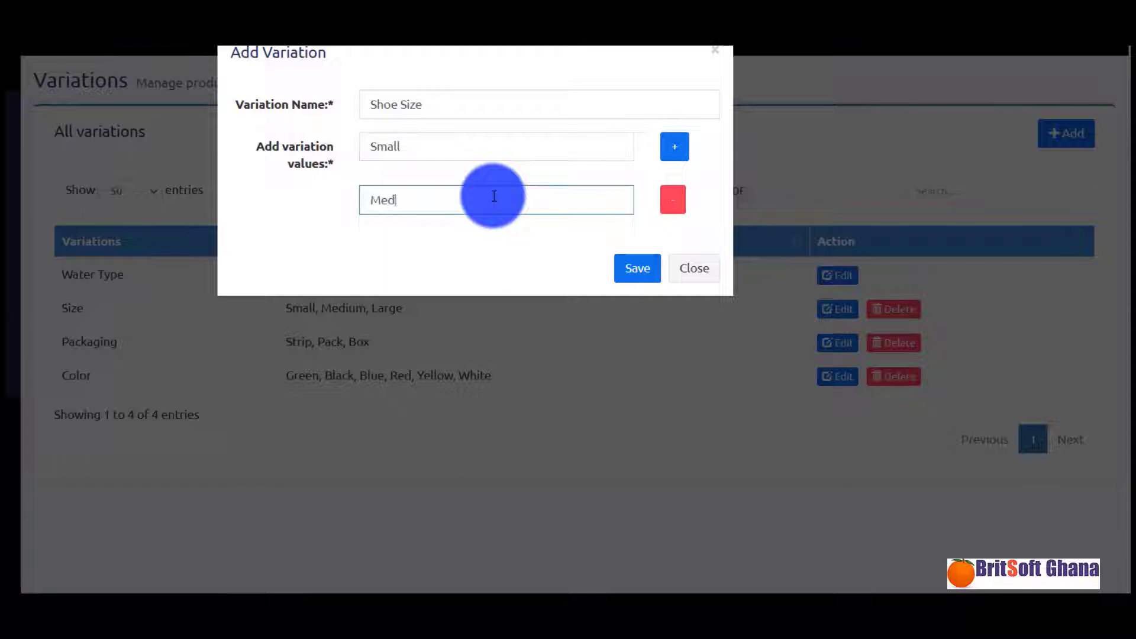
pyautogui.click(665, 151)
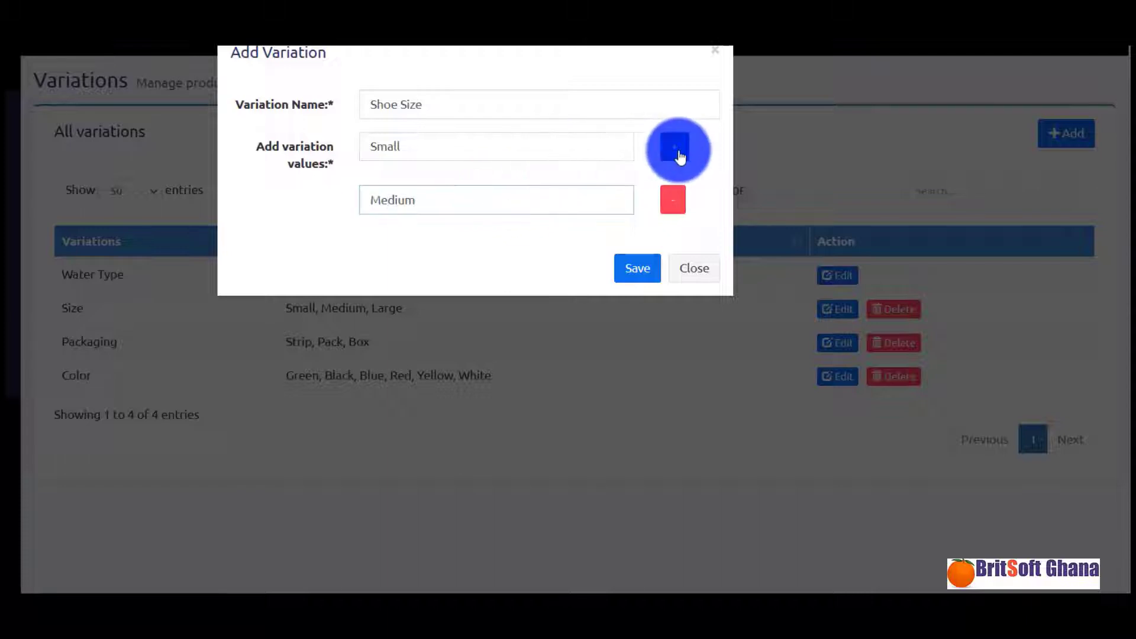
pyautogui.click(522, 251)
pyautogui.write('Large')
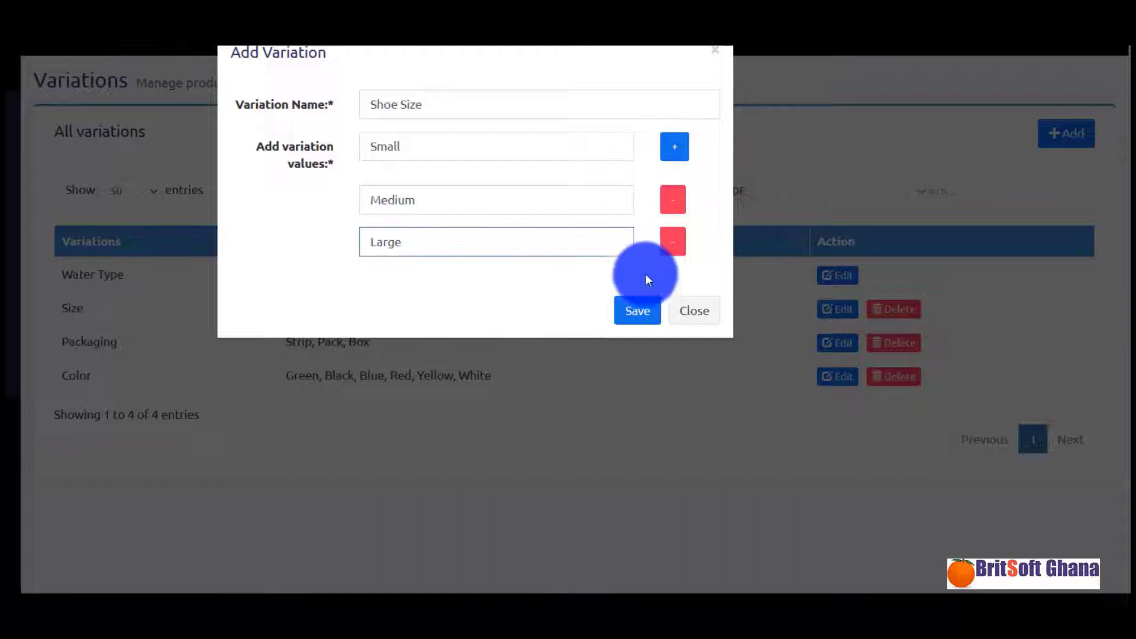
pyautogui.click(673, 147)
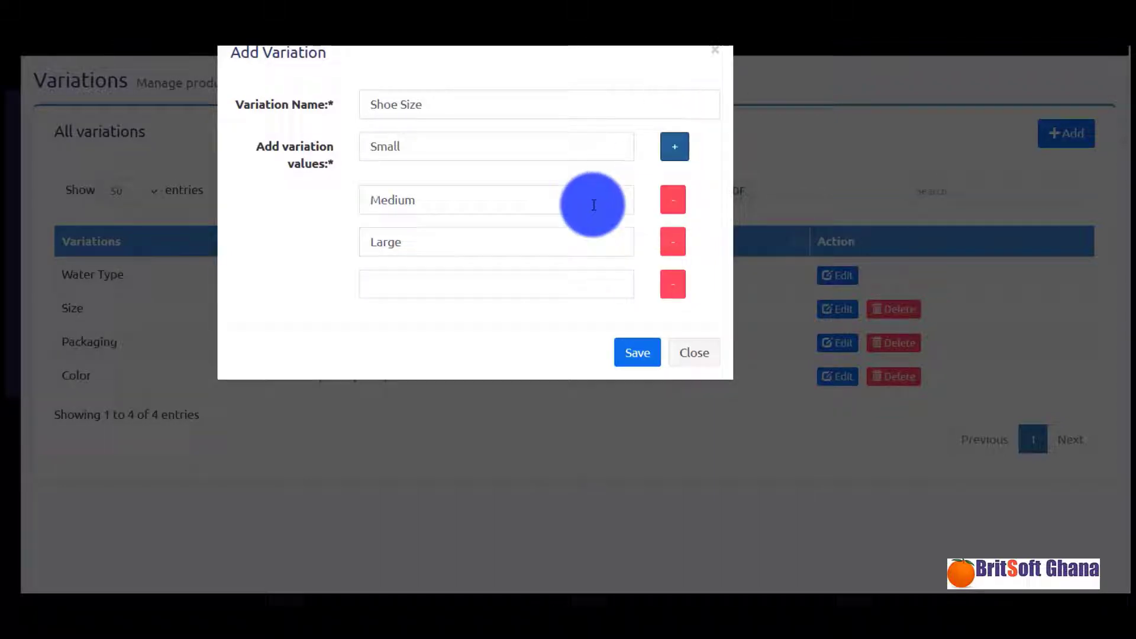
pyautogui.click(515, 285)
pyautogui.write('Extra Large')
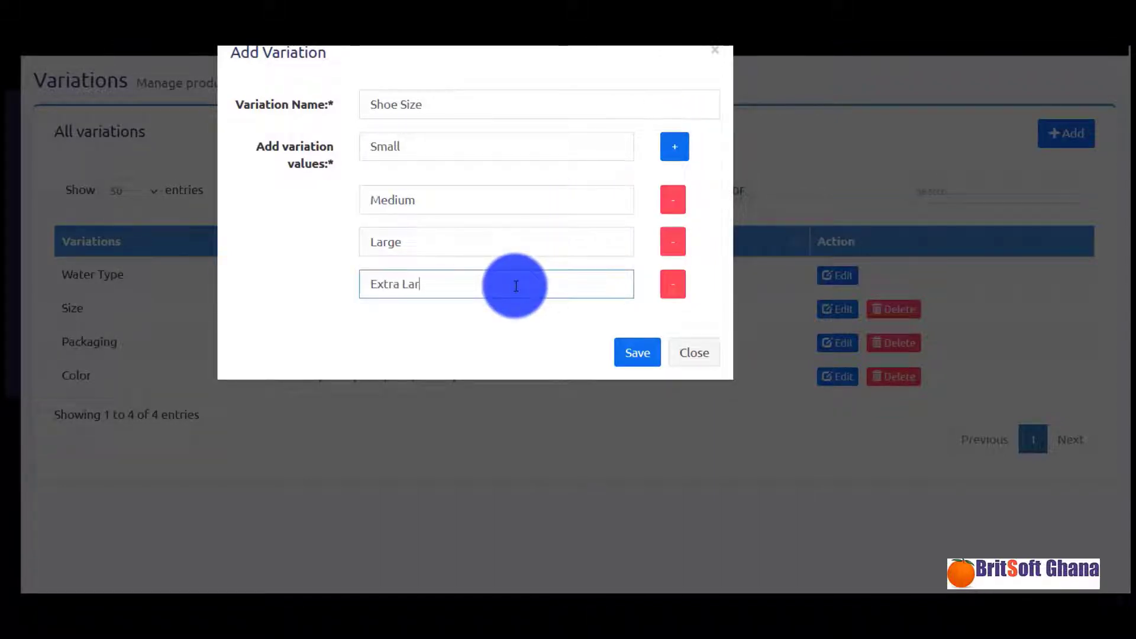
pyautogui.click(615, 351)
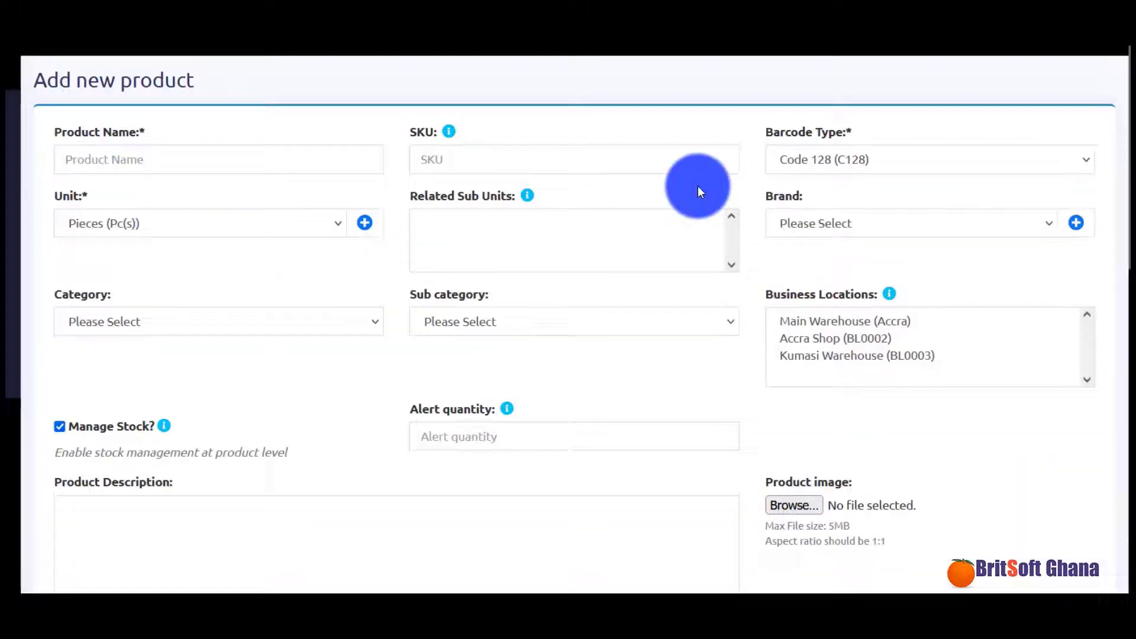
# Step: Name the new product Adidas Shoe and give it the SKU AD24
pyautogui.click(284, 148)
pyautogui.write('Shoe')
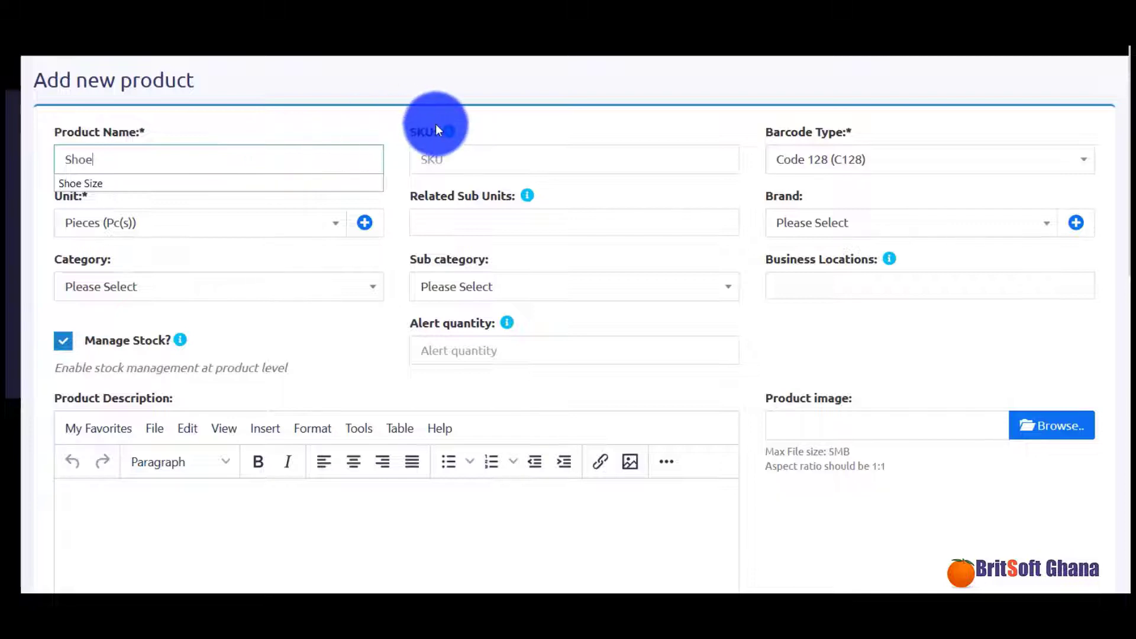
pyautogui.click(555, 104)
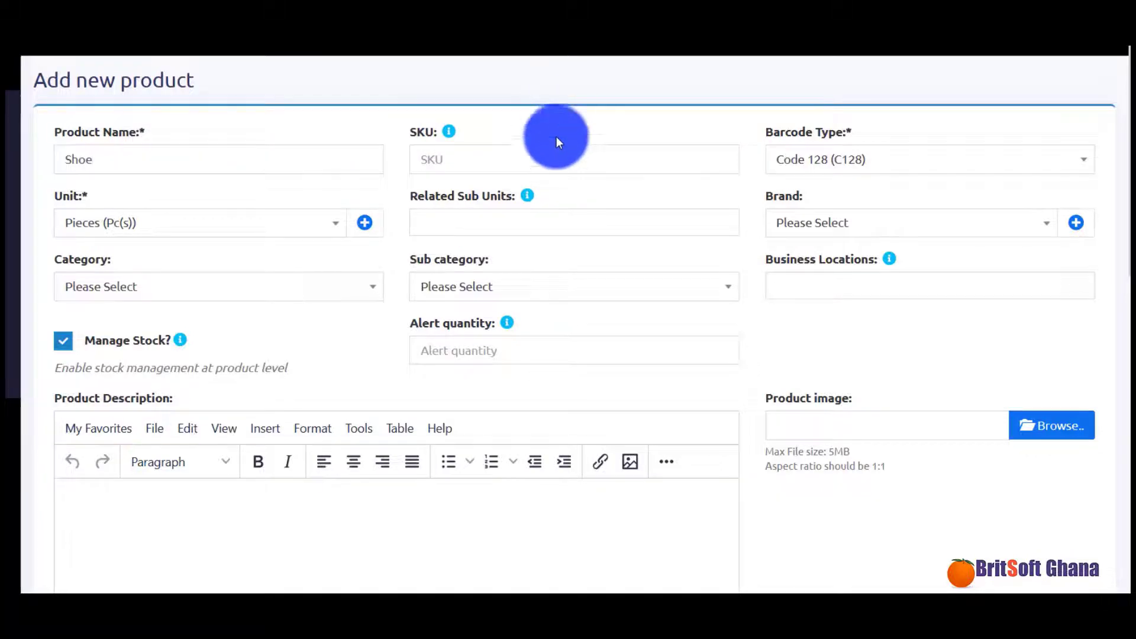
pyautogui.doubleClick(283, 154)
pyautogui.write('Adidas Shoe')
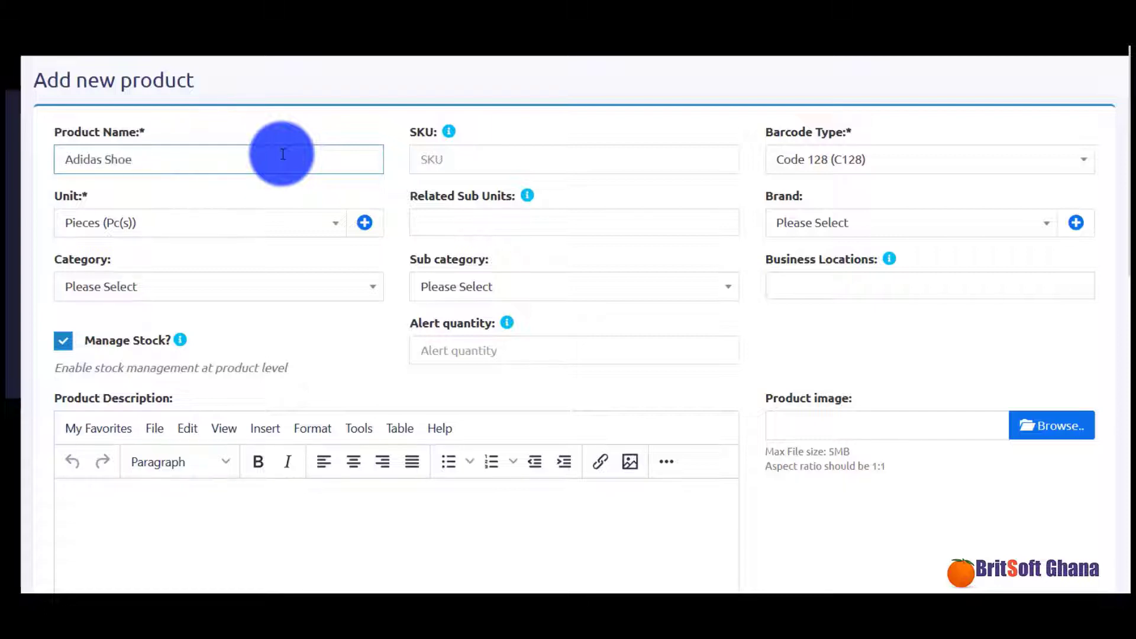
pyautogui.click(457, 171)
pyautogui.write('AD74')
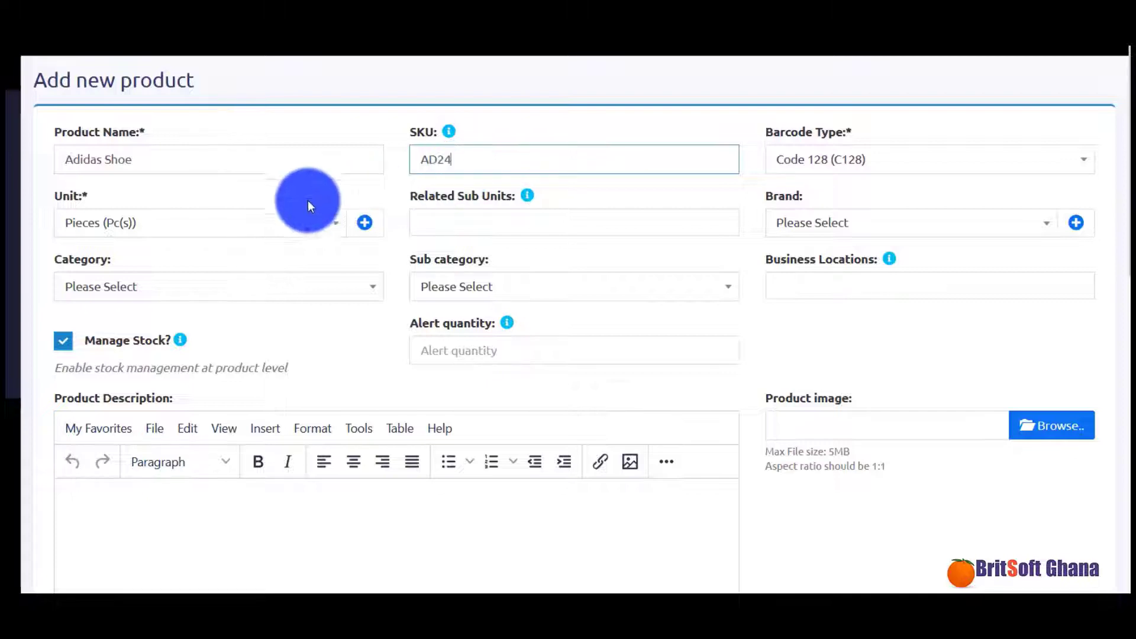
# Step: Choose Pieces (Pc(s)) as the product's unit and assign it to the Clothing-clt category
pyautogui.click(254, 218)
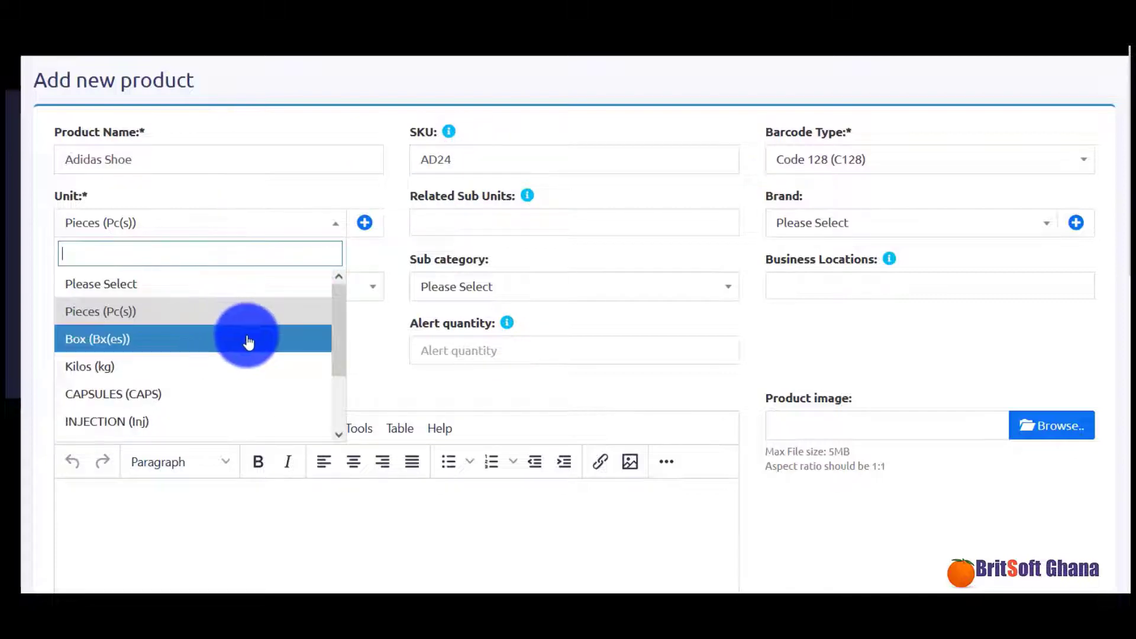
pyautogui.scroll(-3, 258, 337)
pyautogui.scroll(3, 264, 339)
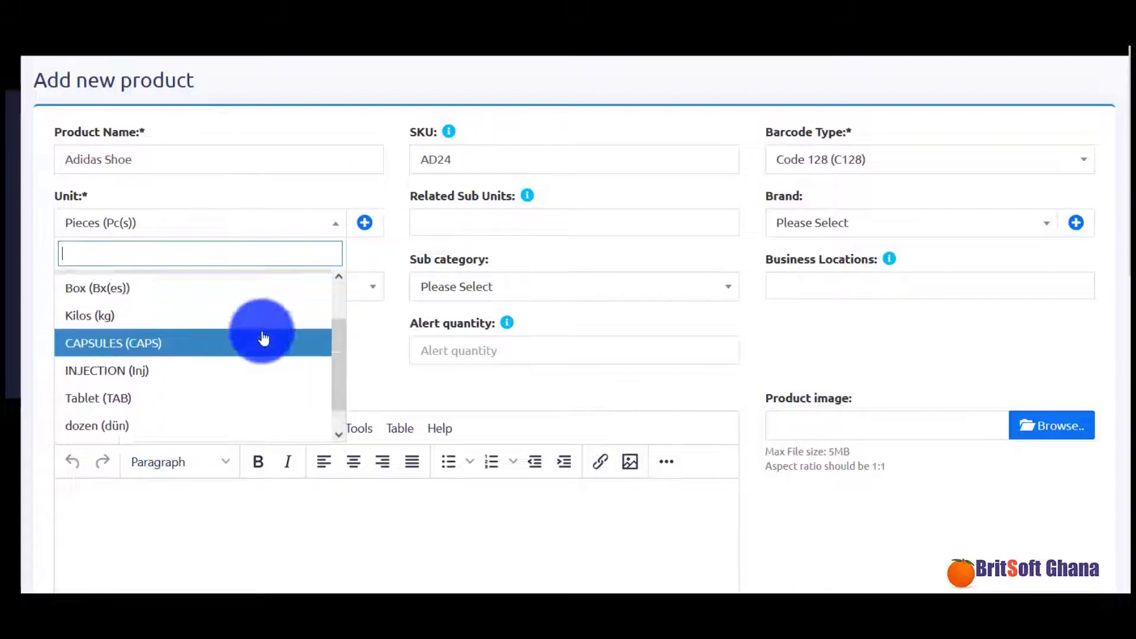
pyautogui.click(166, 316)
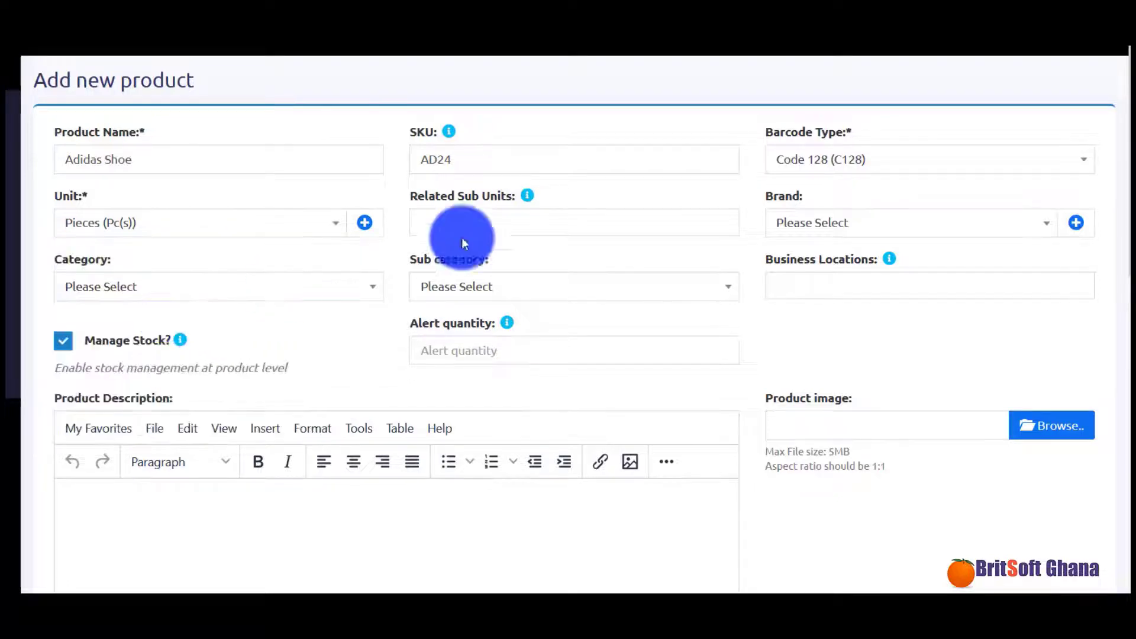
pyautogui.click(822, 237)
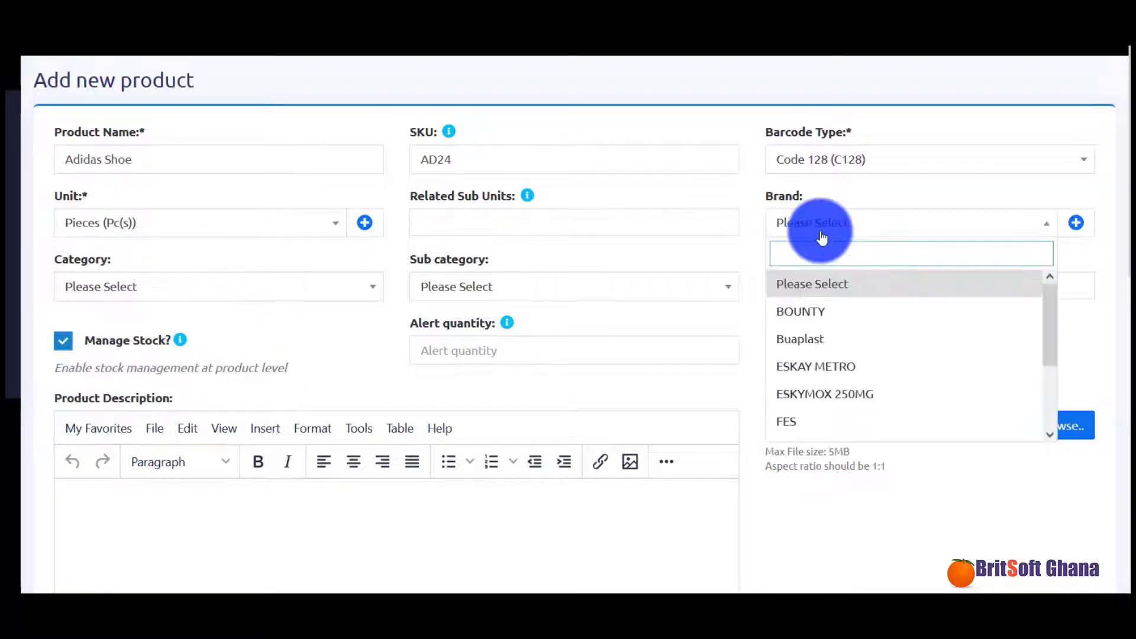
pyautogui.click(828, 227)
pyautogui.click(319, 288)
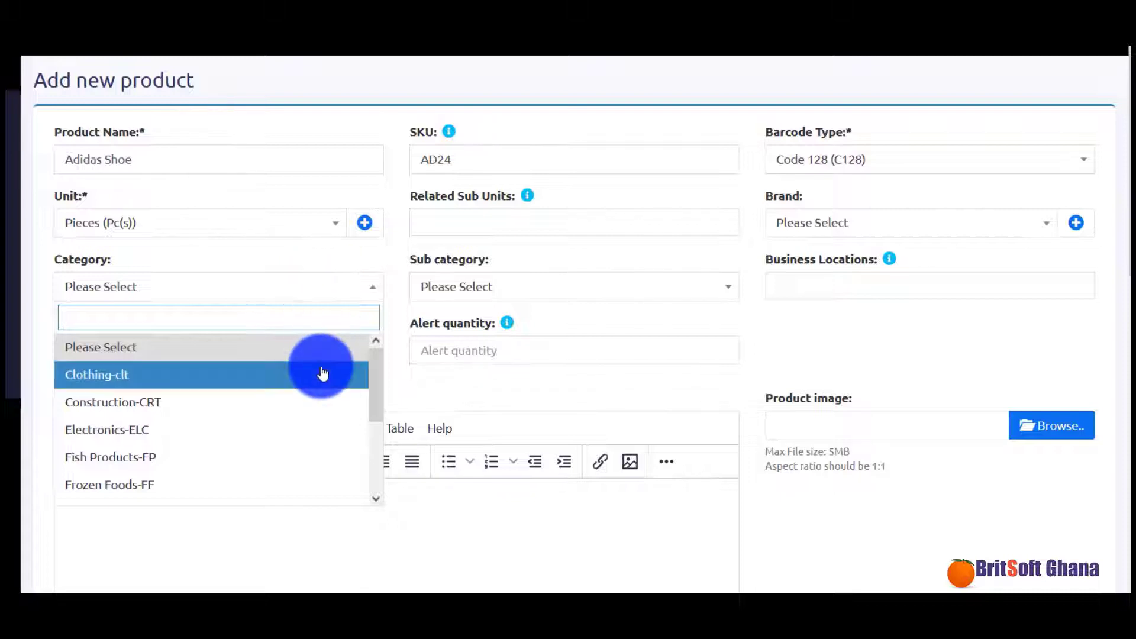
pyautogui.click(306, 381)
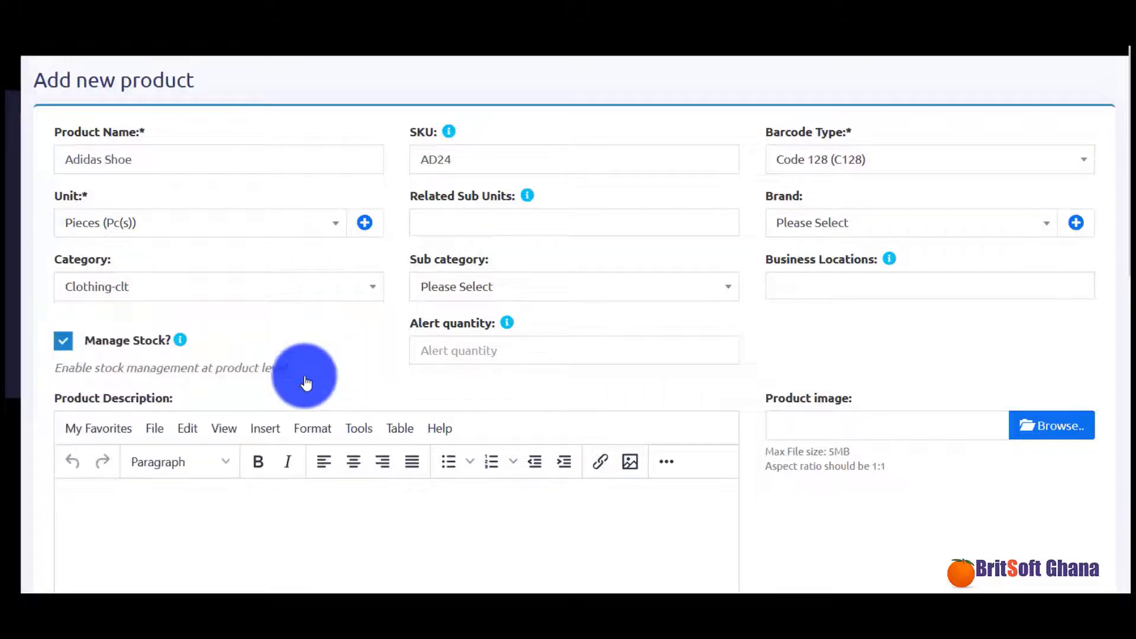
# Step: Assign the product to the Main Warehouse (Accra), Accra Shop (BL0002) and Kumasi Warehouse (BL0003) business locations
pyautogui.click(836, 290)
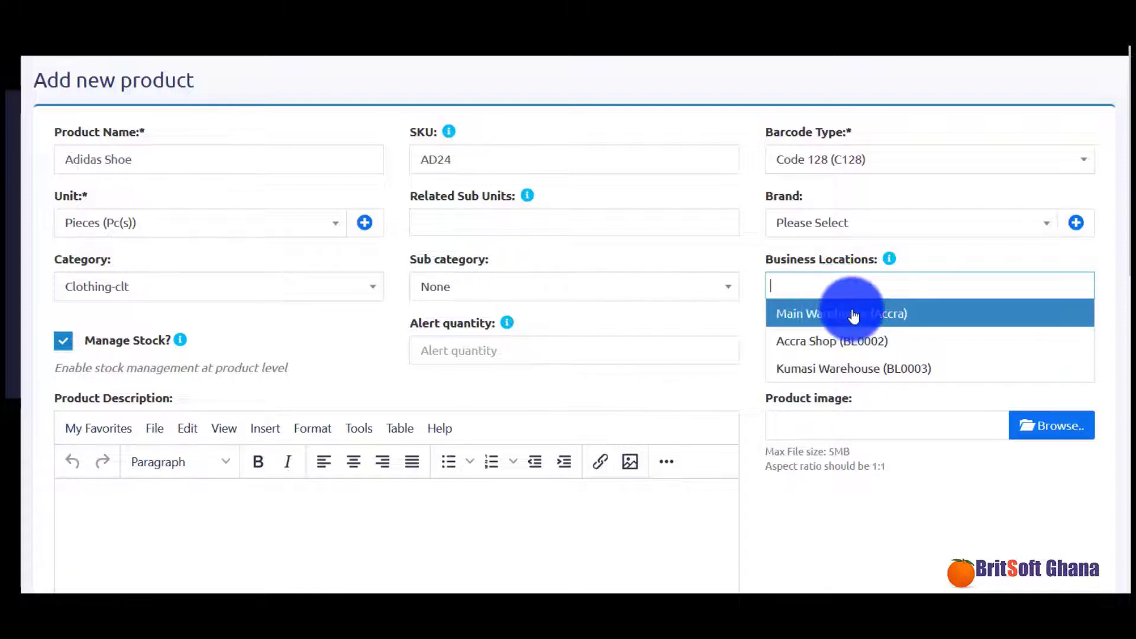
pyautogui.click(852, 312)
pyautogui.click(956, 285)
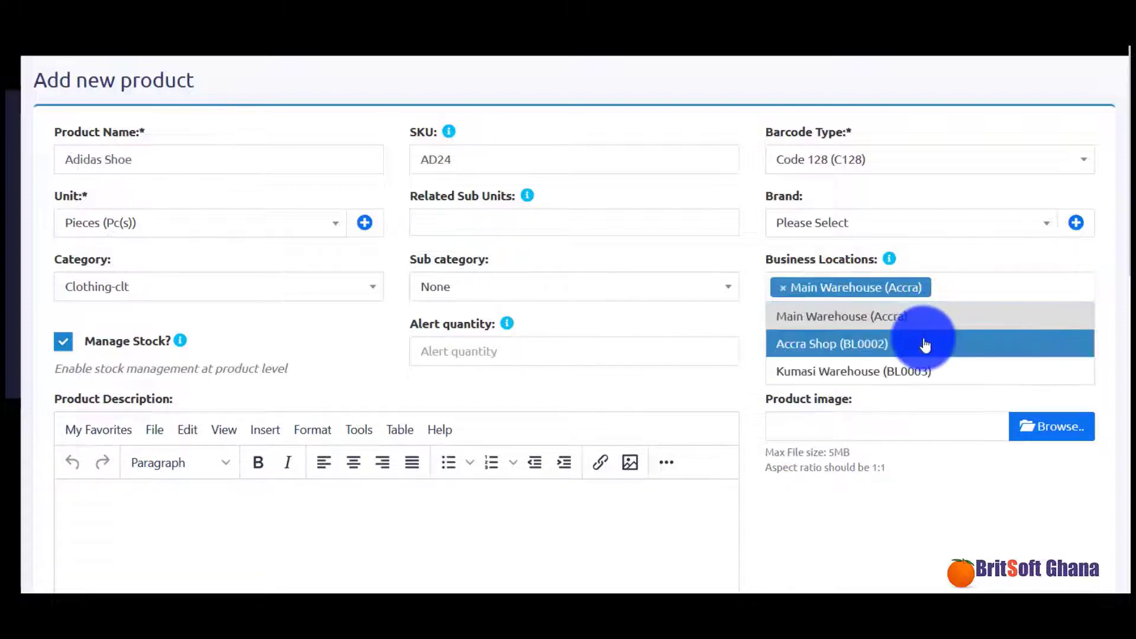
pyautogui.click(928, 343)
pyautogui.click(994, 310)
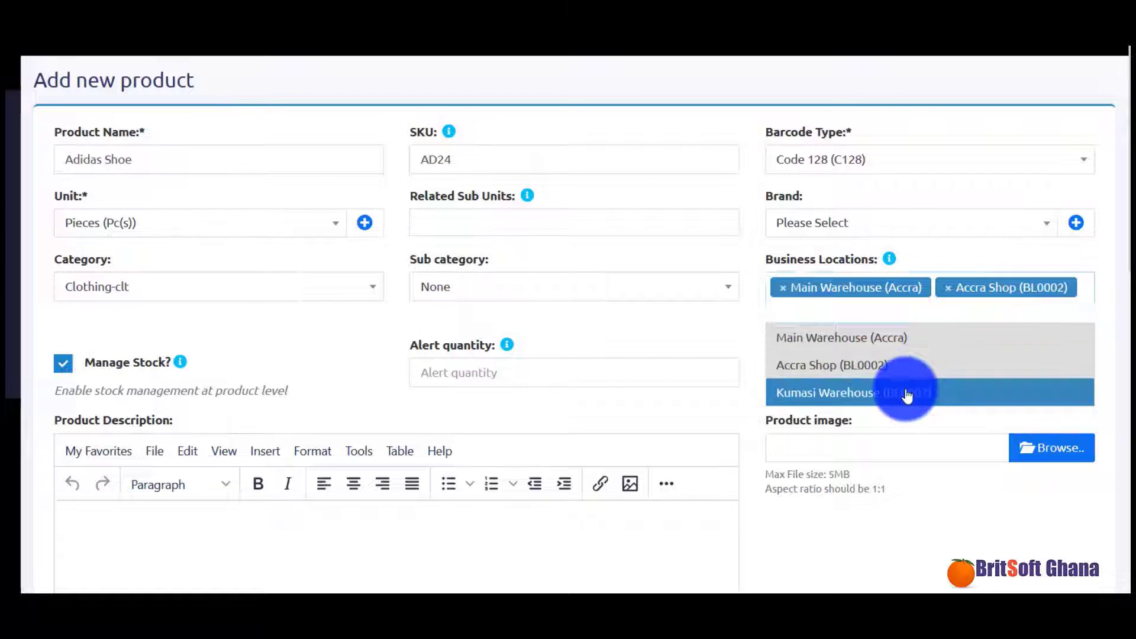
pyautogui.click(910, 390)
# Step: Set the product's default purchase price excluding tax to 50 and its default selling price excluding tax to 150
pyautogui.scroll(-3, 730, 391)
pyautogui.scroll(-10, 731, 392)
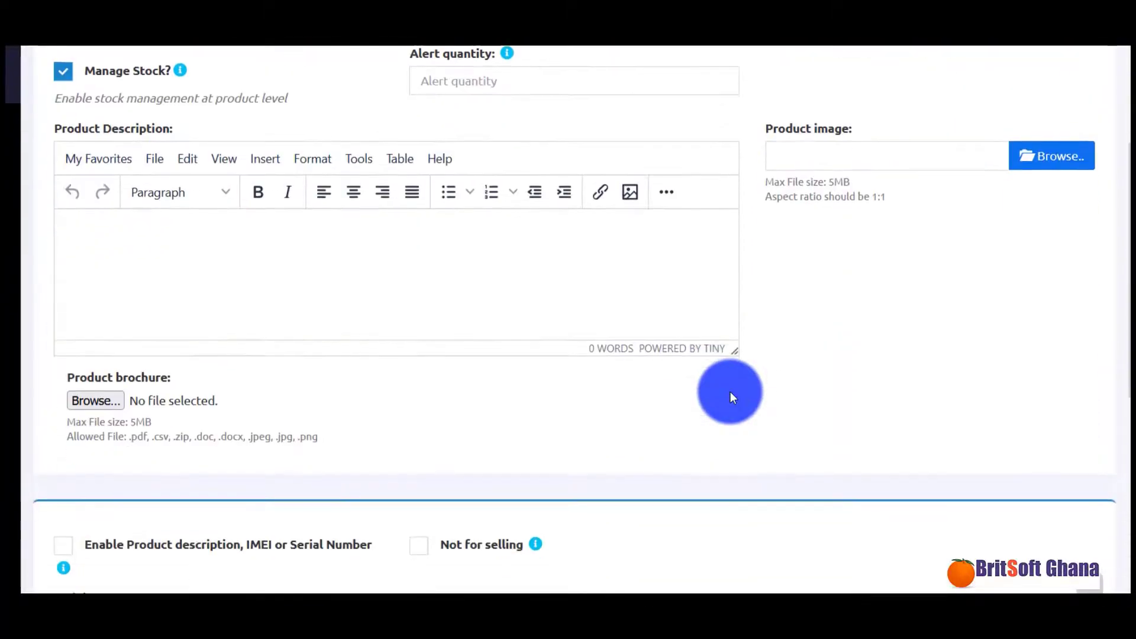
pyautogui.scroll(-2, 713, 388)
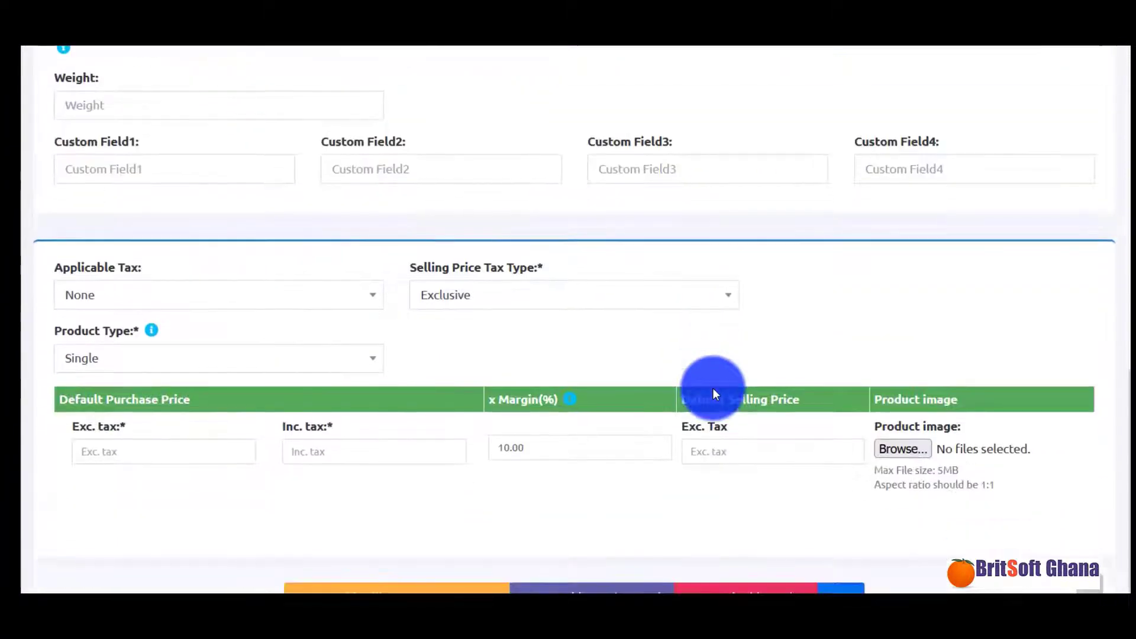
pyautogui.click(191, 461)
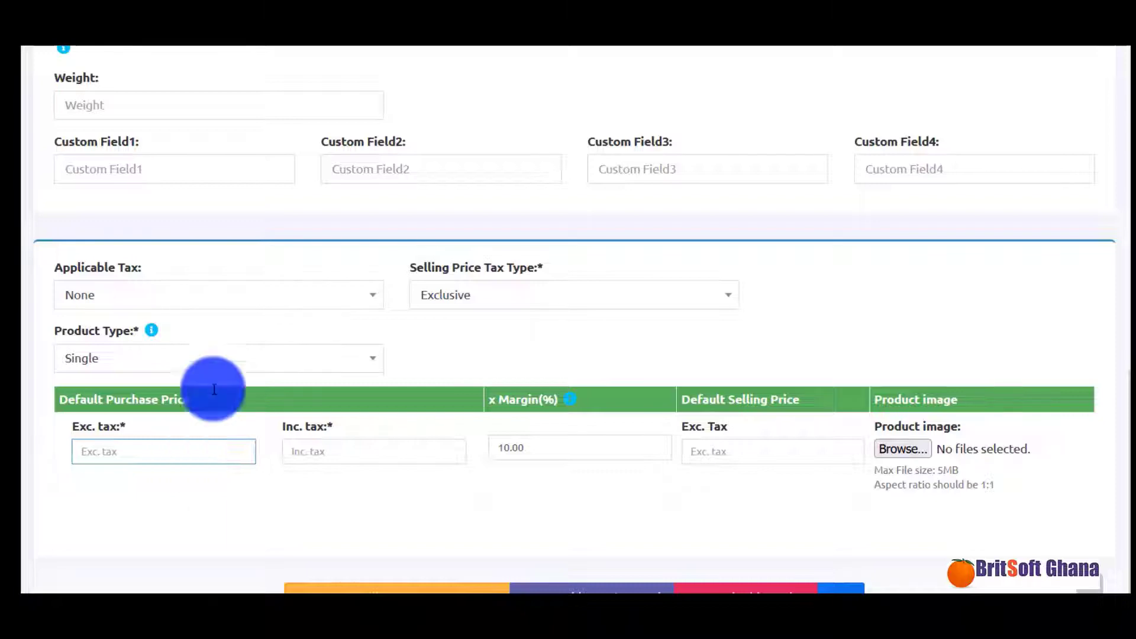
pyautogui.click(273, 63)
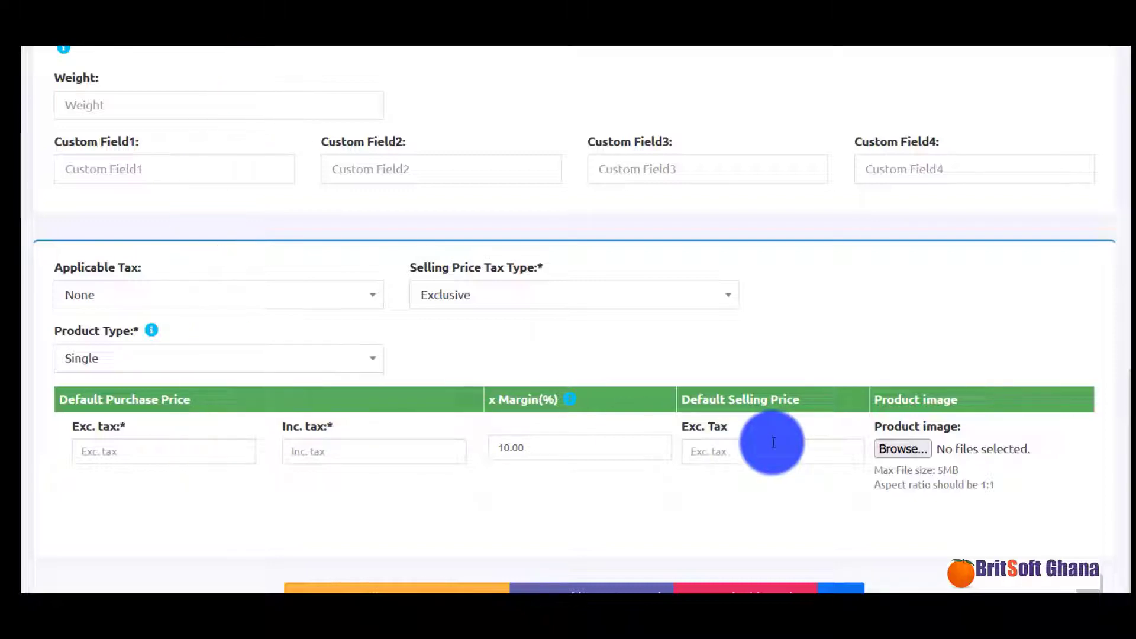
pyautogui.click(188, 446)
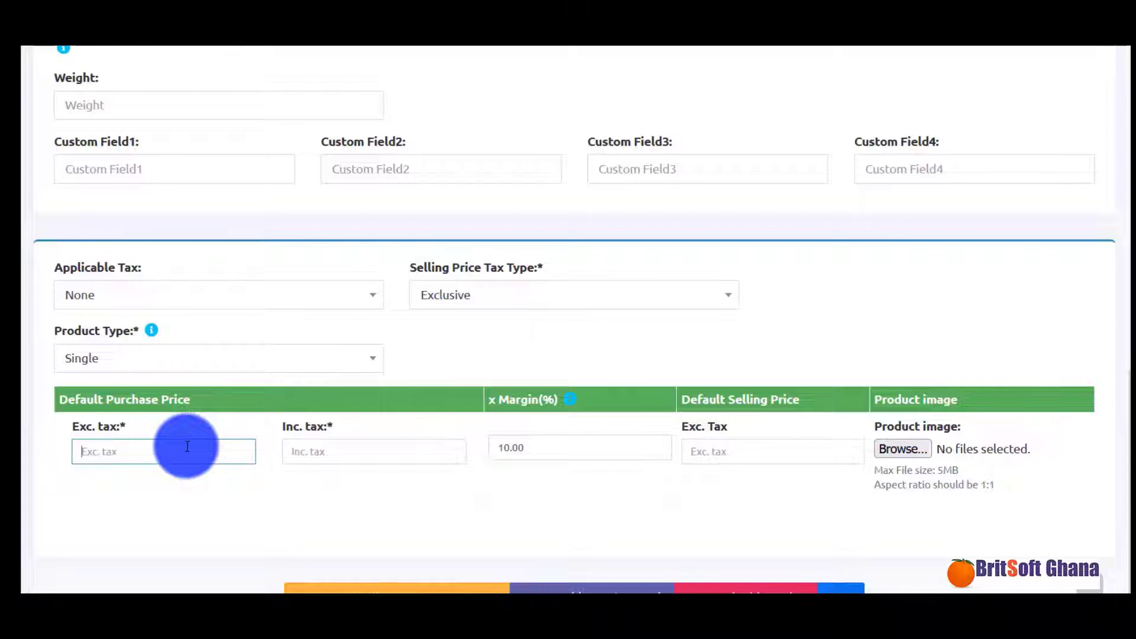
pyautogui.write('20')
pyautogui.press('BackSpace')
pyautogui.press('BackSpace')
pyautogui.write('50')
pyautogui.click(714, 452)
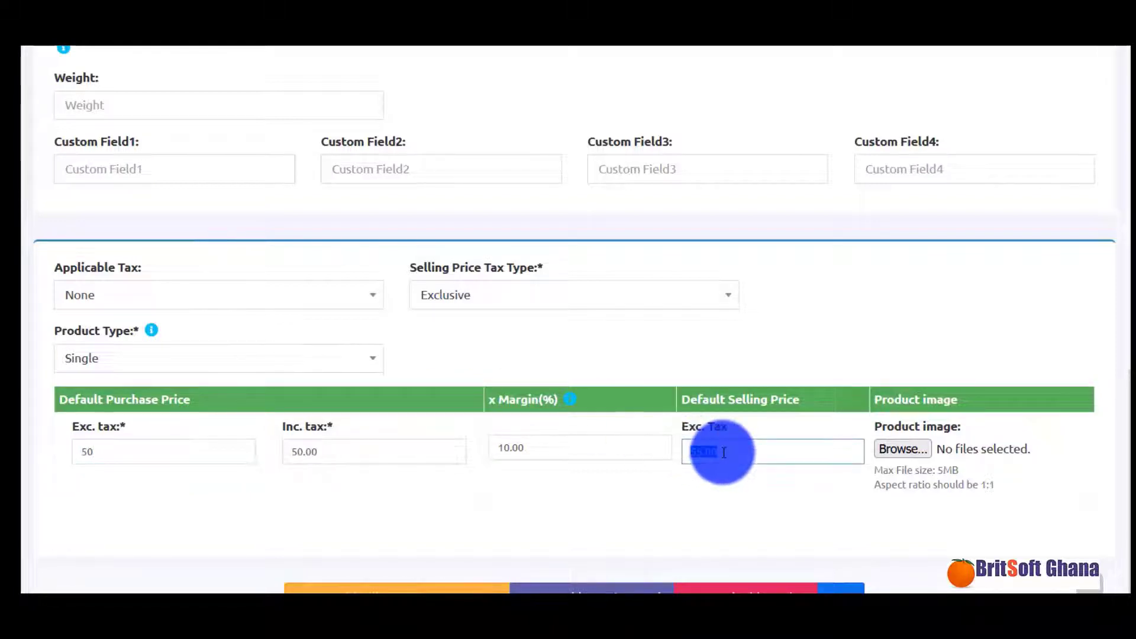
pyautogui.write('150')
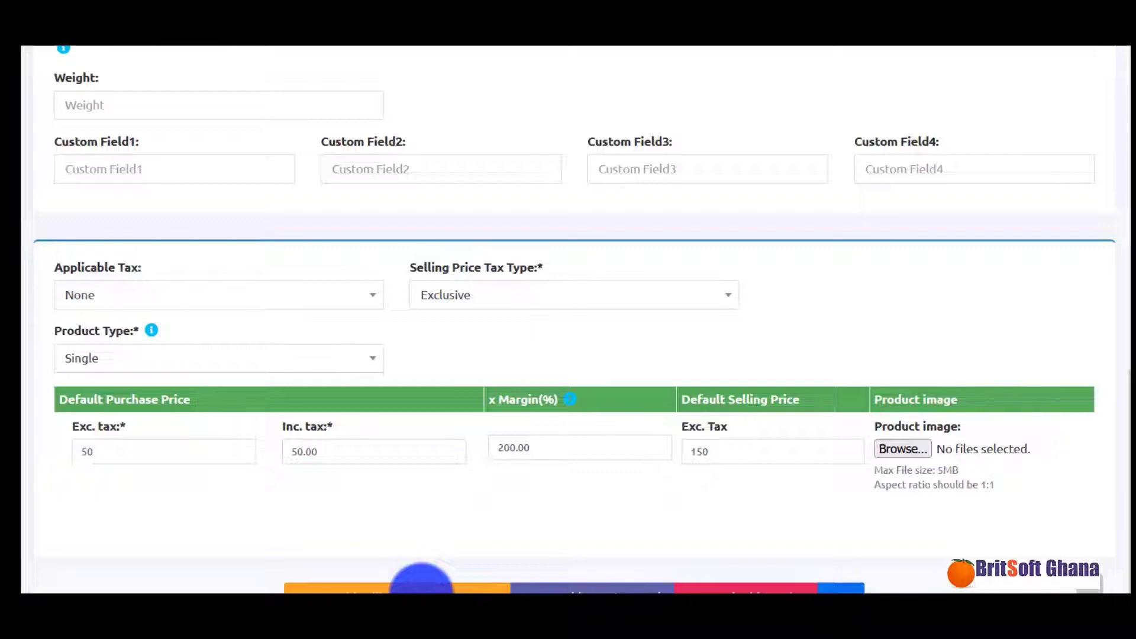
# Step: Save the product with group prices, set its WholeSale price to 130, and save again to proceed to its opening stock
pyautogui.click(421, 586)
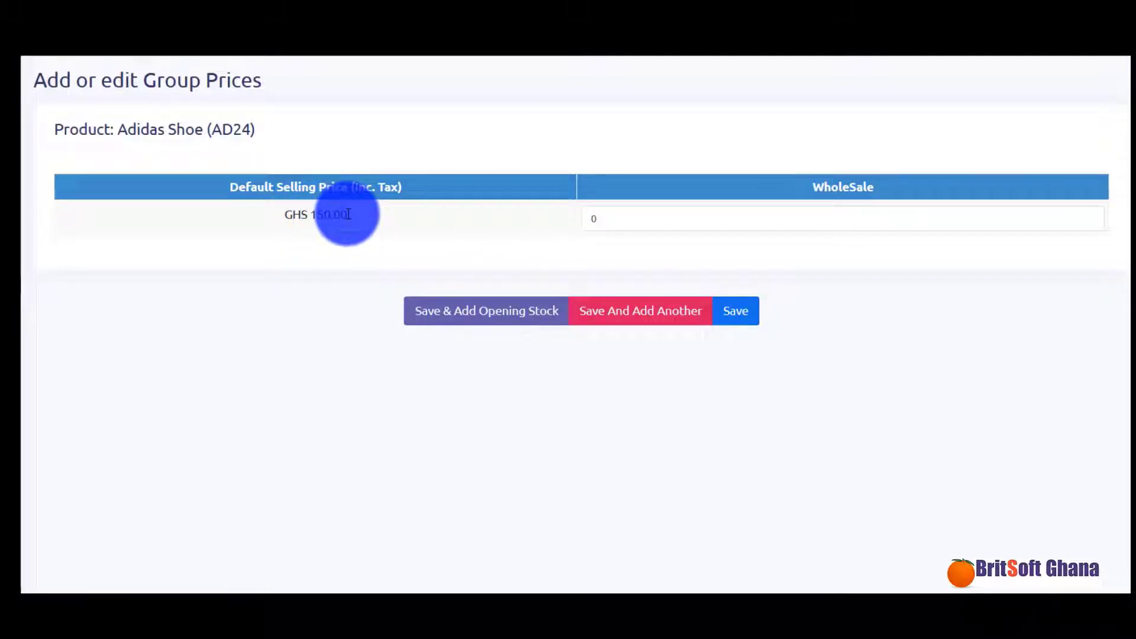
pyautogui.click(600, 213)
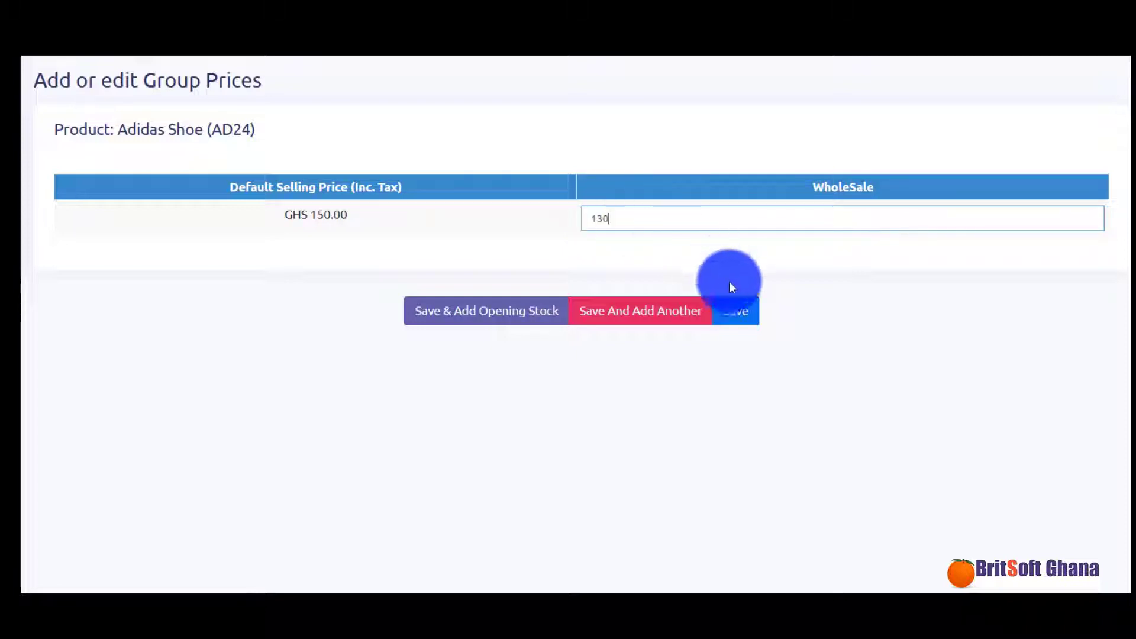
pyautogui.click(510, 322)
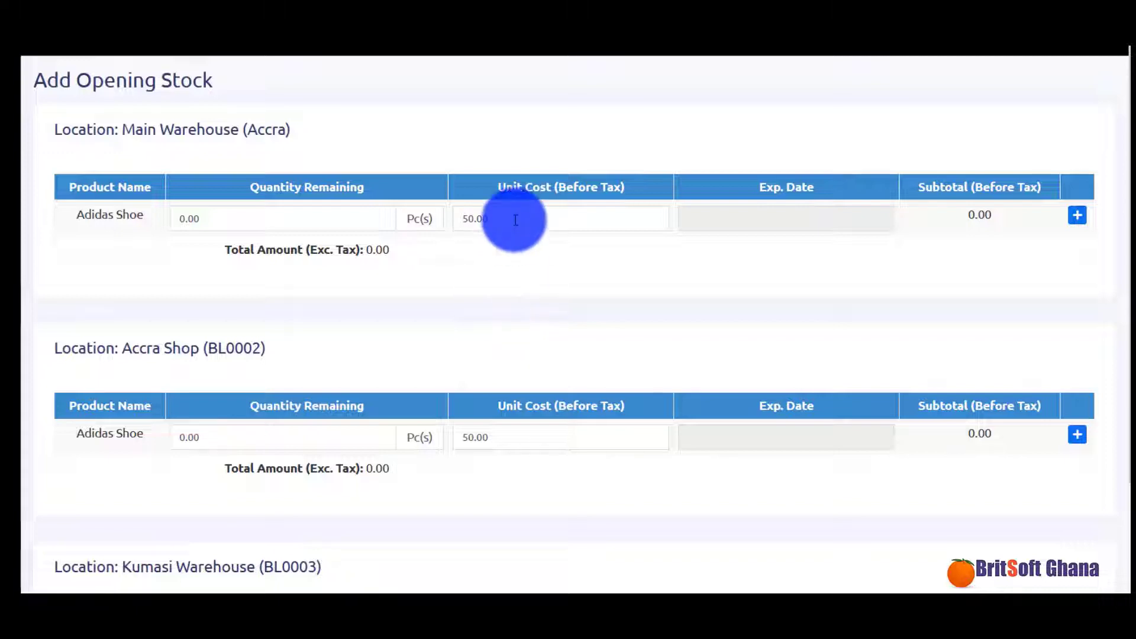
# Step: Set the Adidas Shoe opening stock to 40 for Main Warehouse (Accra), 20 for Accra Shop and 20 for Kumasi Warehouse, and save it
pyautogui.click(291, 215)
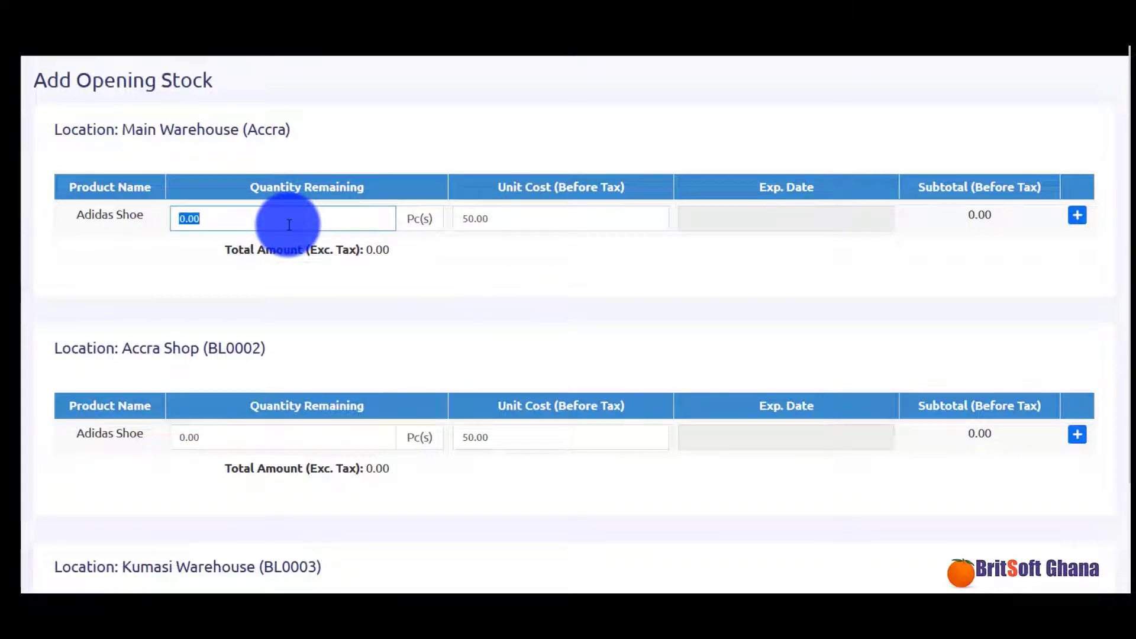
pyautogui.write('40')
pyautogui.scroll(-2, 353, 283)
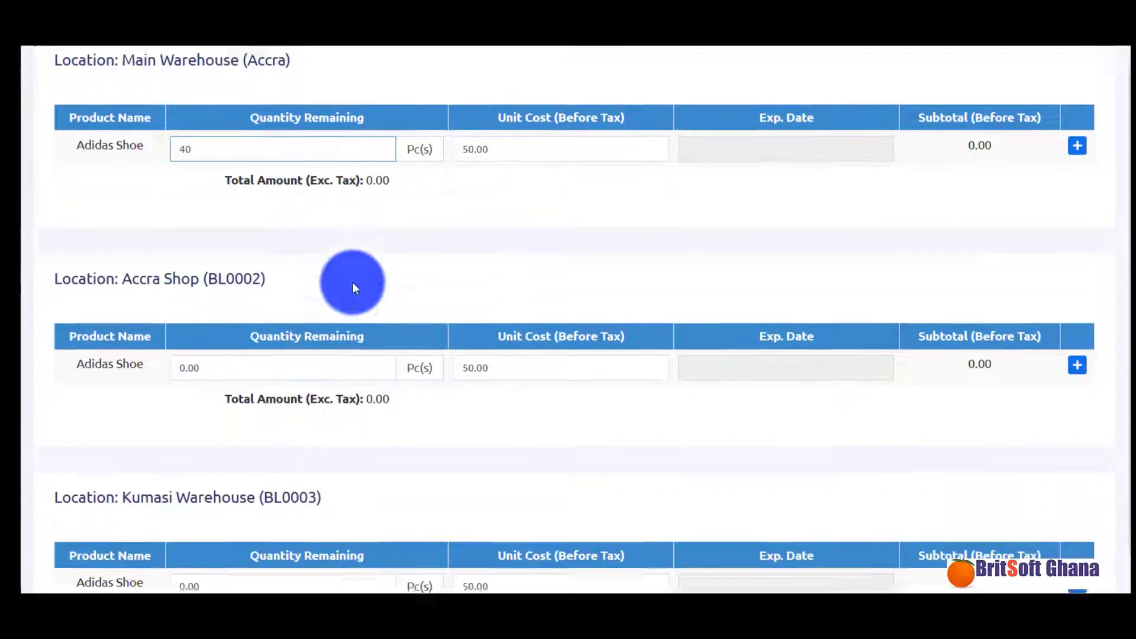
pyautogui.click(289, 349)
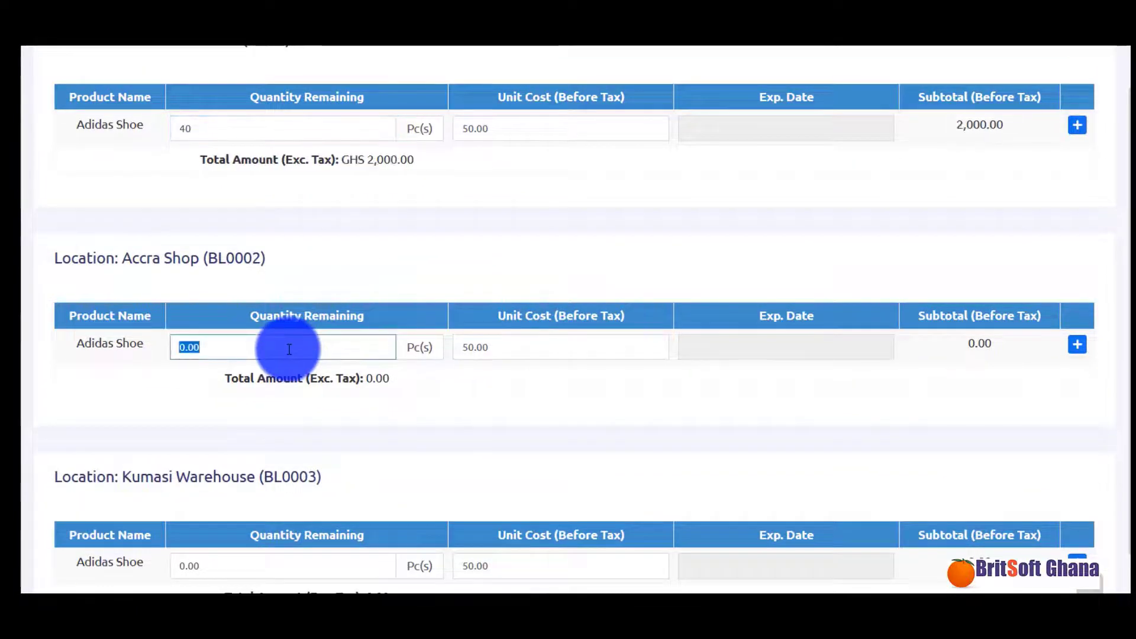
pyautogui.write('20')
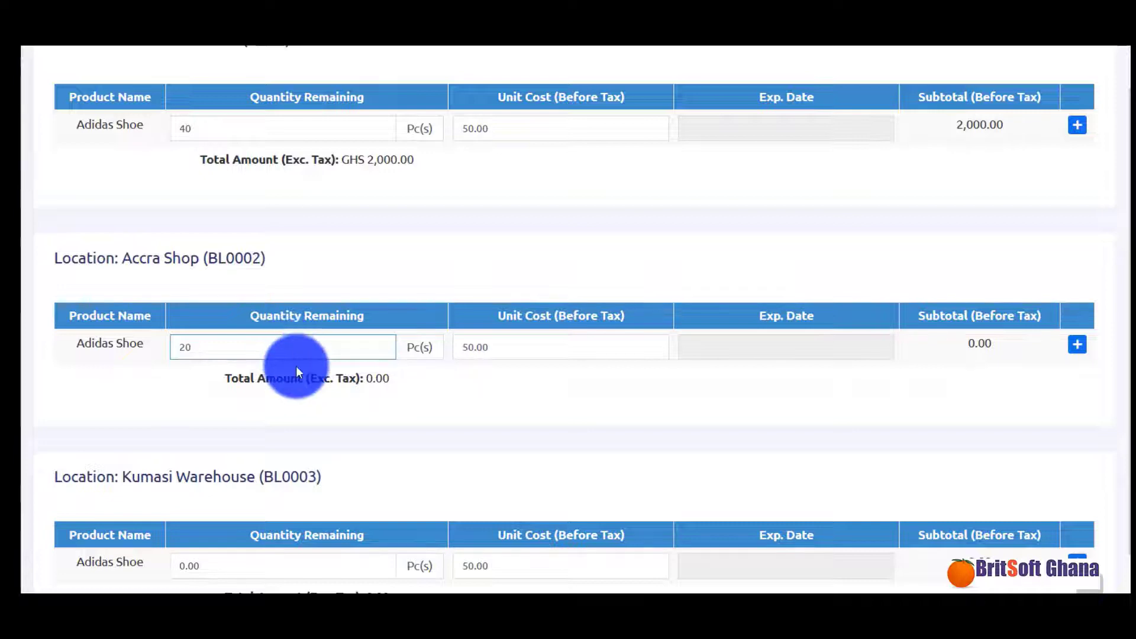
pyautogui.scroll(-2, 292, 367)
pyautogui.click(245, 484)
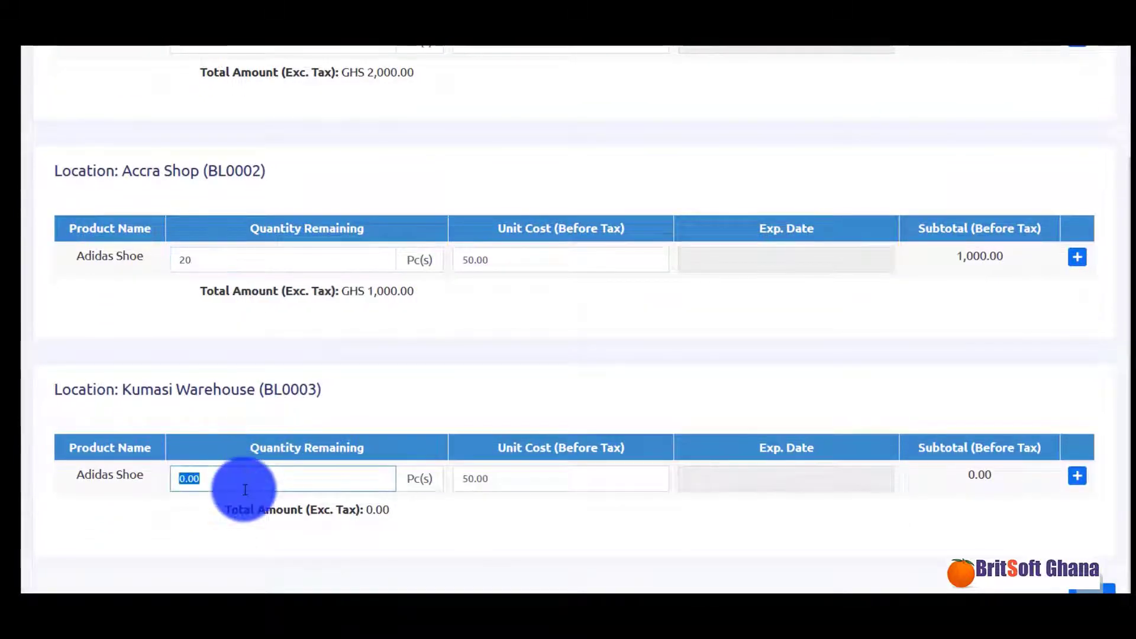
pyautogui.write('20')
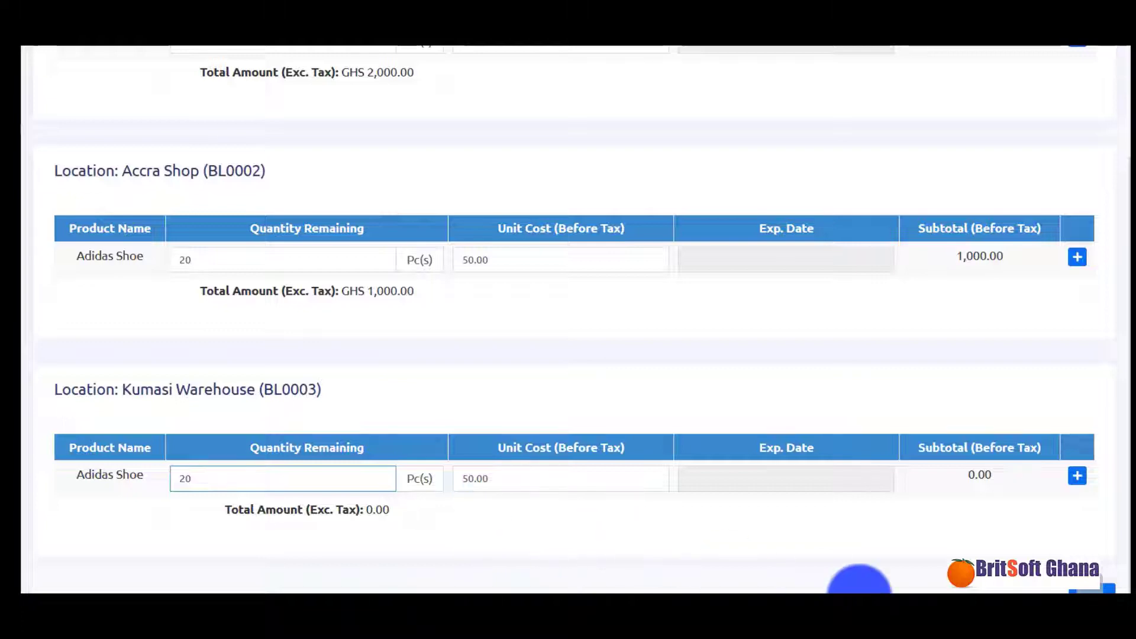
pyautogui.click(1108, 589)
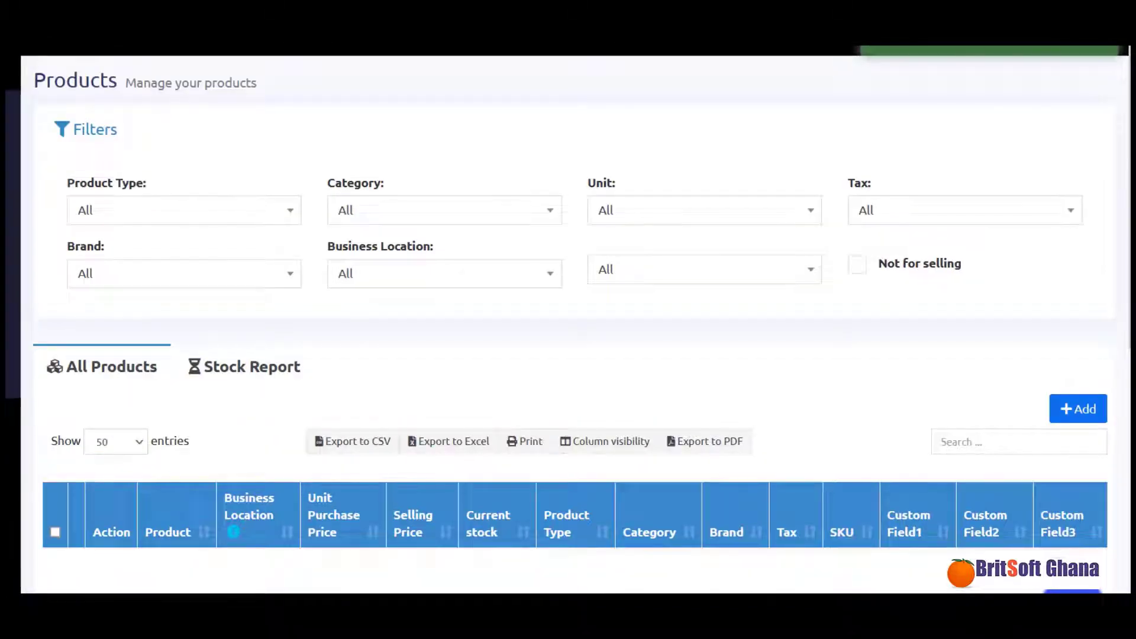
# Step: Open the Adidas Shoe details from the product list, review its prices and stock per location, and close them
pyautogui.scroll(-2, 982, 520)
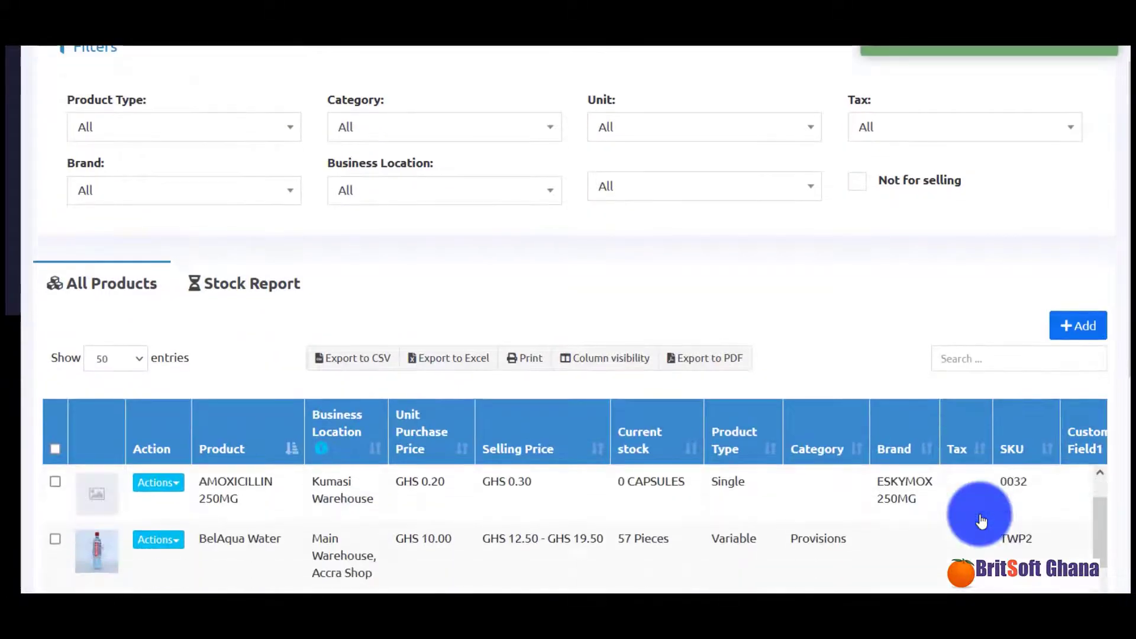
pyautogui.scroll(2, 981, 521)
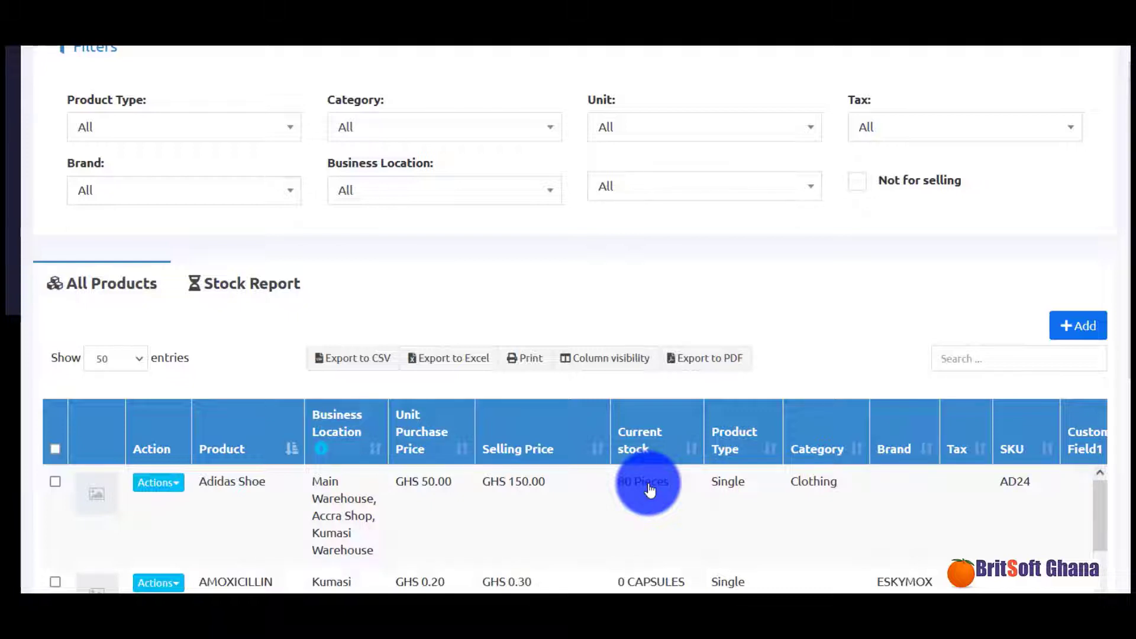
pyautogui.scroll(2, 650, 489)
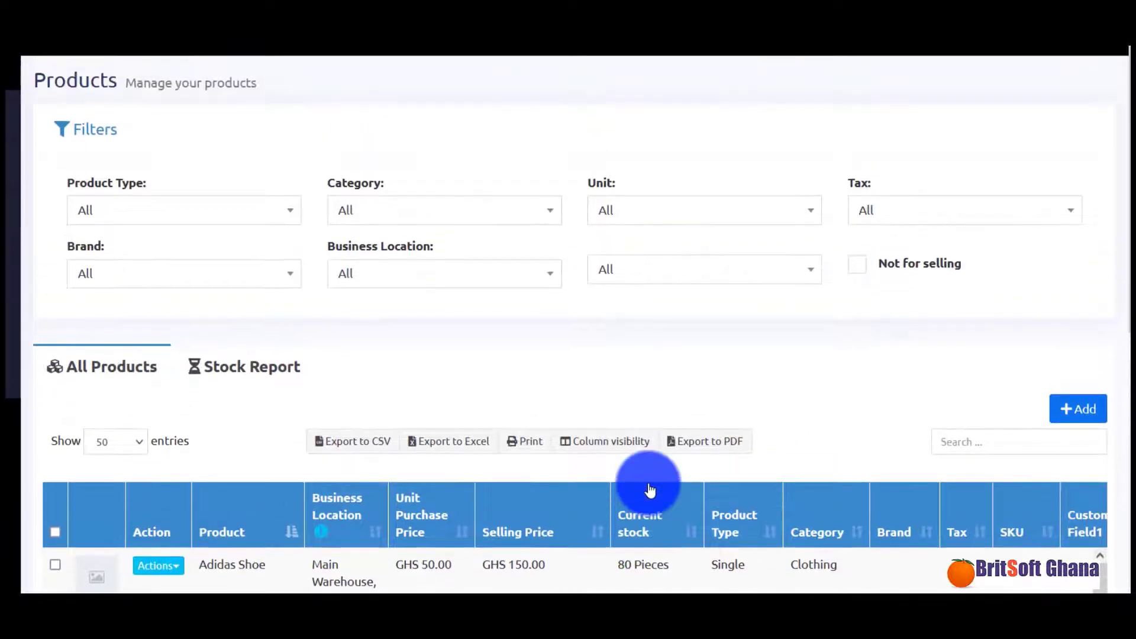
pyautogui.scroll(-3, 650, 490)
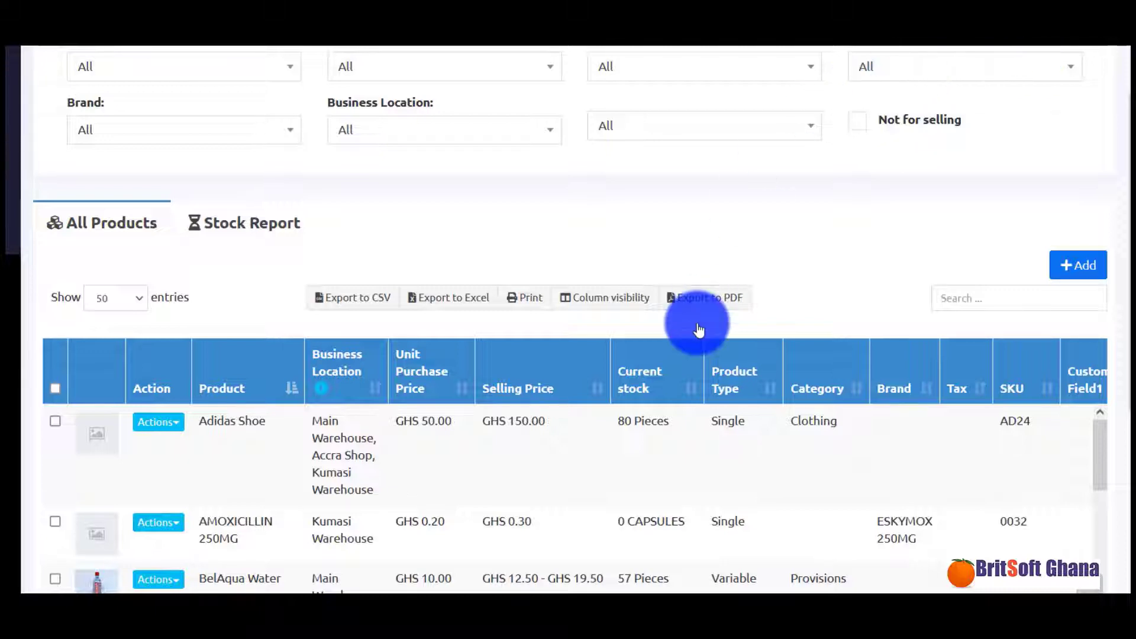
pyautogui.click(669, 422)
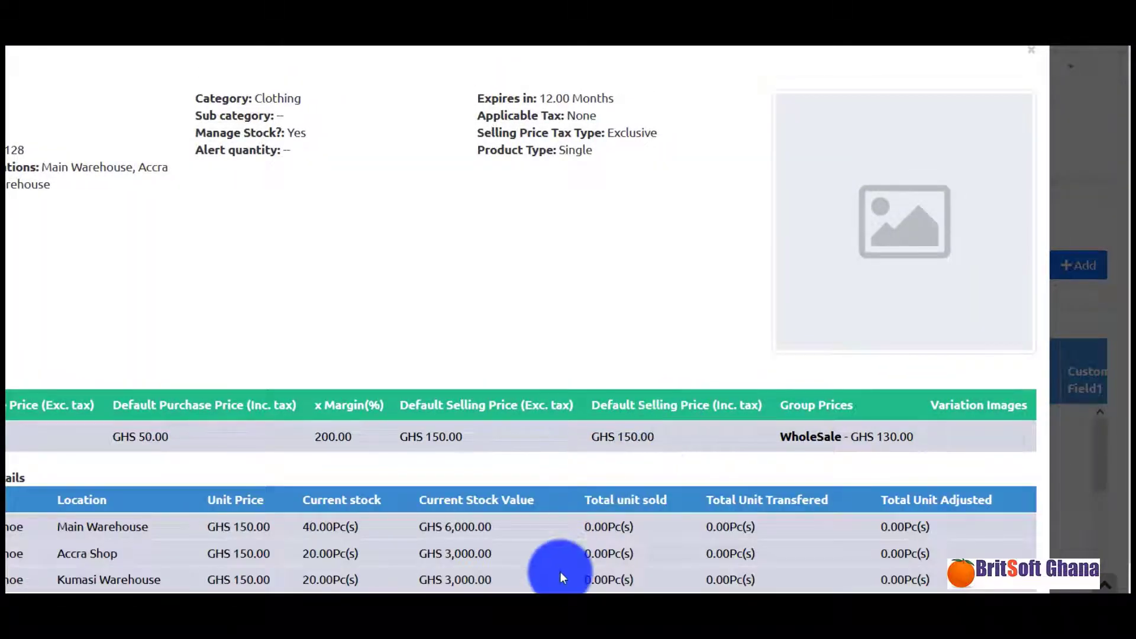
pyautogui.scroll(-1, 560, 571)
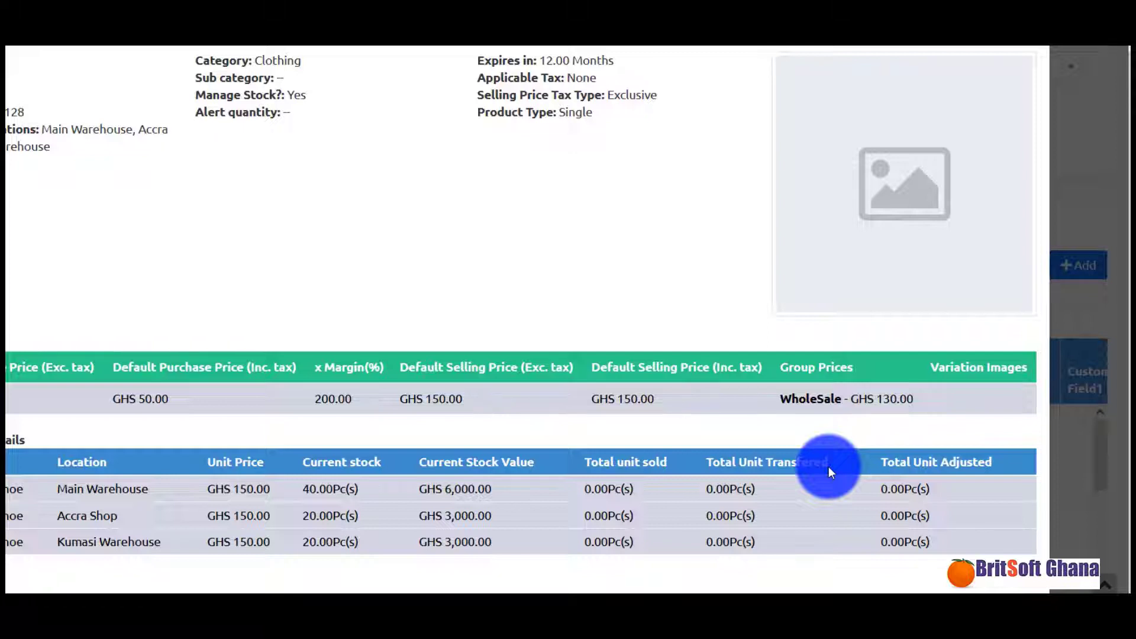
pyautogui.scroll(1, 664, 459)
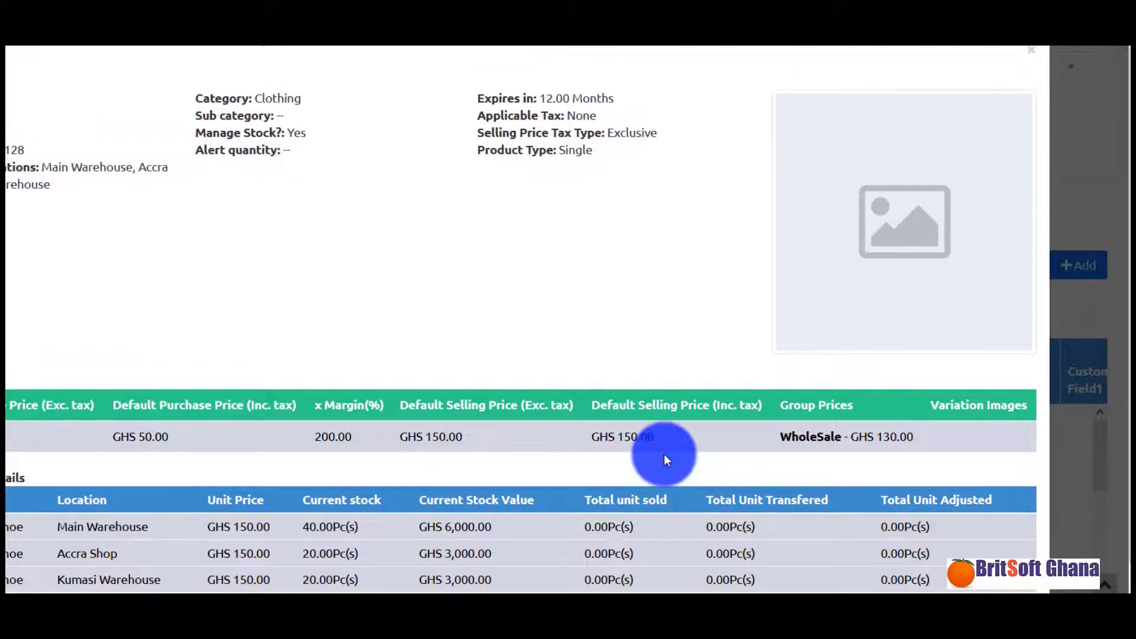
pyautogui.click(1031, 63)
# Step: Open the point of sale and add the Adidas Shoe to the sale under the Default Selling Price group
pyautogui.scroll(-1, 618, 233)
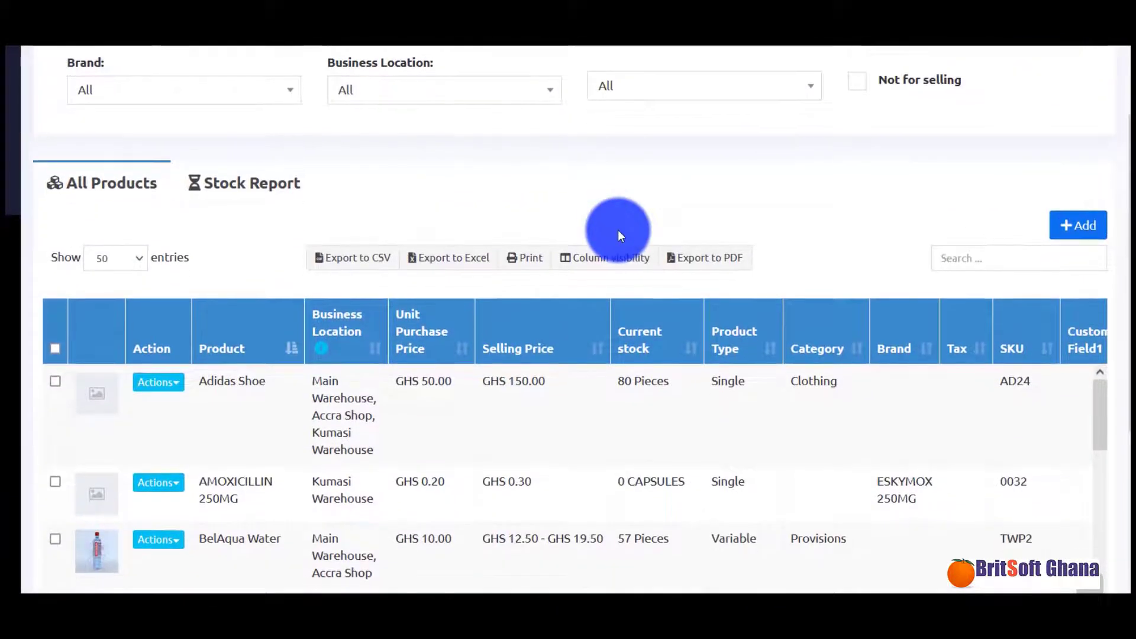
pyautogui.scroll(3, 583, 254)
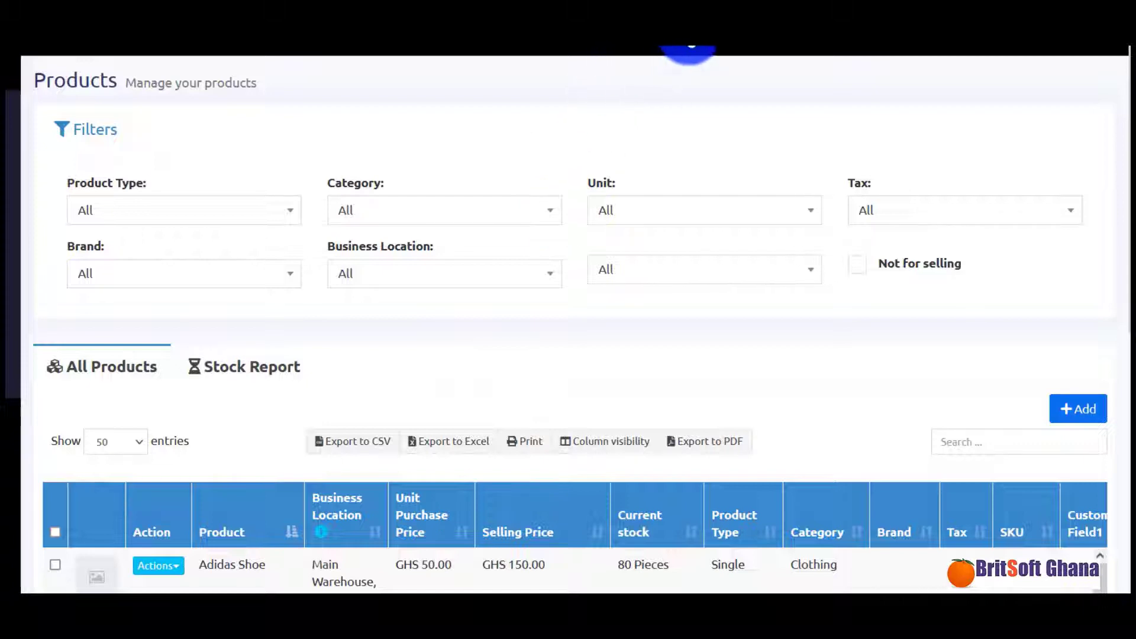
pyautogui.click(710, 43)
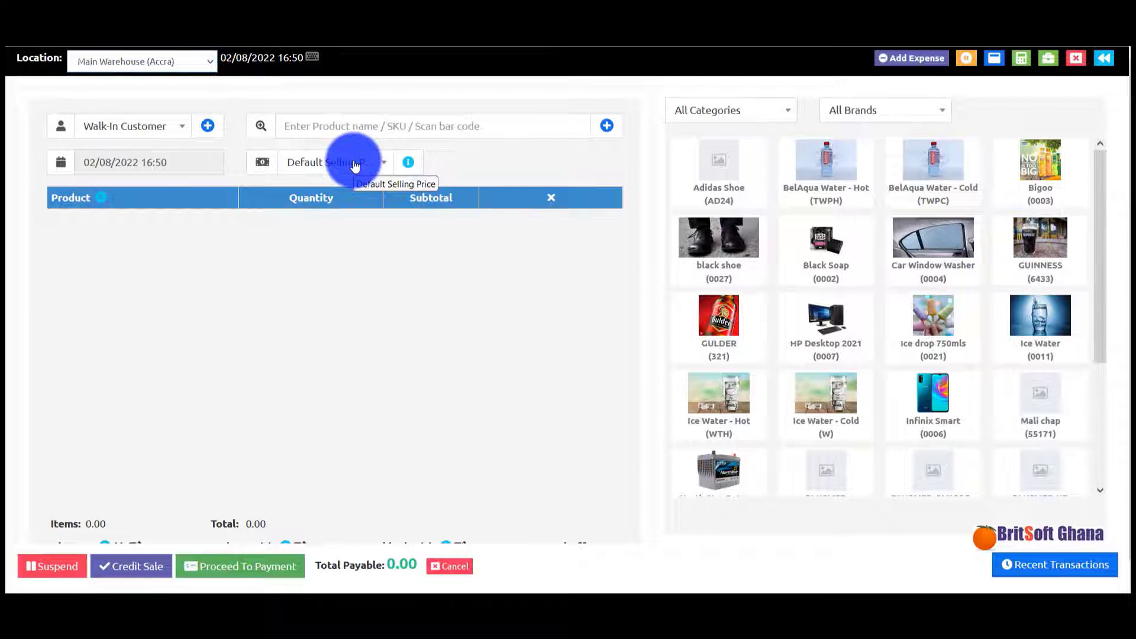
pyautogui.click(384, 172)
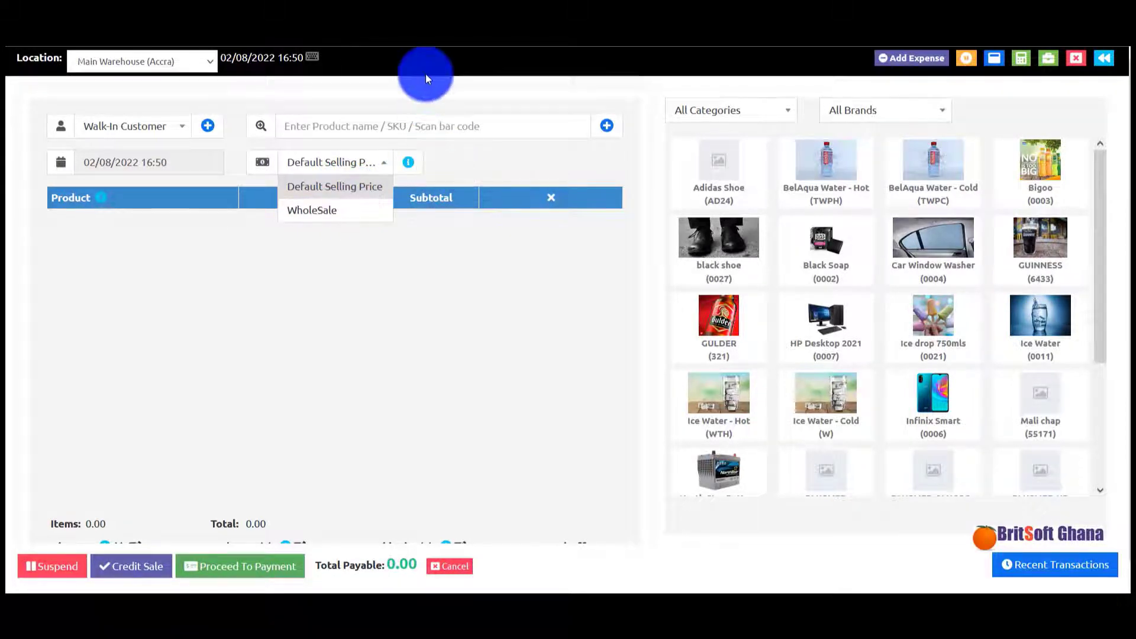
pyautogui.click(457, 169)
pyautogui.click(411, 129)
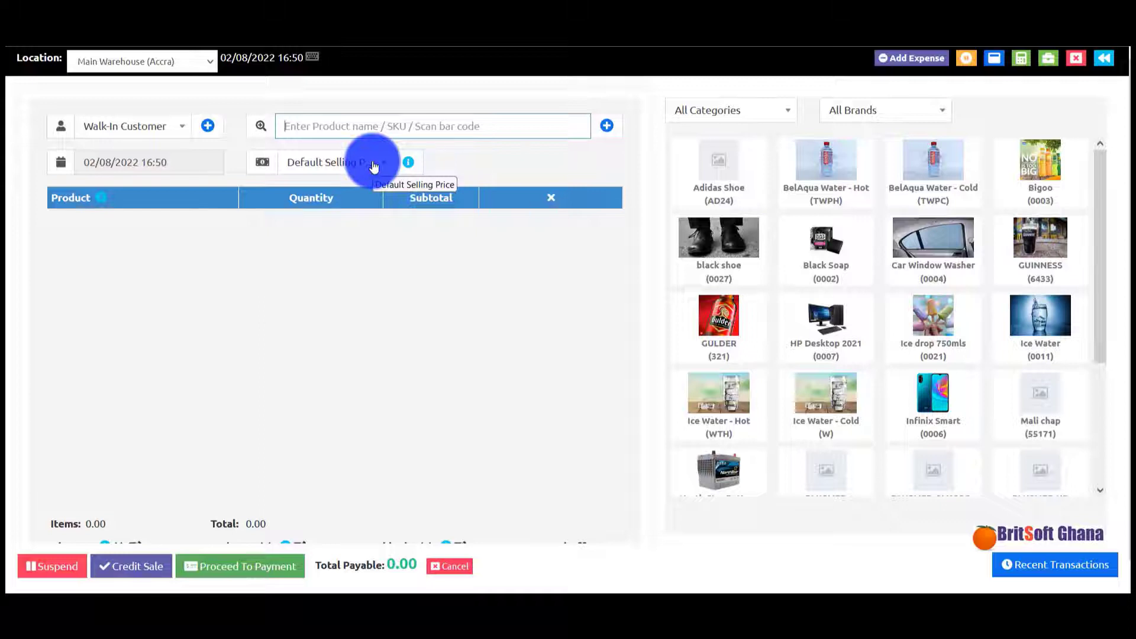
pyautogui.write('ad')
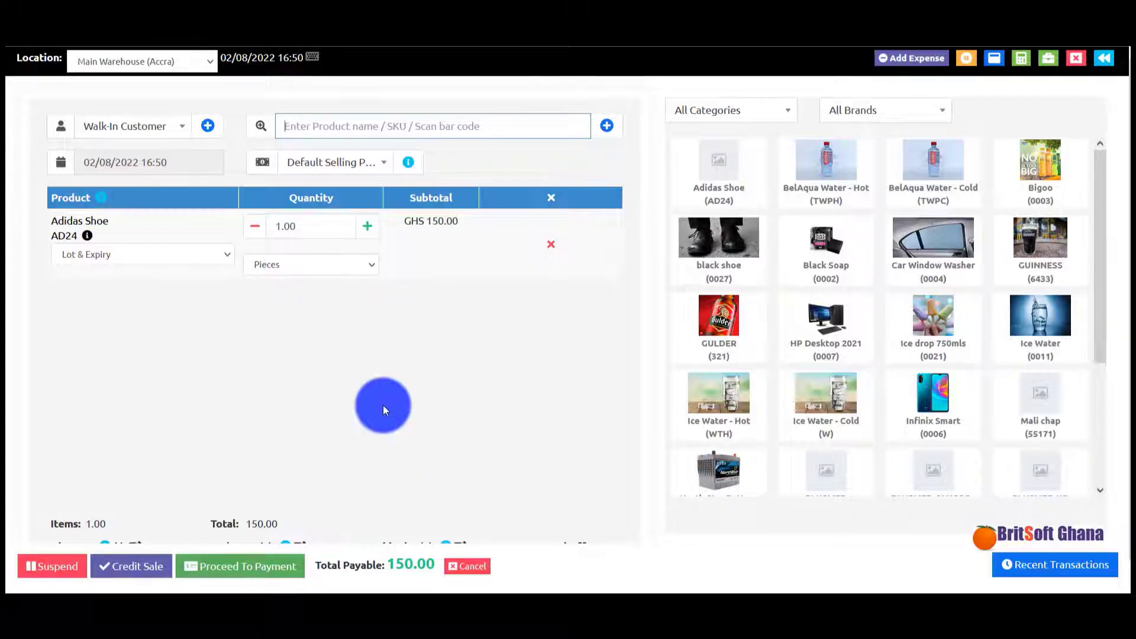
# Step: Replace the Adidas Shoe line with one under the WholeSale price group, and leave the point of sale without completing the sale
pyautogui.click(553, 249)
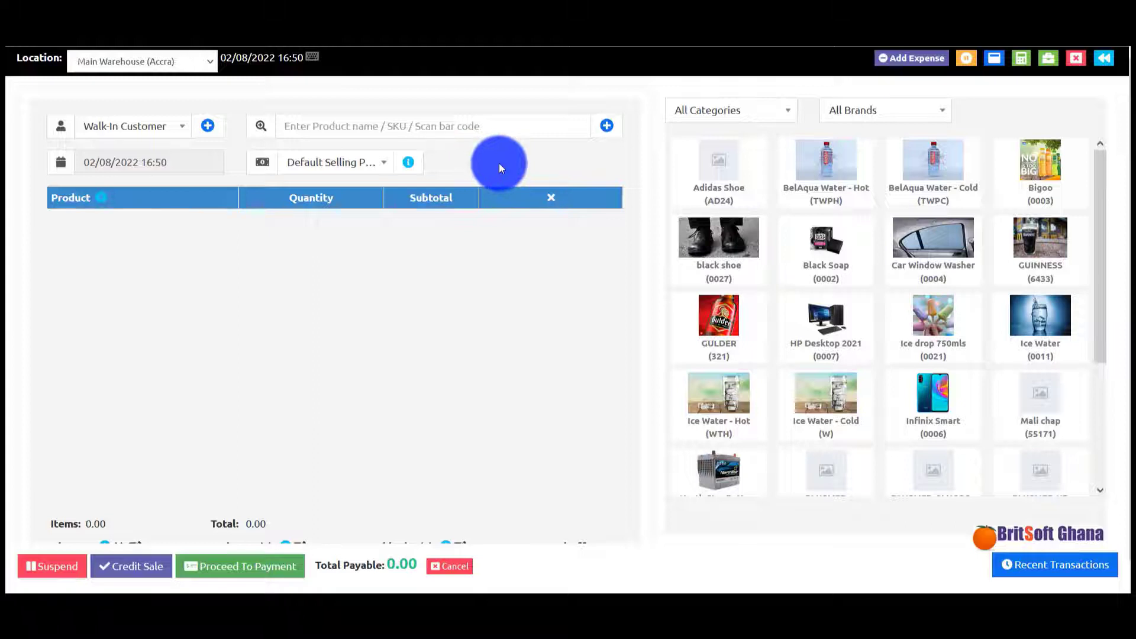
pyautogui.click(374, 165)
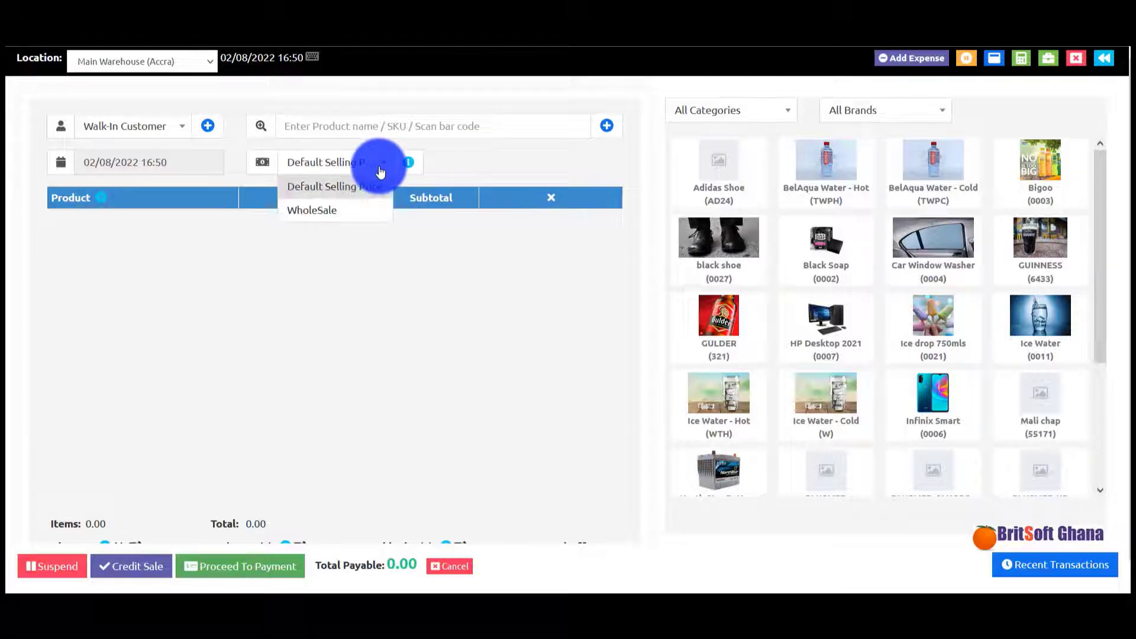
pyautogui.click(360, 214)
pyautogui.click(375, 128)
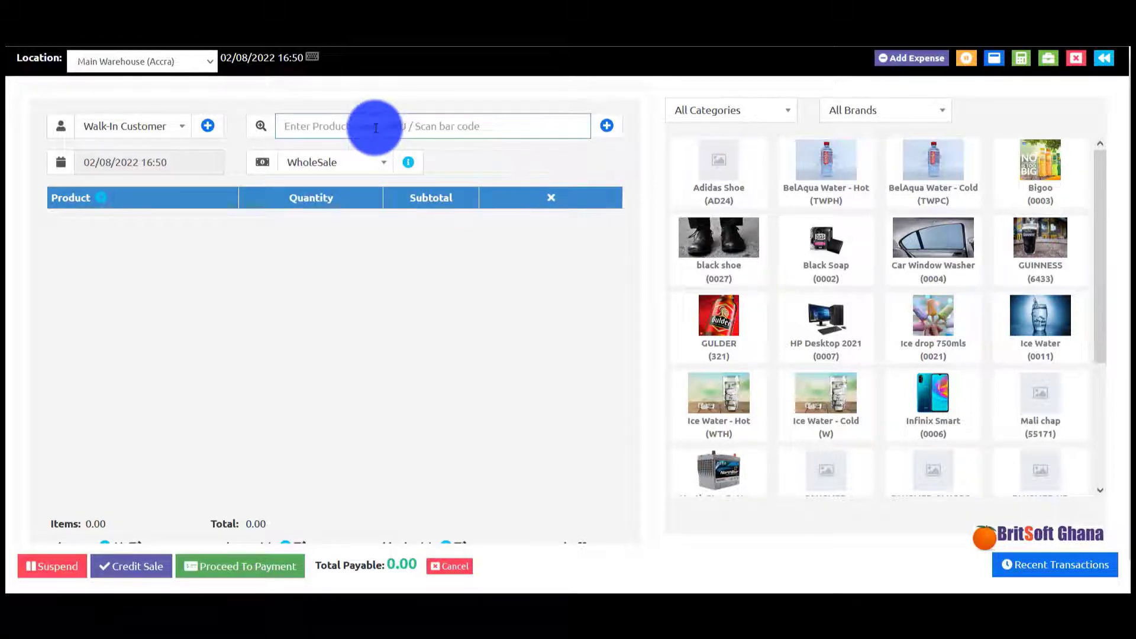
pyautogui.write('ad')
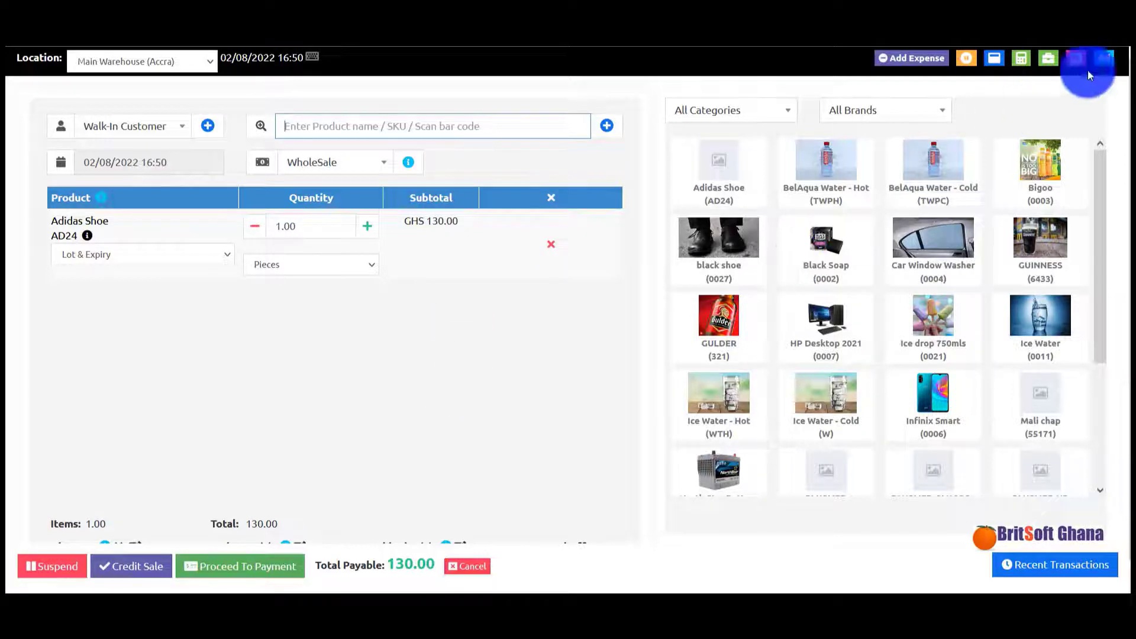
pyautogui.click(1105, 60)
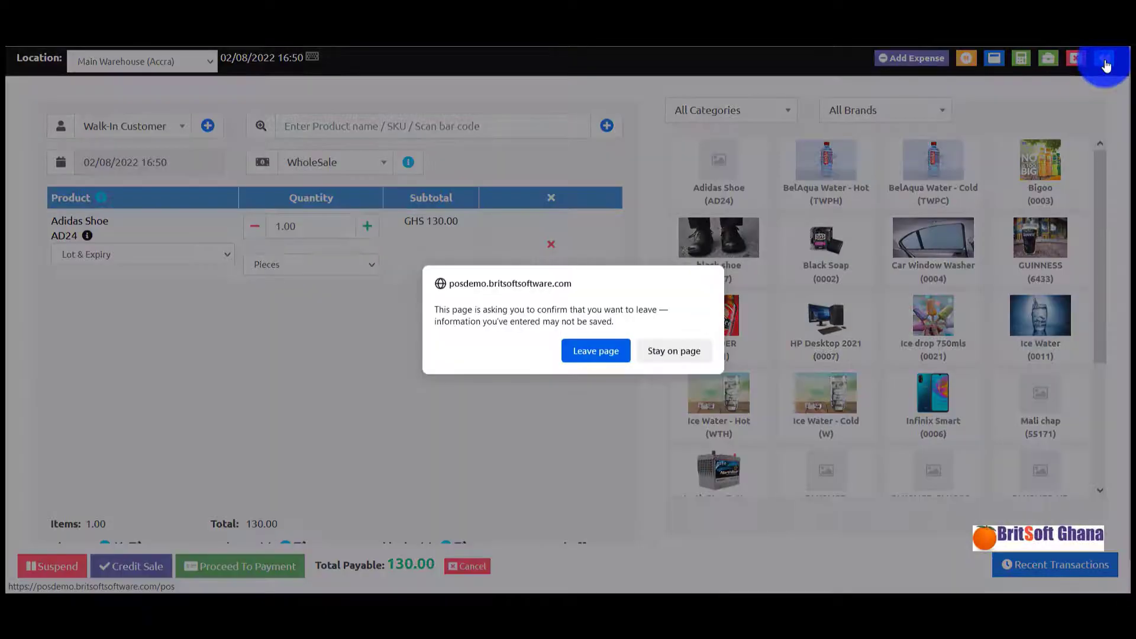
pyautogui.click(602, 349)
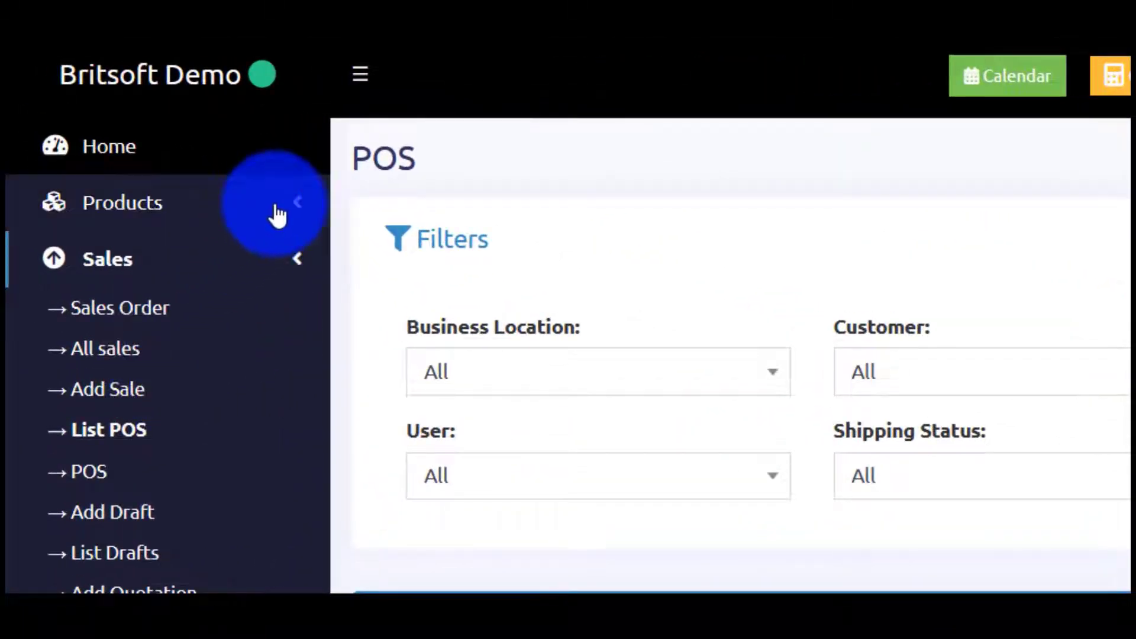
# Step: Start a new product named Nike Shoe with the SKU NK24
pyautogui.click(277, 216)
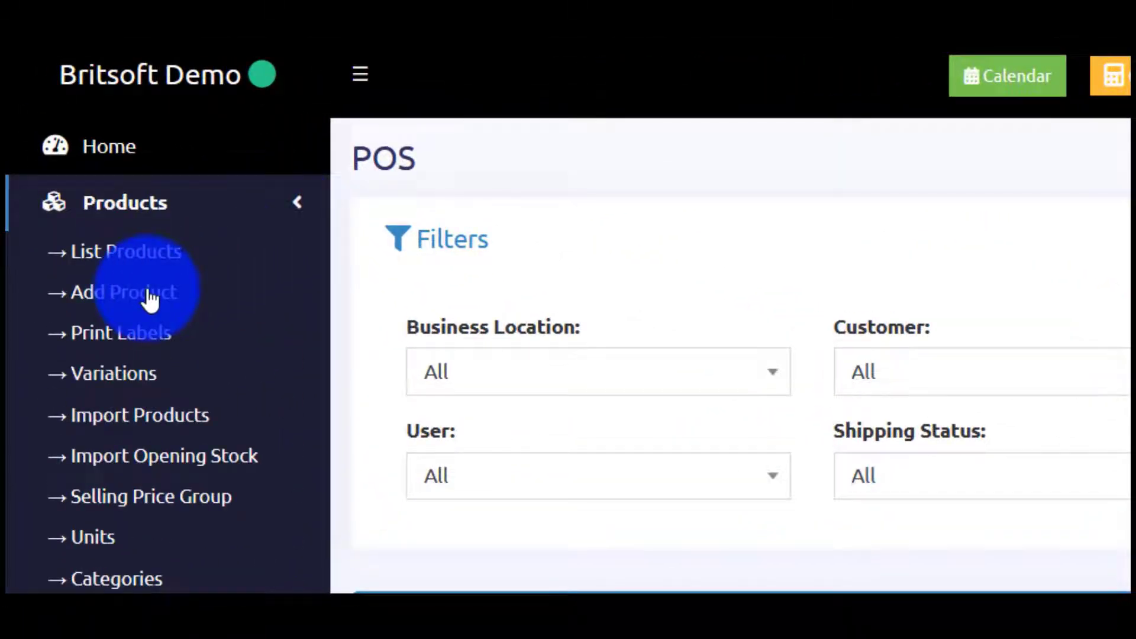
pyautogui.click(150, 299)
pyautogui.click(627, 279)
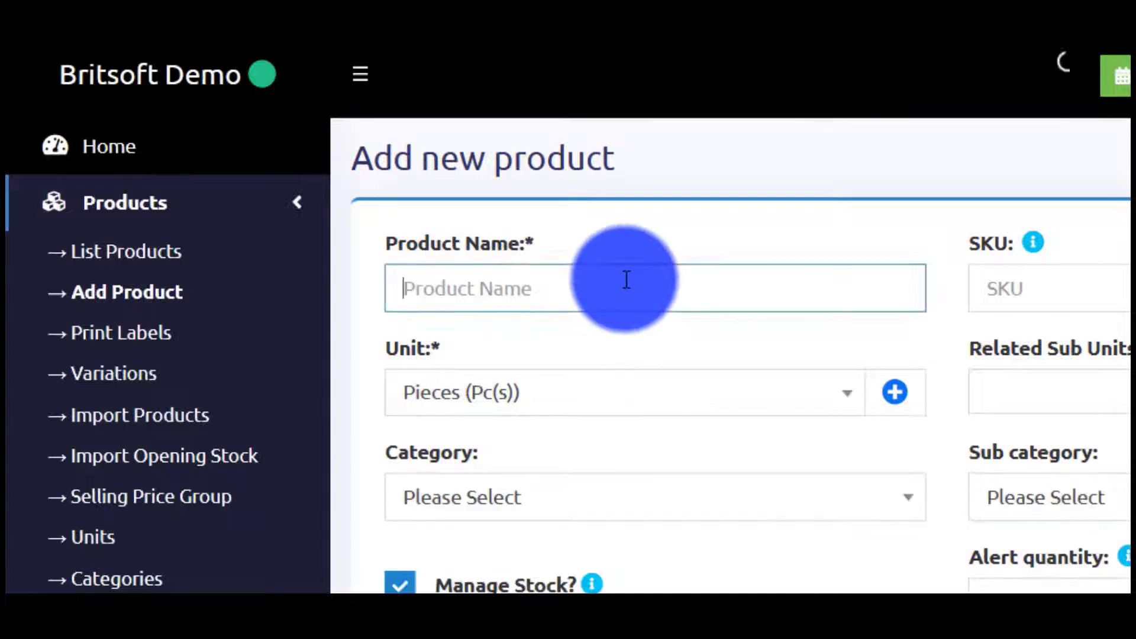
pyautogui.write('Ni')
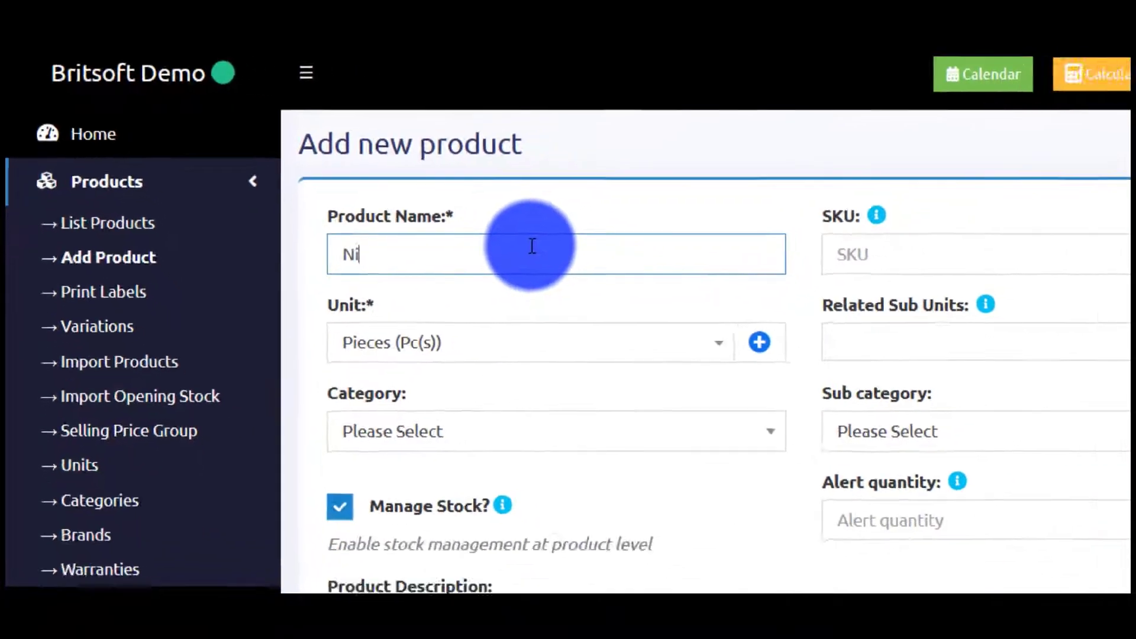
pyautogui.write('ke Shoe')
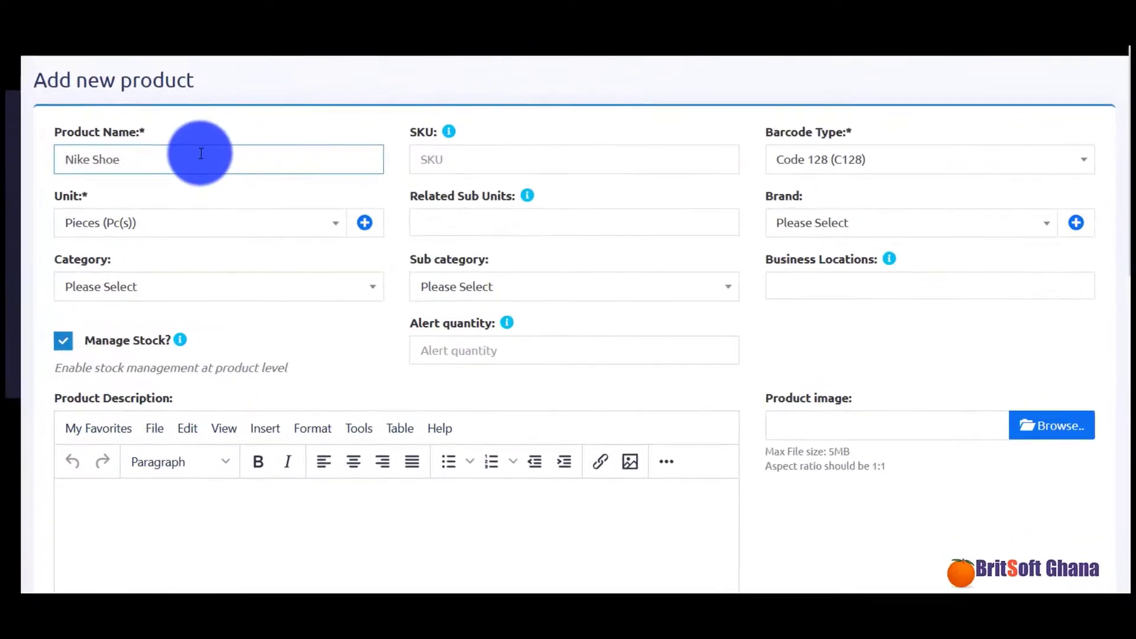
pyautogui.click(516, 160)
pyautogui.write('NK')
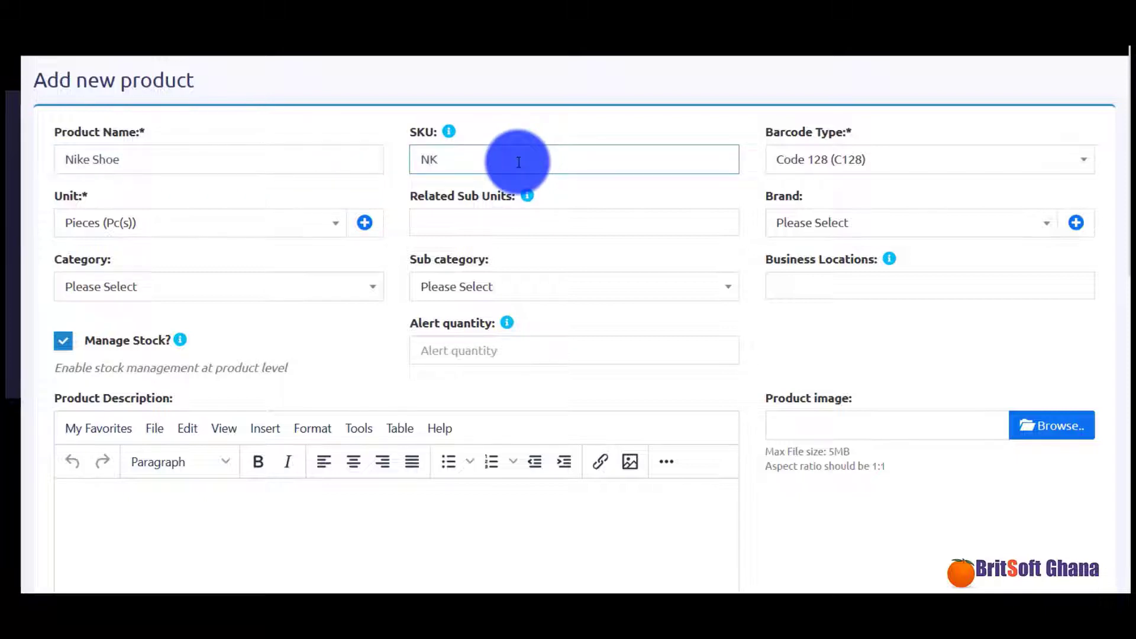
pyautogui.write('24')
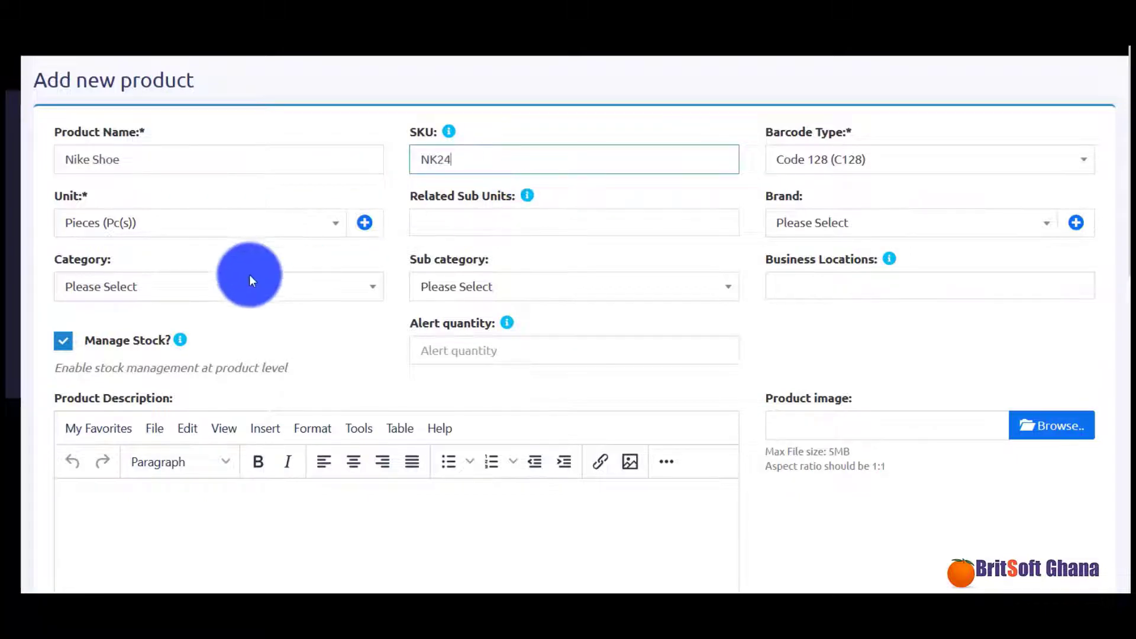
# Step: Assign the Nike Shoe to the Clothing-clt category and the Main Warehouse (Accra) business location
pyautogui.click(308, 286)
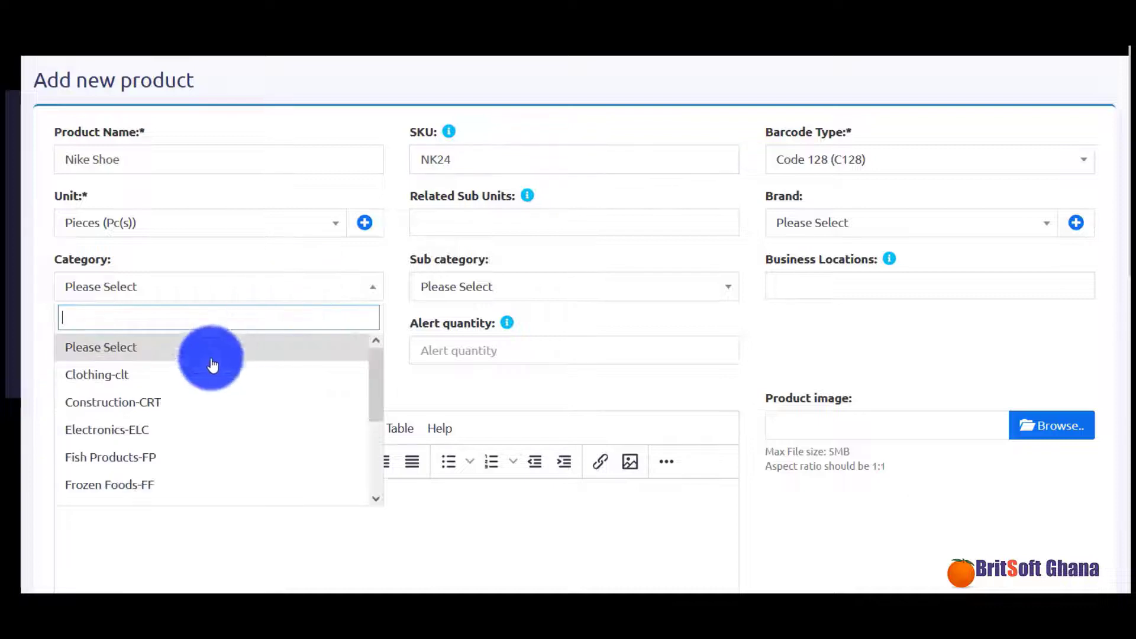
pyautogui.click(201, 377)
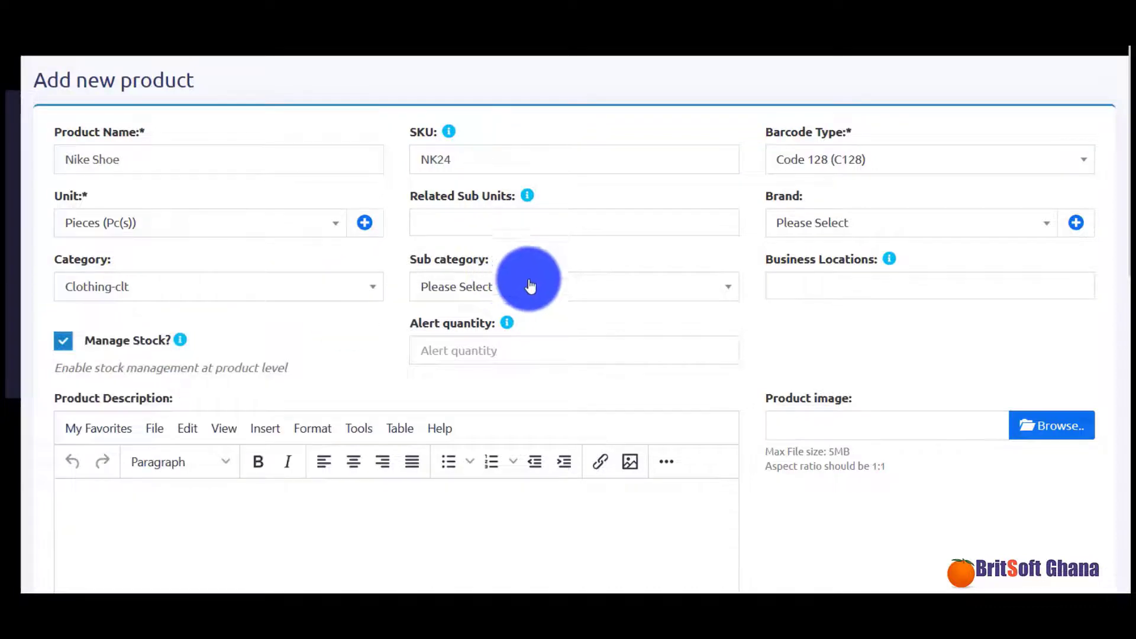
pyautogui.click(803, 286)
pyautogui.click(829, 312)
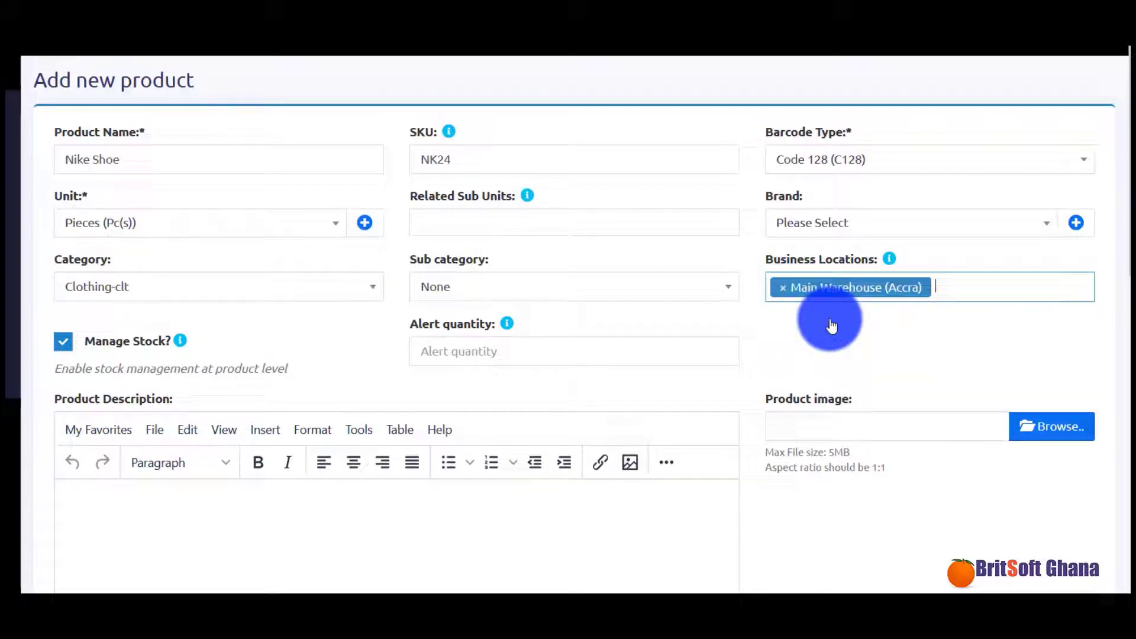
# Step: Add Accra Shop (BL0002) and Kumasi Warehouse (BL0003) to the Nike Shoe's business locations
pyautogui.click(962, 287)
pyautogui.click(905, 341)
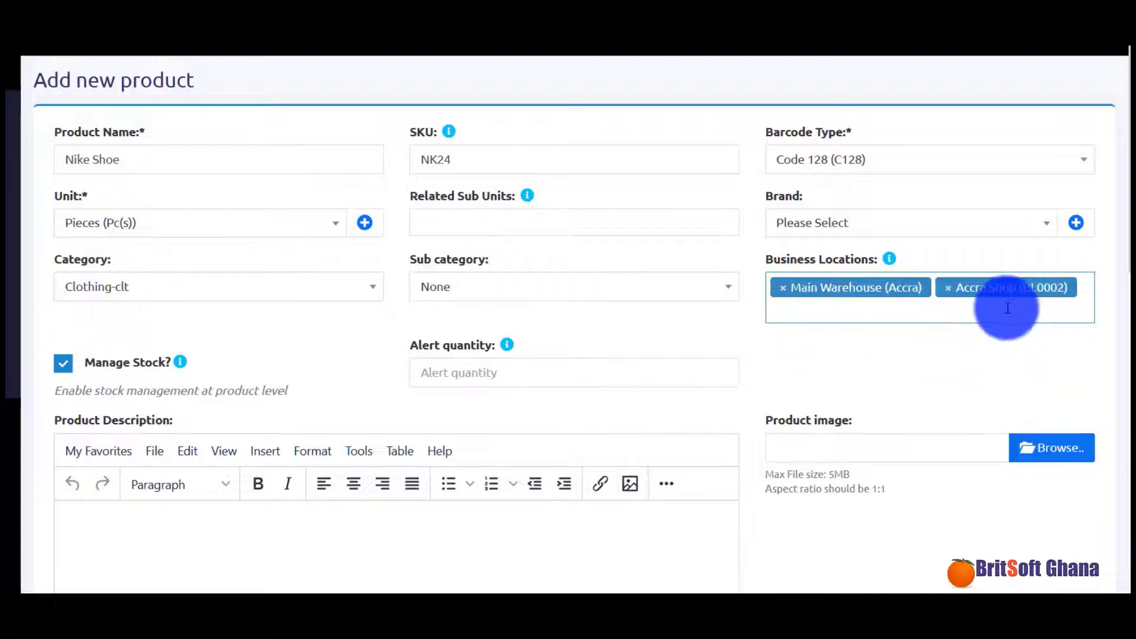
pyautogui.click(1001, 309)
pyautogui.click(870, 392)
# Step: Set the Nike Shoe's product type to Variable and choose Shoe Size as its variation
pyautogui.scroll(-14, 714, 406)
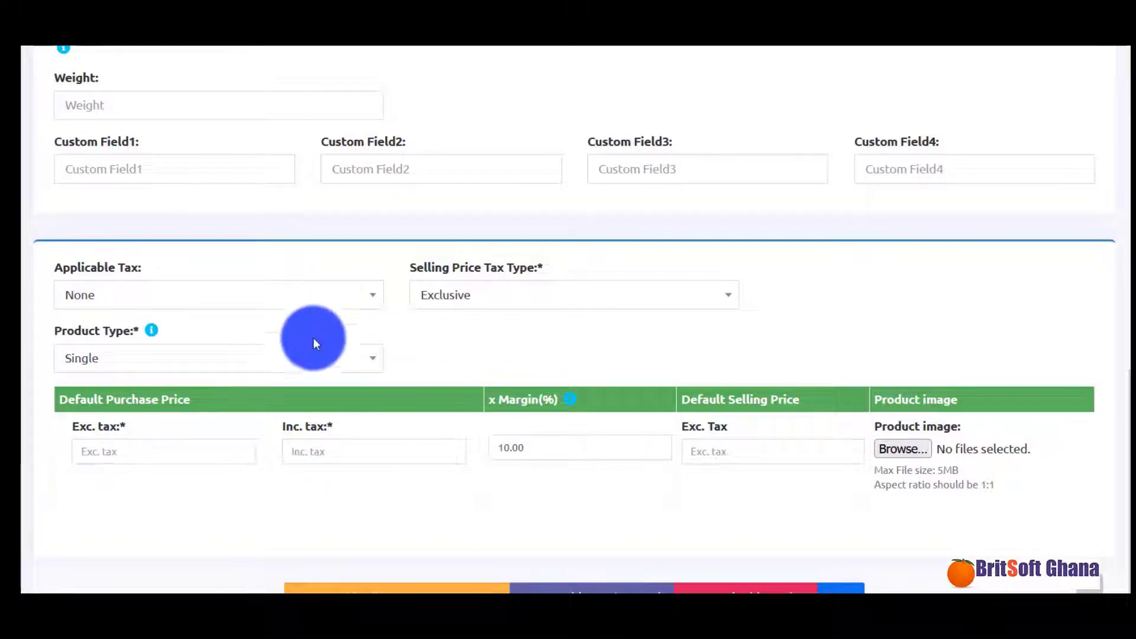
pyautogui.click(314, 365)
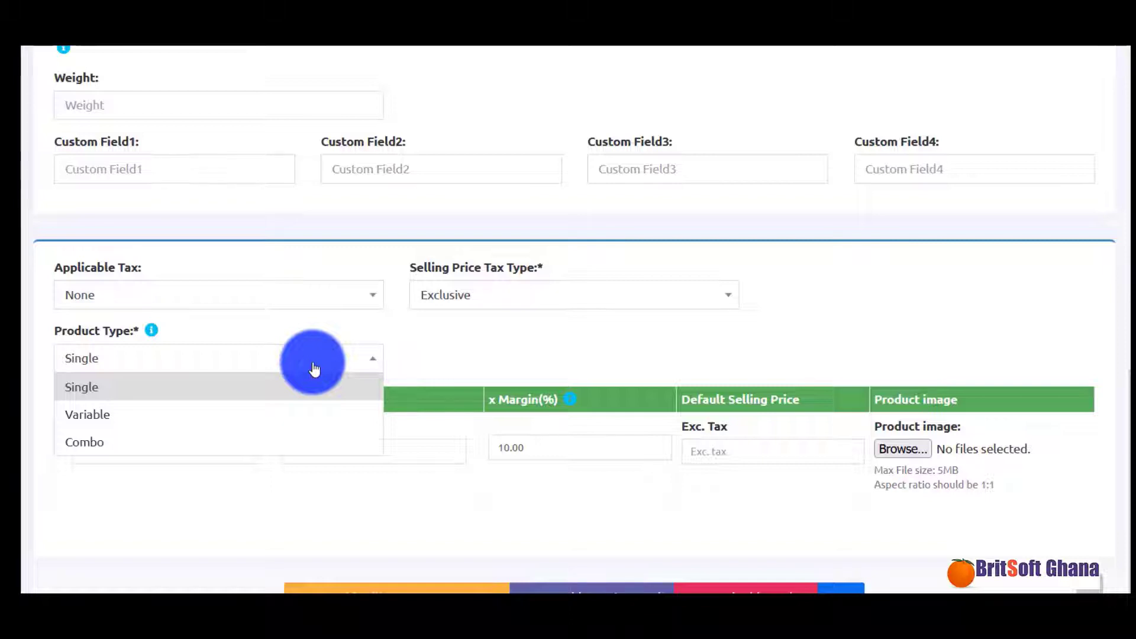
pyautogui.click(115, 414)
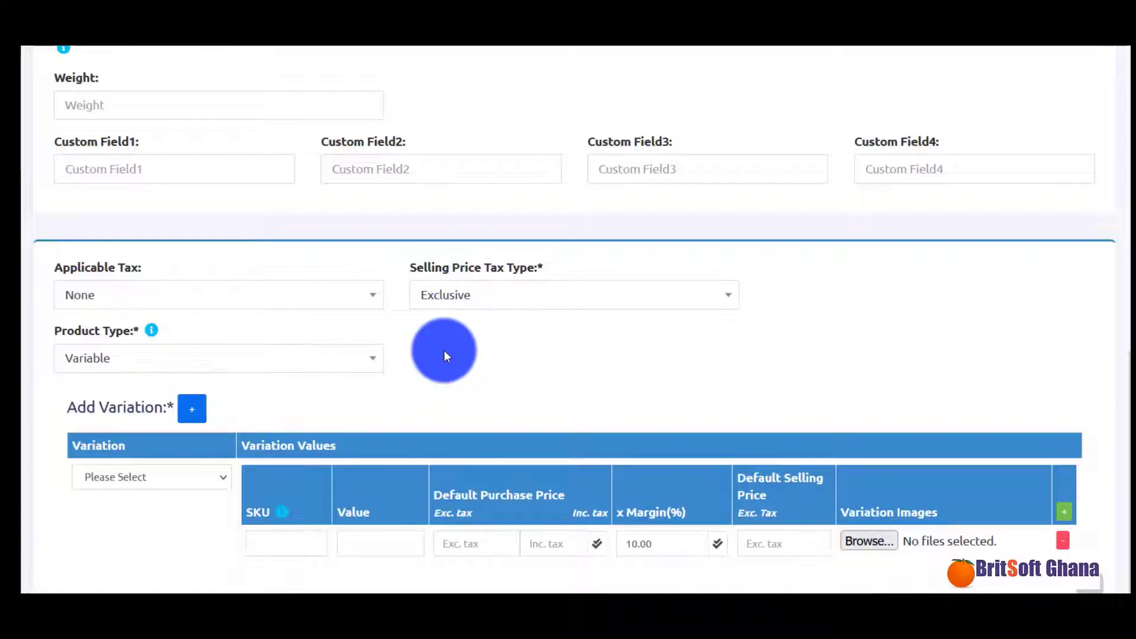
pyautogui.click(217, 474)
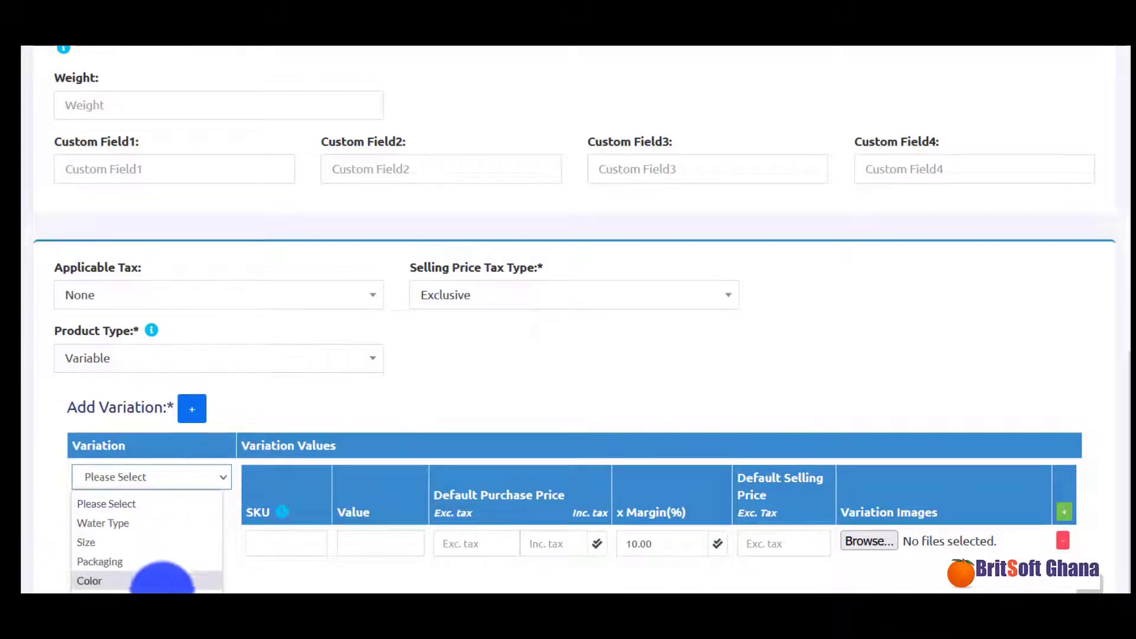
pyautogui.click(161, 589)
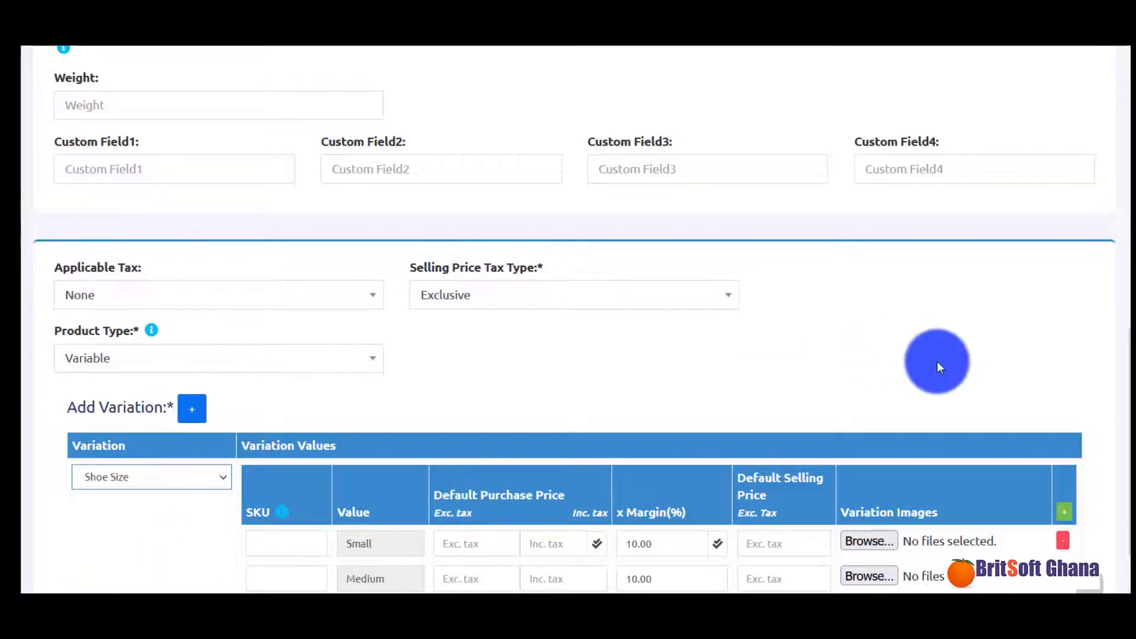
# Step: Enter NKS as the SKU of the Small shoe size
pyautogui.scroll(-2, 938, 367)
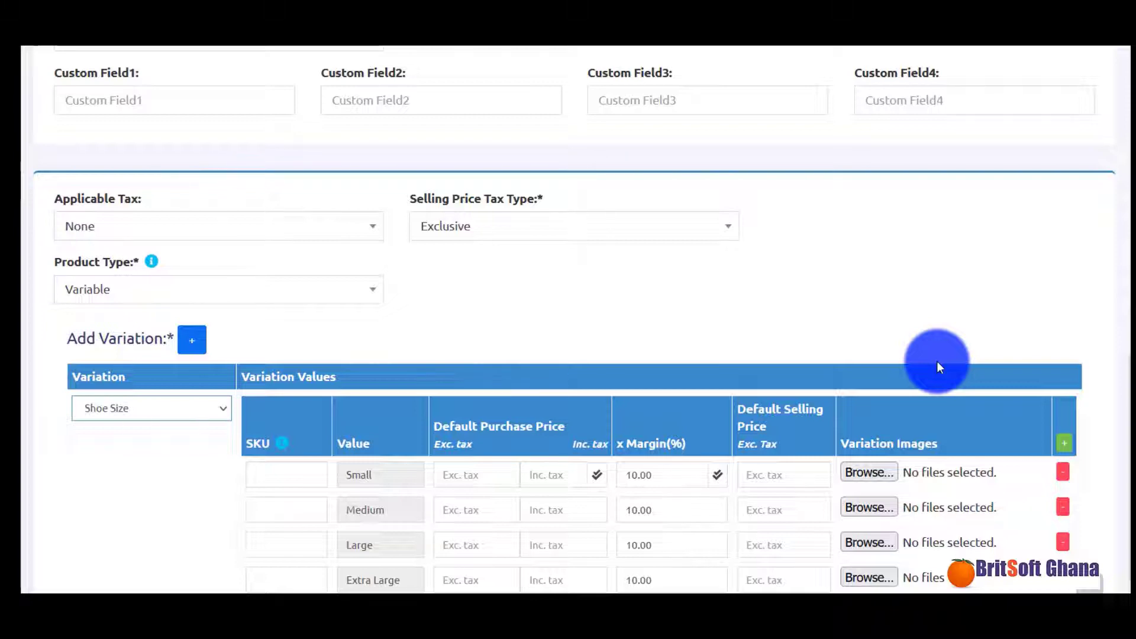
pyautogui.scroll(-1, 938, 362)
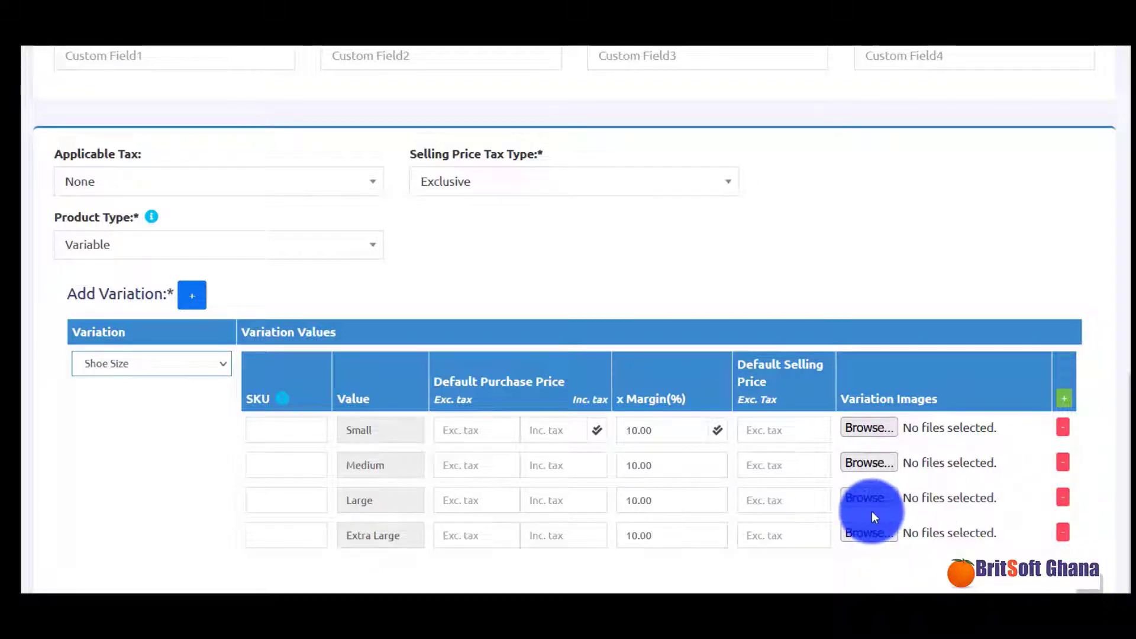
pyautogui.click(276, 431)
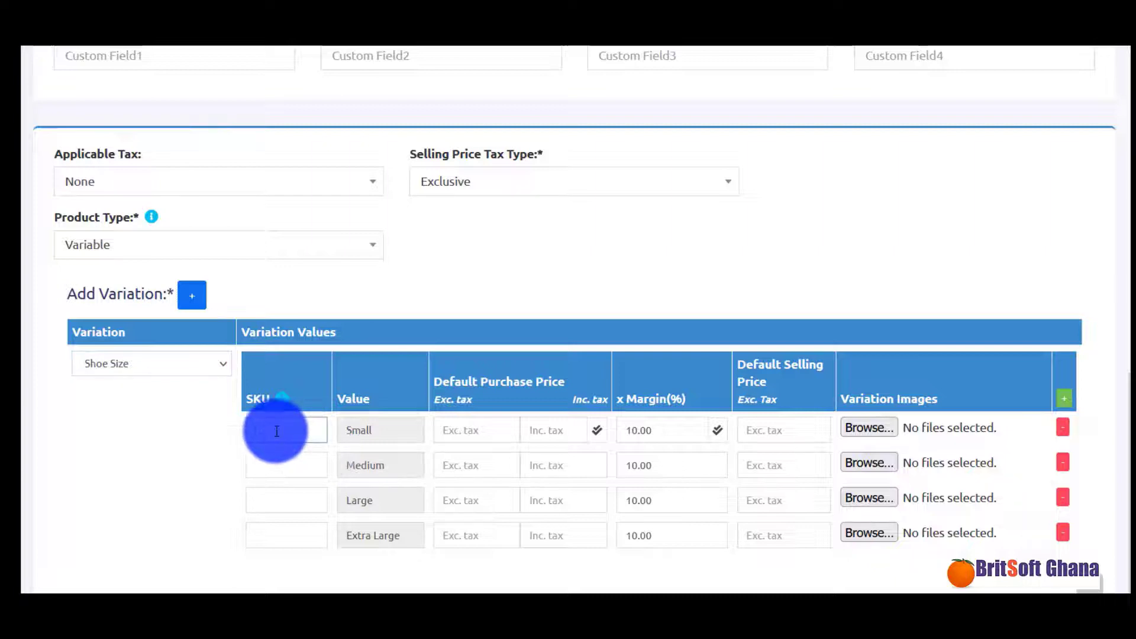
pyautogui.write('NKS')
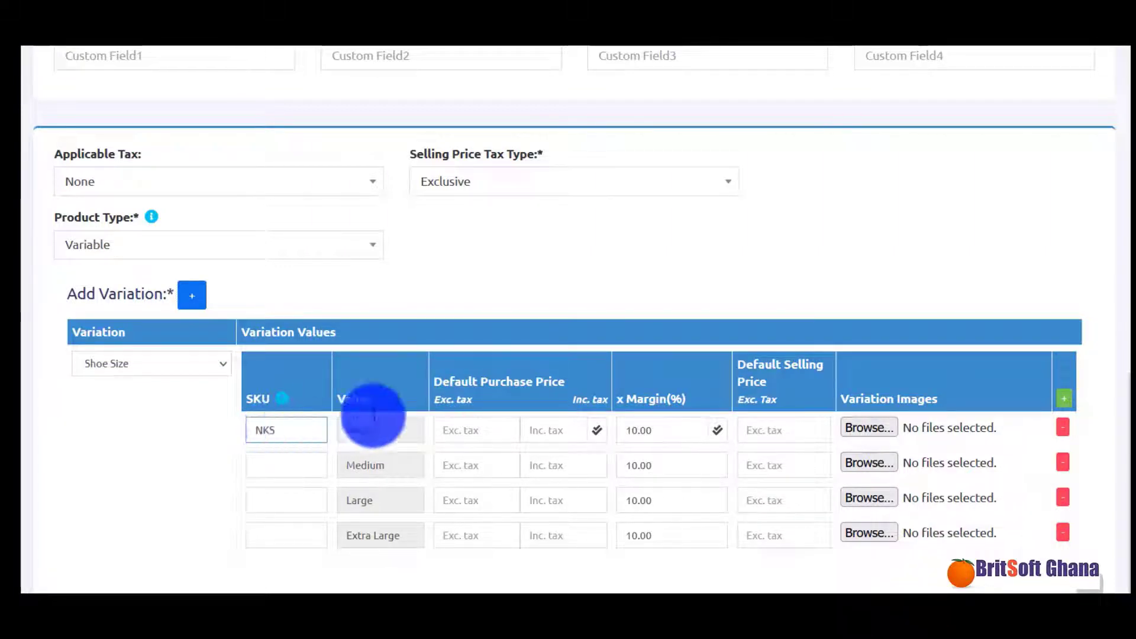
# Step: Set the default purchase price excluding tax to 60 for the Small, Medium, Large and Extra Large sizes
pyautogui.click(460, 437)
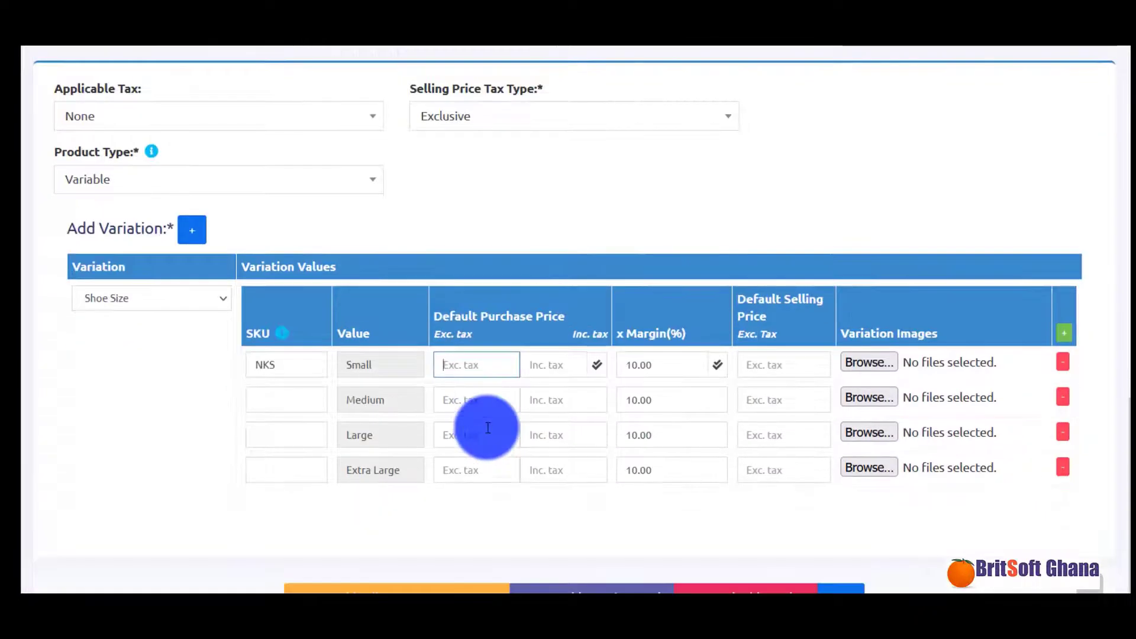
pyautogui.write('10')
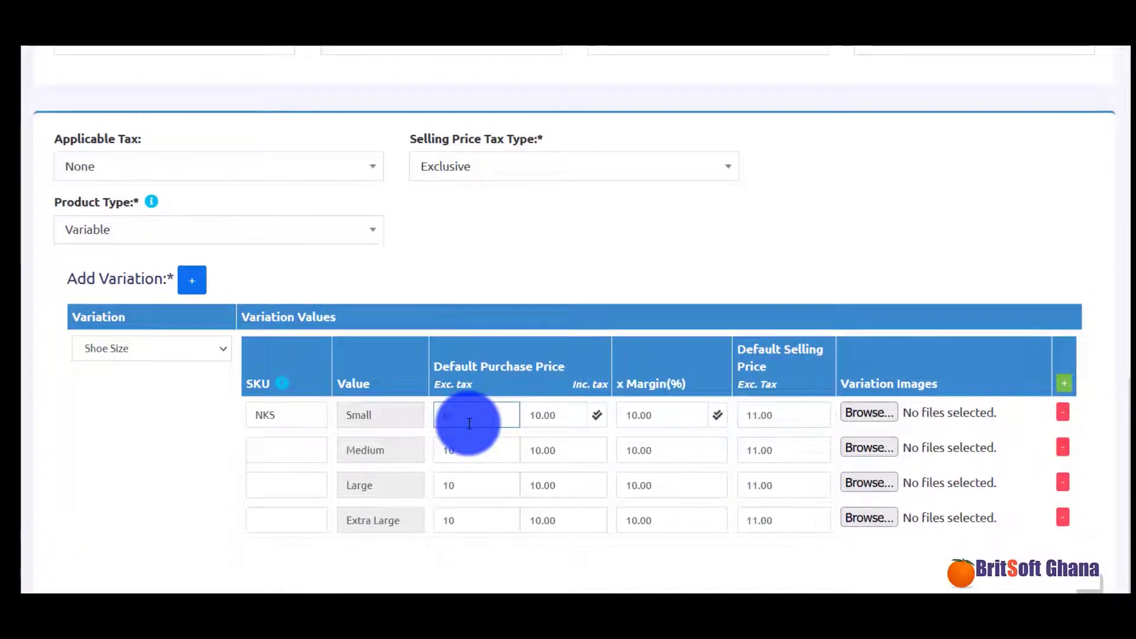
pyautogui.write('60')
pyautogui.doubleClick(469, 424)
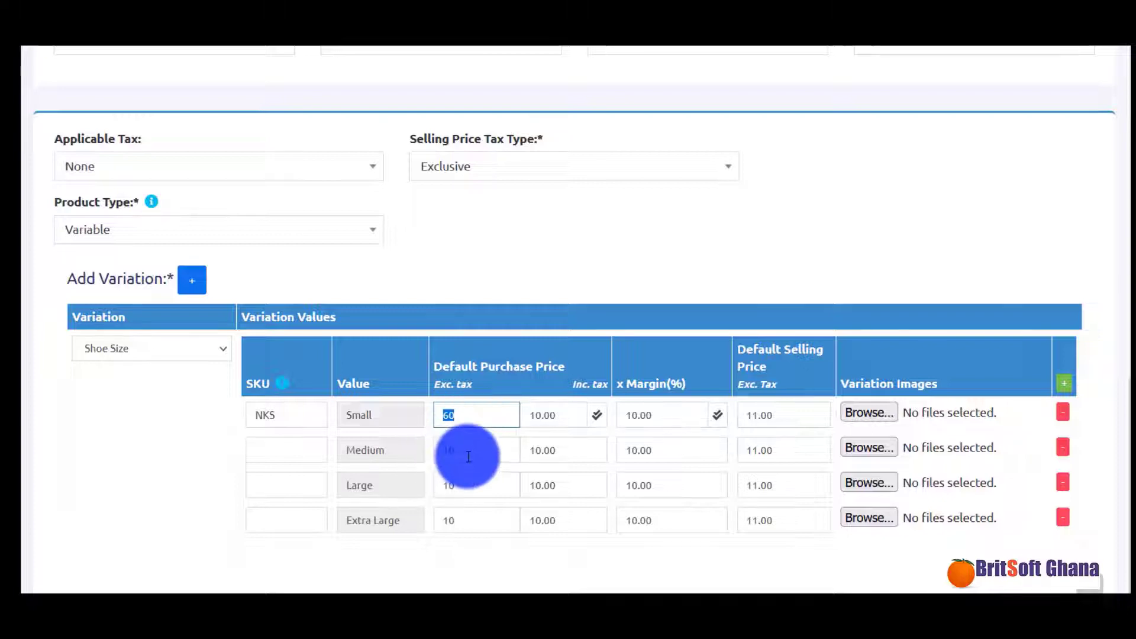
pyautogui.doubleClick(469, 456)
pyautogui.write('60')
pyautogui.doubleClick(468, 484)
pyautogui.write('60')
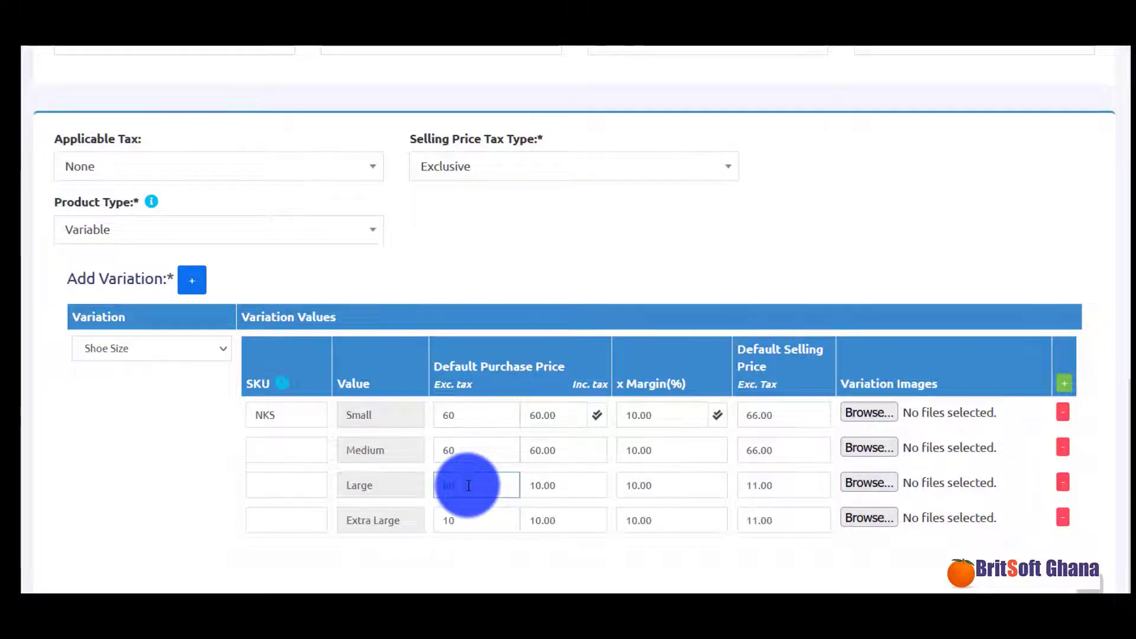
pyautogui.doubleClick(469, 512)
pyautogui.write('60')
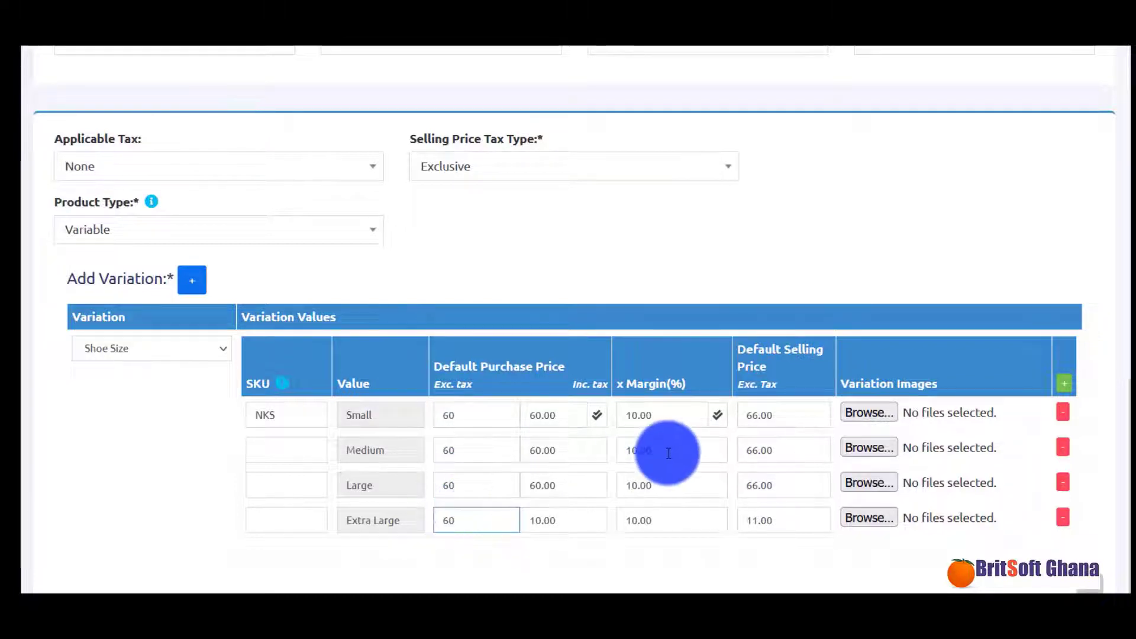
# Step: Set the default selling price excluding tax to 160 for all four shoe sizes
pyautogui.doubleClick(765, 415)
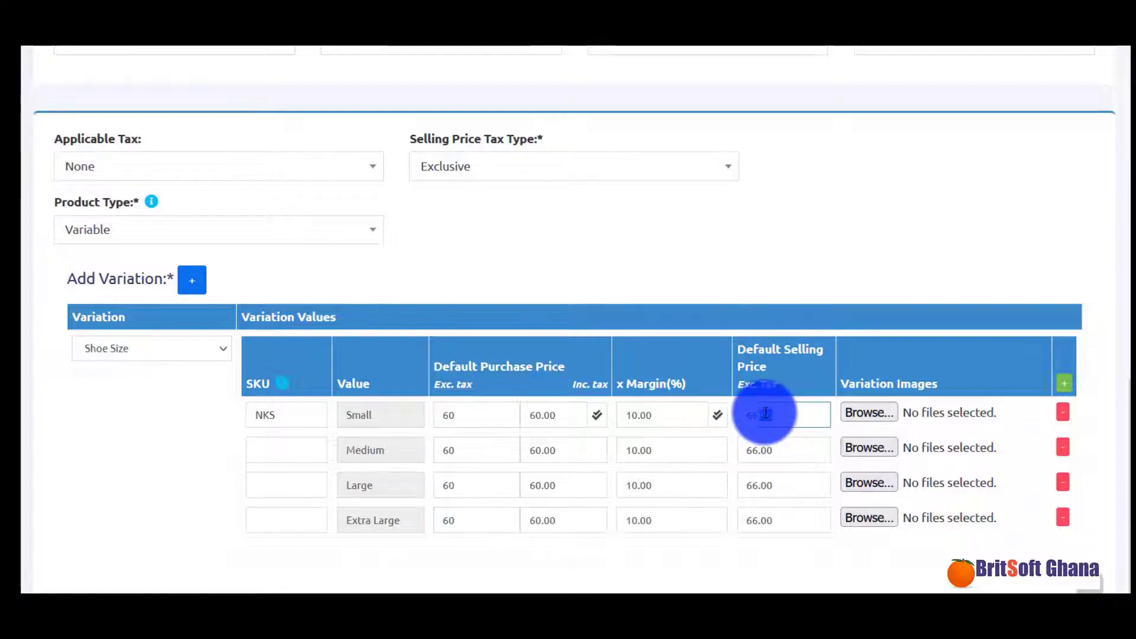
pyautogui.write('1')
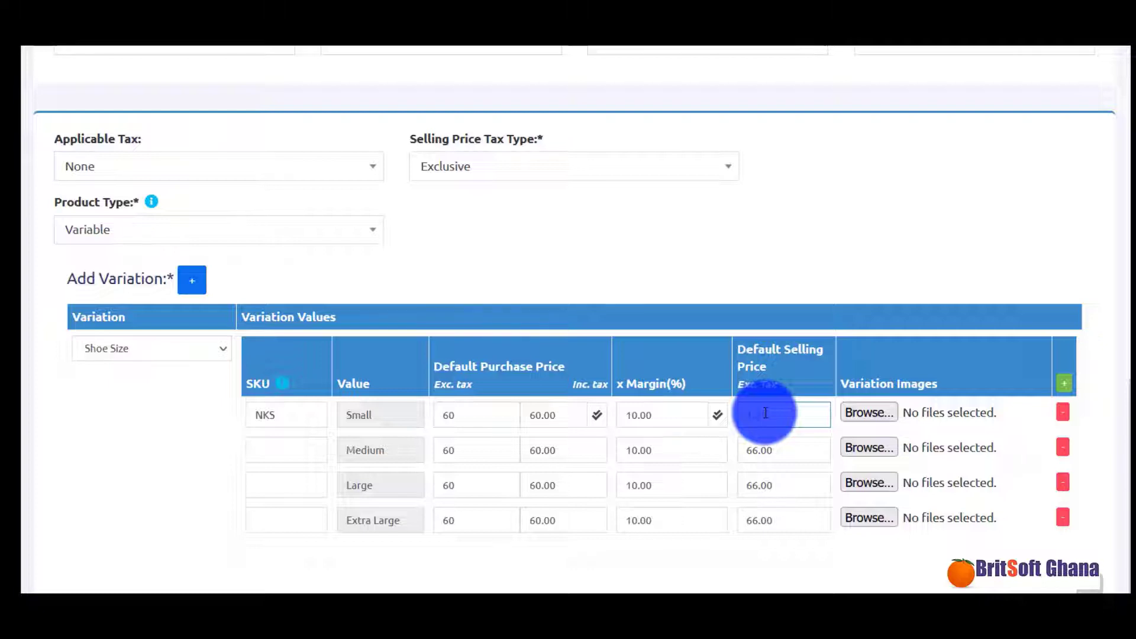
pyautogui.write('60')
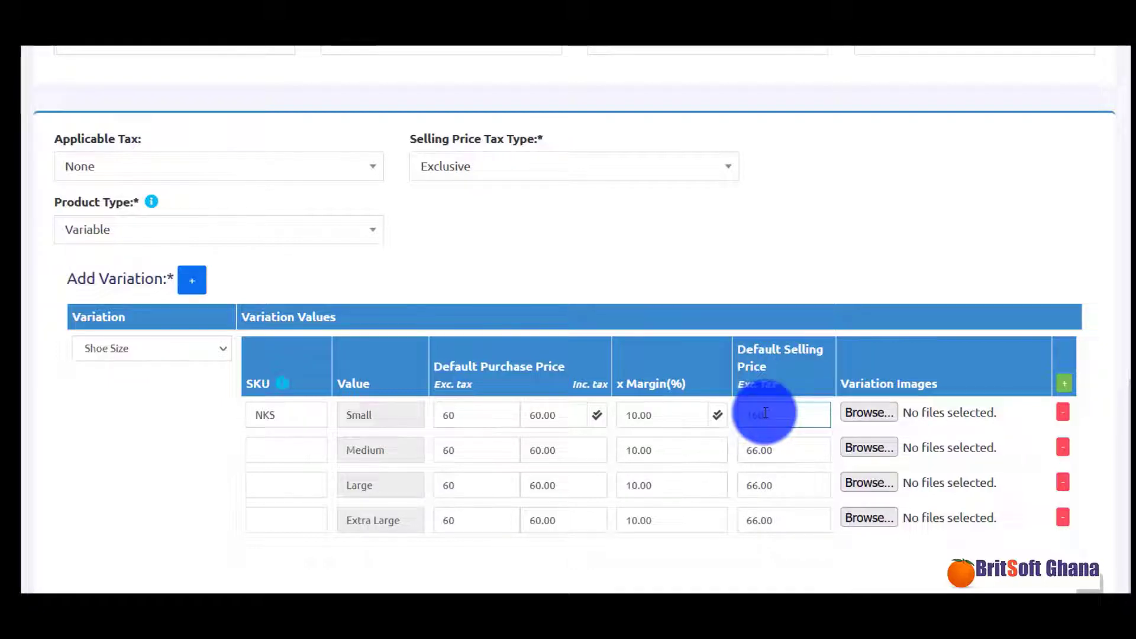
pyautogui.doubleClick(800, 453)
pyautogui.write('160')
pyautogui.doubleClick(801, 489)
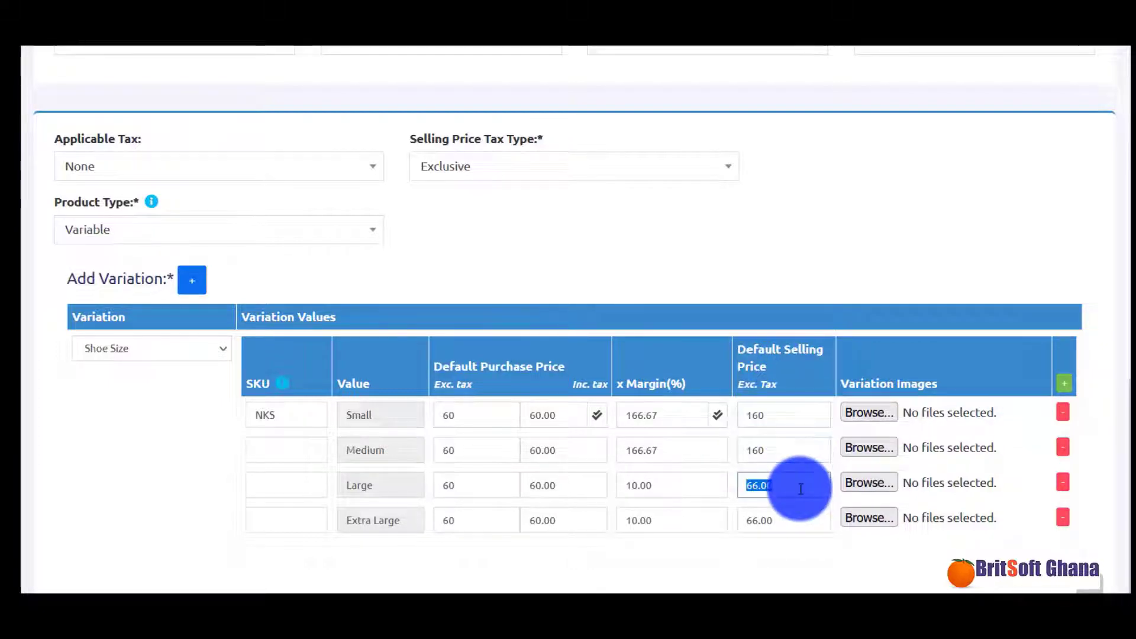
pyautogui.write('160')
pyautogui.doubleClick(799, 521)
pyautogui.write('160')
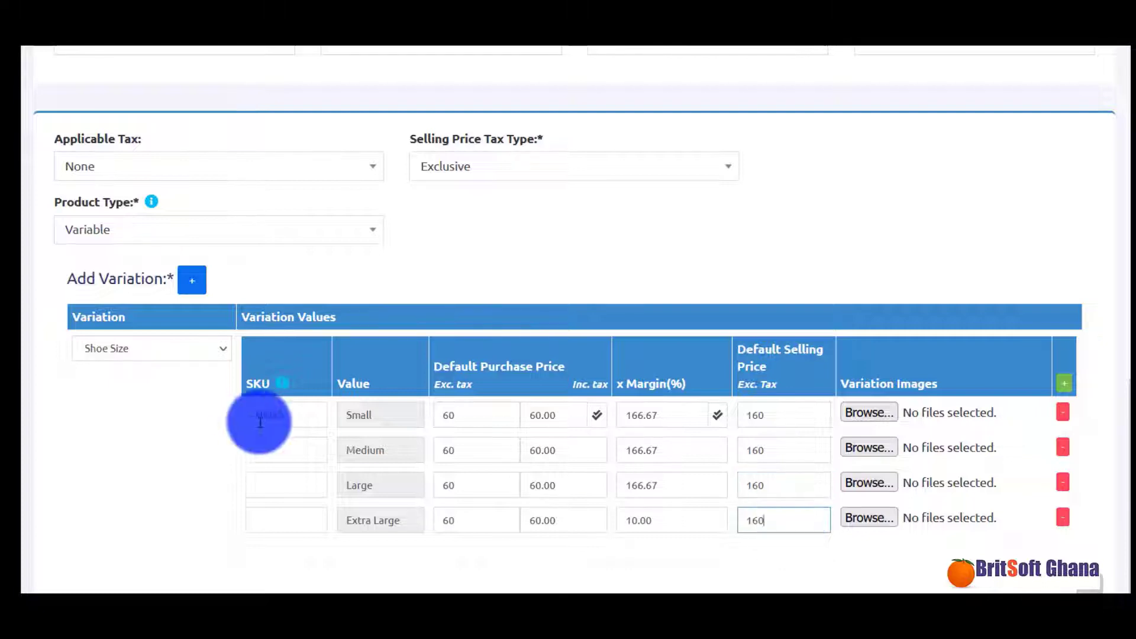
# Step: Enter the SKUs NKM for Medium, NKL for Large and NKEL for Extra Large
pyautogui.click(317, 448)
pyautogui.write('NKM')
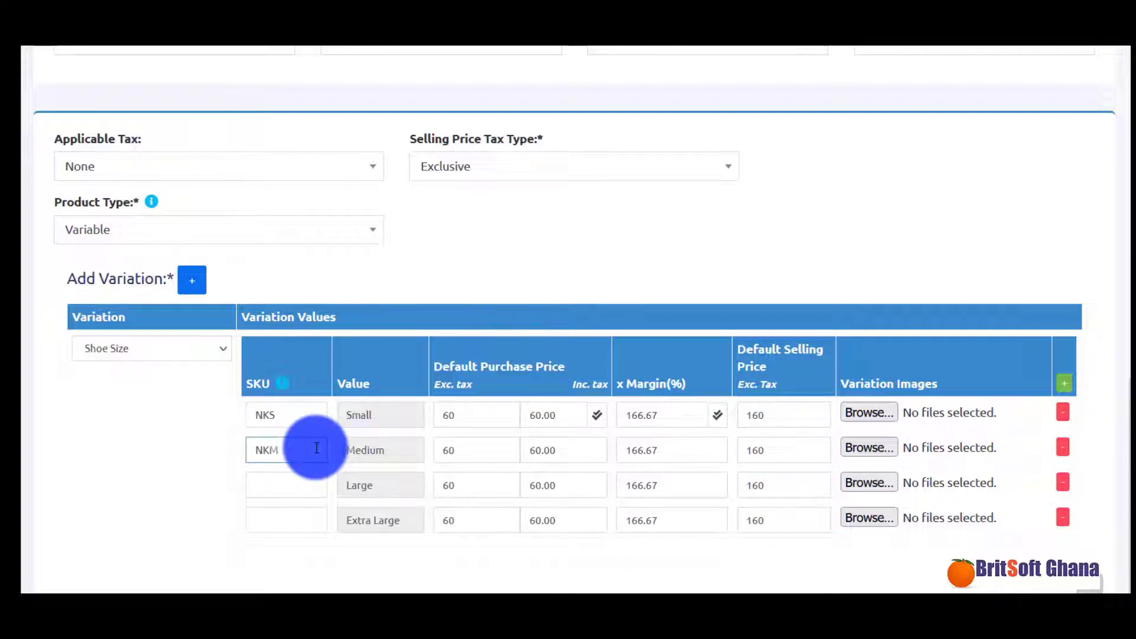
pyautogui.click(311, 481)
pyautogui.write('NKL')
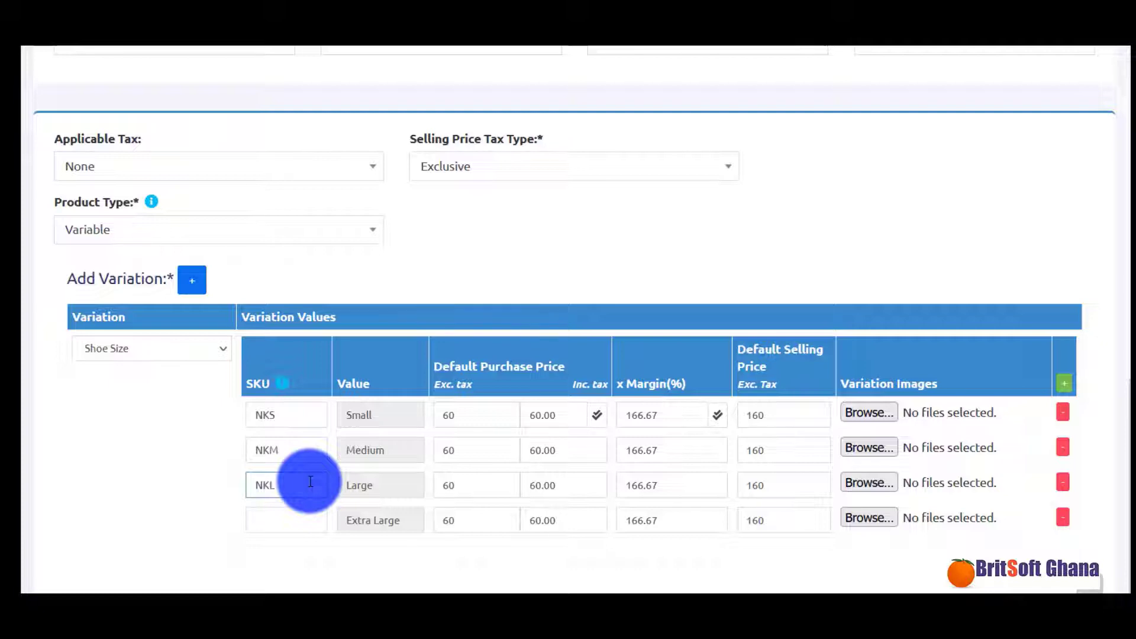
pyautogui.click(305, 515)
pyautogui.write('NKEL')
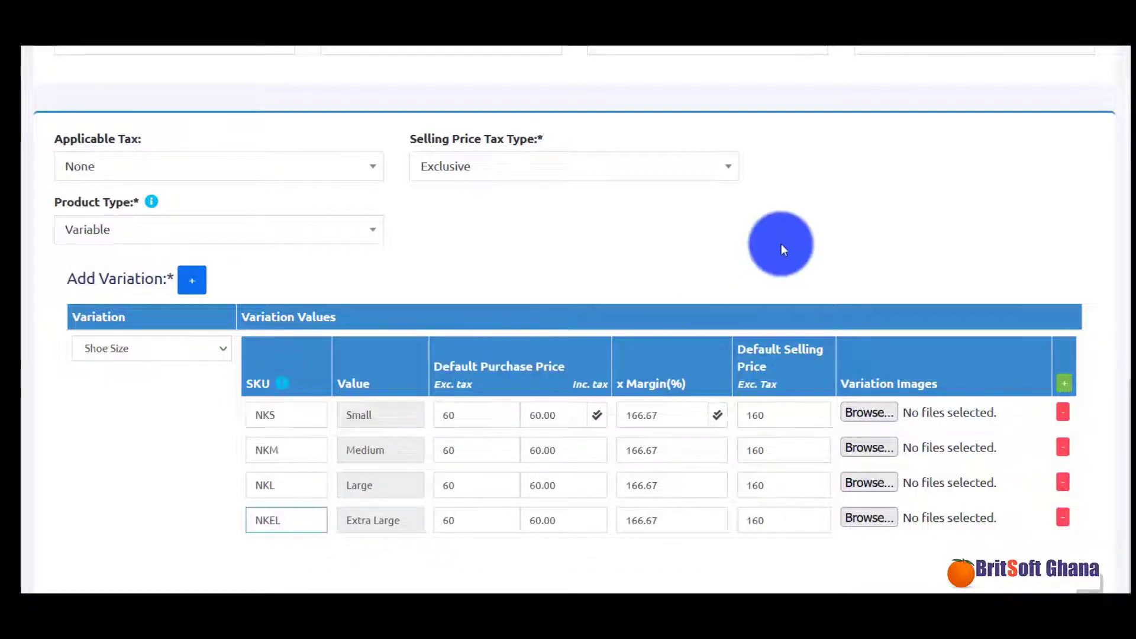
# Step: Review the Nike Shoe form, then save the product and continue to its selling price group prices
pyautogui.scroll(2, 782, 244)
pyautogui.scroll(-2, 781, 244)
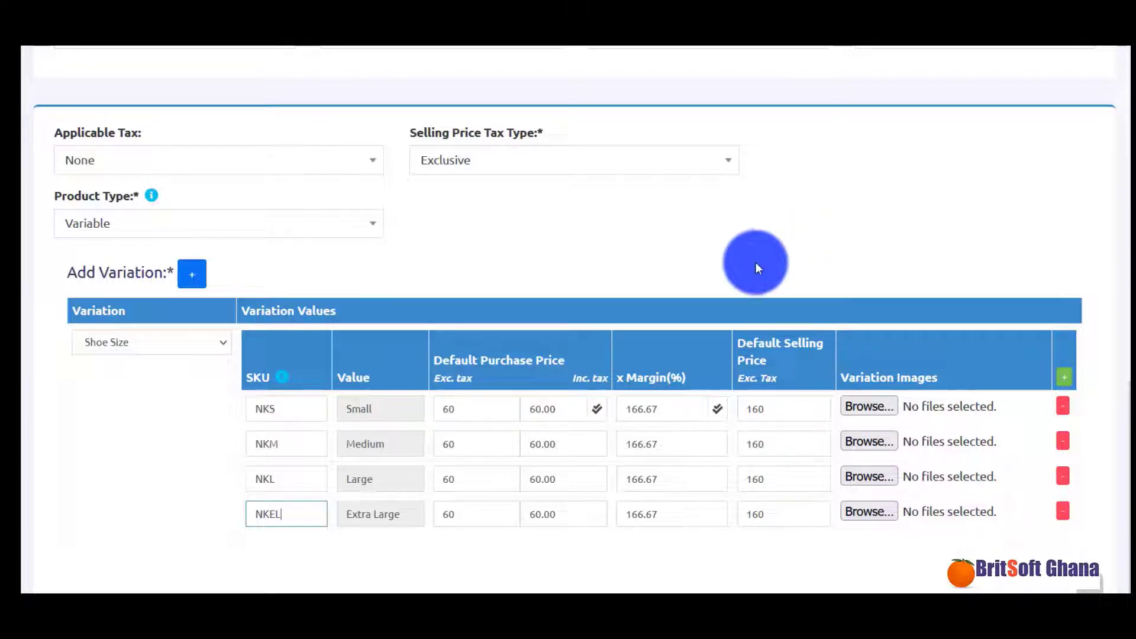
pyautogui.scroll(10, 755, 262)
pyautogui.scroll(-10, 755, 262)
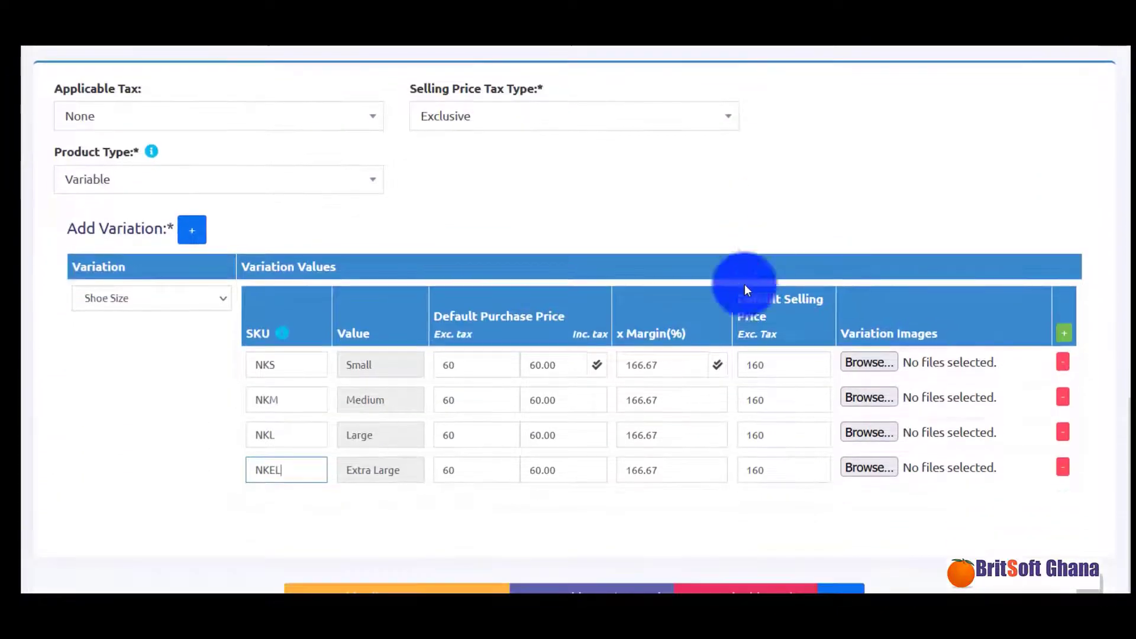
pyautogui.click(474, 596)
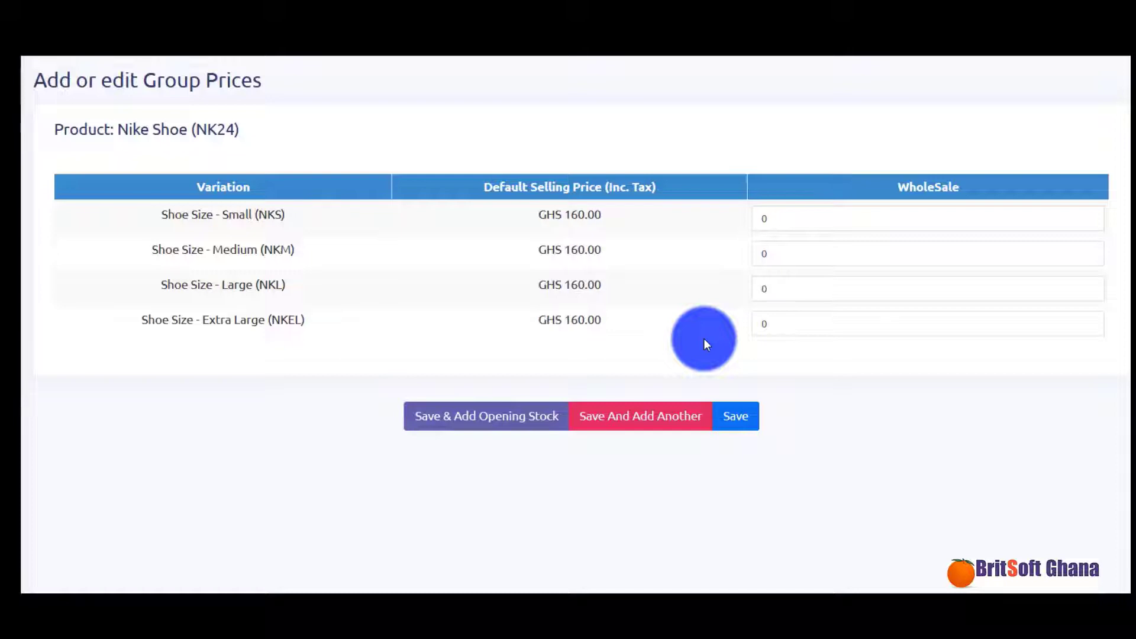
# Step: Set the WholeSale price to 150 for all four Nike Shoe sizes, then save and continue to opening stock
pyautogui.click(865, 229)
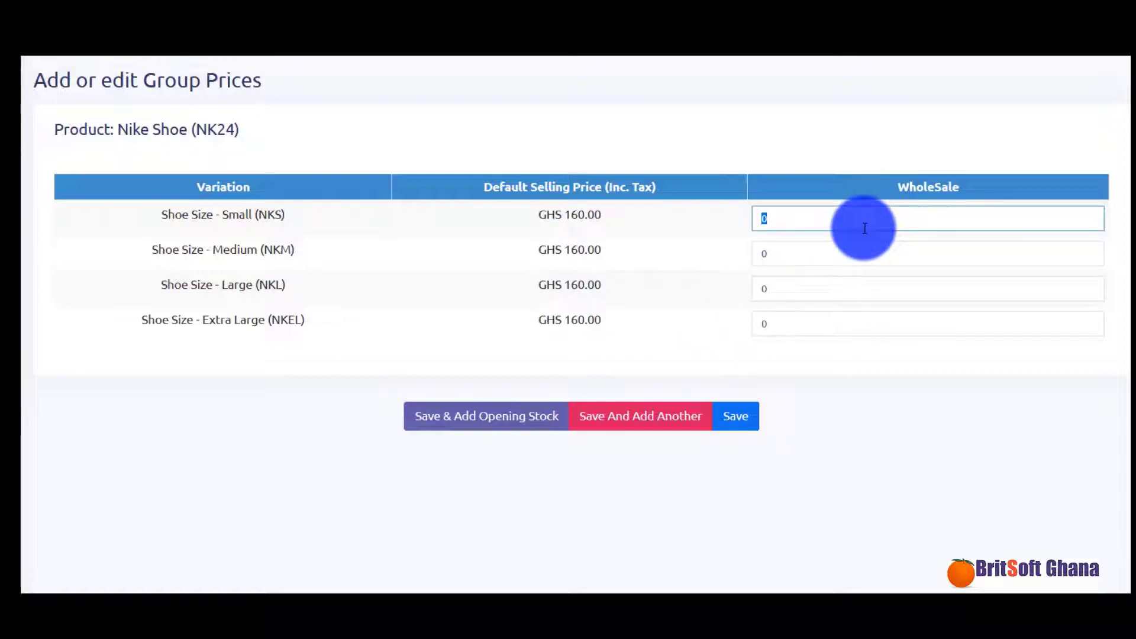
pyautogui.write('150')
pyautogui.click(865, 228)
pyautogui.click(826, 252)
pyautogui.write('150')
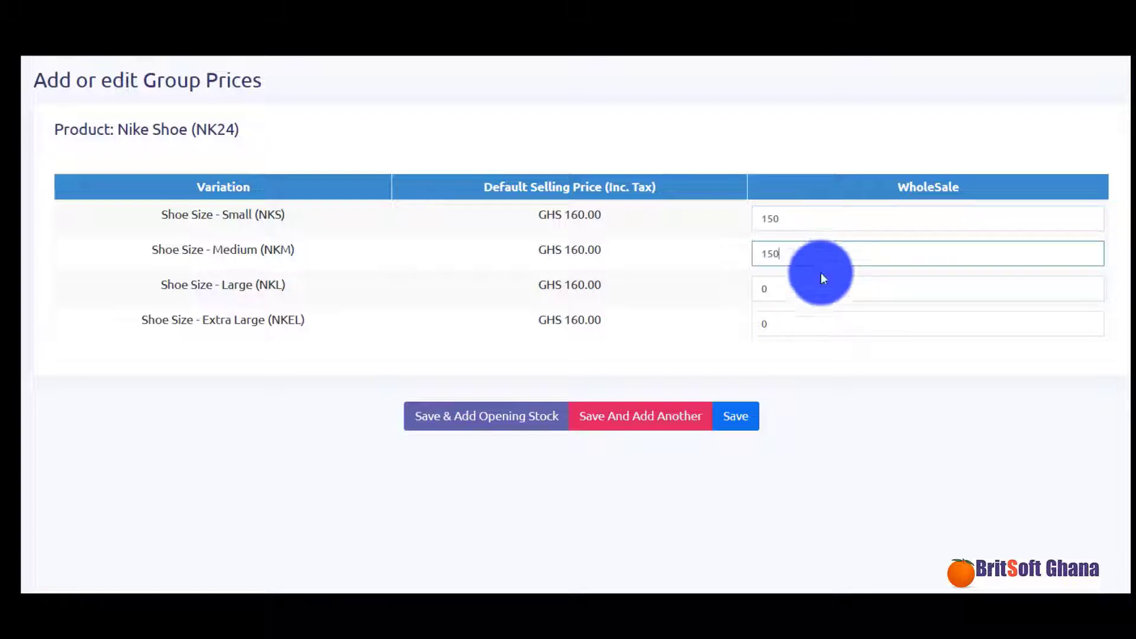
pyautogui.click(819, 287)
pyautogui.write('150')
pyautogui.click(818, 320)
pyautogui.write('150')
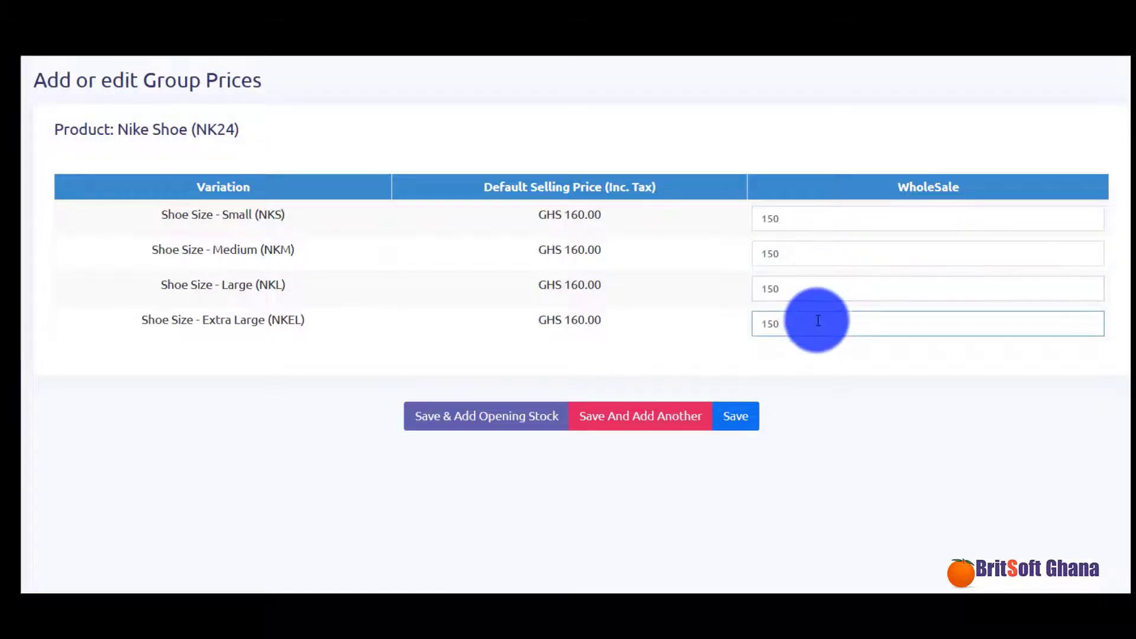
pyautogui.click(514, 417)
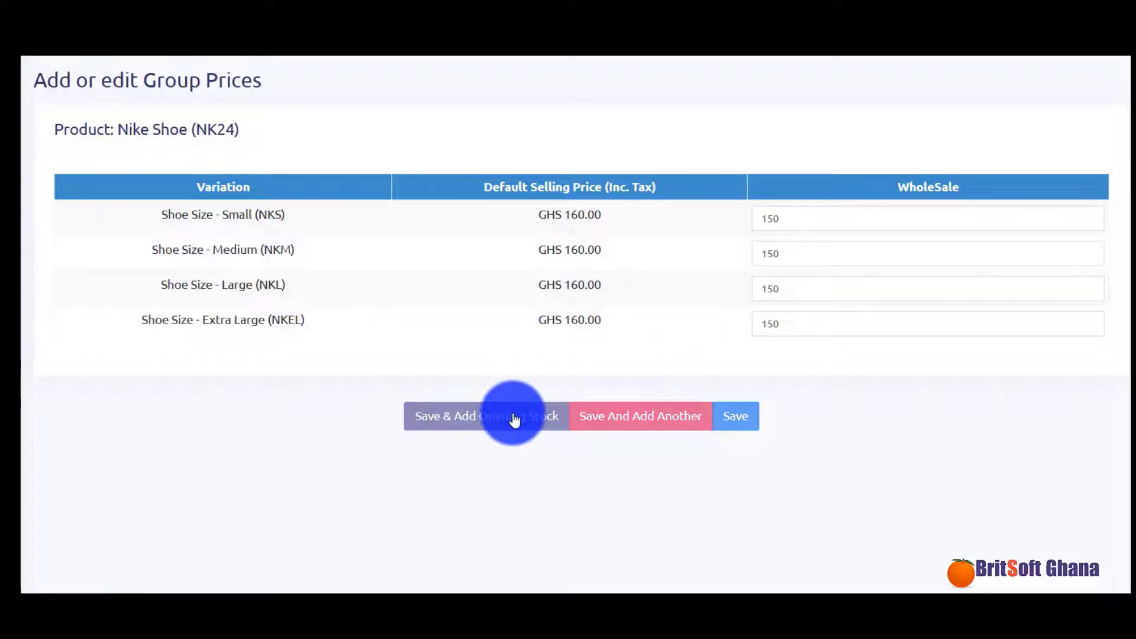
# Step: Set the Nike Shoe opening quantities at Main Warehouse to 20 Small, 100 Medium, 20 Large and 30 Extra Large
pyautogui.scroll(-3, 514, 419)
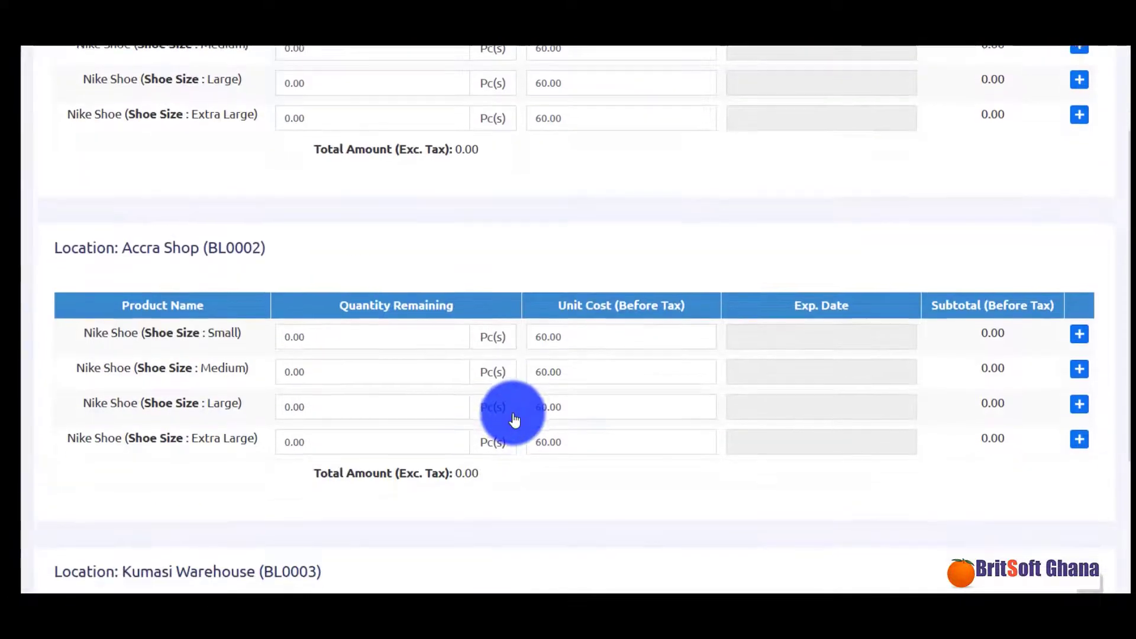
pyautogui.scroll(3, 515, 419)
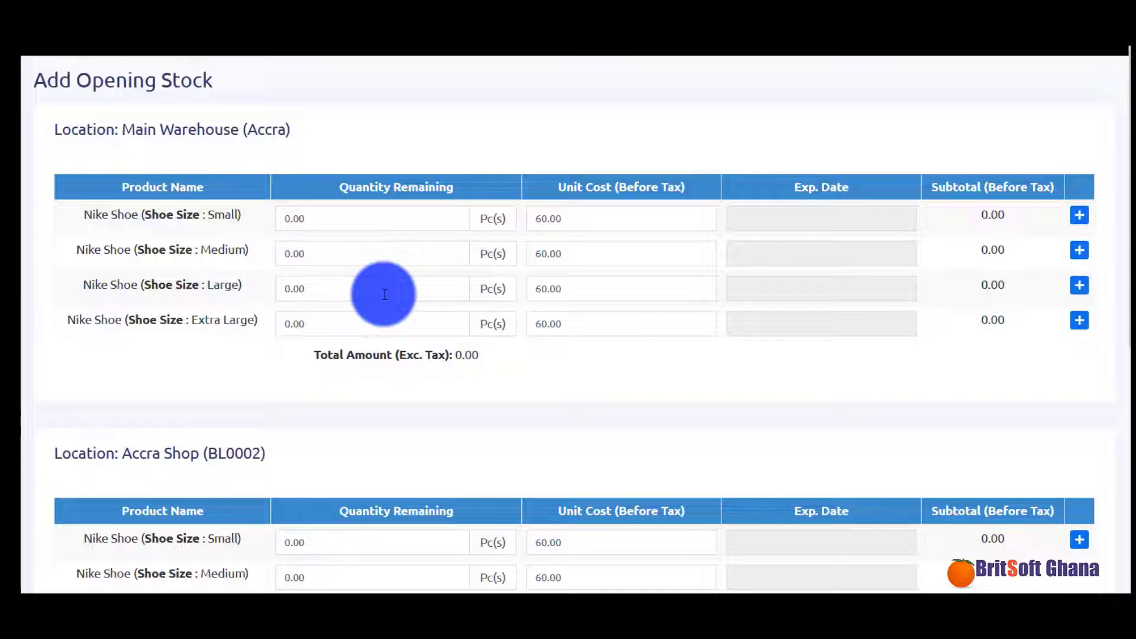
pyautogui.click(313, 210)
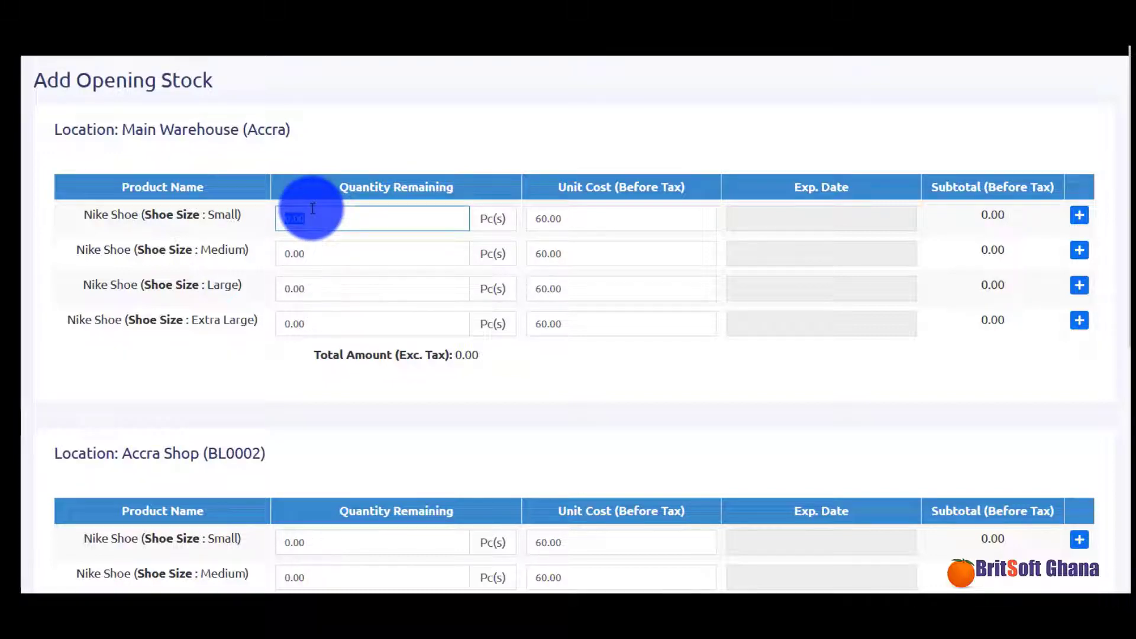
pyautogui.press('BackSpace')
pyautogui.write('20')
pyautogui.click(326, 259)
pyautogui.write('1')
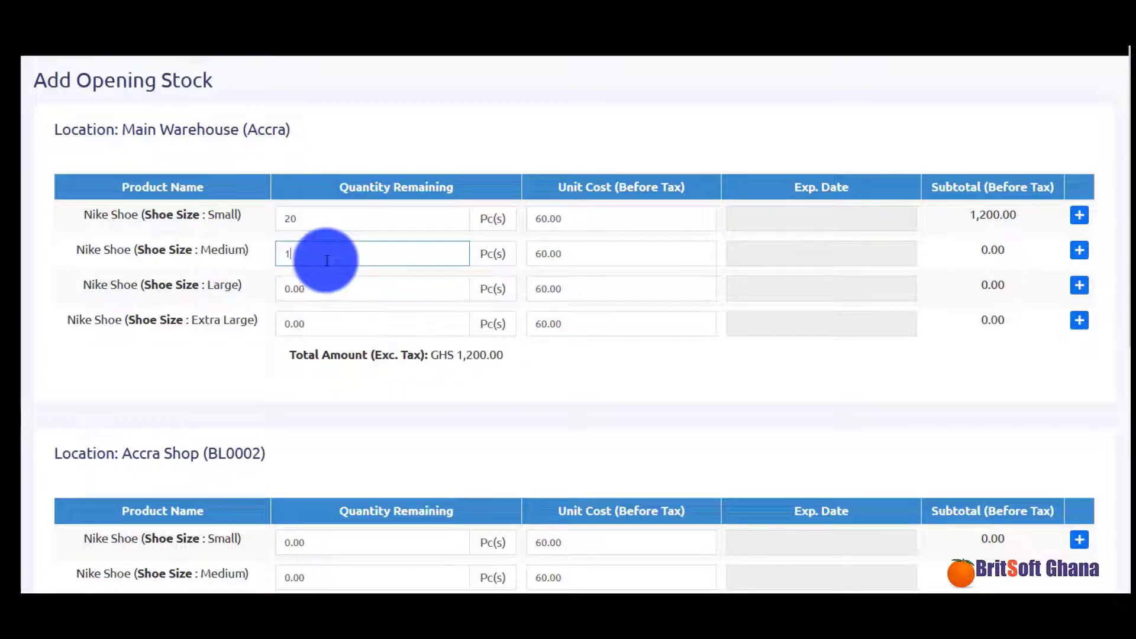
pyautogui.write('00')
pyautogui.click(364, 288)
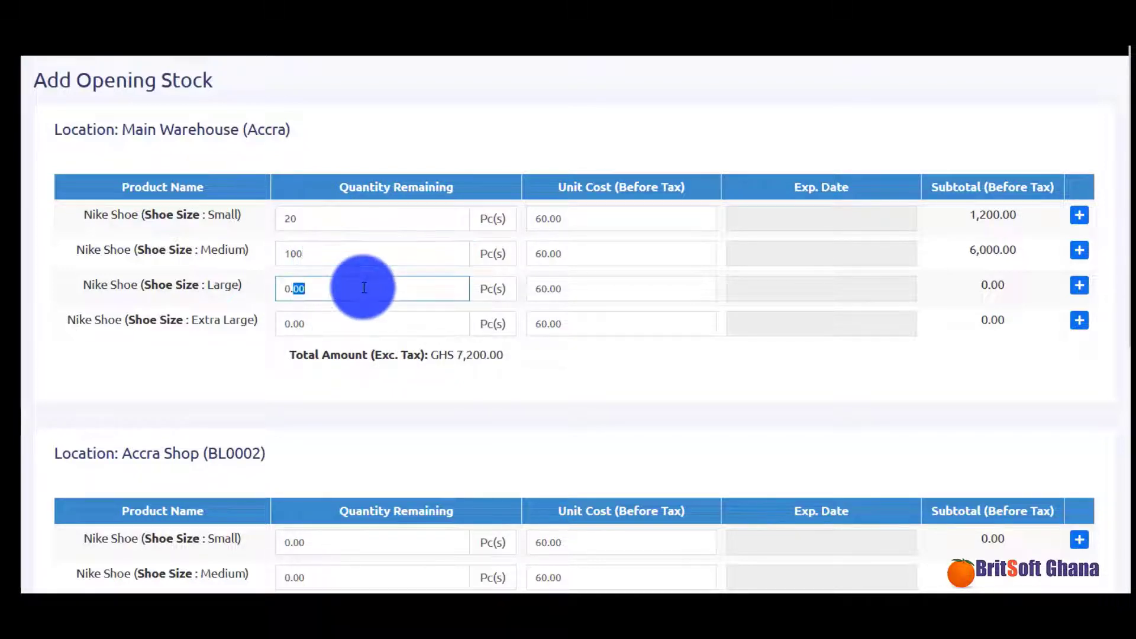
pyautogui.write('20')
pyautogui.click(351, 321)
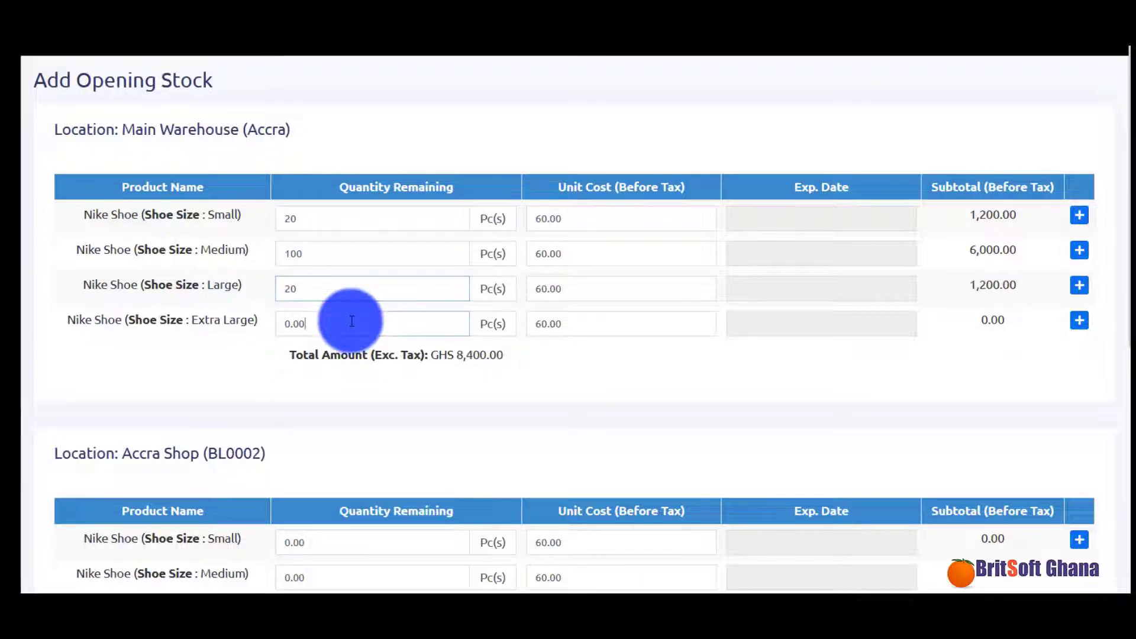
pyautogui.write('30')
pyautogui.click(556, 325)
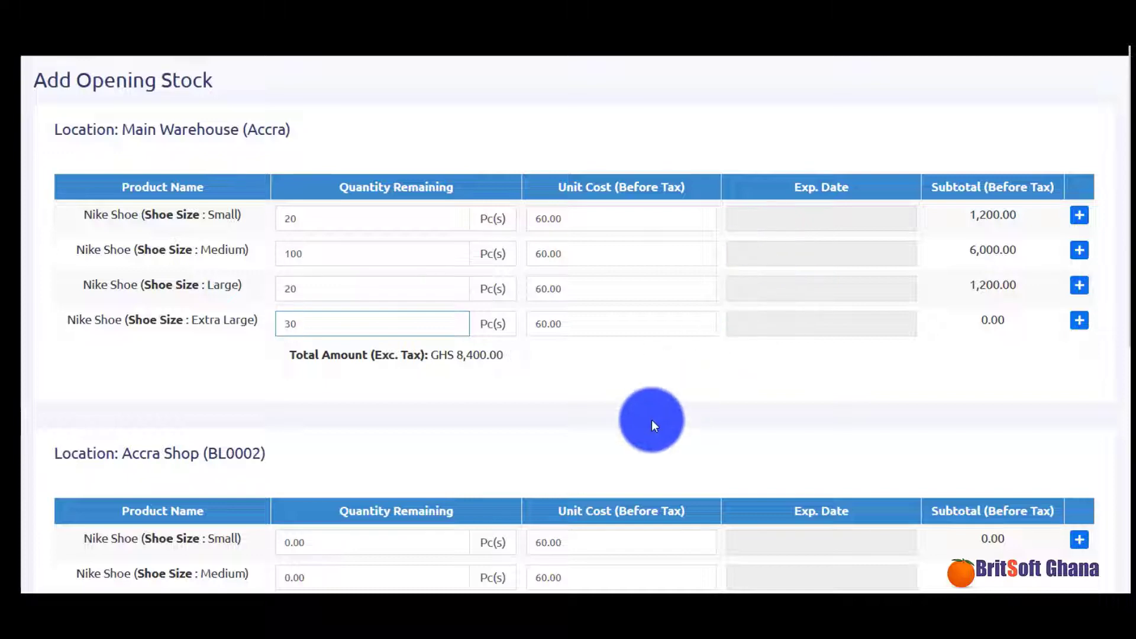
pyautogui.click(652, 420)
# Step: Set the Nike Shoe opening quantities at Accra Shop to 20 Small, 30 Medium, 20 Large and 20 Extra Large
pyautogui.scroll(-2, 651, 421)
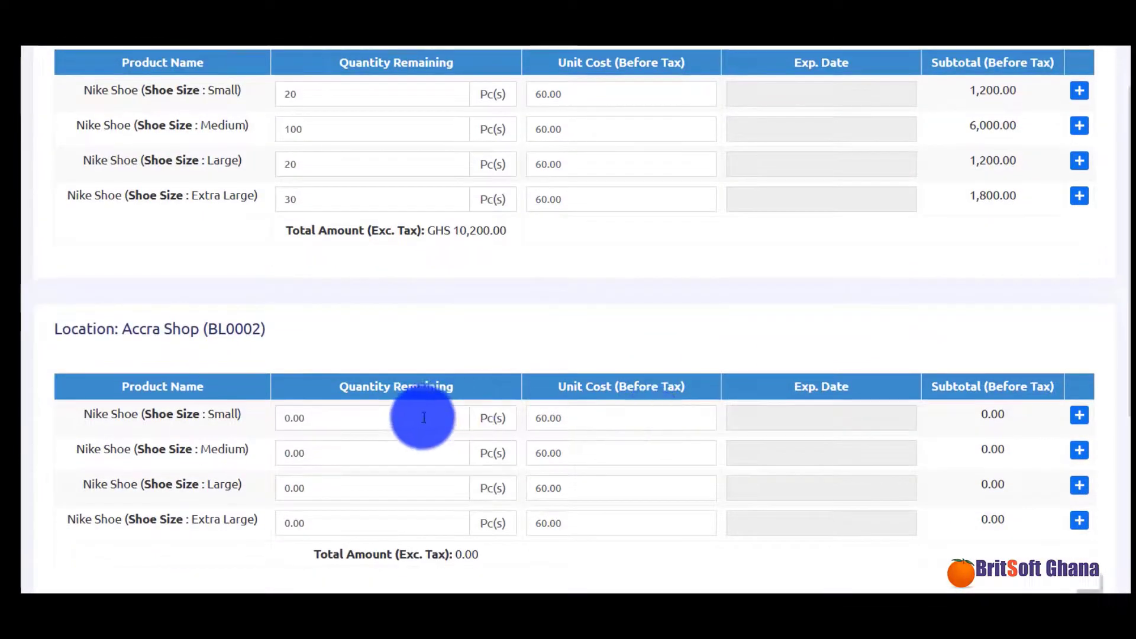
pyautogui.click(424, 418)
pyautogui.write('20')
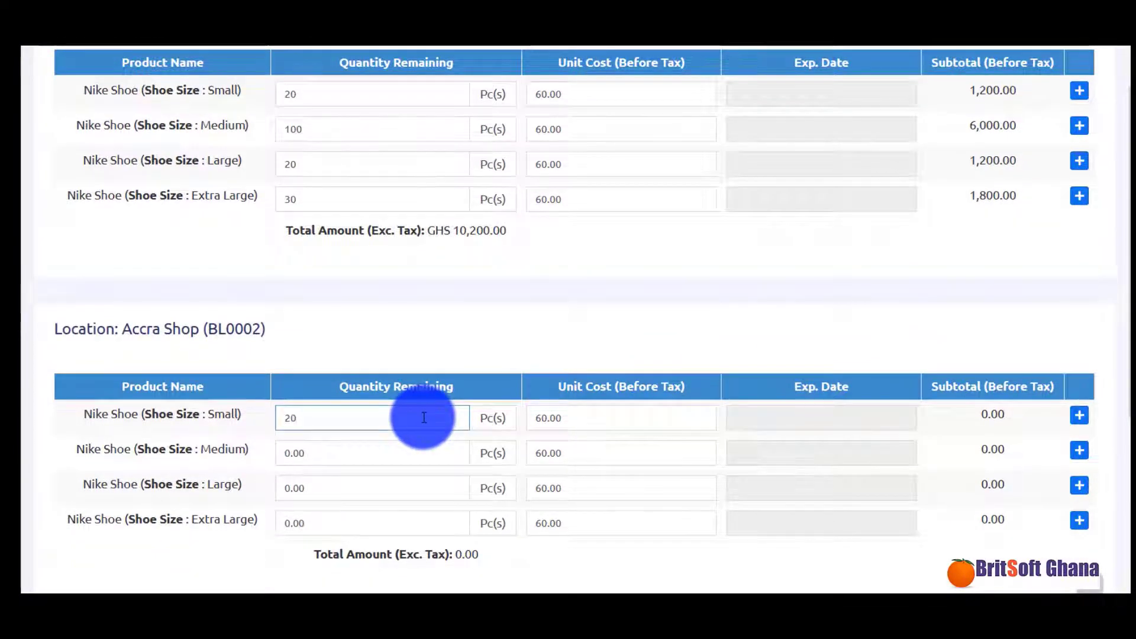
pyautogui.click(381, 461)
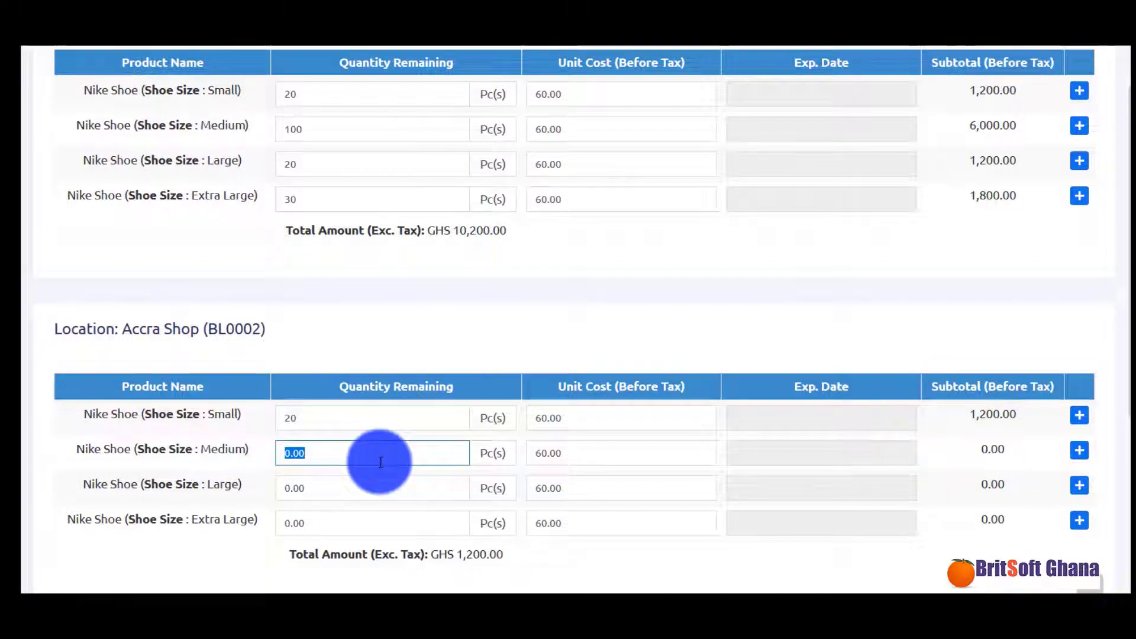
pyautogui.write('30')
pyautogui.click(377, 497)
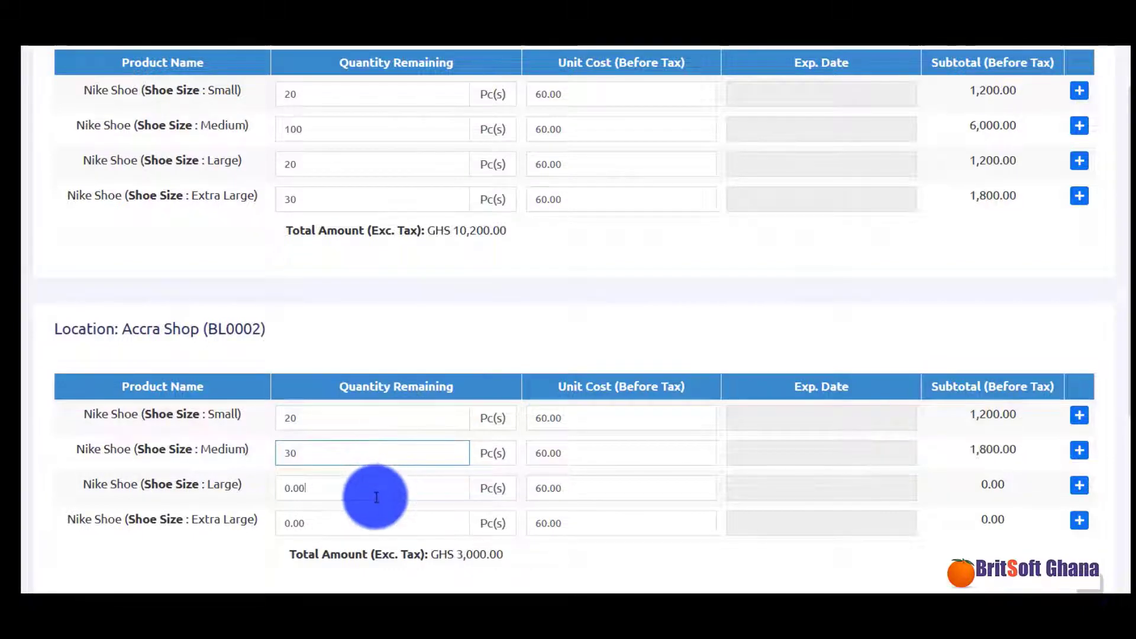
pyautogui.write('20')
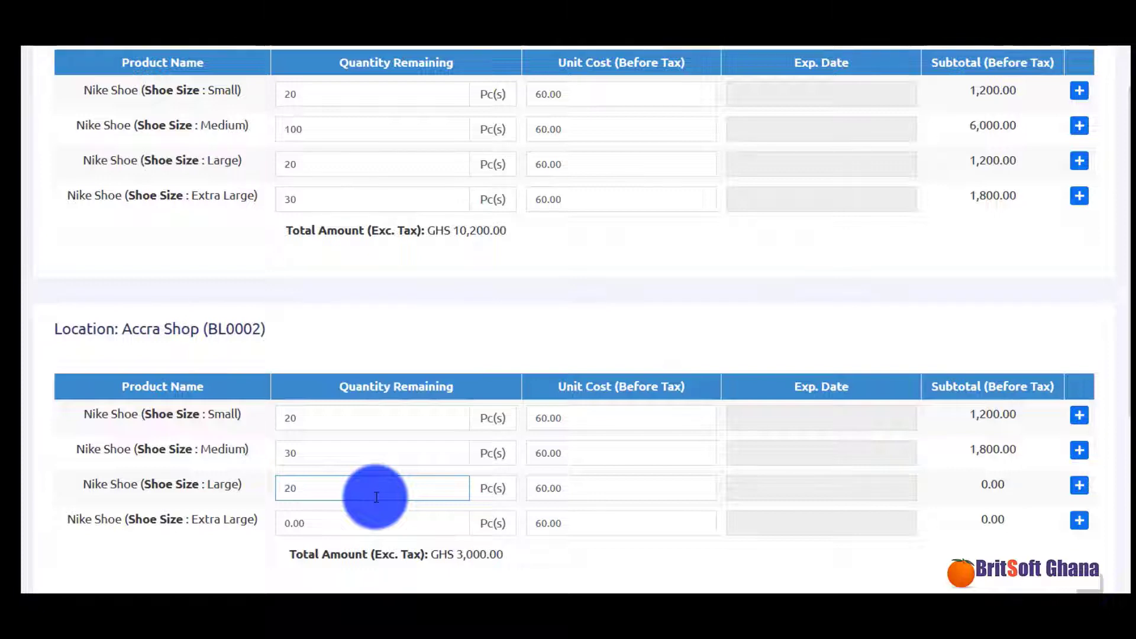
pyautogui.click(341, 523)
pyautogui.write('20')
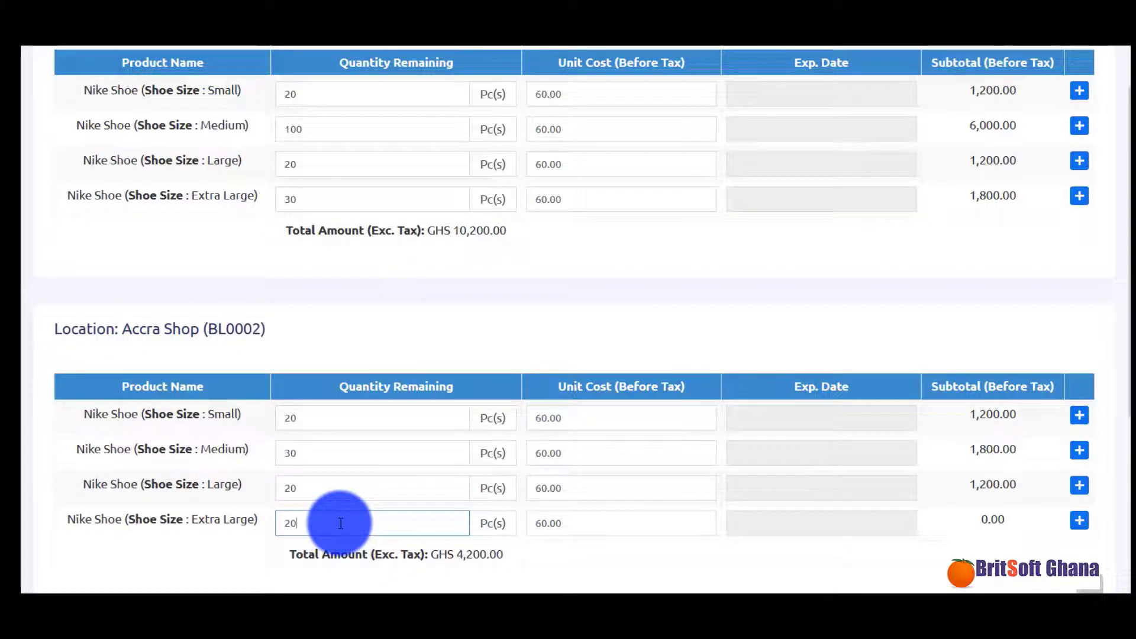
# Step: Set the Kumasi Warehouse quantities to 20 Small, 30 Medium, 40 Large and 50 Extra Large, and save the opening stock
pyautogui.scroll(-3, 341, 524)
pyautogui.click(358, 542)
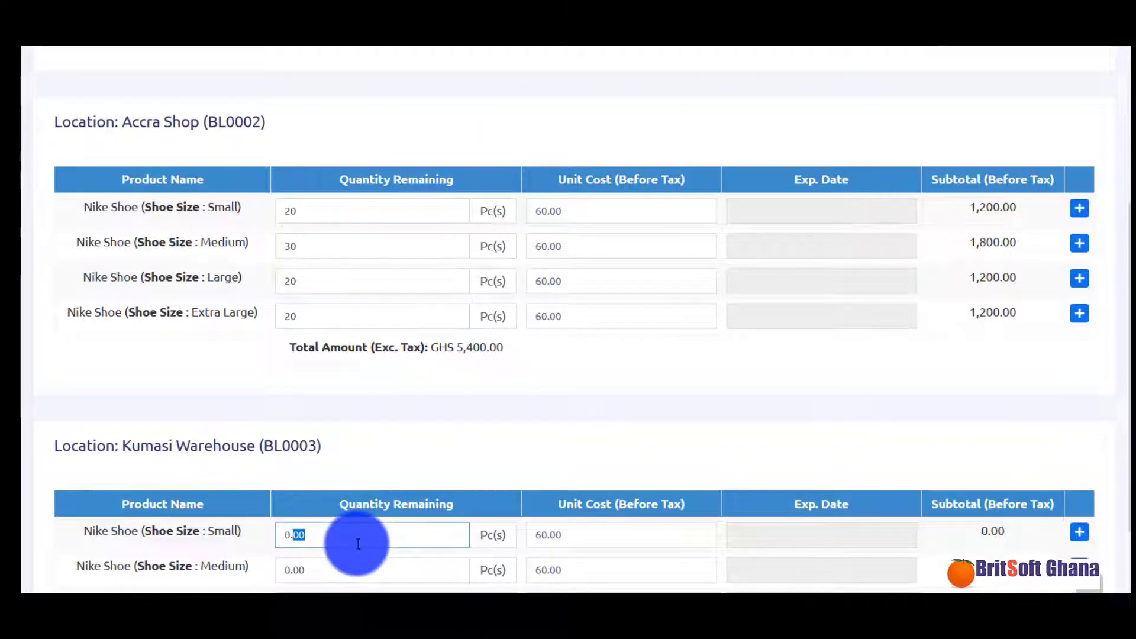
pyautogui.write('20')
pyautogui.scroll(-1, 356, 541)
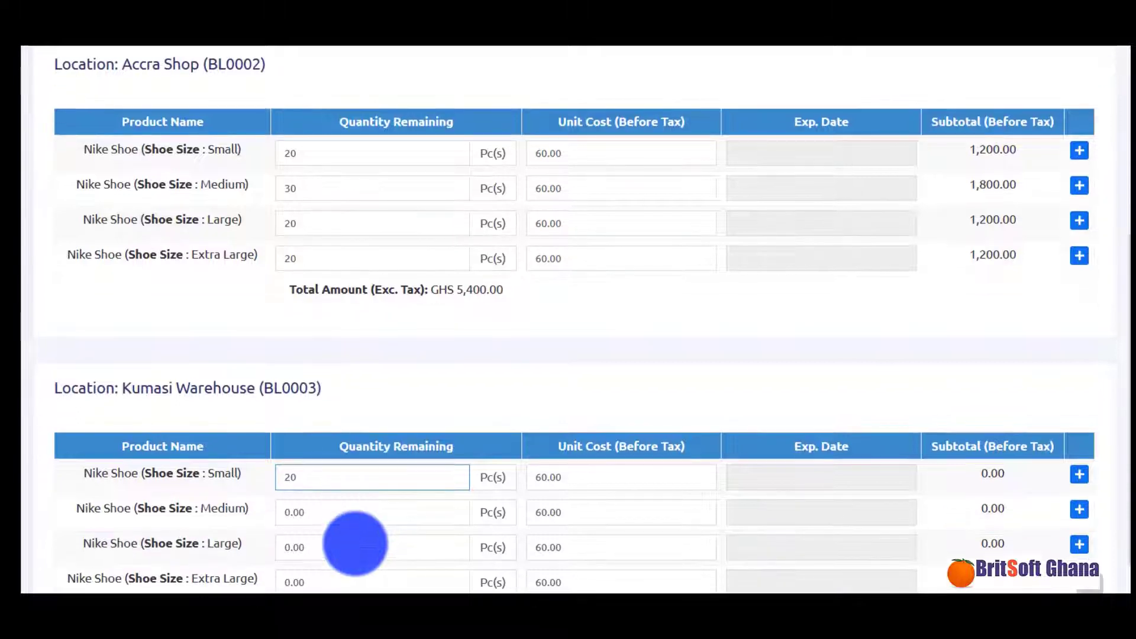
pyautogui.click(320, 515)
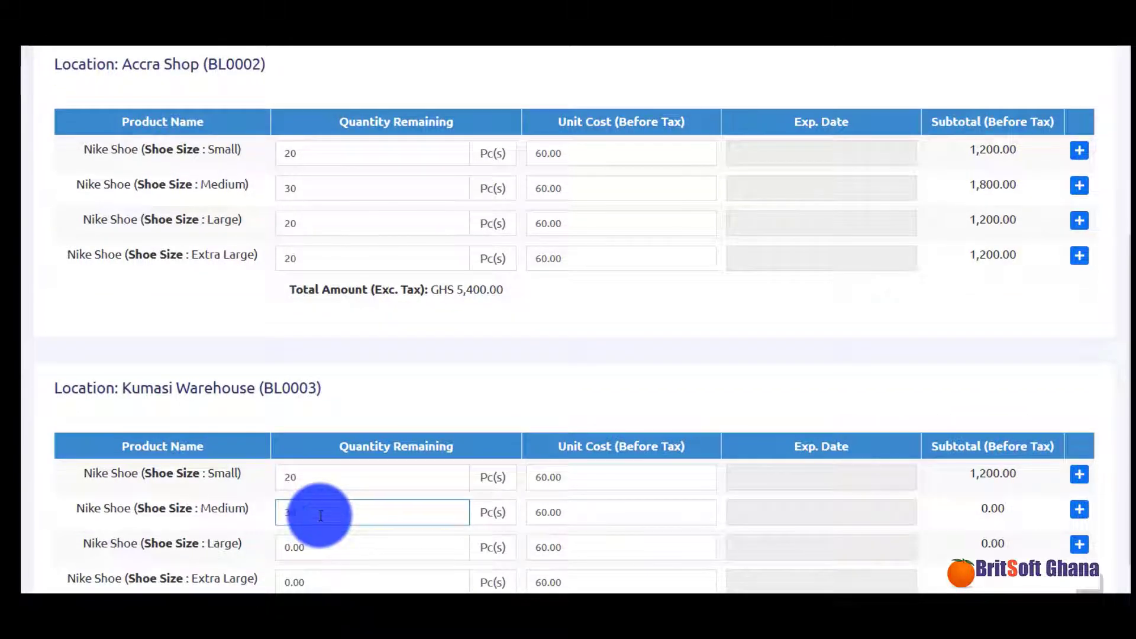
pyautogui.write('30')
pyautogui.click(323, 540)
pyautogui.write('40')
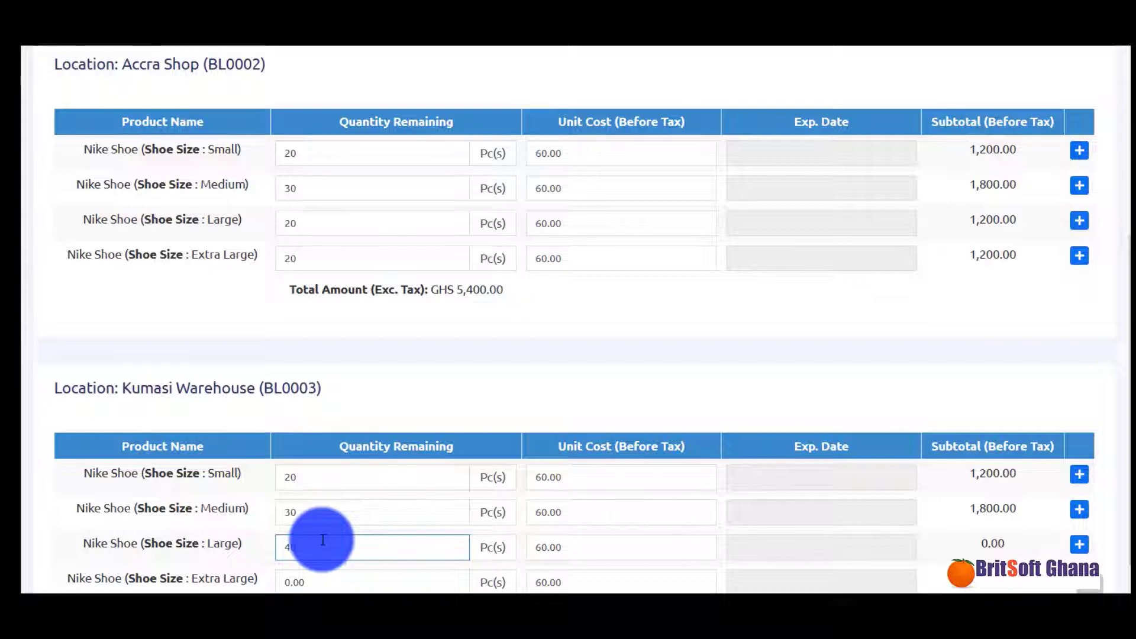
pyautogui.scroll(-1, 323, 539)
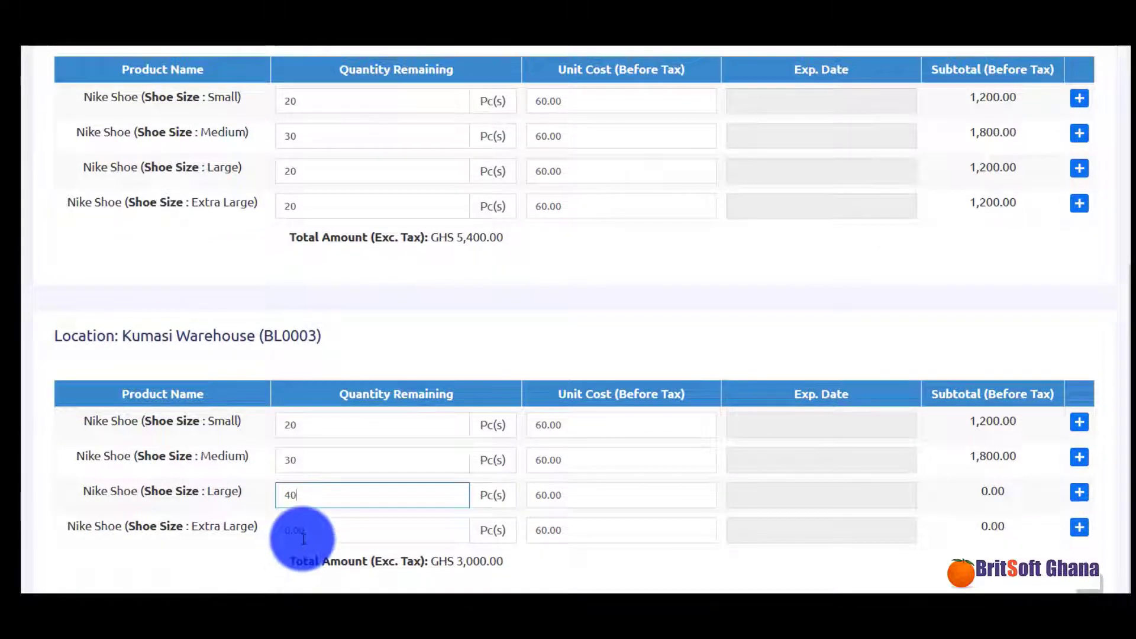
pyautogui.click(299, 533)
pyautogui.write('50')
pyautogui.scroll(-1, 303, 539)
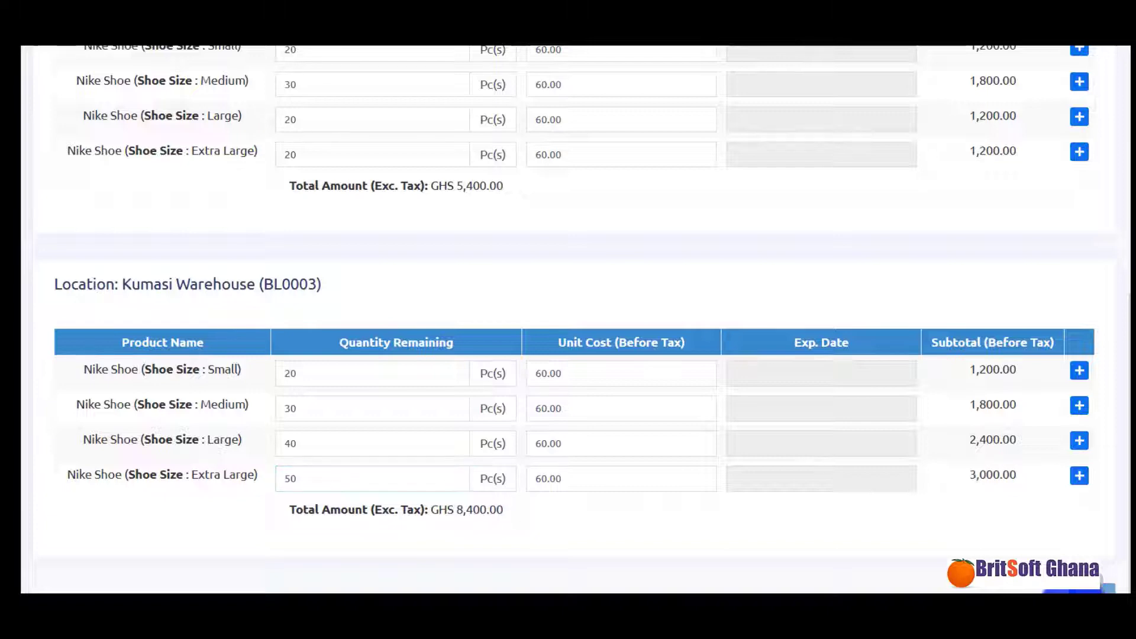
pyautogui.click(880, 477)
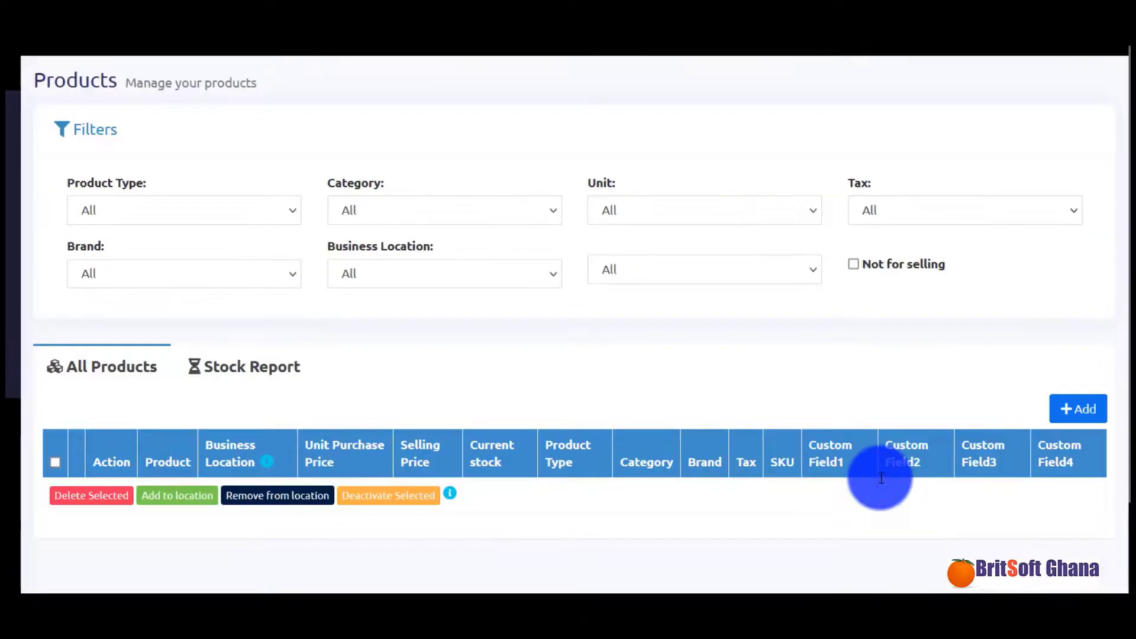
# Step: Open the Nike Shoe details from the product list, examine its variation prices and stock per location, and close them
pyautogui.scroll(-4, 882, 477)
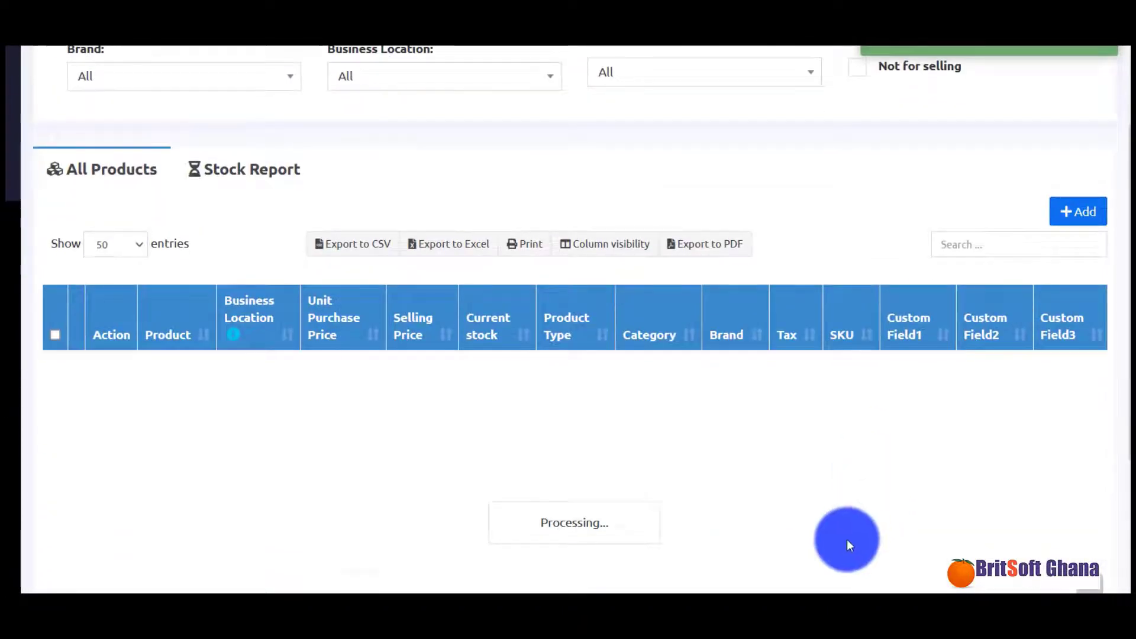
pyautogui.scroll(-1, 828, 457)
pyautogui.scroll(1, 829, 457)
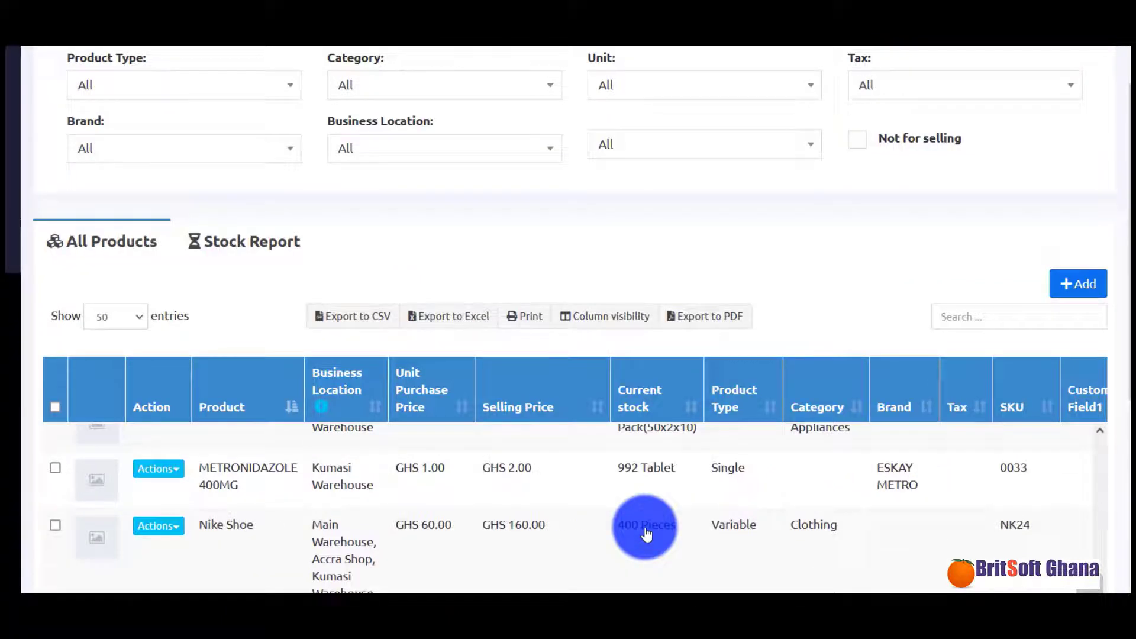
pyautogui.click(647, 533)
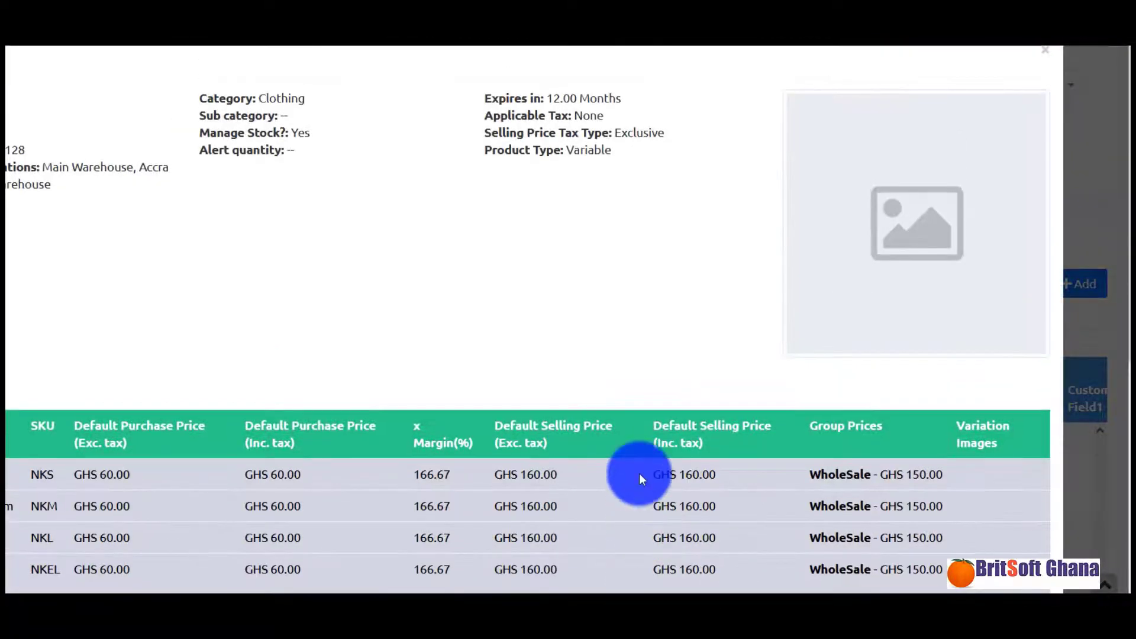
pyautogui.scroll(-2, 651, 471)
pyautogui.scroll(-2, 708, 453)
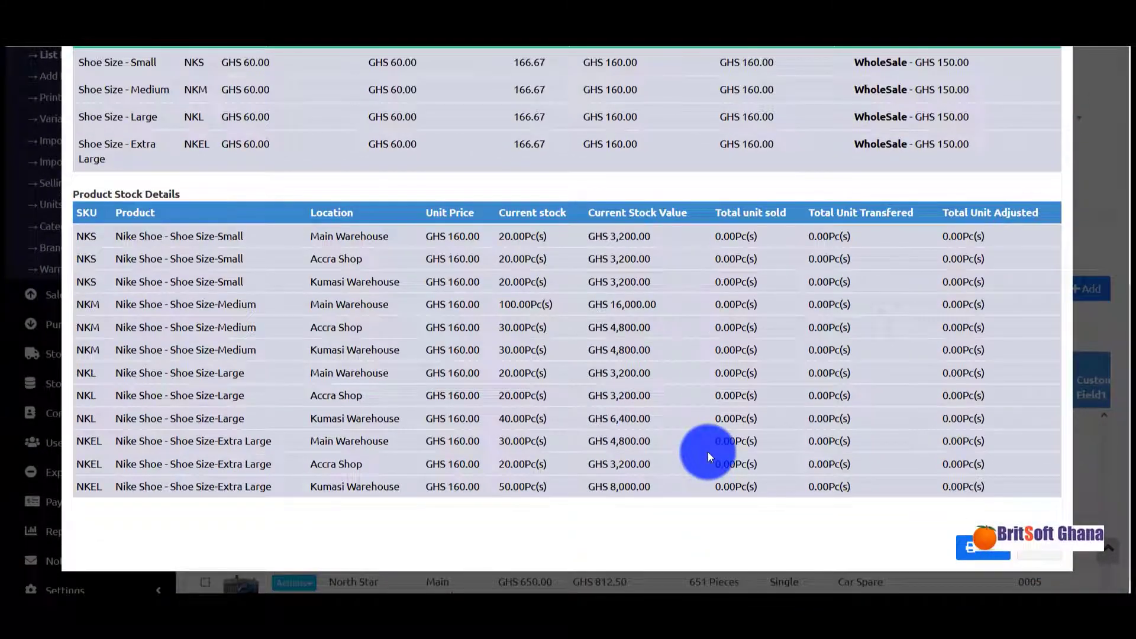
pyautogui.scroll(1, 708, 452)
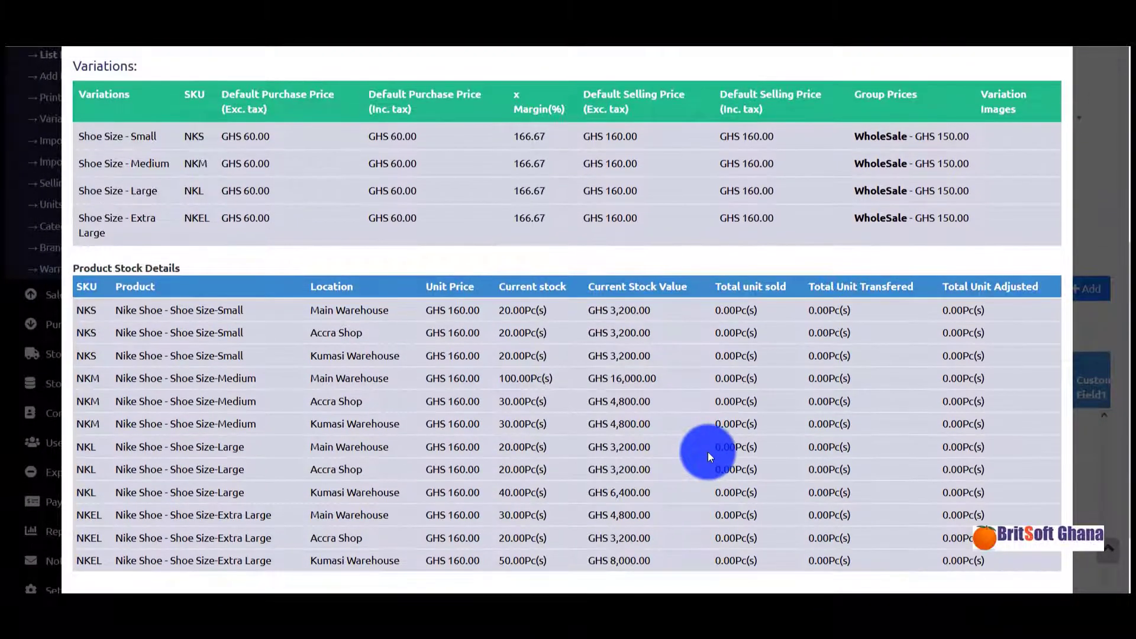
pyautogui.scroll(1, 708, 452)
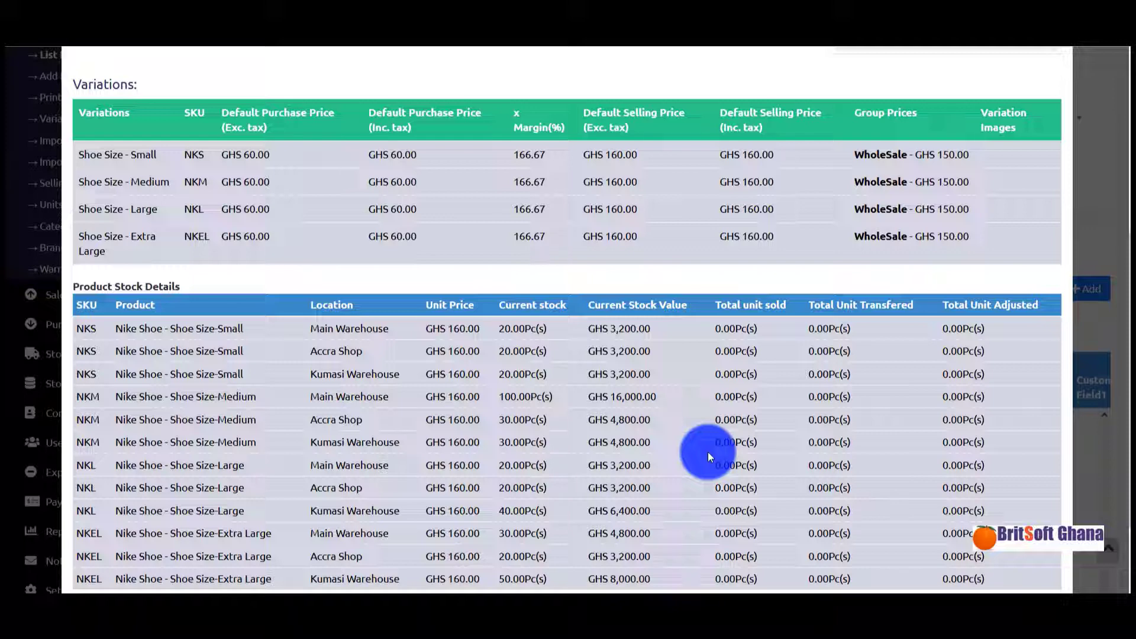
pyautogui.scroll(-1, 663, 561)
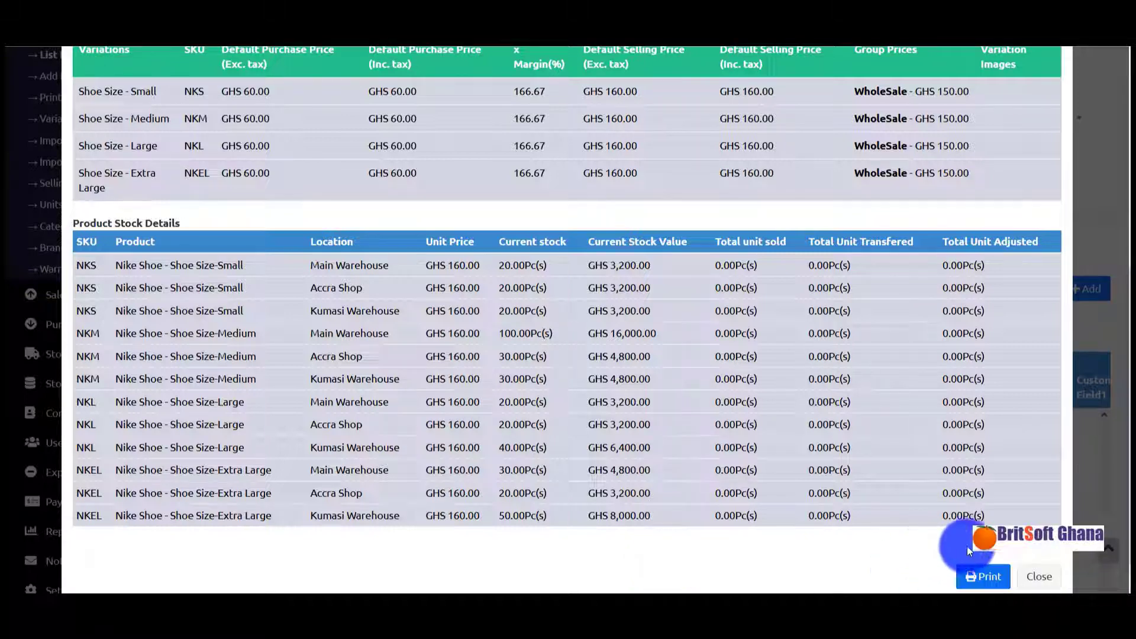
pyautogui.click(1042, 576)
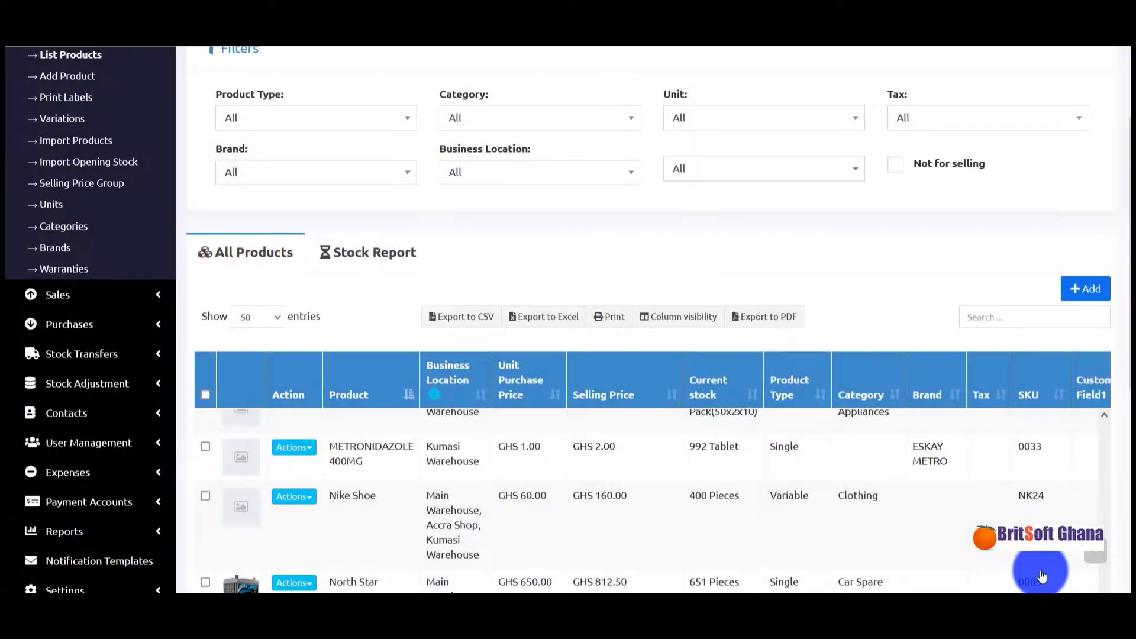
# Step: Open the Stock Report for all products and examine stock values, potential profit, and units sold, transferred and adjusted per location
pyautogui.scroll(2, 888, 486)
pyautogui.click(784, 392)
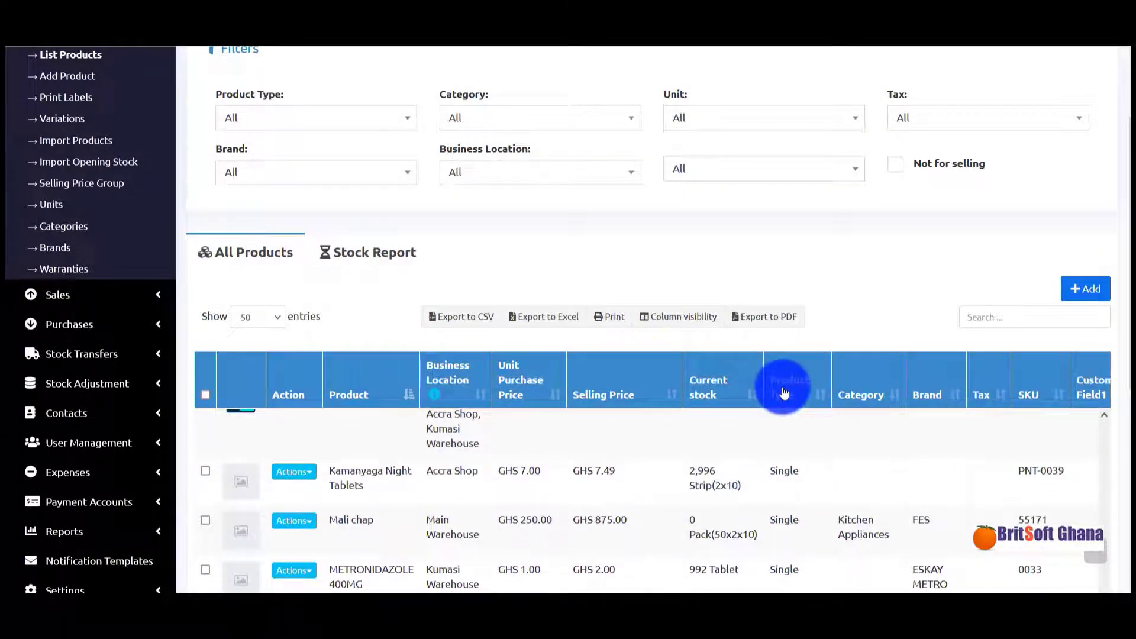
pyautogui.scroll(2, 622, 320)
pyautogui.scroll(-2, 622, 321)
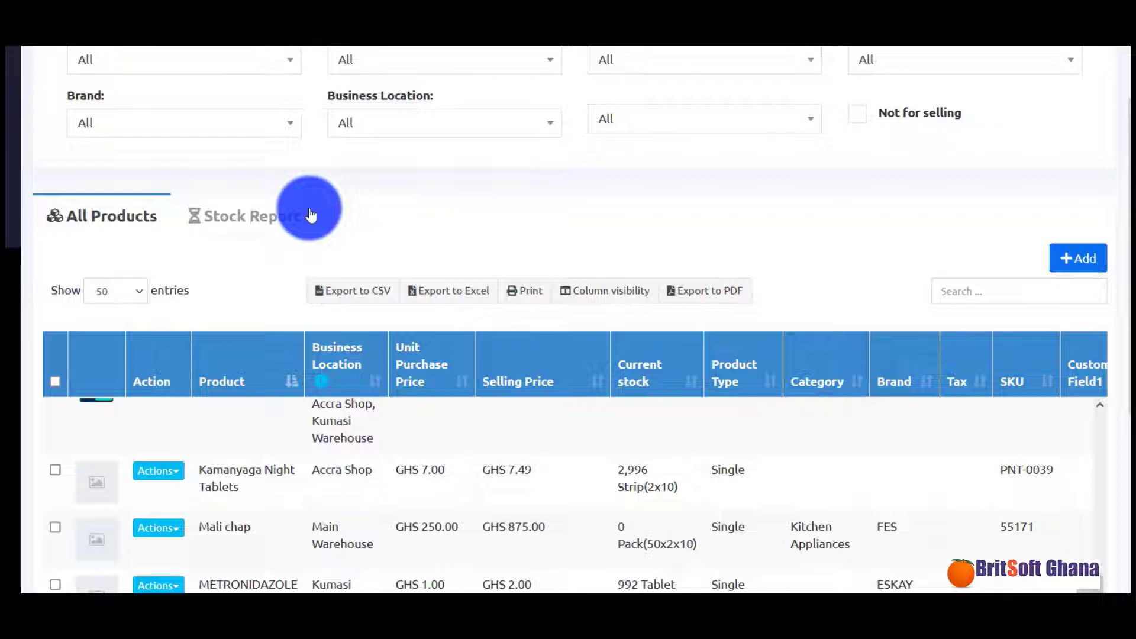
pyautogui.click(284, 218)
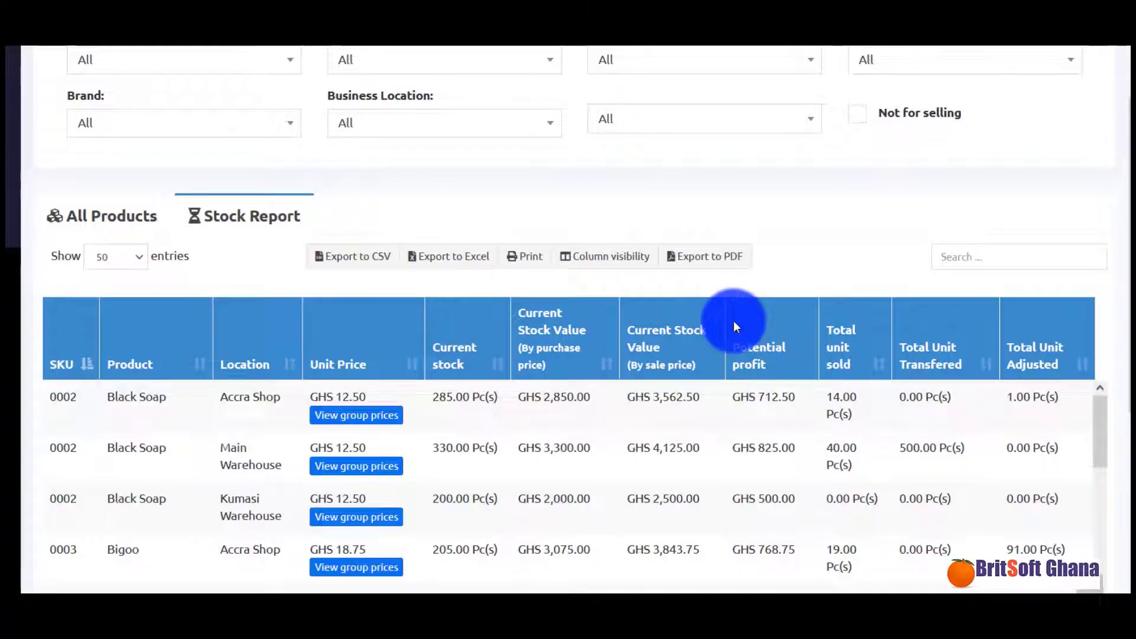
pyautogui.scroll(-2, 756, 390)
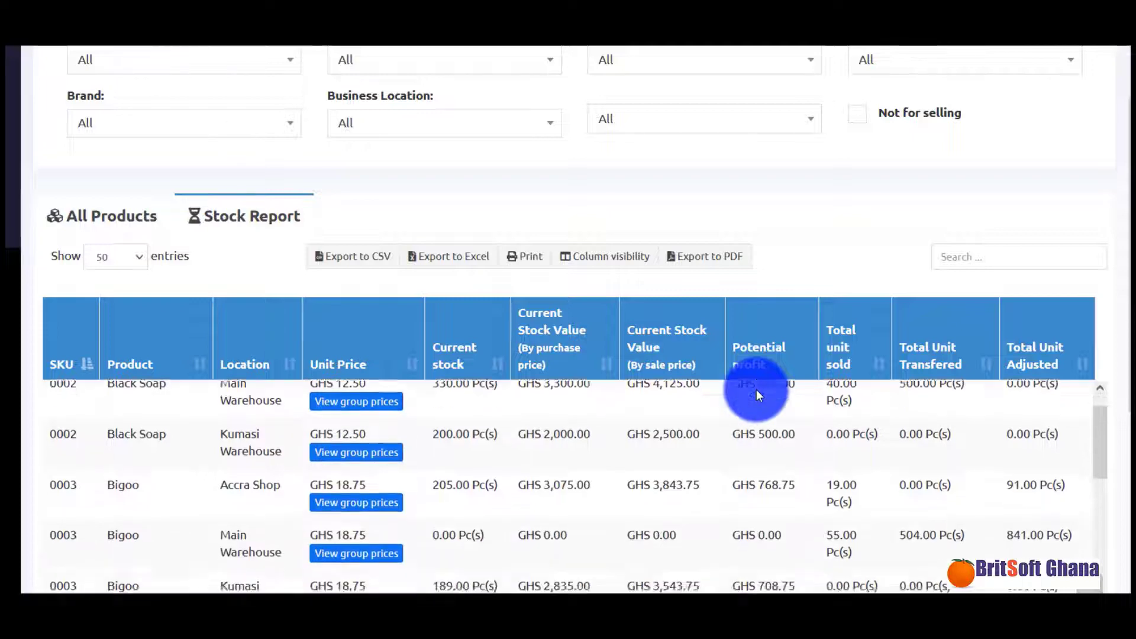
pyautogui.scroll(2, 756, 390)
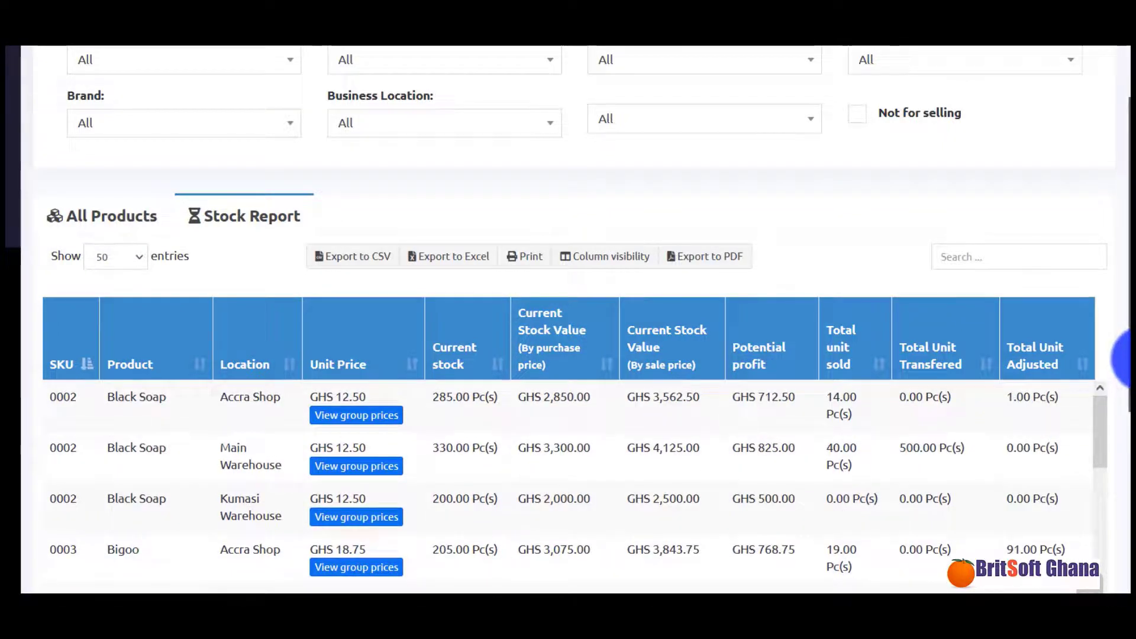
pyautogui.scroll(-3, 1118, 414)
pyautogui.scroll(2, 1122, 427)
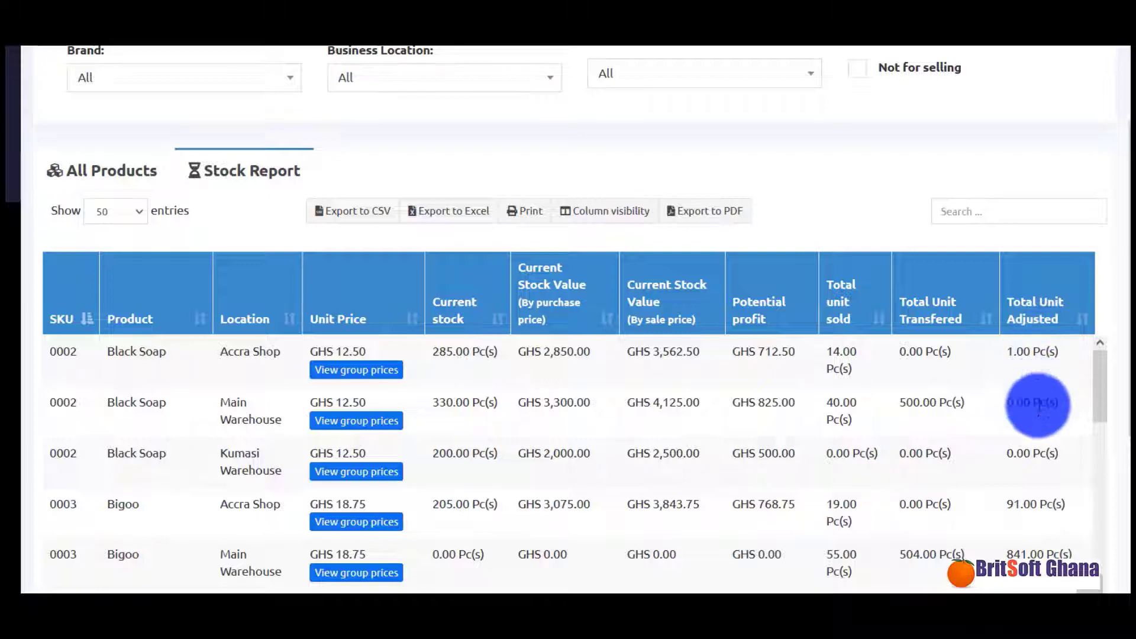
pyautogui.scroll(-1, 1038, 414)
pyautogui.scroll(3, 1038, 415)
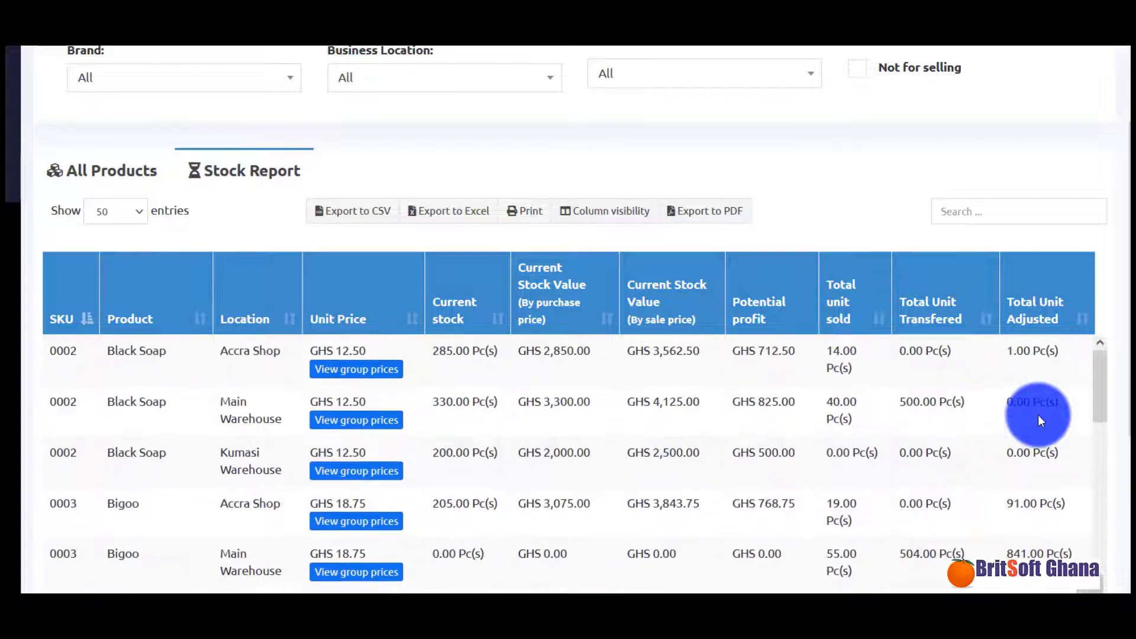
# Step: Export the selling price group prices, view the product_group_prices workbook in Excel, and return to the inventory system in the browser
pyautogui.scroll(2, 1038, 414)
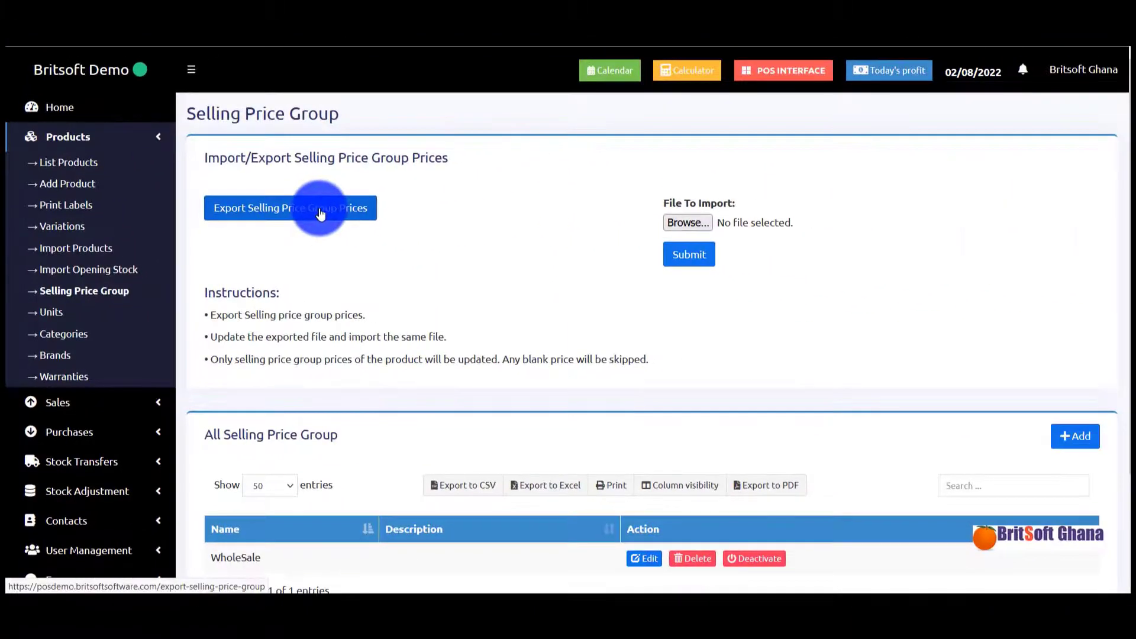
pyautogui.click(321, 213)
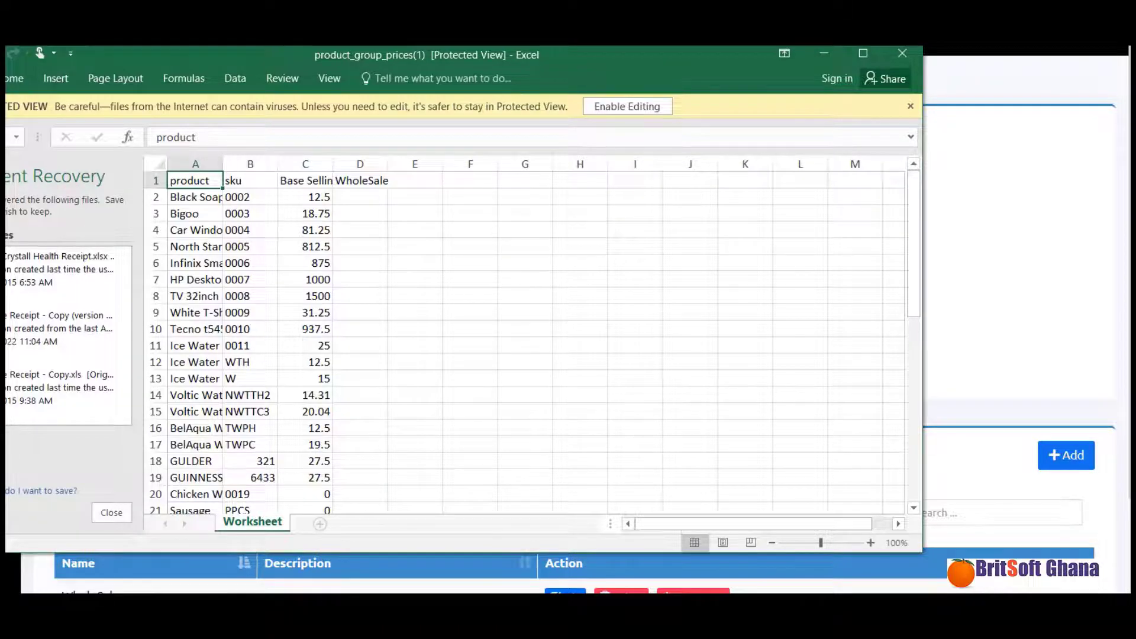
pyautogui.hotkey('alt', 'Tab')
pyautogui.scroll(-3, 480, 374)
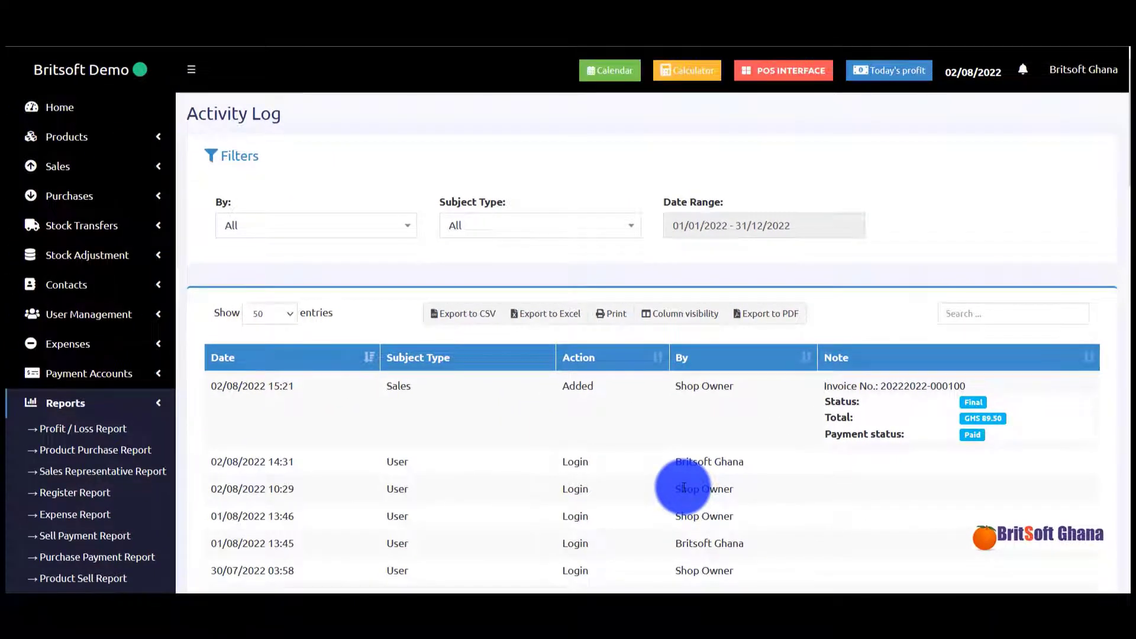
# Step: Examine the Activity Log entries, then open the Sell Payment Report and review its payment amounts, customers and payment methods
pyautogui.scroll(-5, 684, 487)
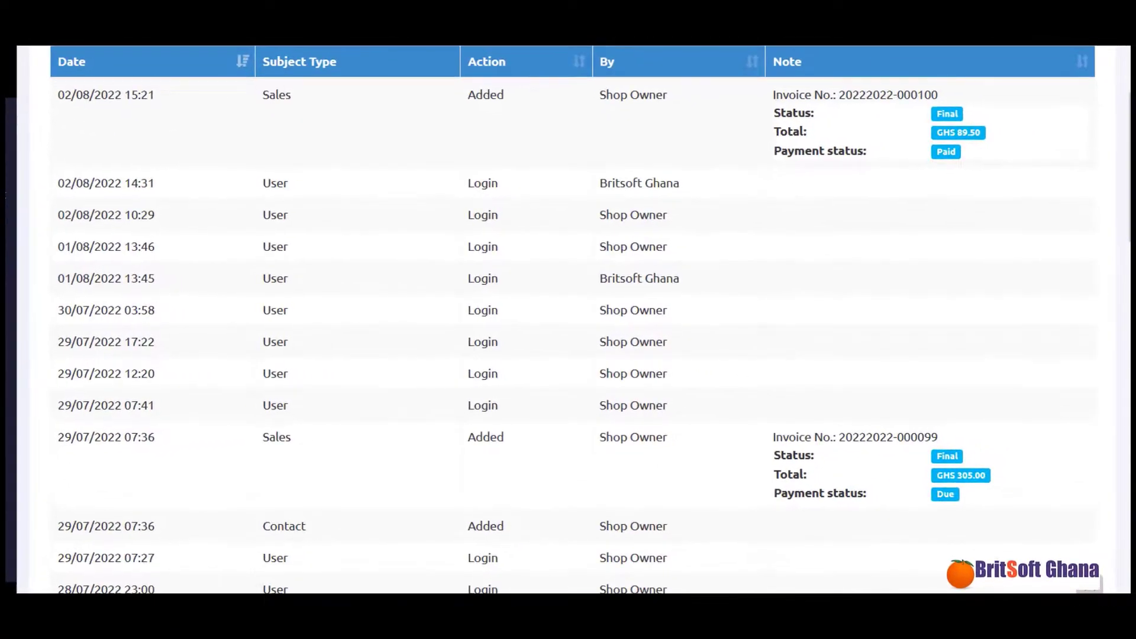
pyautogui.click(16, 299)
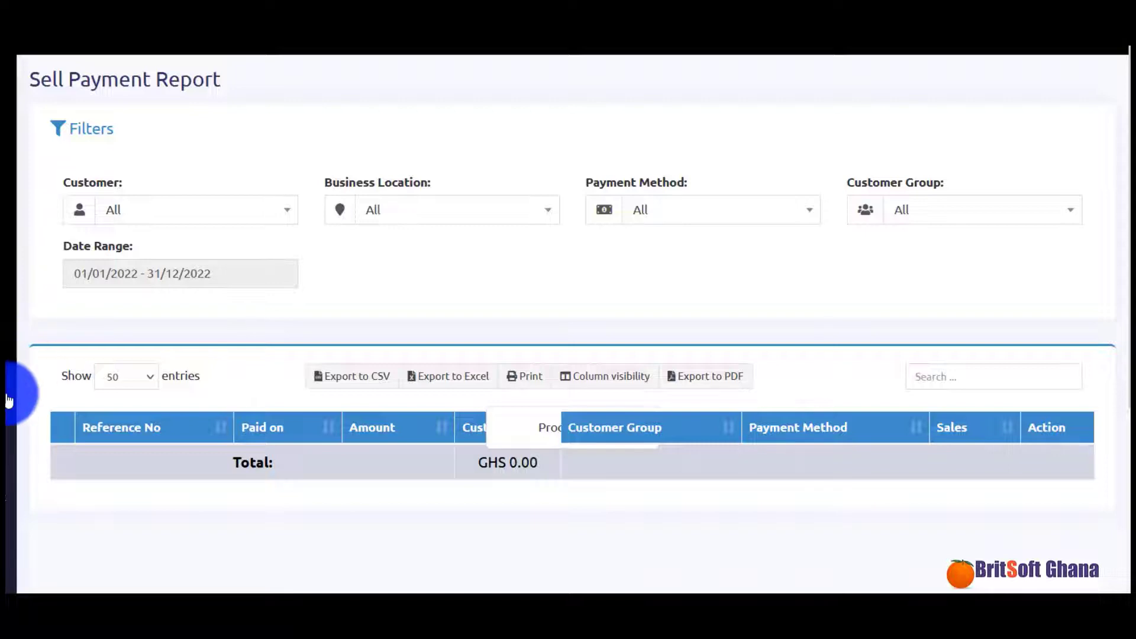
pyautogui.scroll(-2, 8, 400)
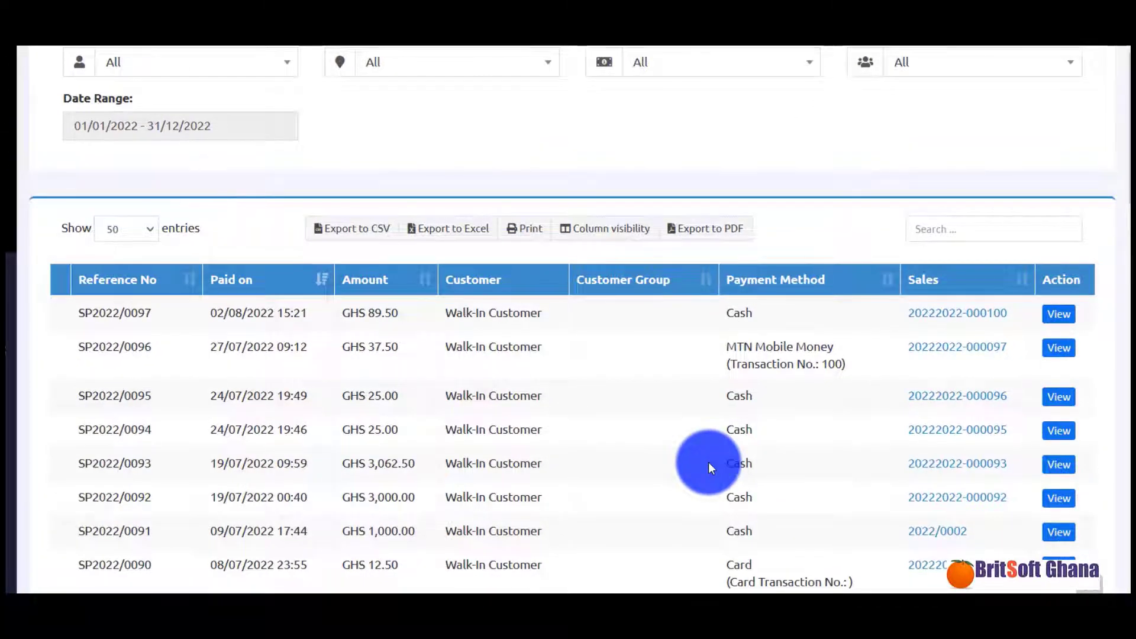
pyautogui.scroll(-2, 708, 462)
pyautogui.scroll(-1, 849, 499)
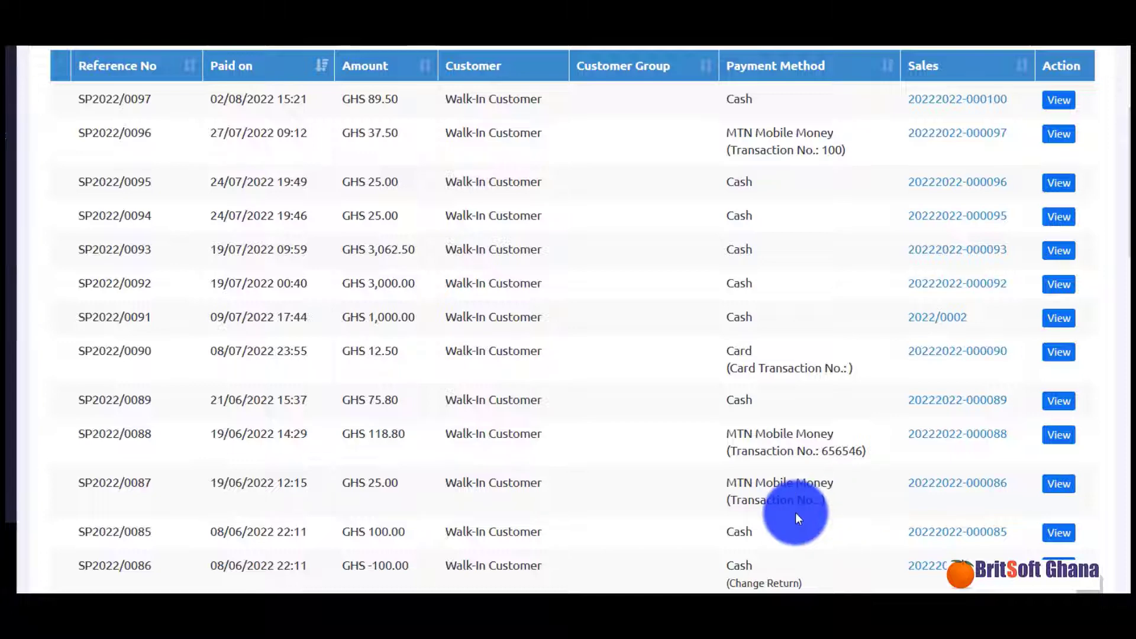
pyautogui.scroll(-2, 795, 512)
pyautogui.scroll(1, 795, 512)
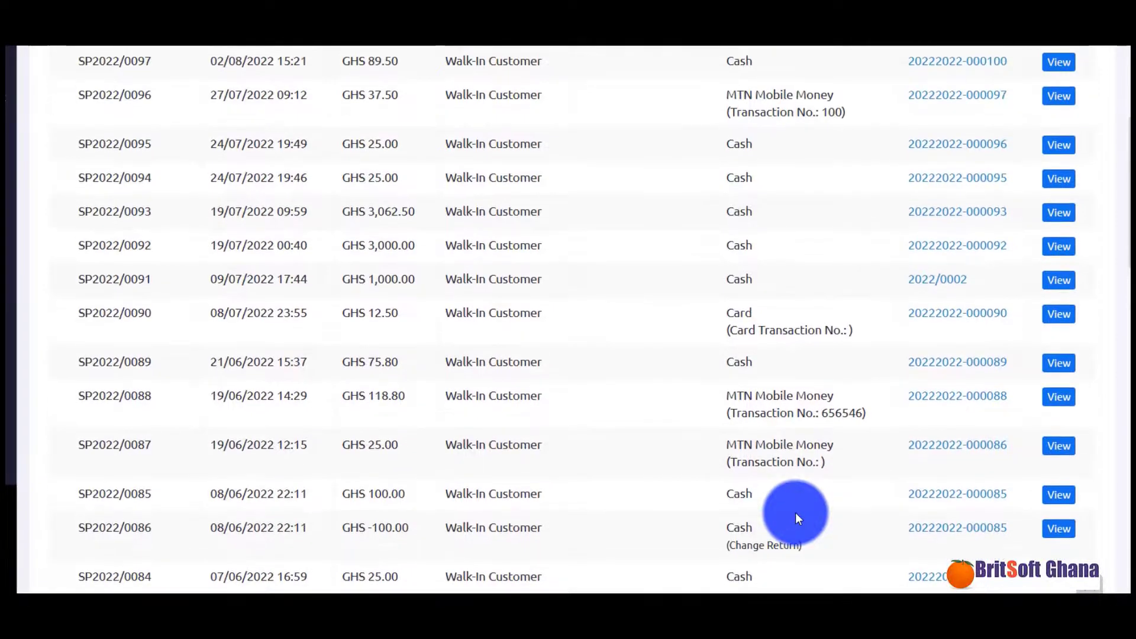
pyautogui.scroll(1, 795, 512)
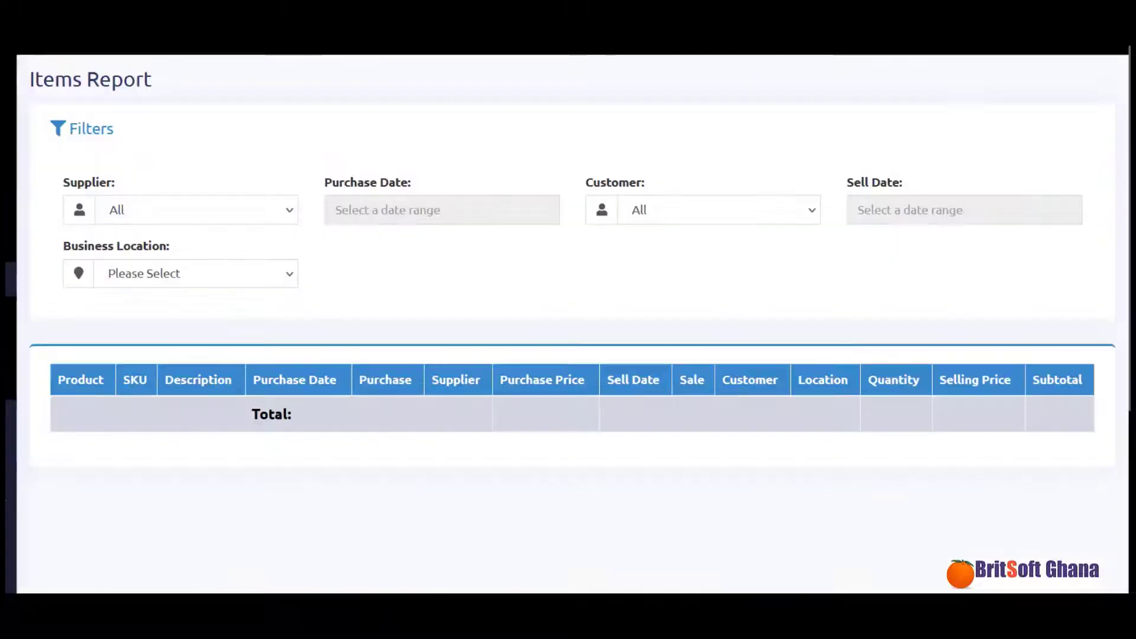
# Step: Examine the Items Report's purchase and sale details per product, and review the Purchase & Sale Report's overall totals
pyautogui.scroll(-2, 573, 305)
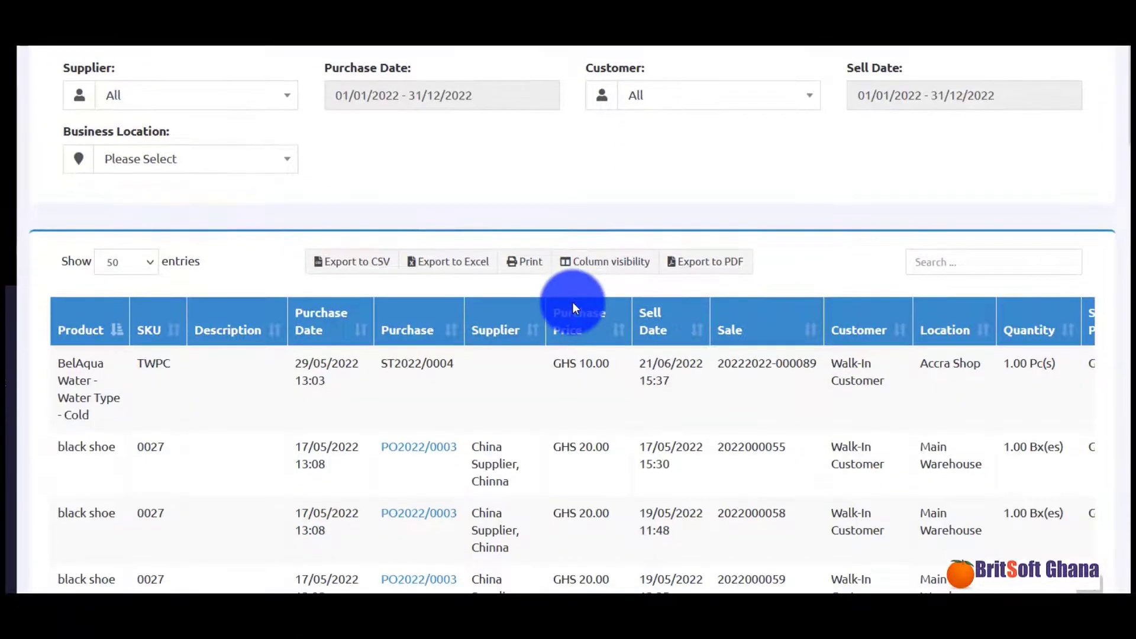
pyautogui.scroll(-1, 648, 364)
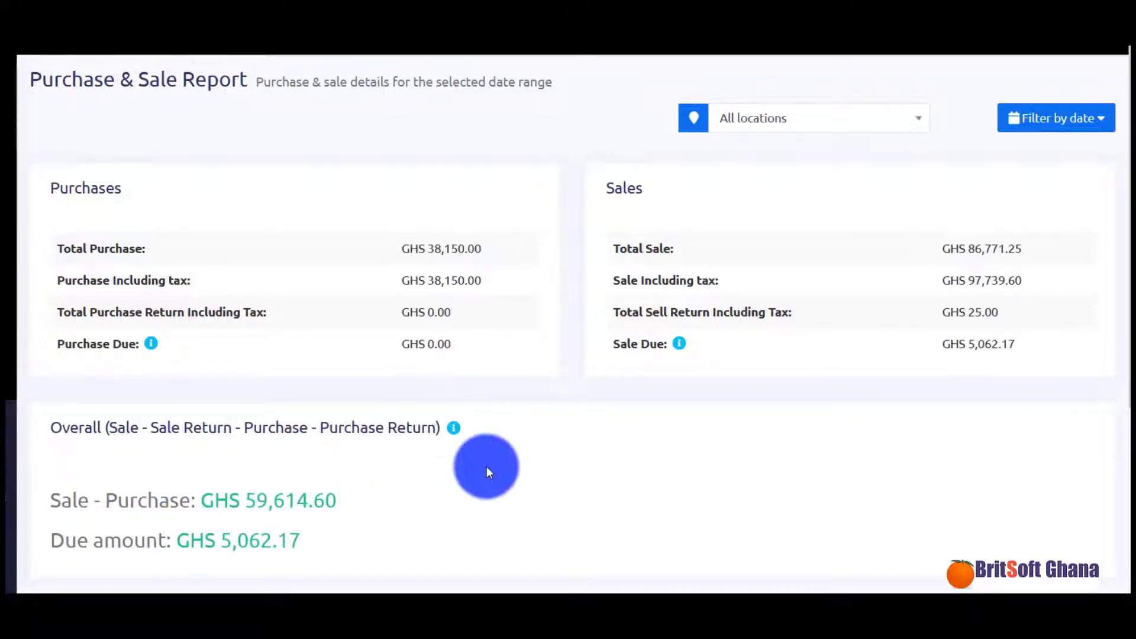
pyautogui.scroll(-2, 486, 466)
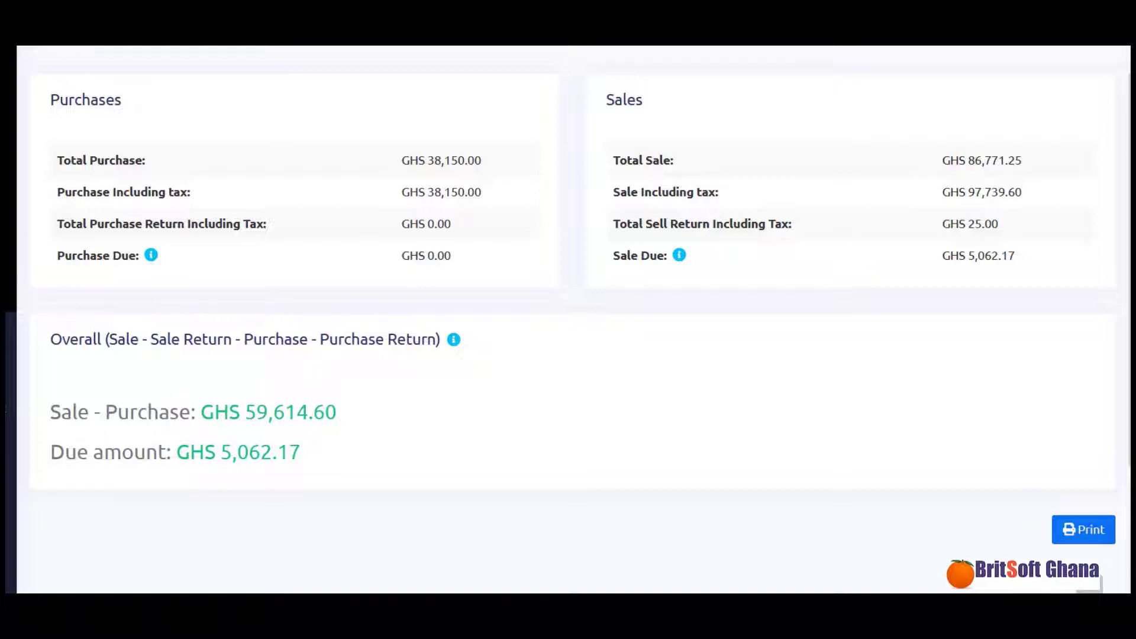
pyautogui.scroll(-1, 568, 320)
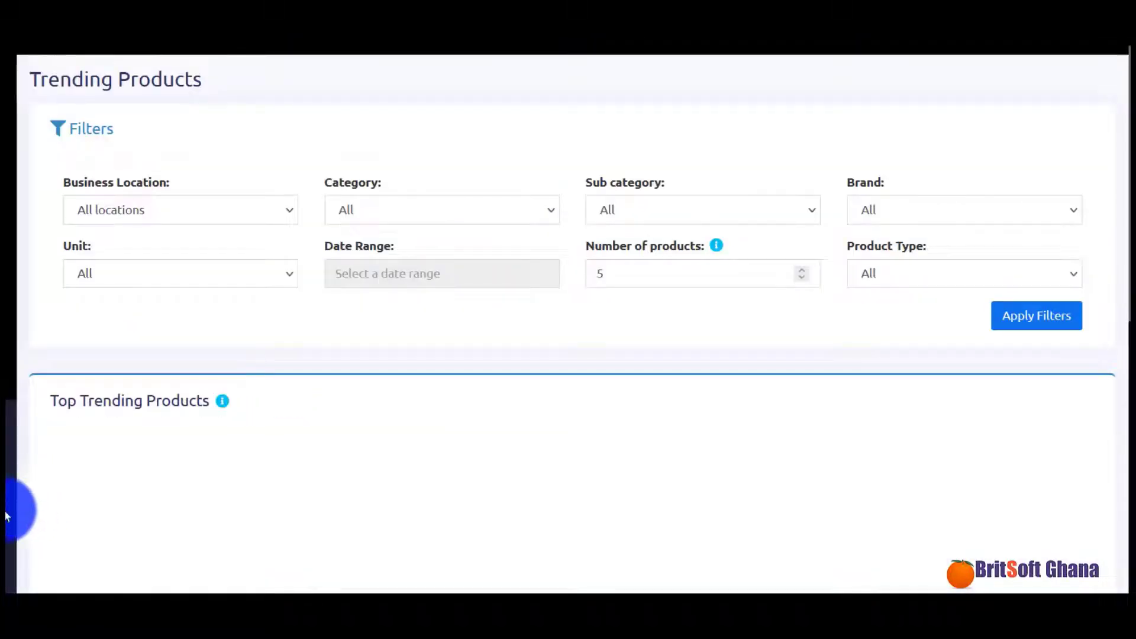
# Step: View the Trending Products report and examine the stock left per product and location in the Stock Expiry Report
pyautogui.scroll(-4, 8, 521)
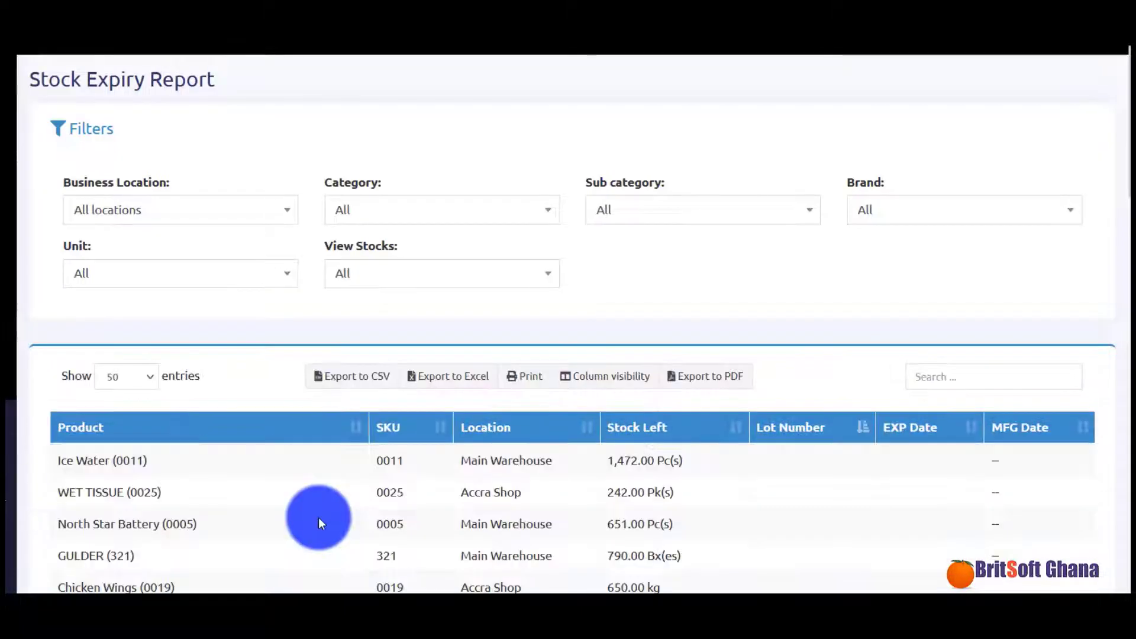
pyautogui.scroll(-3, 503, 513)
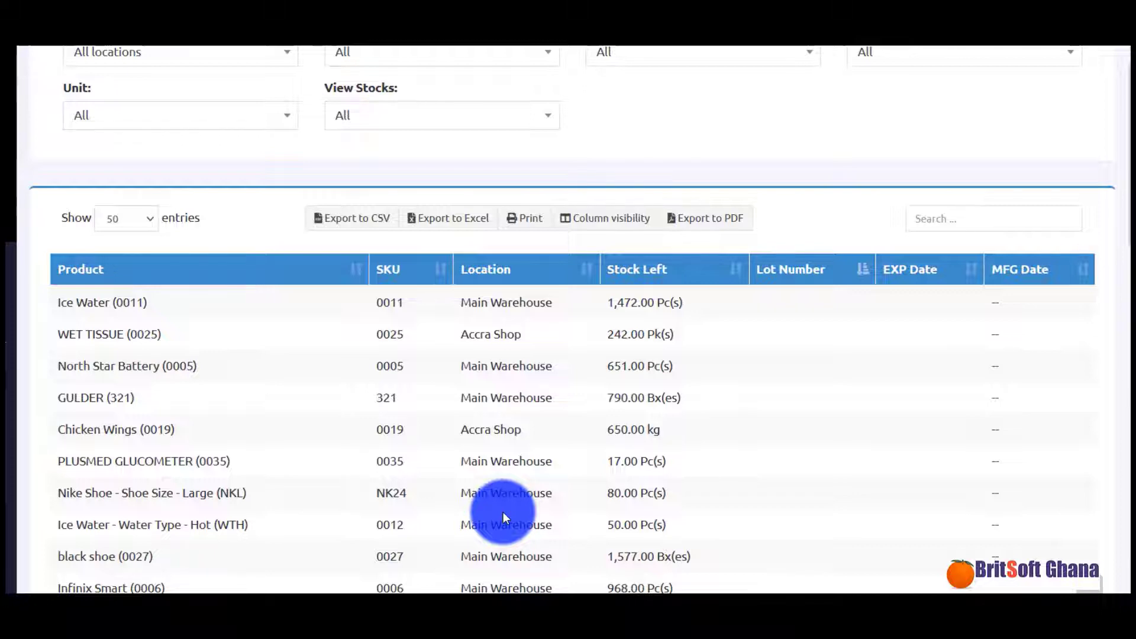
pyautogui.scroll(-1, 568, 319)
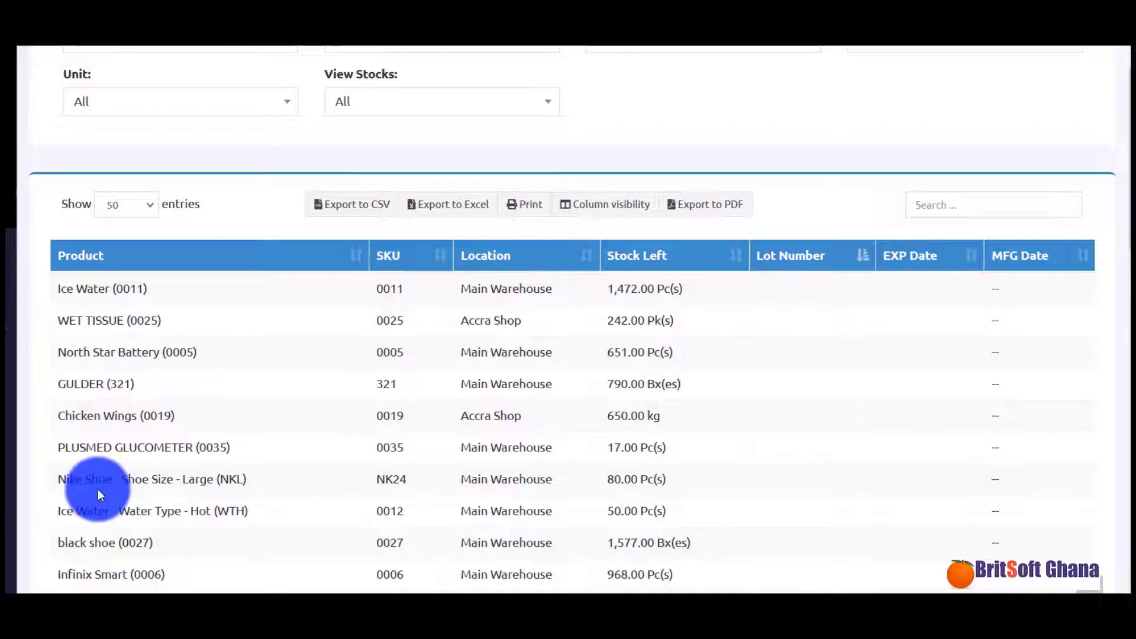
# Step: Examine the Stock Report's closing stock and profit figures, and check its business location and sub category filter options
pyautogui.scroll(-4, 434, 392)
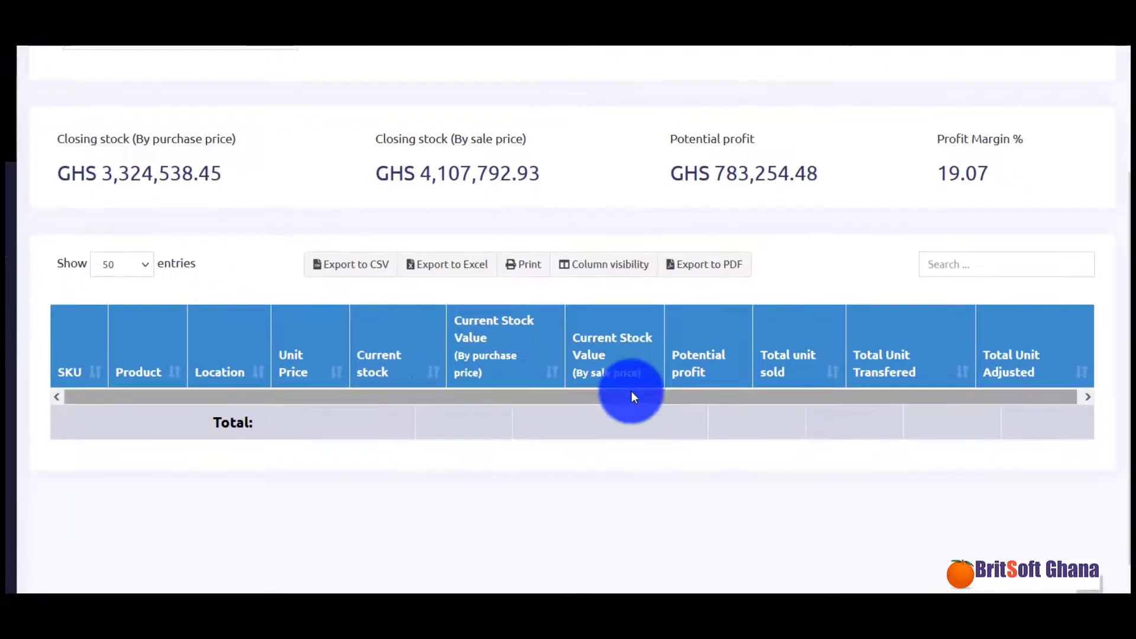
pyautogui.scroll(-2, 631, 392)
pyautogui.scroll(1, 631, 392)
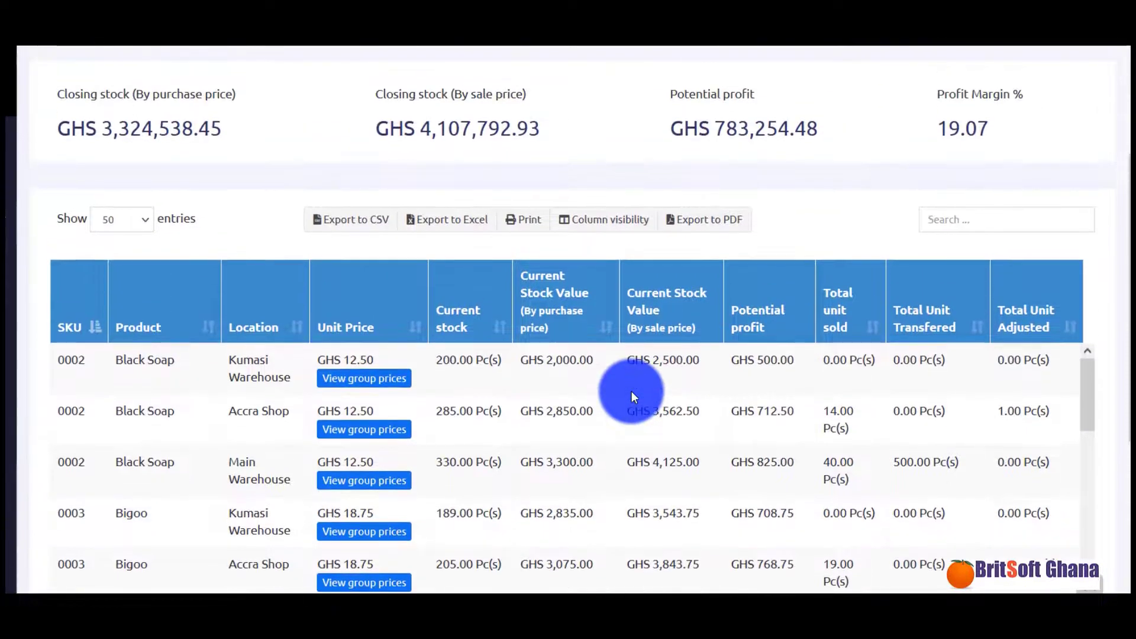
pyautogui.scroll(5, 631, 392)
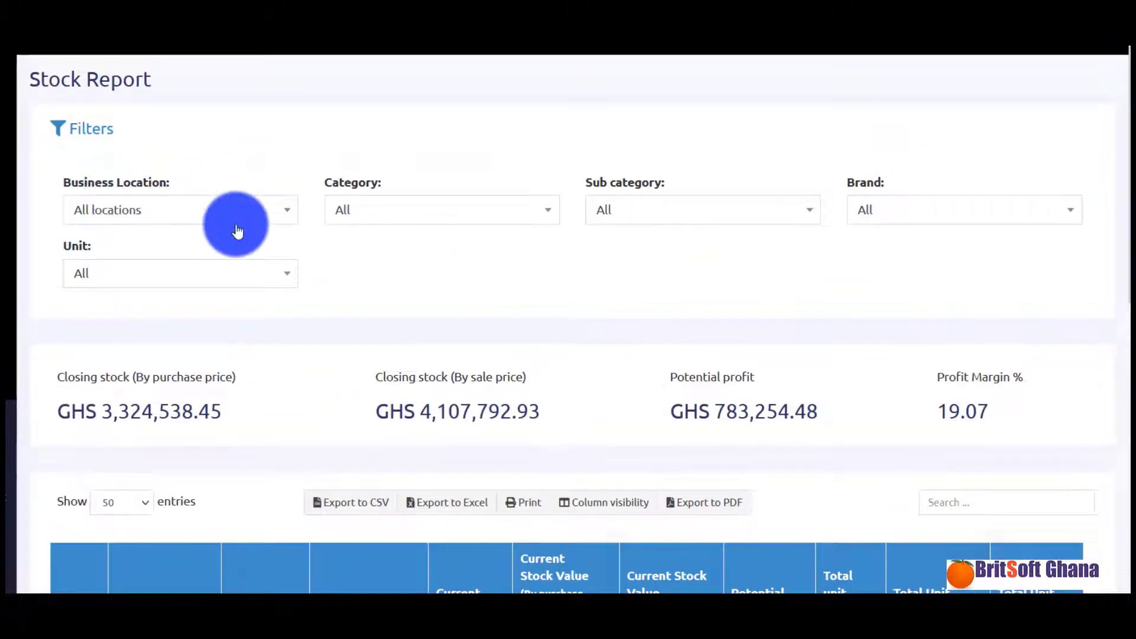
pyautogui.click(233, 214)
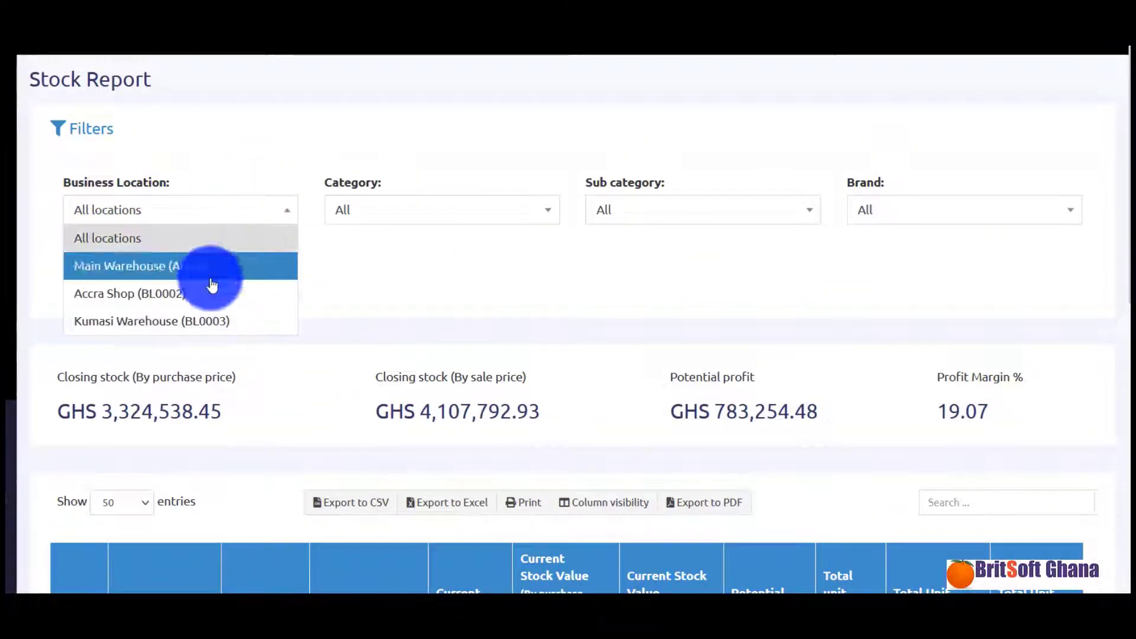
pyautogui.click(370, 264)
pyautogui.click(719, 213)
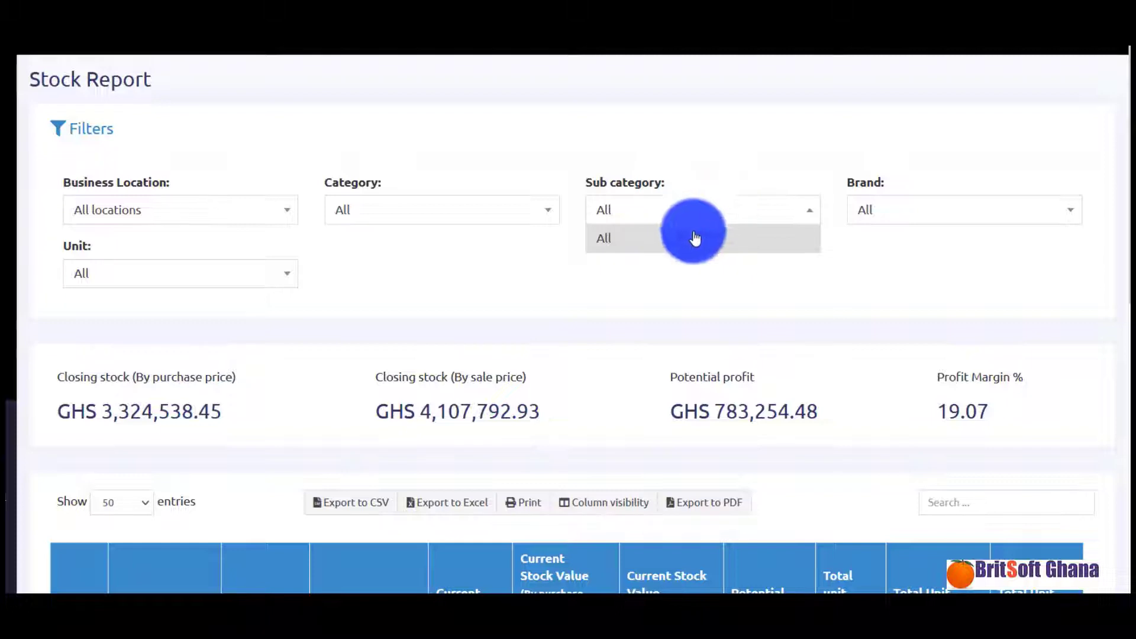
pyautogui.click(695, 238)
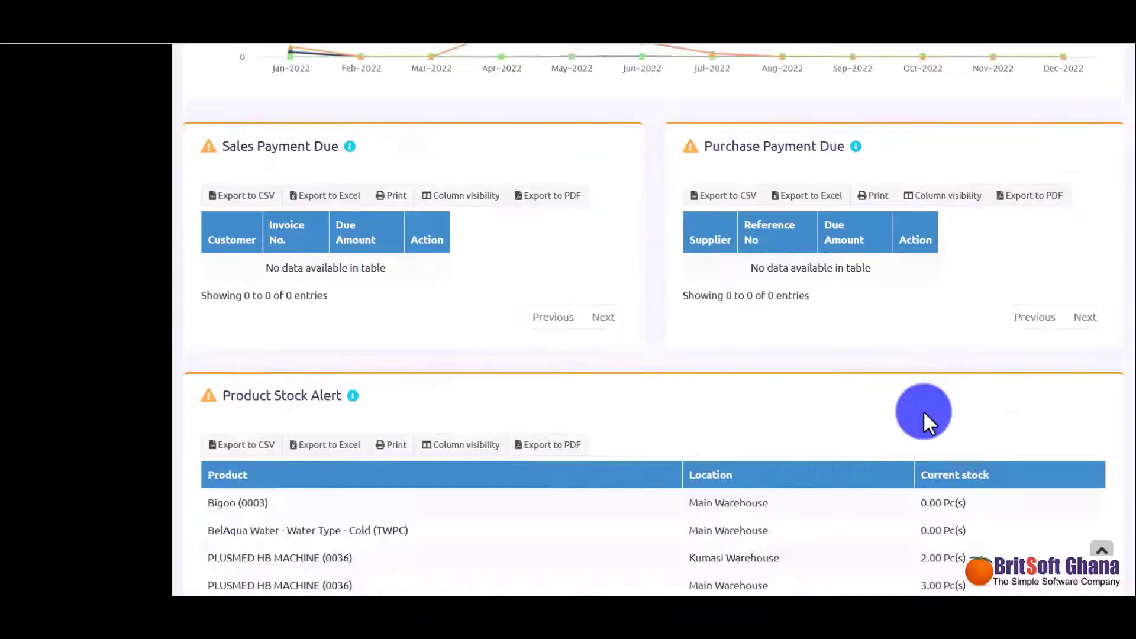
# Step: Open the POS interface, search for "tv" and add two pieces of TV 32inch Samsung to the walk-in customer's sale
pyautogui.scroll(10, 923, 410)
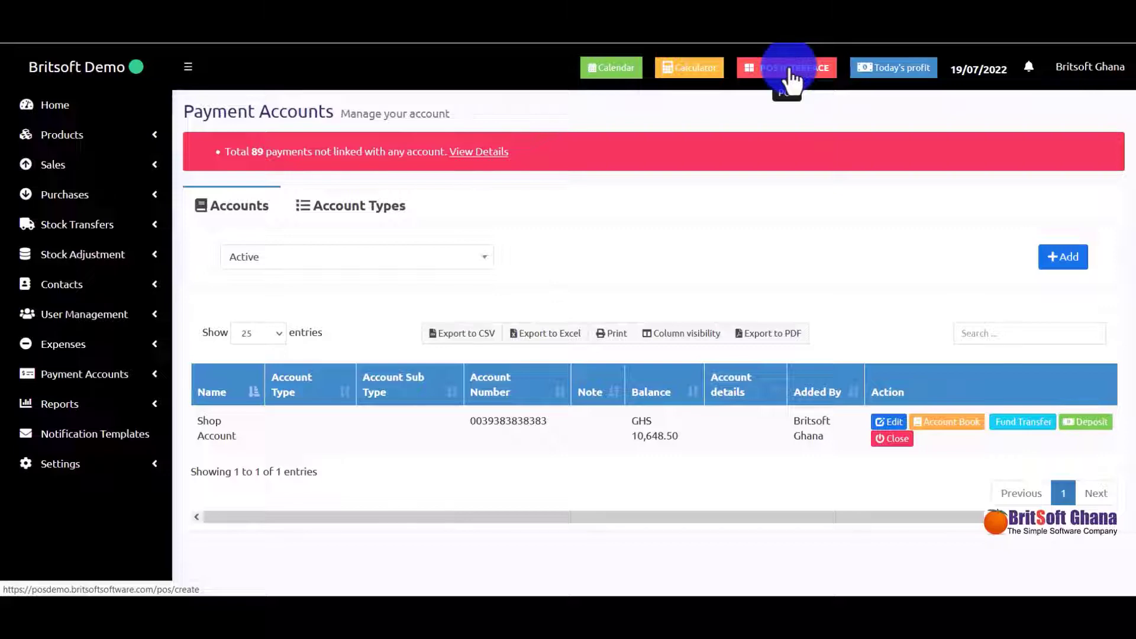
pyautogui.click(790, 74)
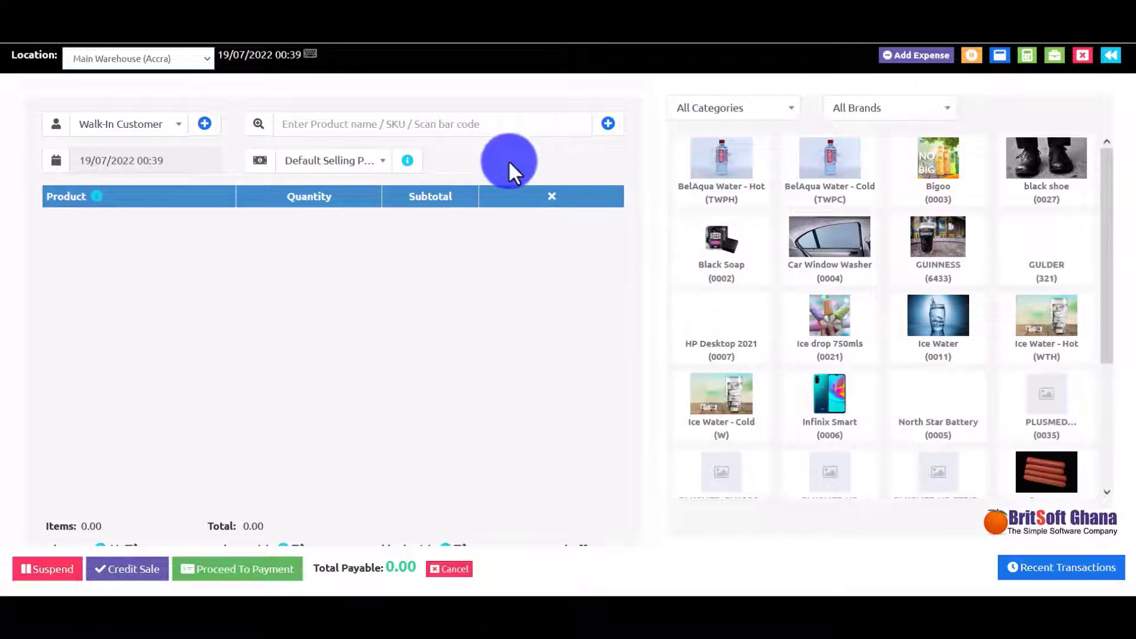
pyautogui.click(485, 127)
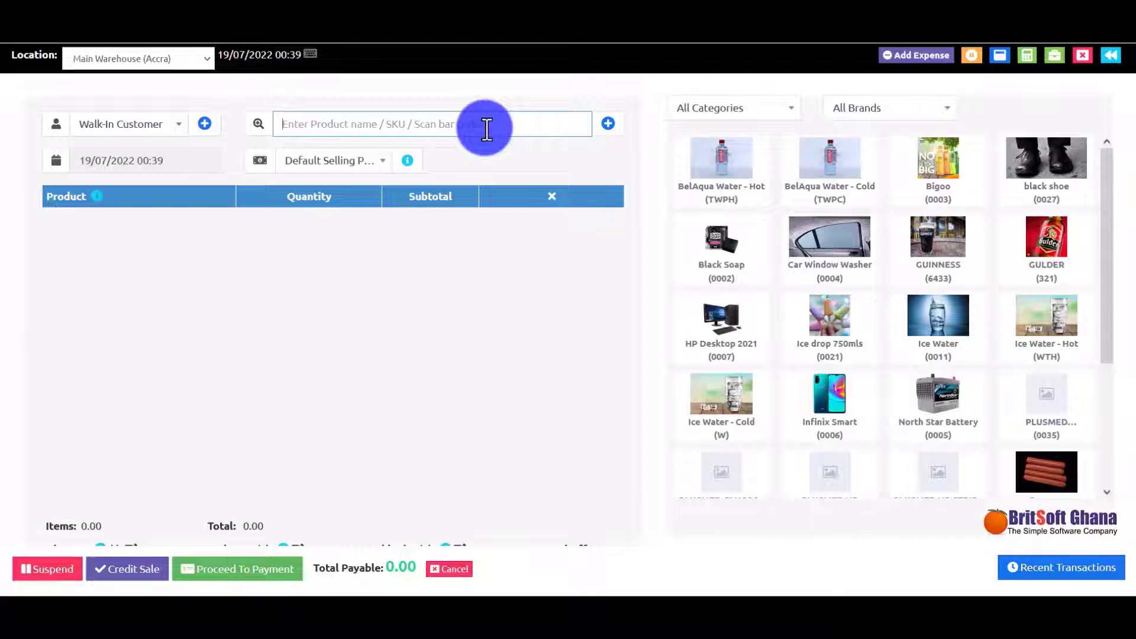
pyautogui.write('tv')
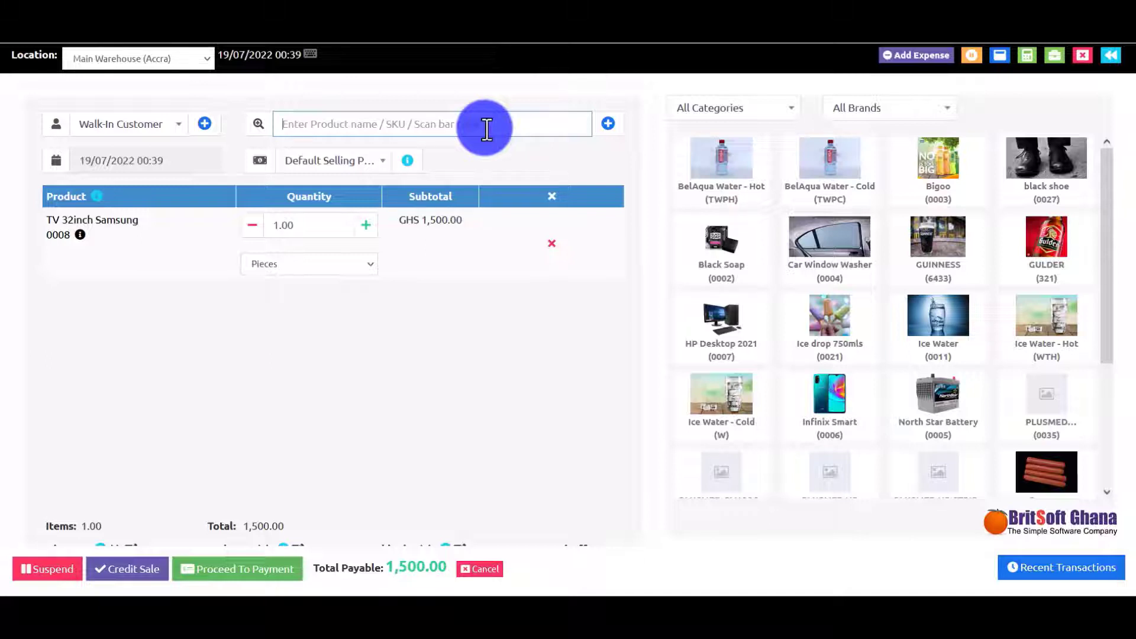
pyautogui.click(369, 224)
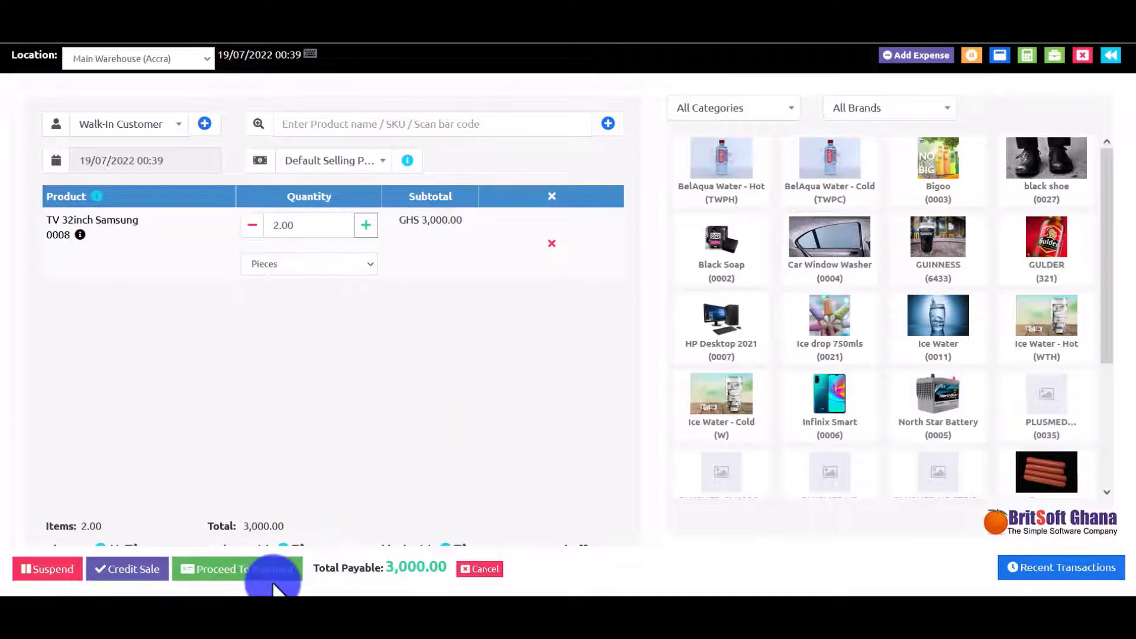
# Step: Set up the sale's payment with Cash as the payment method and Shop Account as the payment account
pyautogui.click(261, 569)
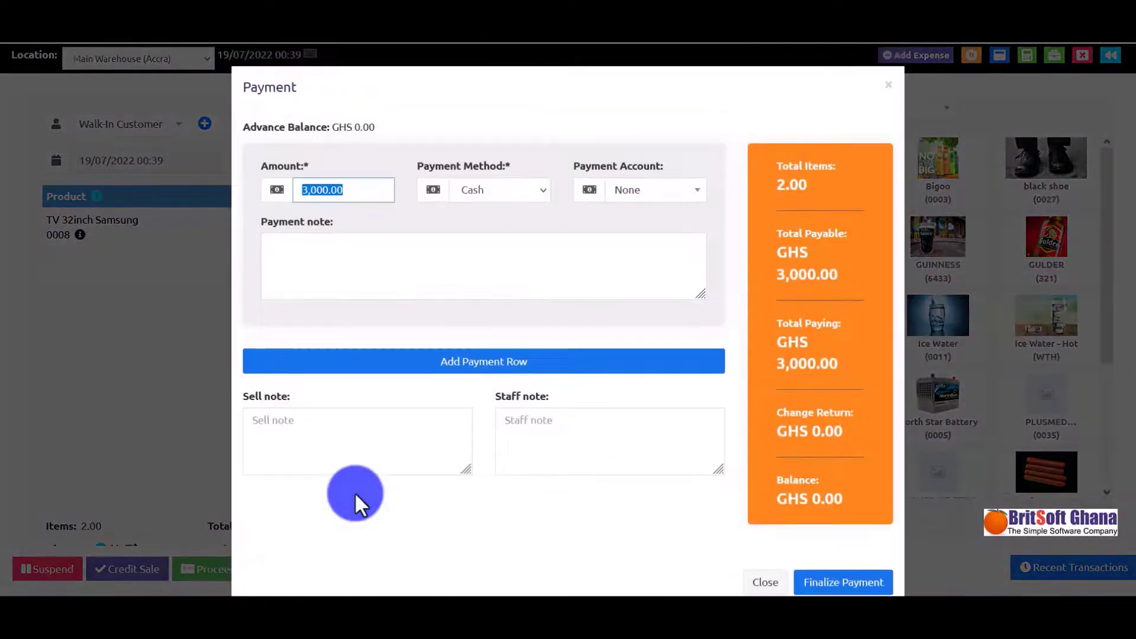
pyautogui.click(520, 190)
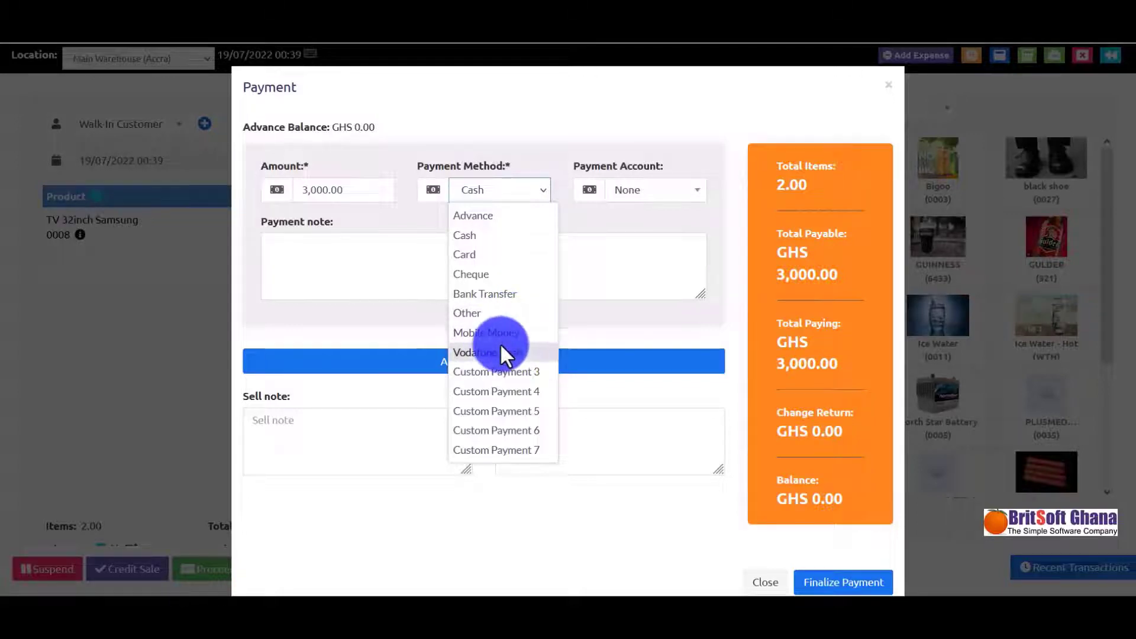
pyautogui.click(536, 234)
pyautogui.click(651, 194)
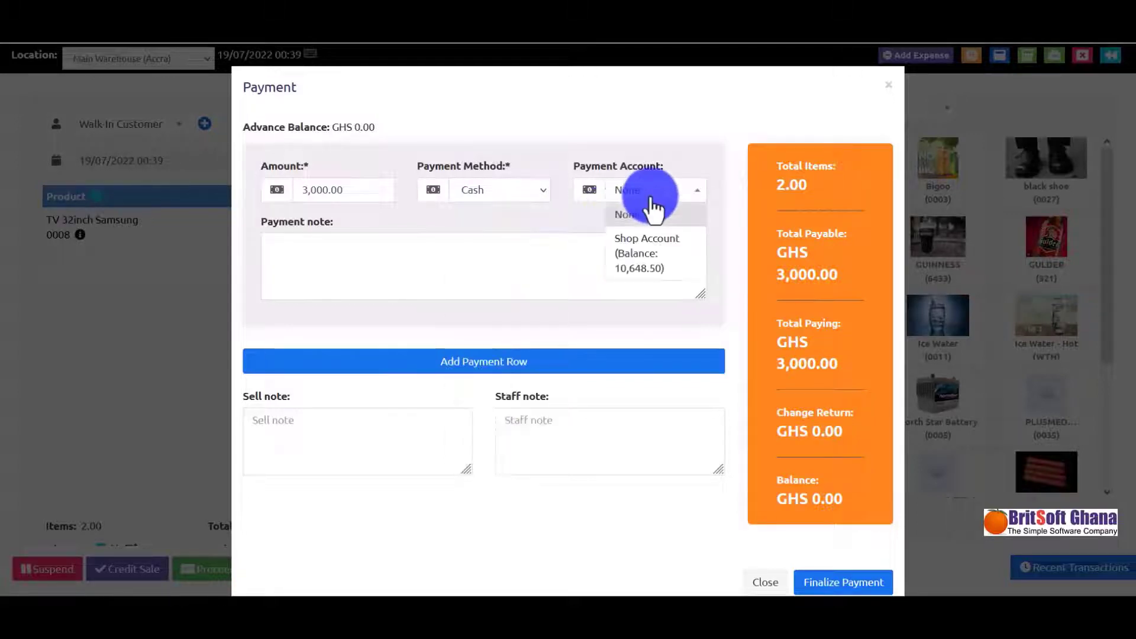
pyautogui.click(664, 261)
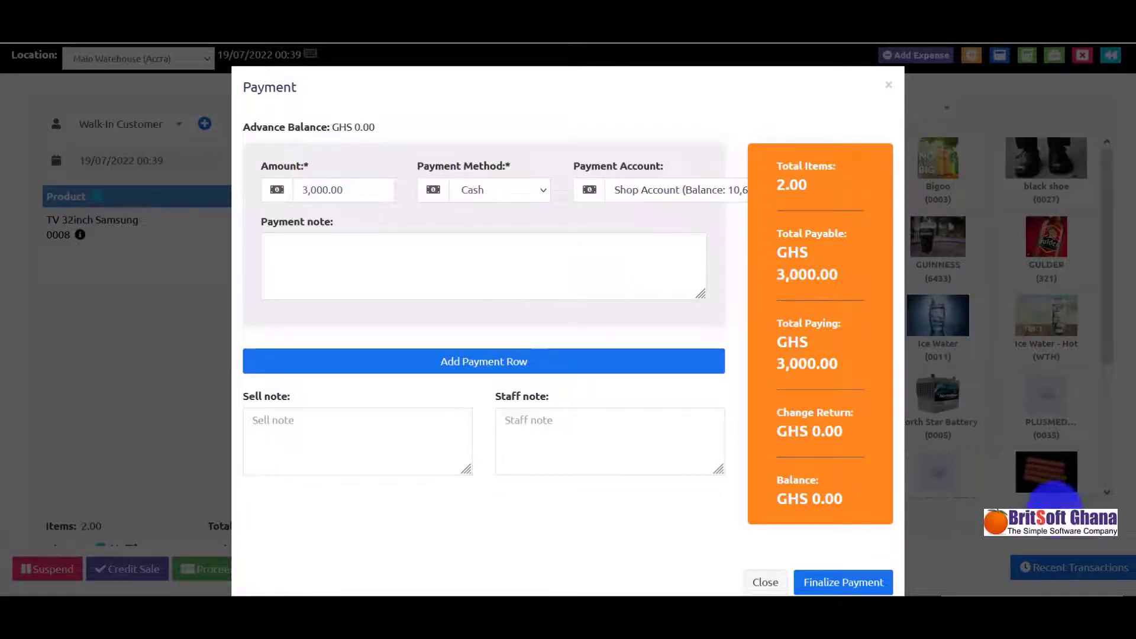
pyautogui.click(1042, 511)
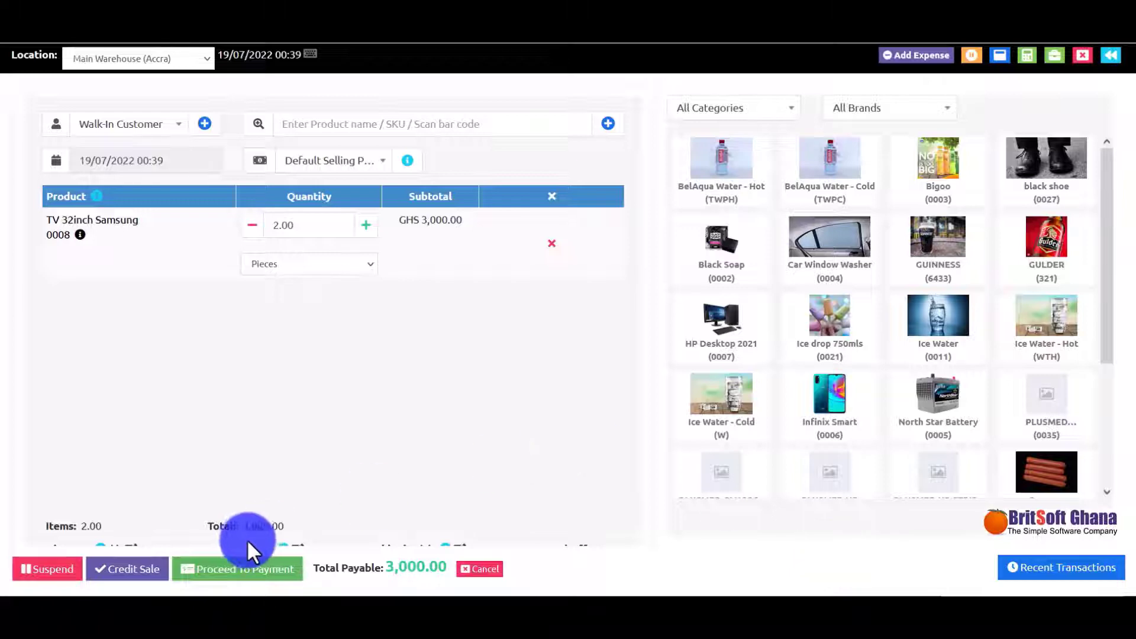
# Step: Finalize the sale's GHS 3,000.00 cash payment and dismiss the receipt's print preview without printing
pyautogui.click(251, 565)
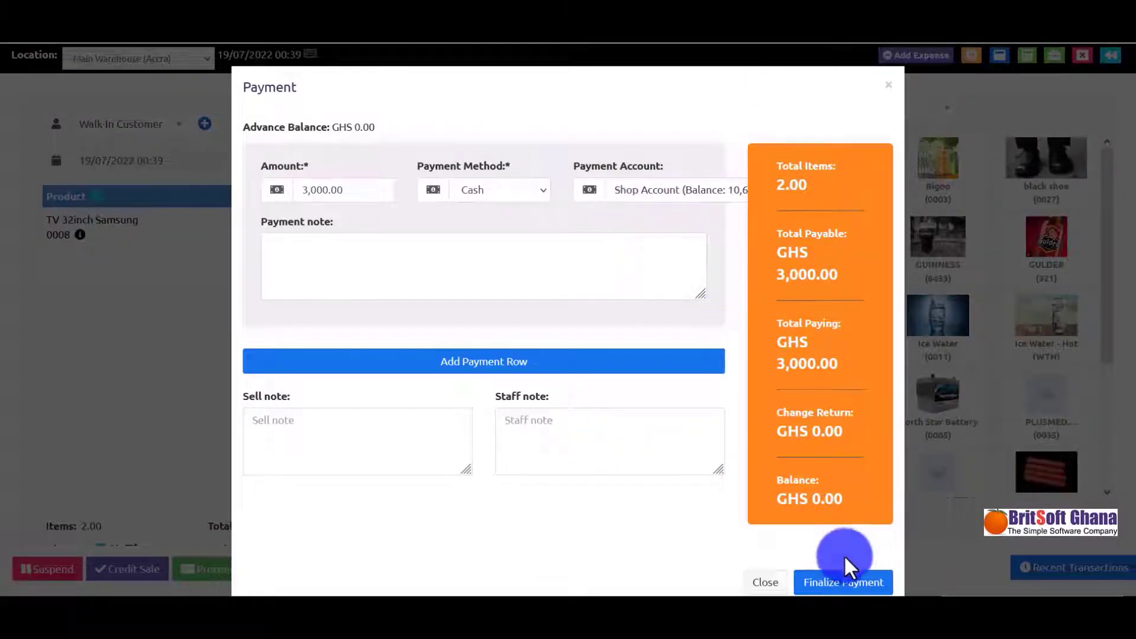
pyautogui.click(837, 580)
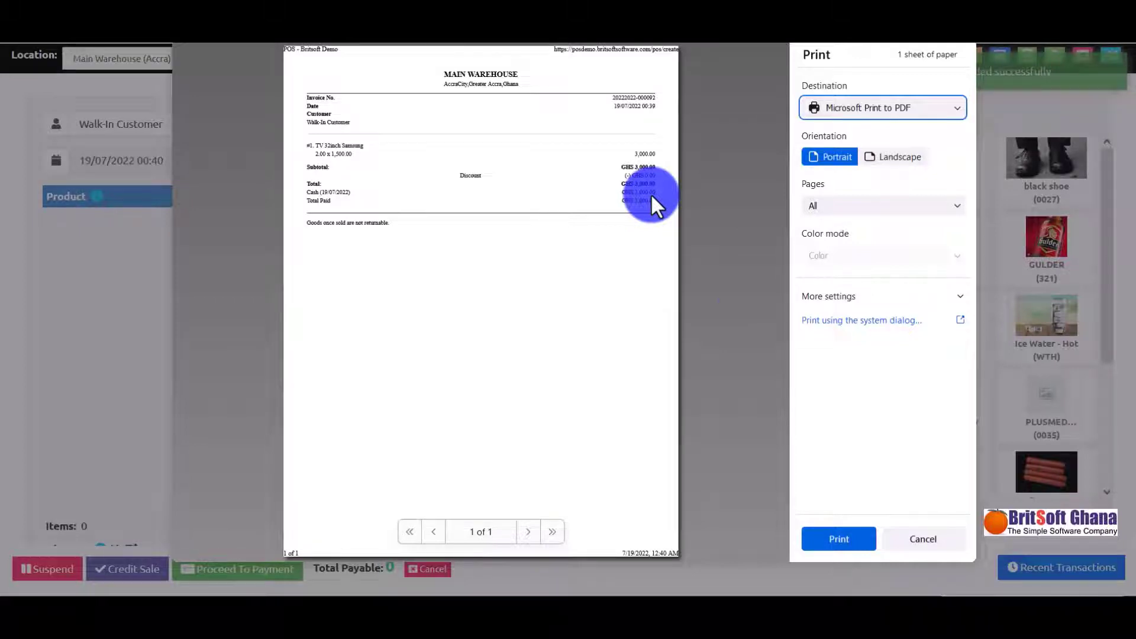
pyautogui.click(941, 538)
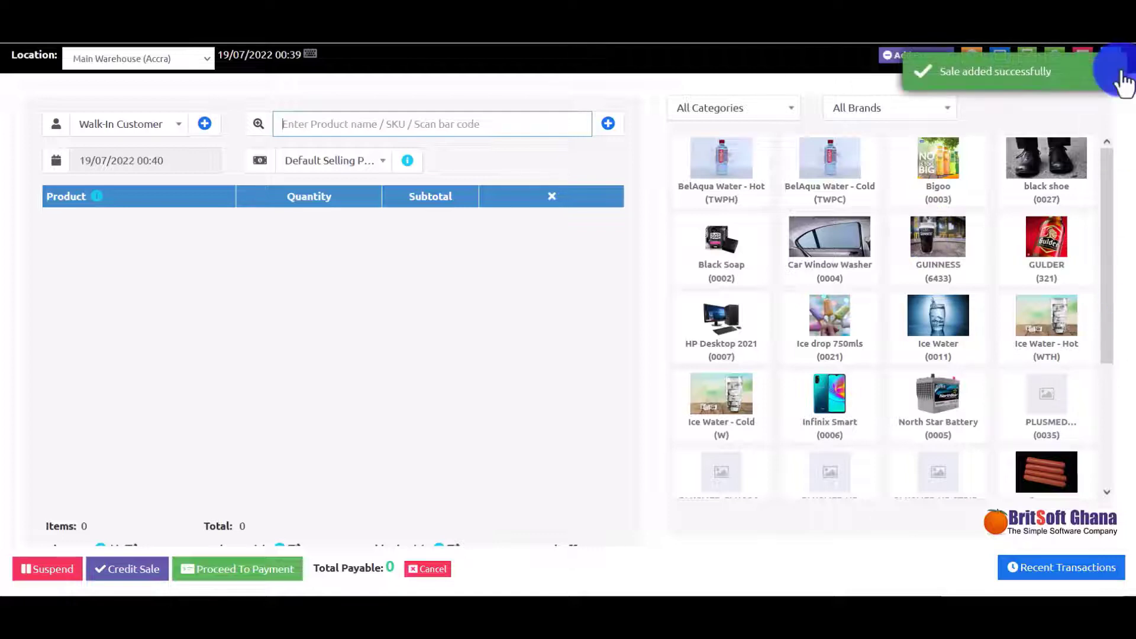
# Step: Leave the POS interface, open the Print Labels page, search for "shirt" and add Blue Shirts to the label list
pyautogui.click(1109, 53)
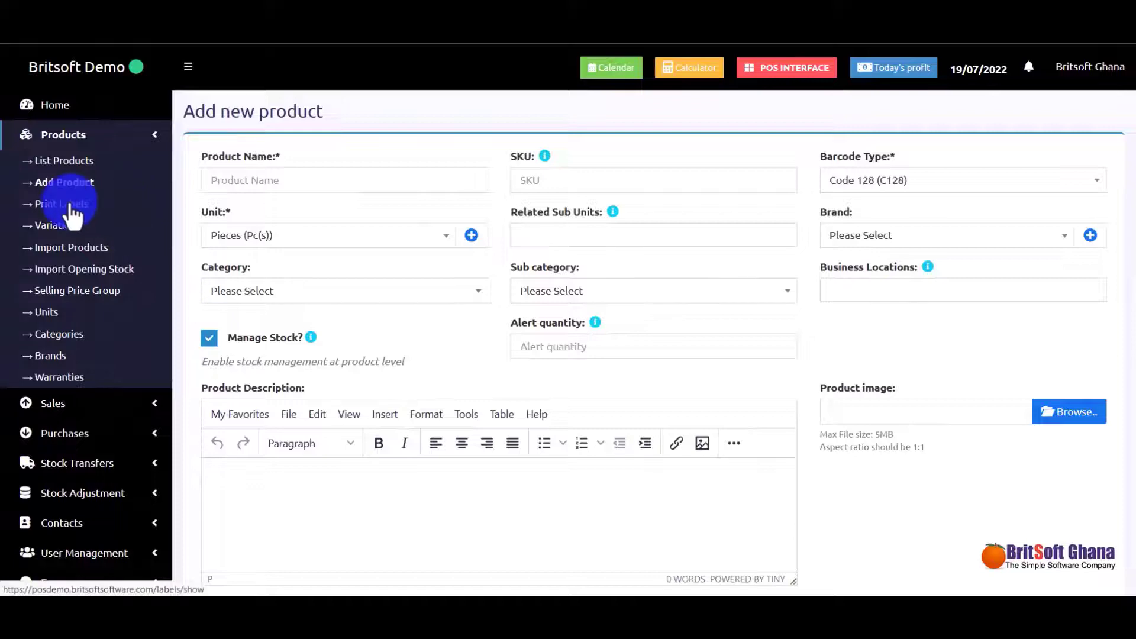
pyautogui.click(70, 205)
pyautogui.click(598, 352)
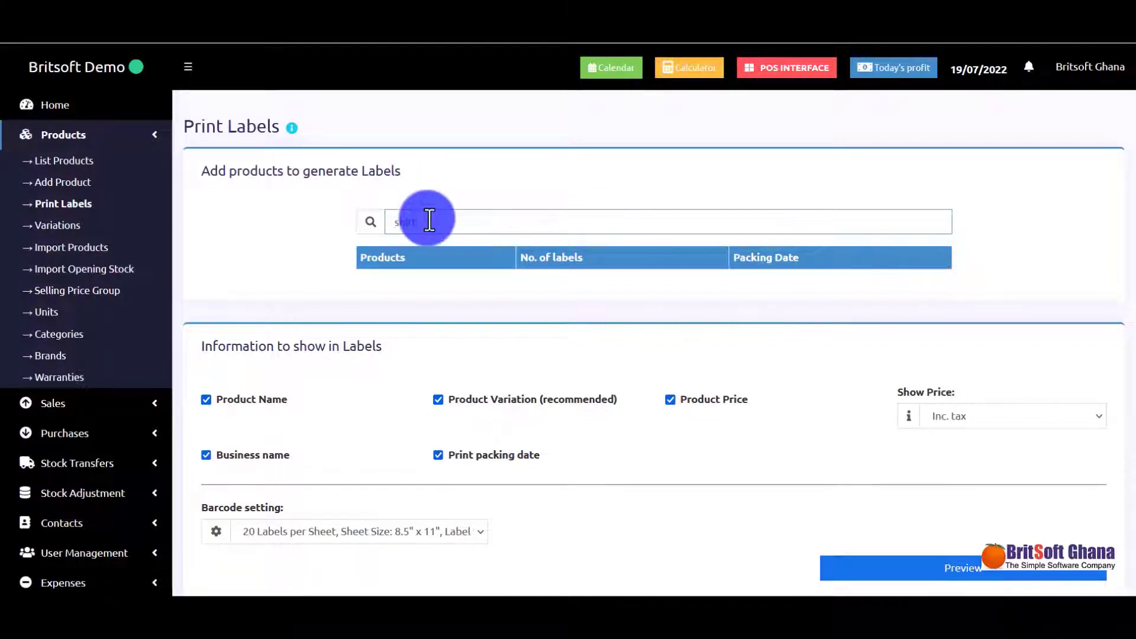
pyautogui.write('shirt')
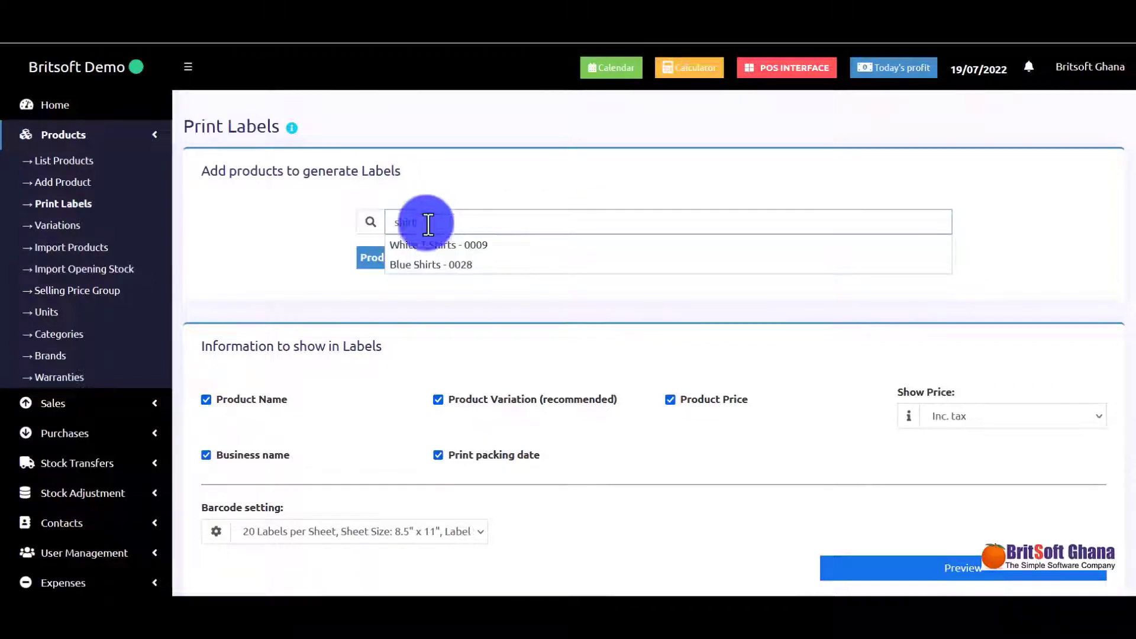
pyautogui.click(408, 264)
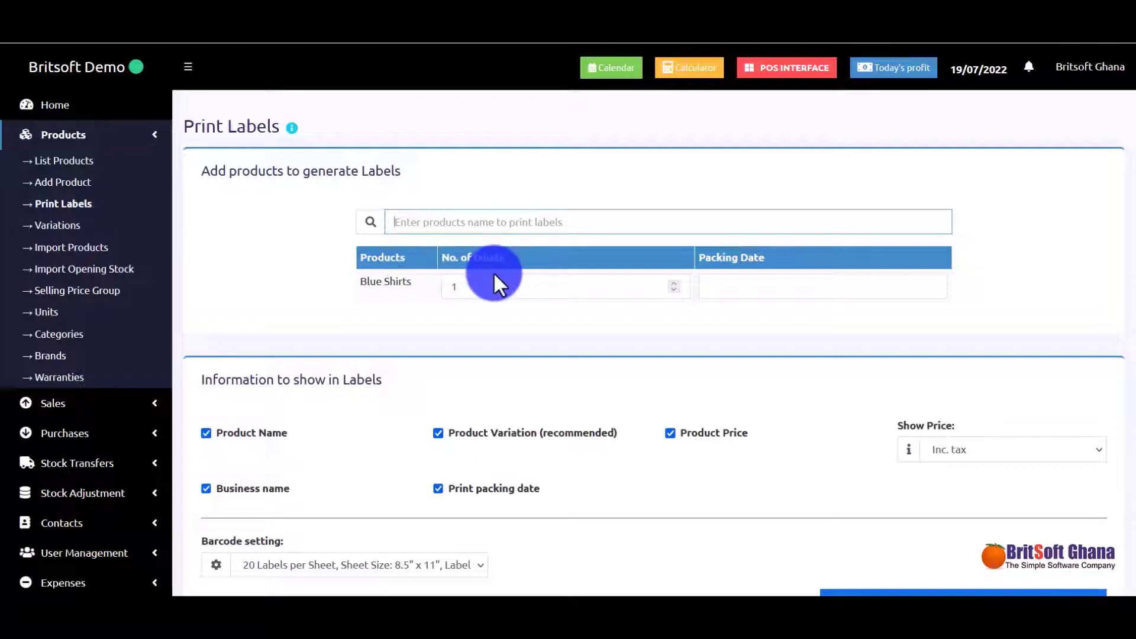
# Step: Set the number of labels for Blue Shirts to 20 with a packing date of 19/07/2022
pyautogui.doubleClick(487, 290)
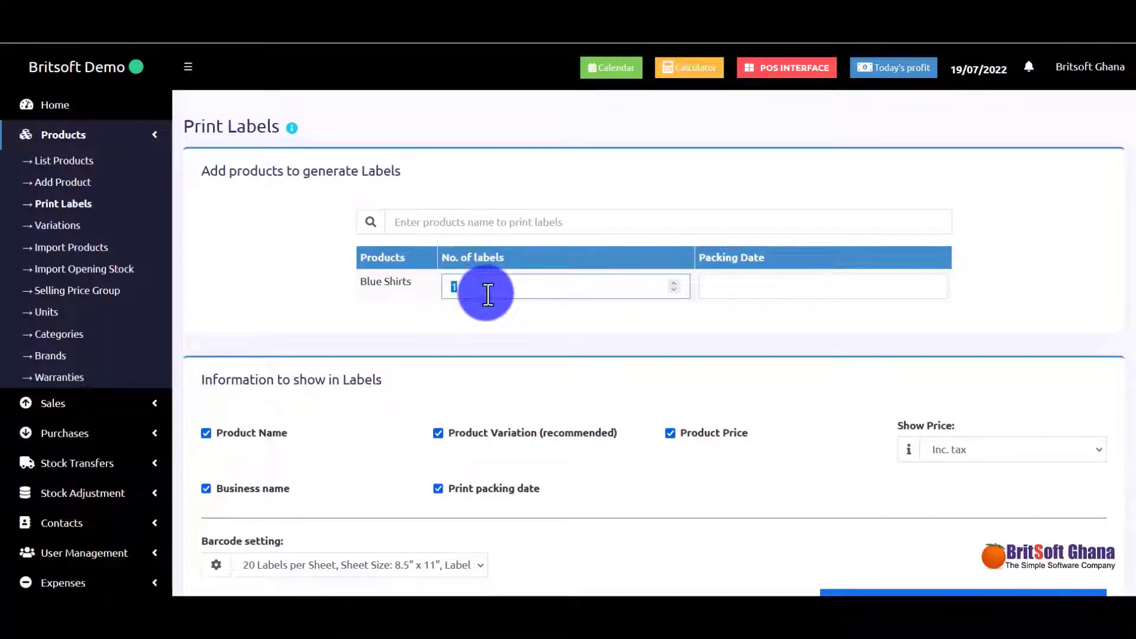
pyautogui.write('20')
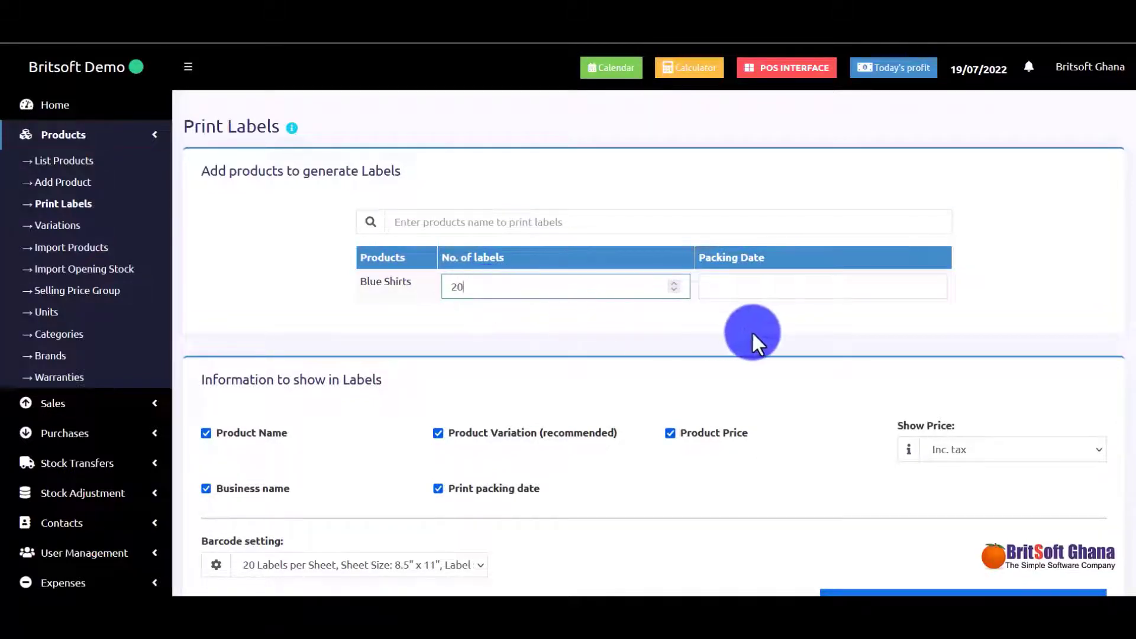
pyautogui.click(763, 286)
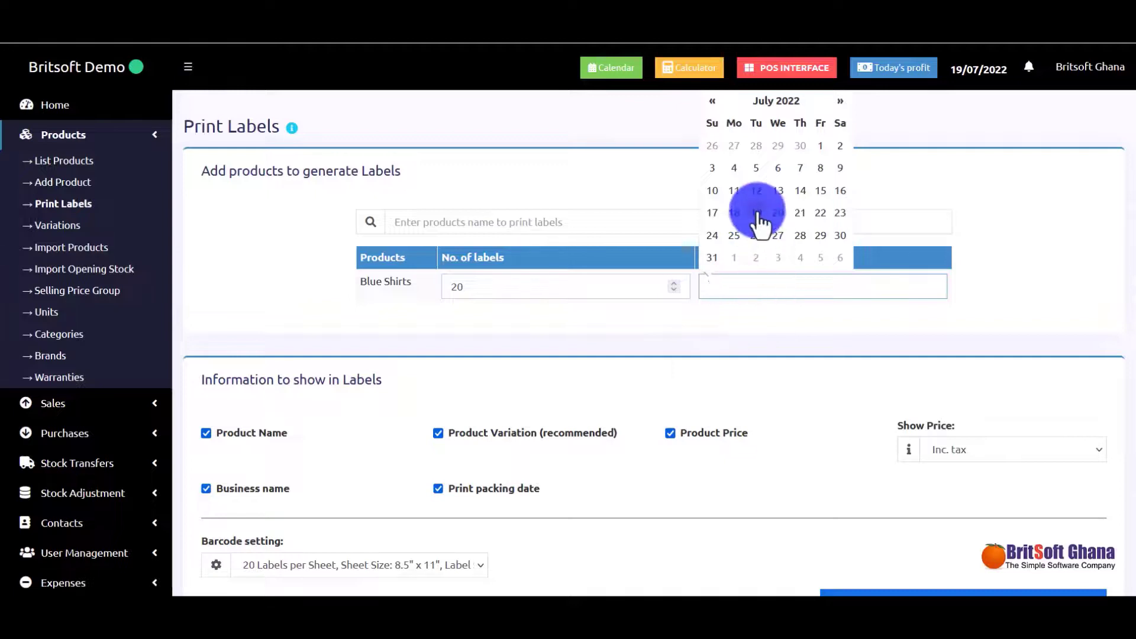
pyautogui.click(757, 214)
# Step: Choose the barcode setting with 32 labels per sheet, preview the labels, and dismiss the print preview without printing
pyautogui.scroll(-2, 804, 338)
pyautogui.scroll(1, 804, 338)
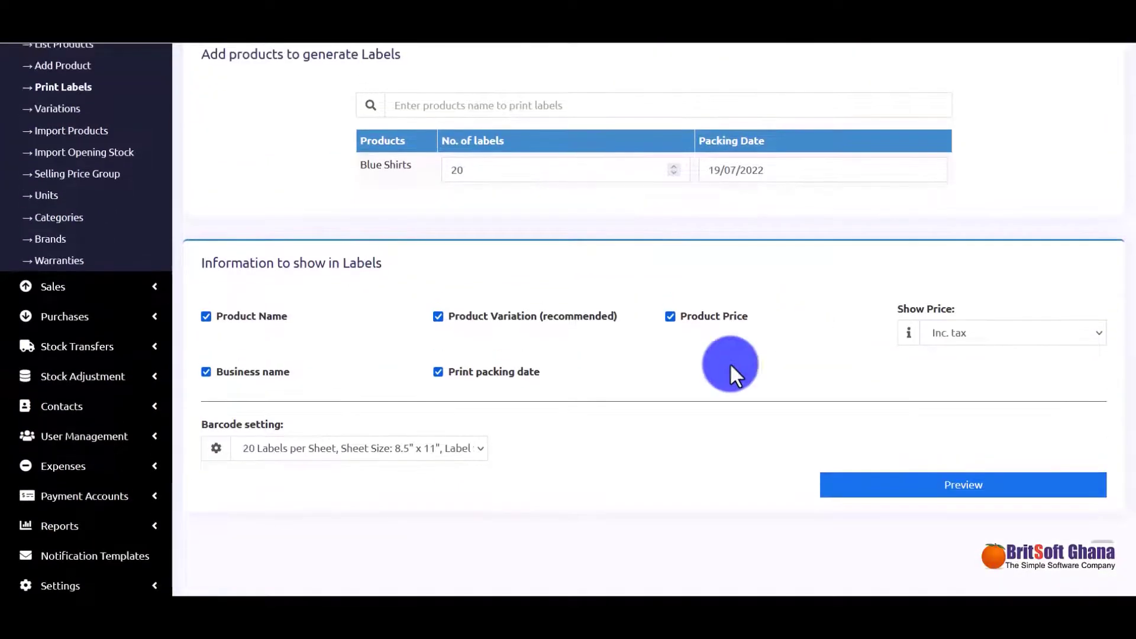
pyautogui.click(477, 451)
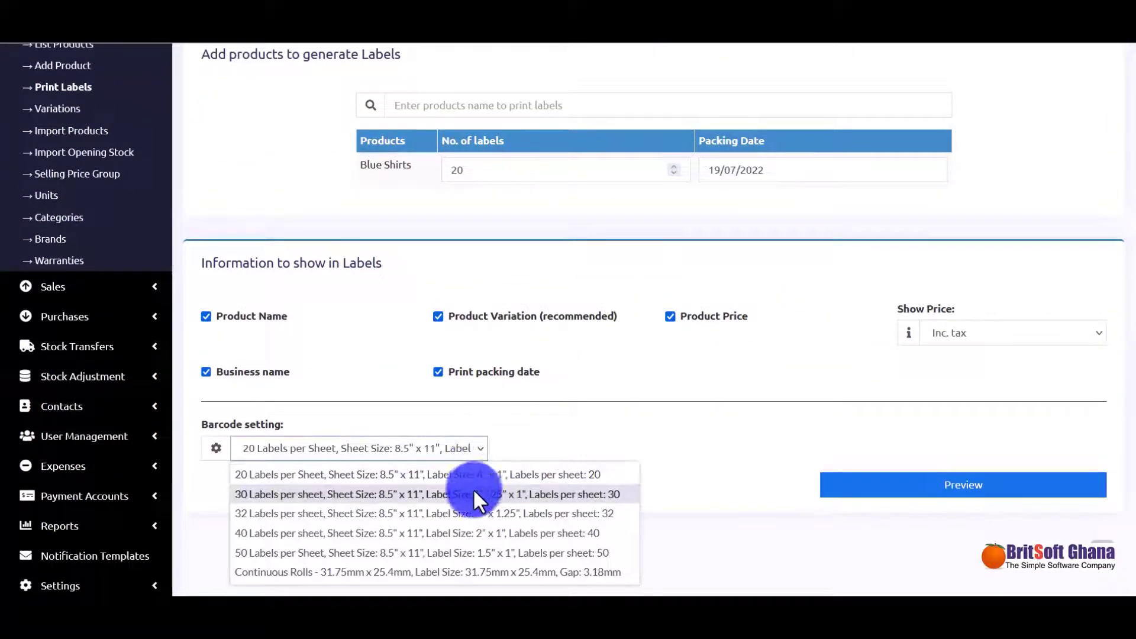
pyautogui.click(471, 516)
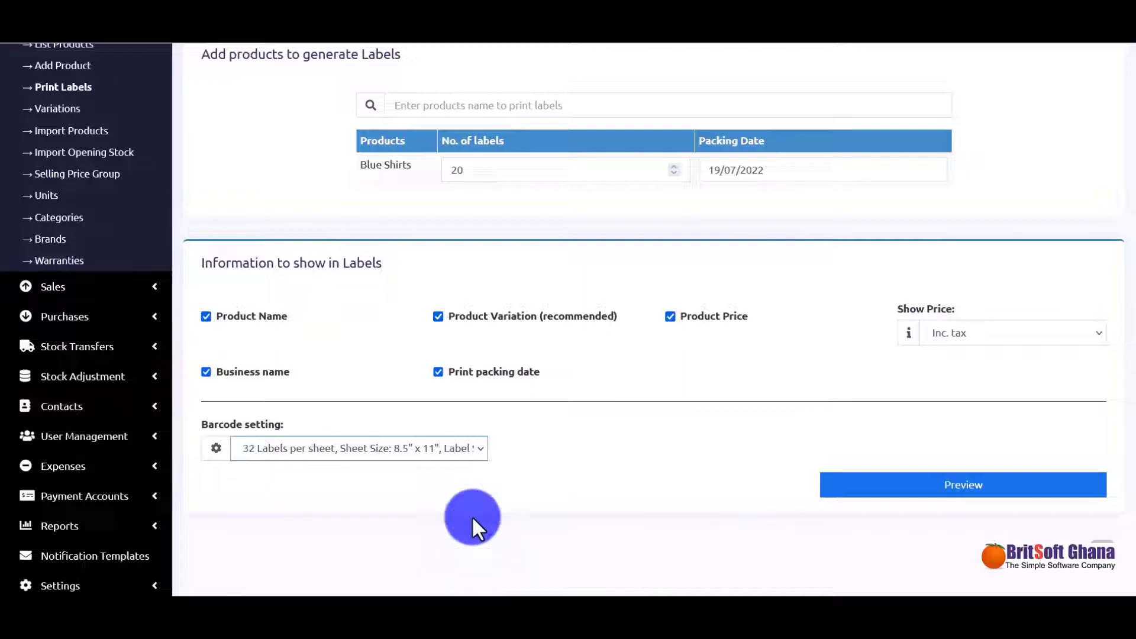
pyautogui.click(883, 491)
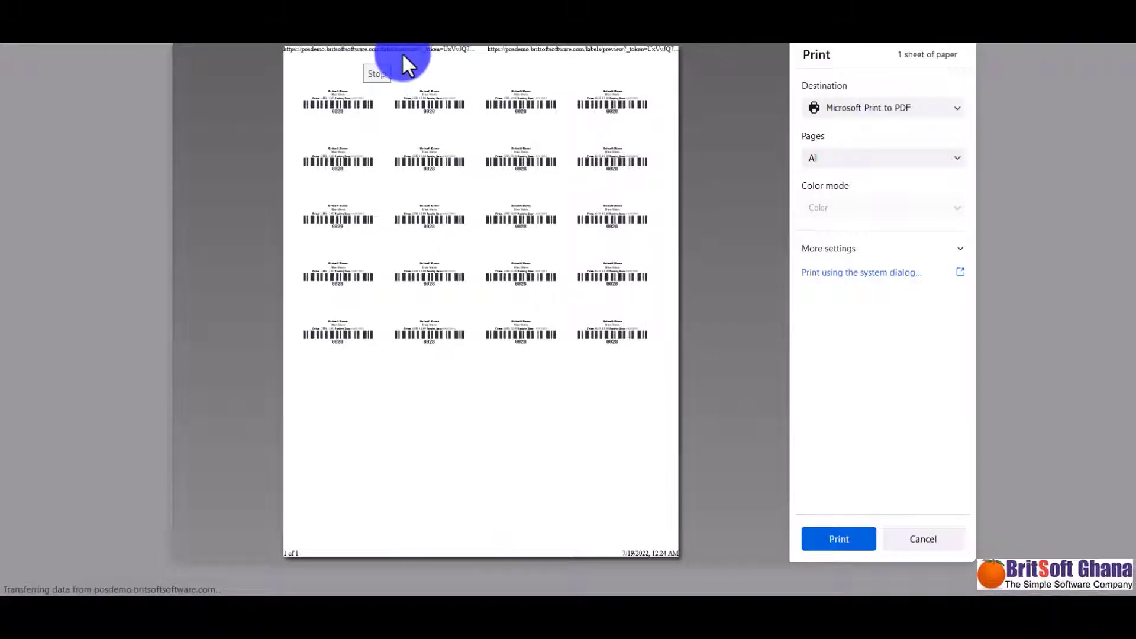
pyautogui.click(919, 537)
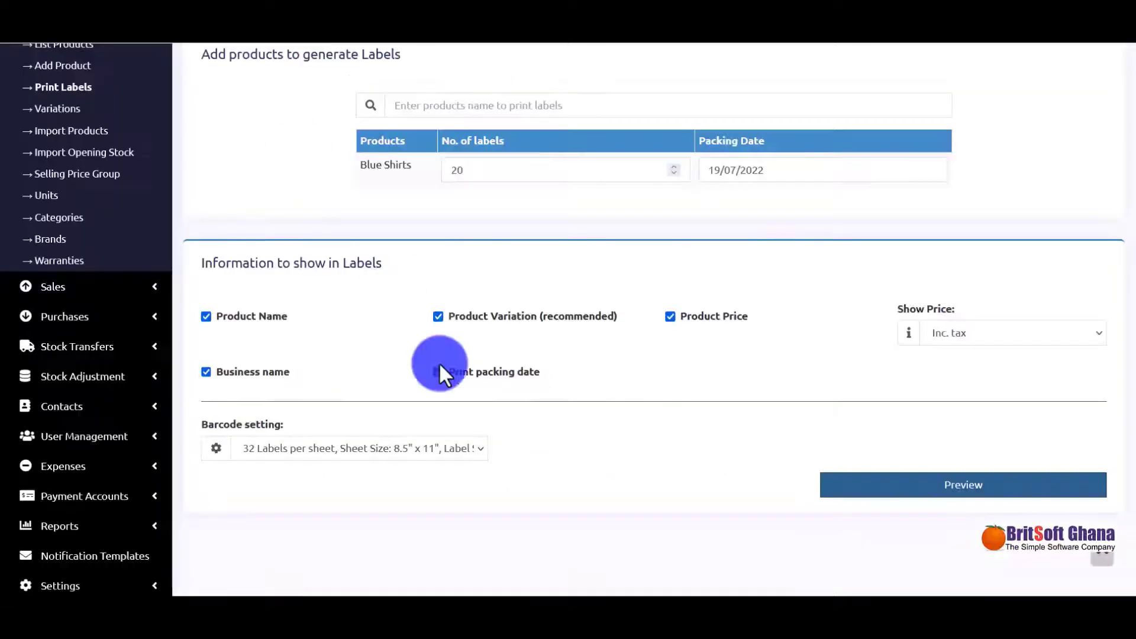
# Step: Review the Variations, Import Products, Import Opening Stock, Units and Categories pages of the product section
pyautogui.click(74, 116)
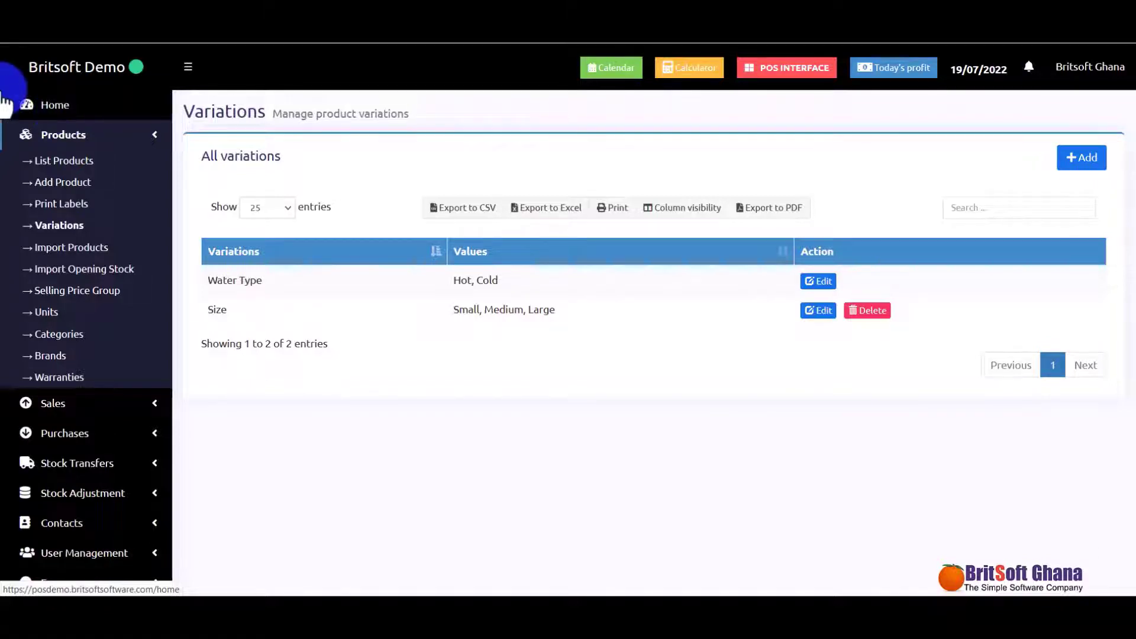
pyautogui.click(85, 259)
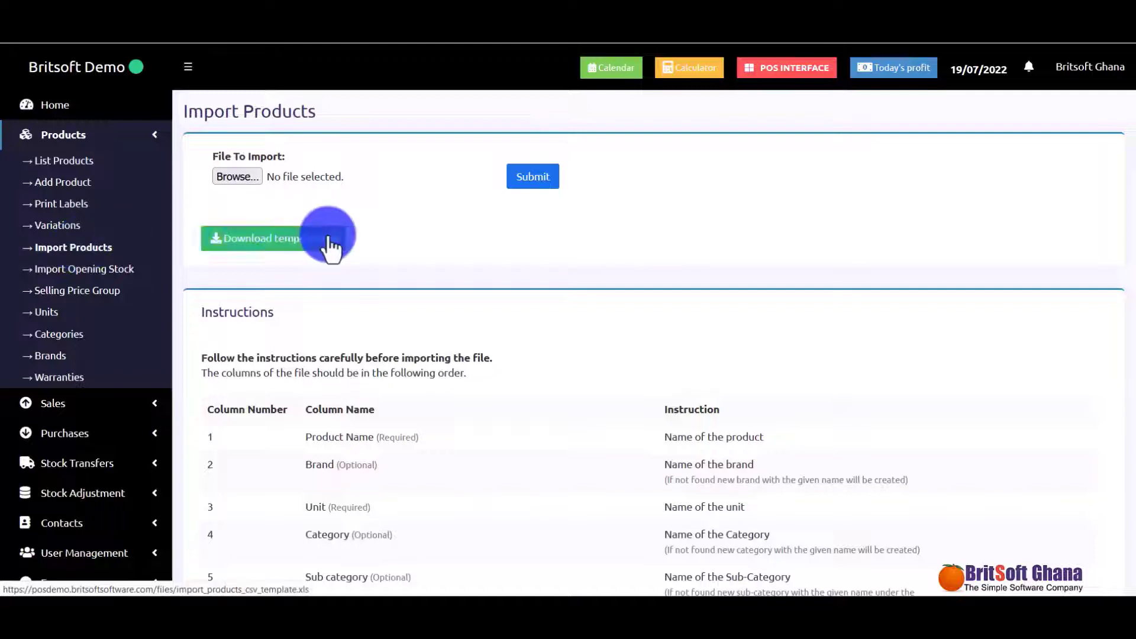
pyautogui.click(93, 271)
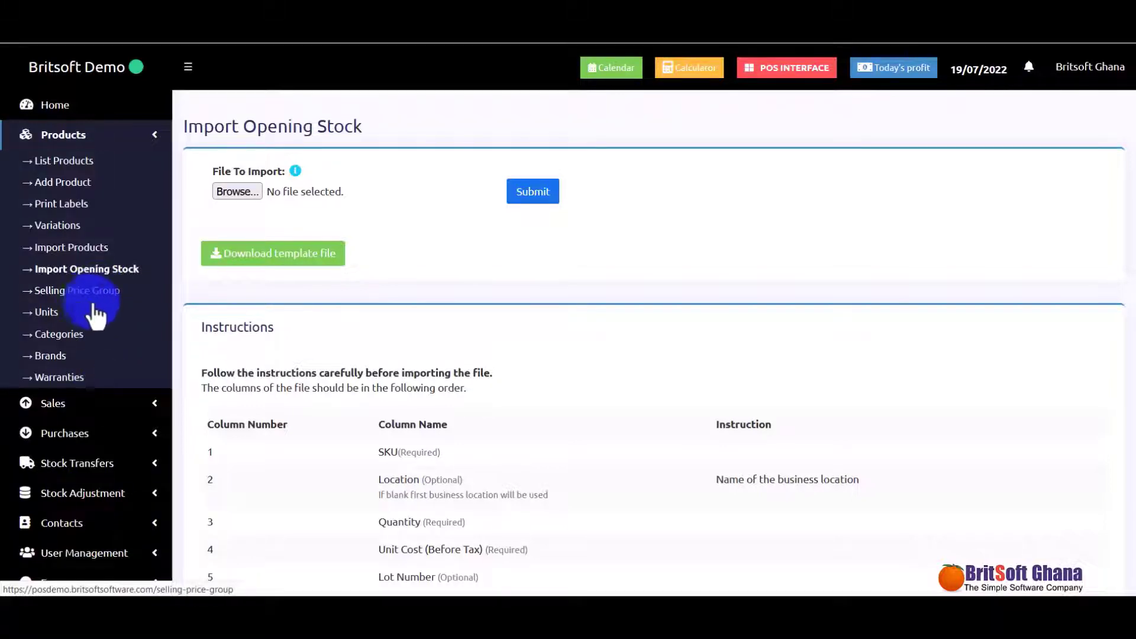
pyautogui.click(52, 317)
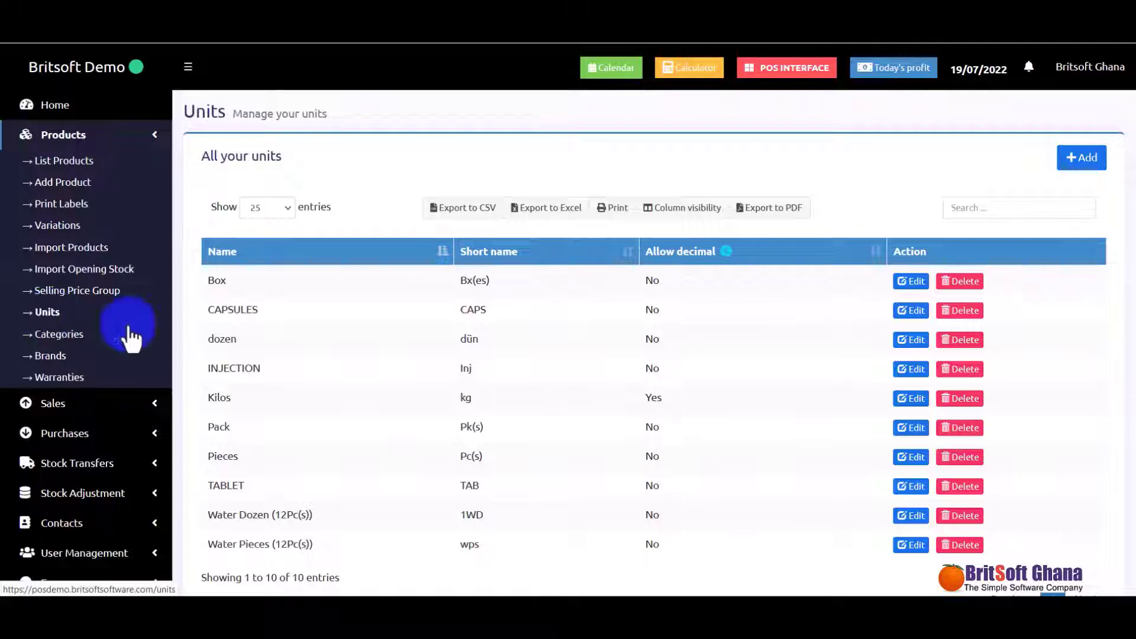
pyautogui.click(76, 339)
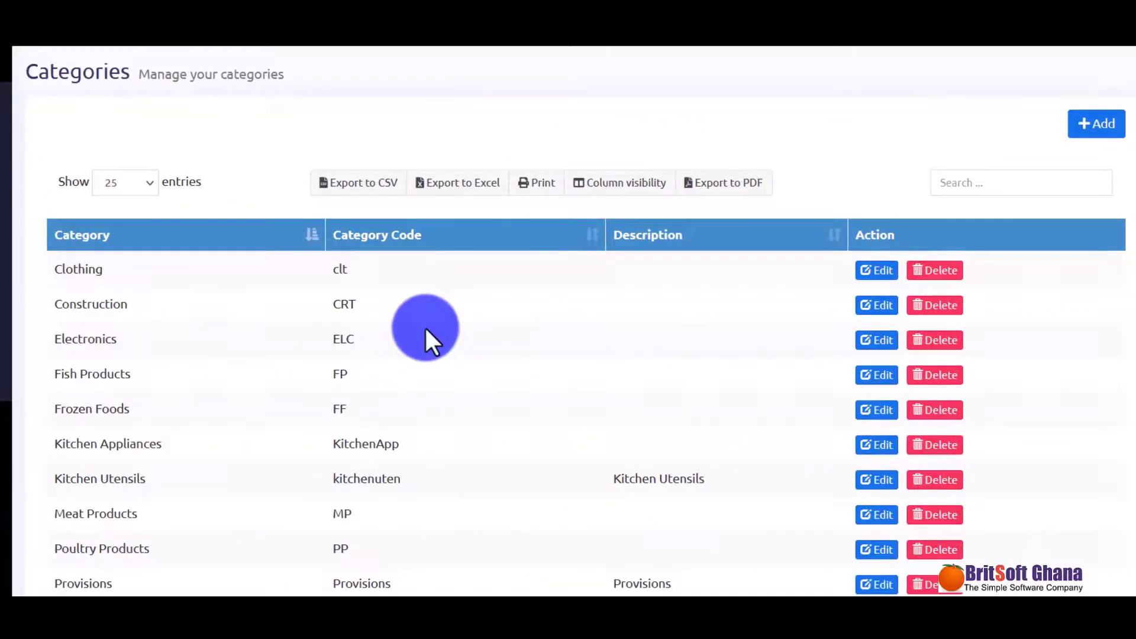
pyautogui.scroll(-2, 424, 325)
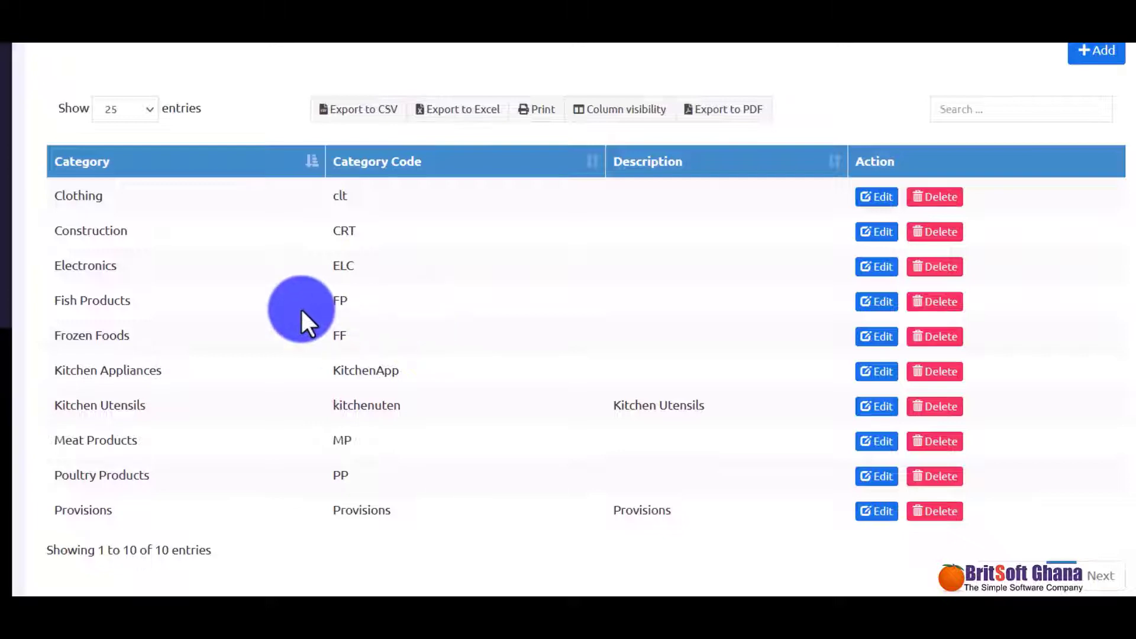
pyautogui.scroll(1, 300, 307)
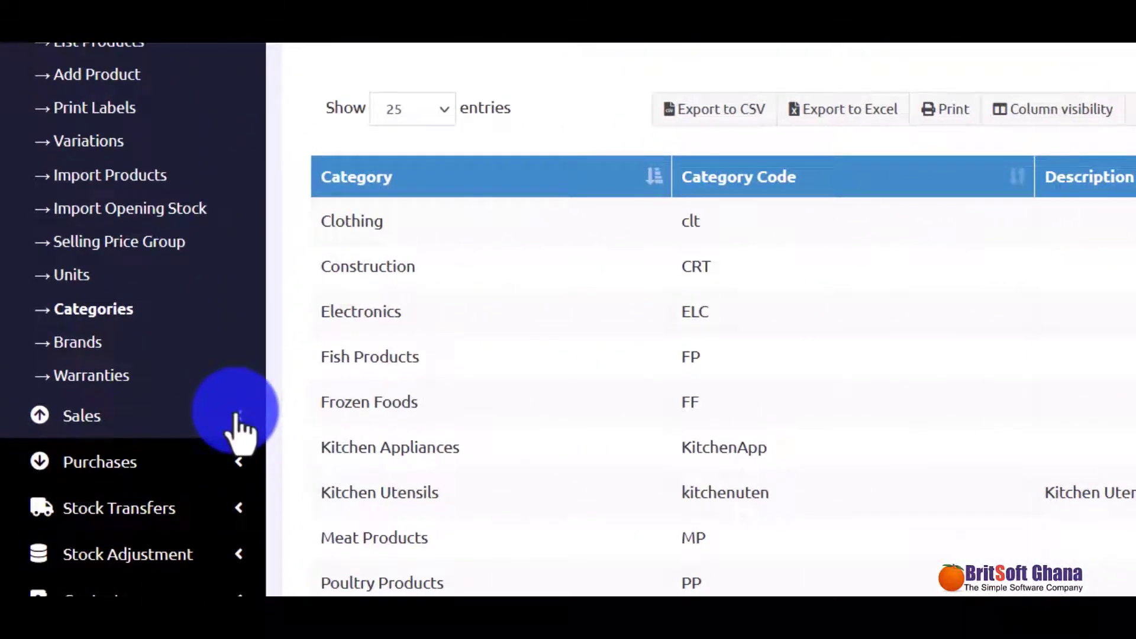
# Step: Open the Add Sale form, search for "wh" and add White T-Shirts to the sale
pyautogui.click(239, 416)
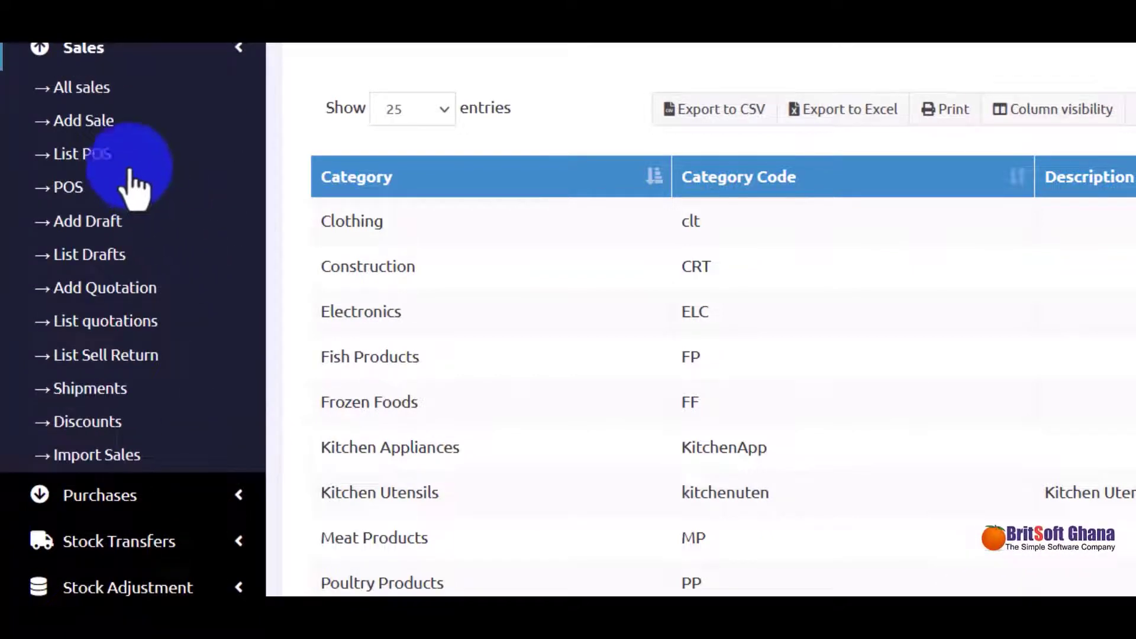
pyautogui.click(99, 128)
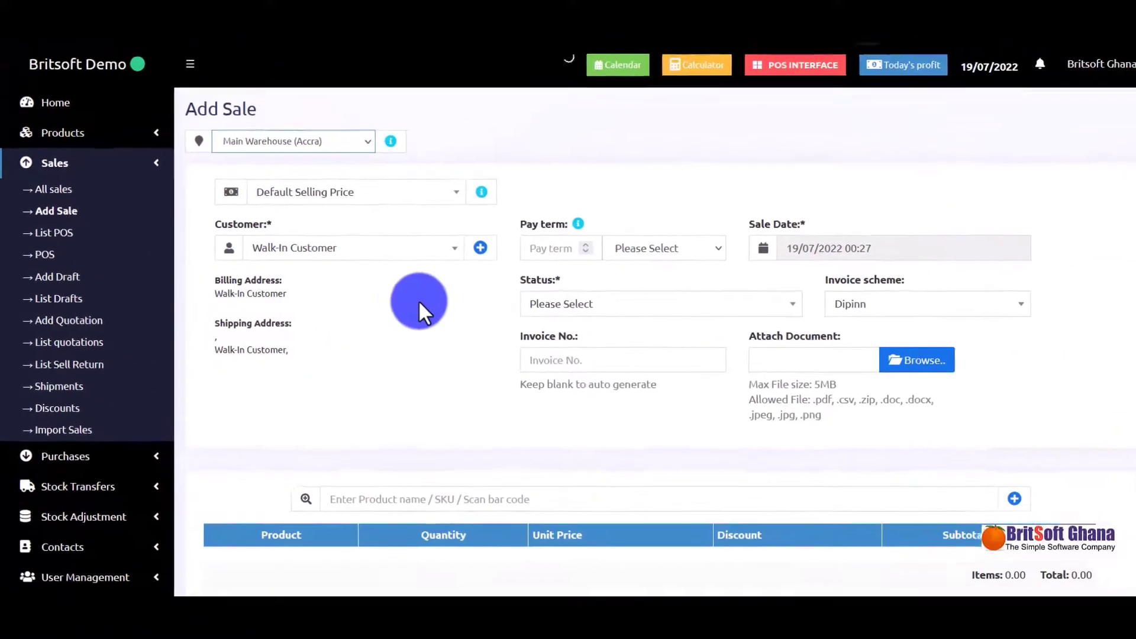
pyautogui.scroll(-1, 417, 300)
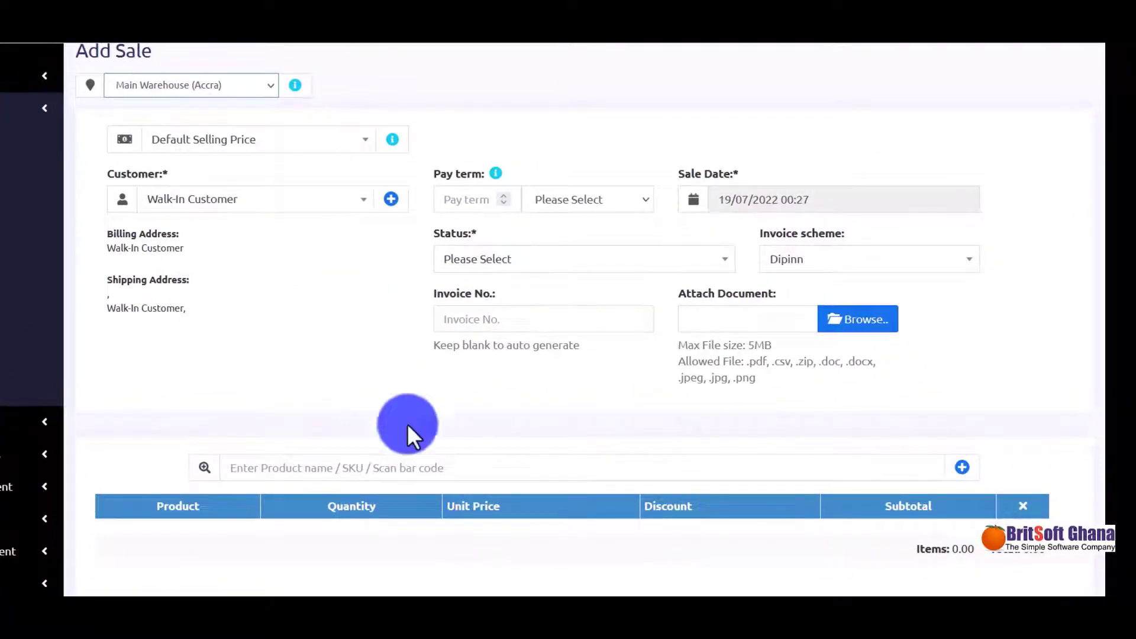
pyautogui.click(421, 473)
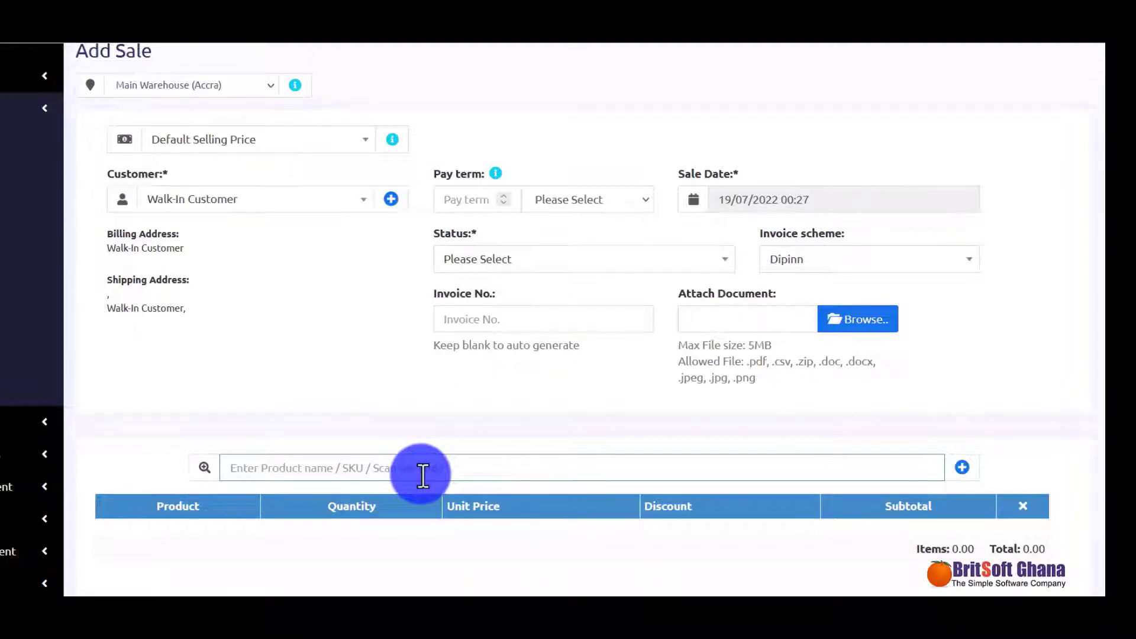
pyautogui.write('wh')
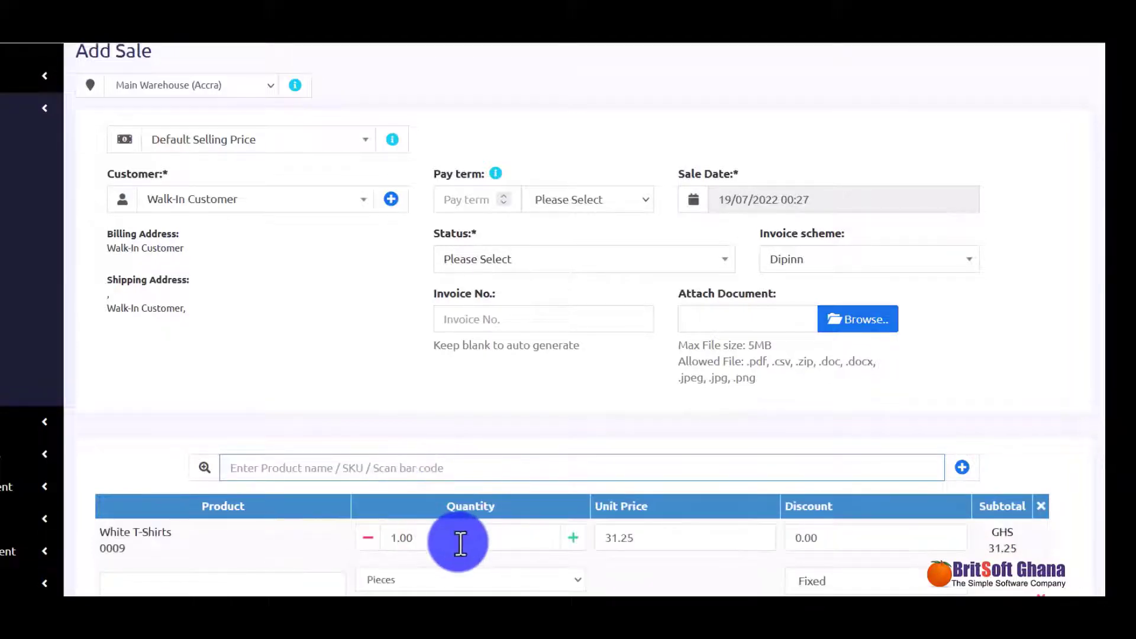
# Step: Set the quantity of White T-Shirts in the sale to 2 pieces
pyautogui.scroll(-1, 460, 542)
pyautogui.click(485, 462)
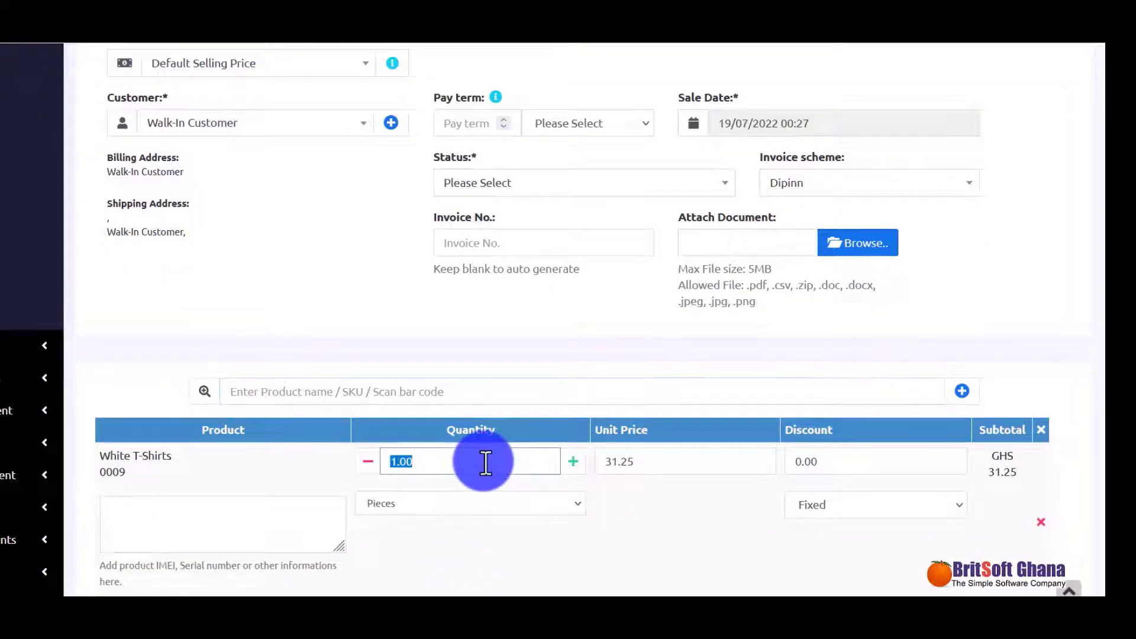
pyautogui.write('2')
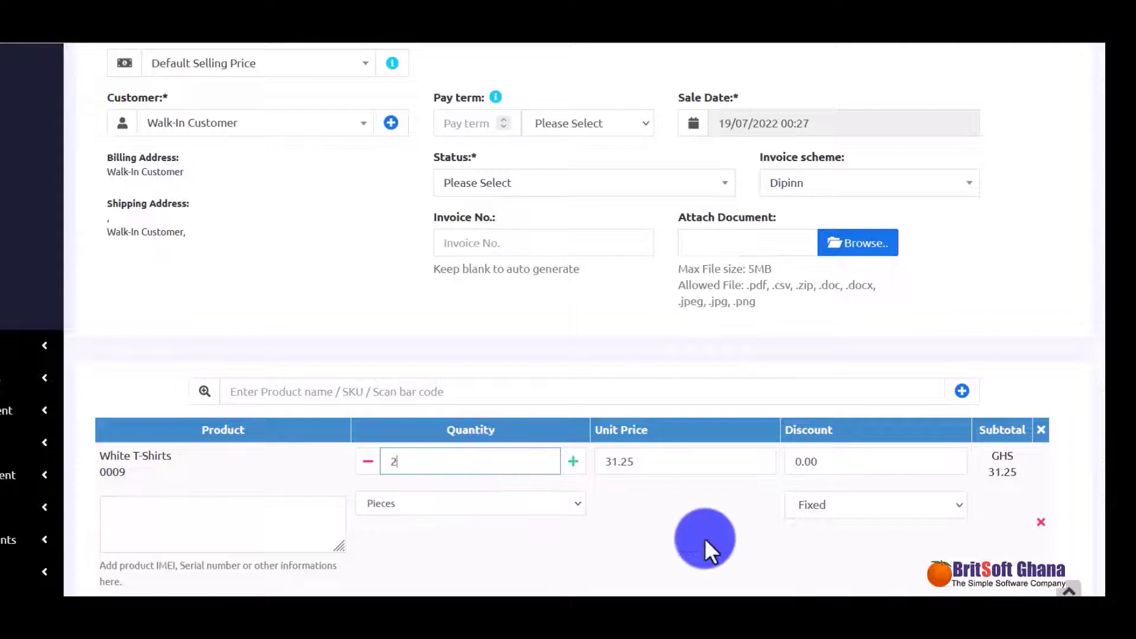
pyautogui.click(705, 538)
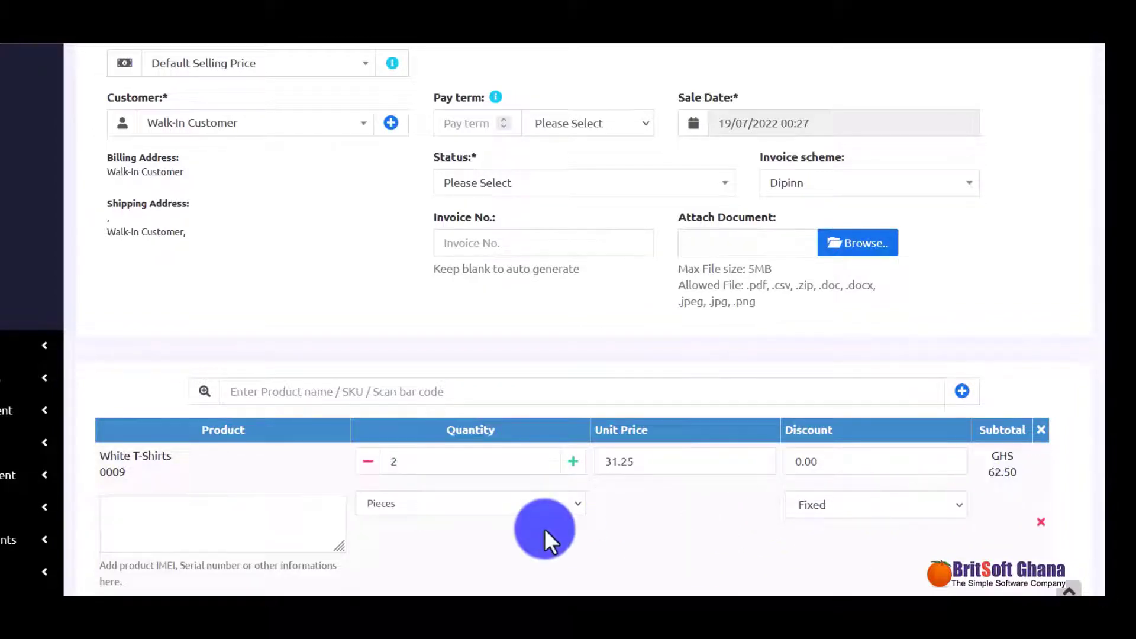
# Step: Set the period unit of the sale's pay term to Months
pyautogui.scroll(-4, 544, 528)
pyautogui.scroll(6, 545, 528)
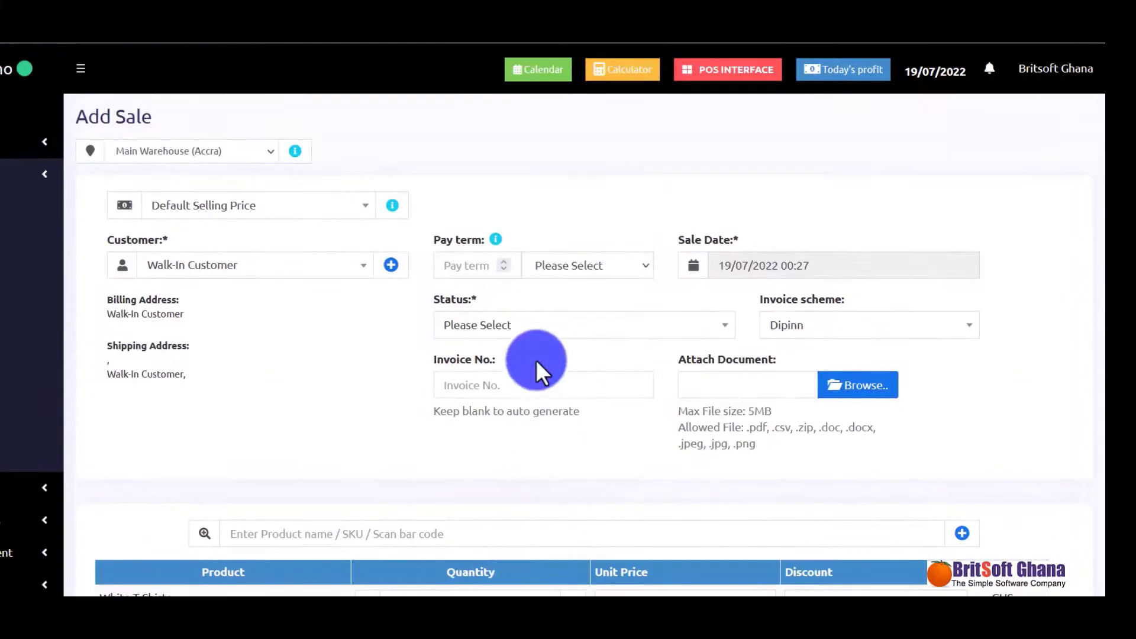
pyautogui.click(560, 272)
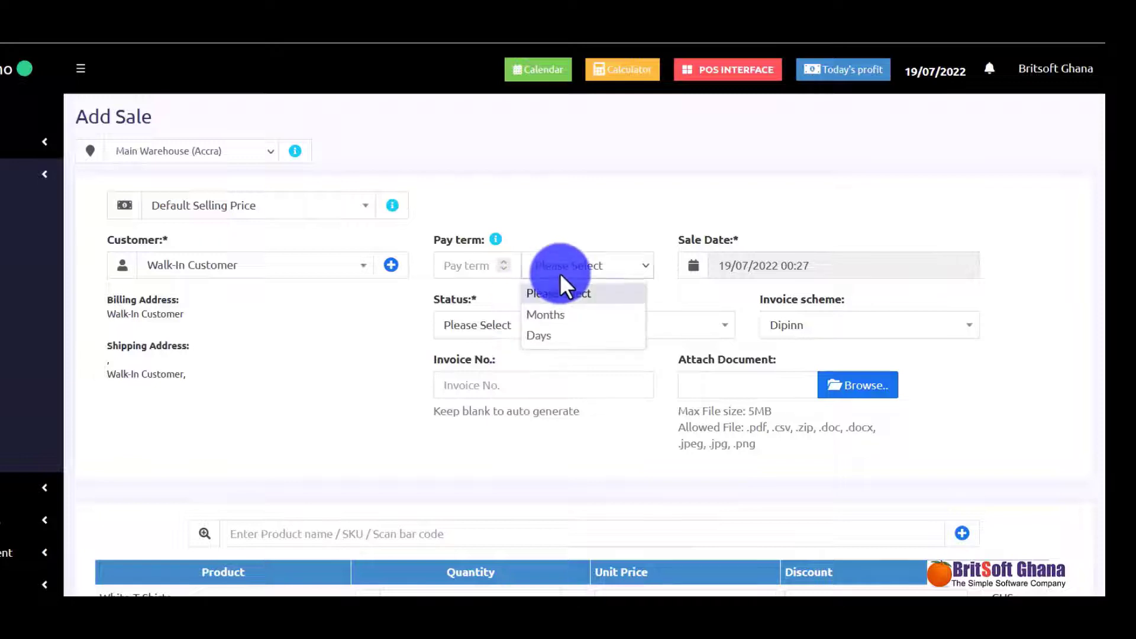
pyautogui.click(574, 317)
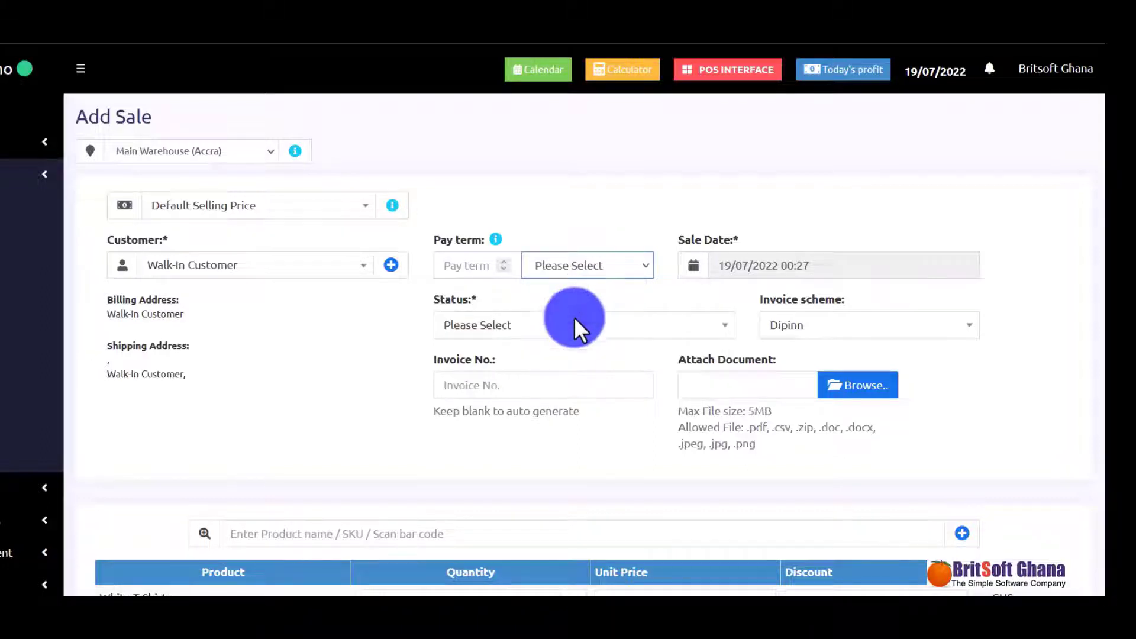
# Step: Switch the sale's status through Proforma, Quotation, Draft and Final, and set it back to Proforma
pyautogui.click(604, 324)
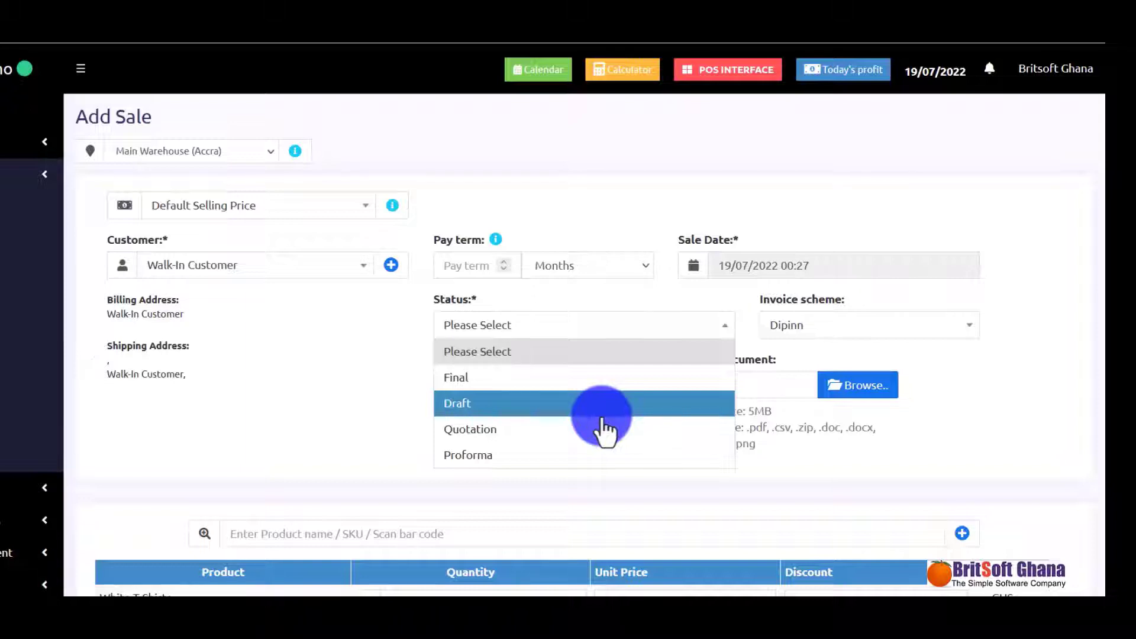
pyautogui.click(566, 457)
pyautogui.click(540, 324)
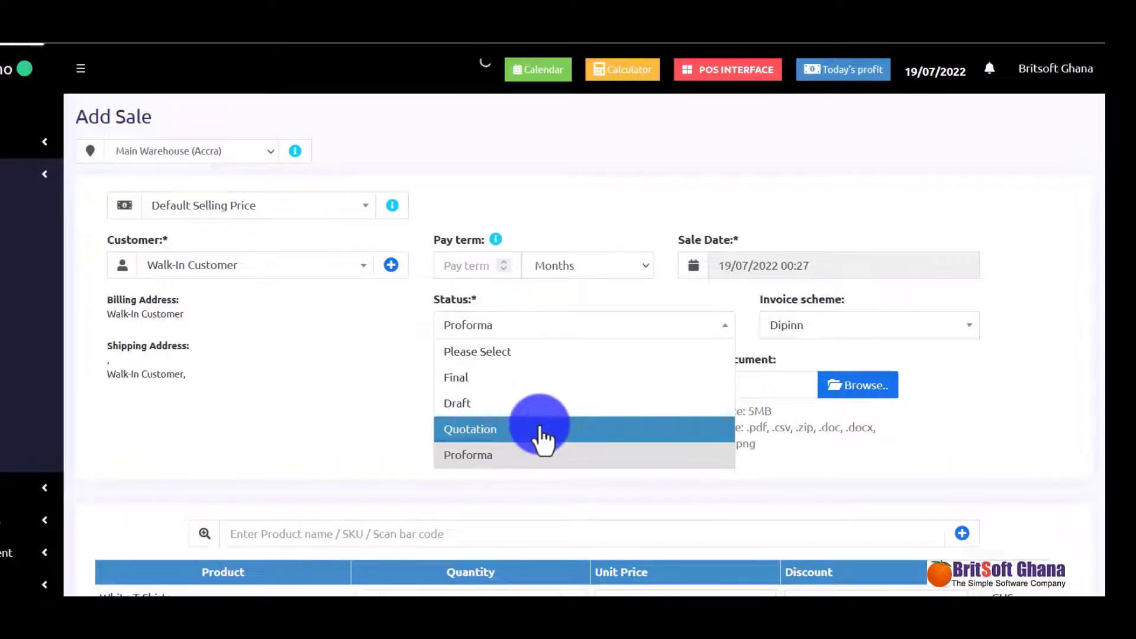
pyautogui.click(542, 438)
pyautogui.click(538, 319)
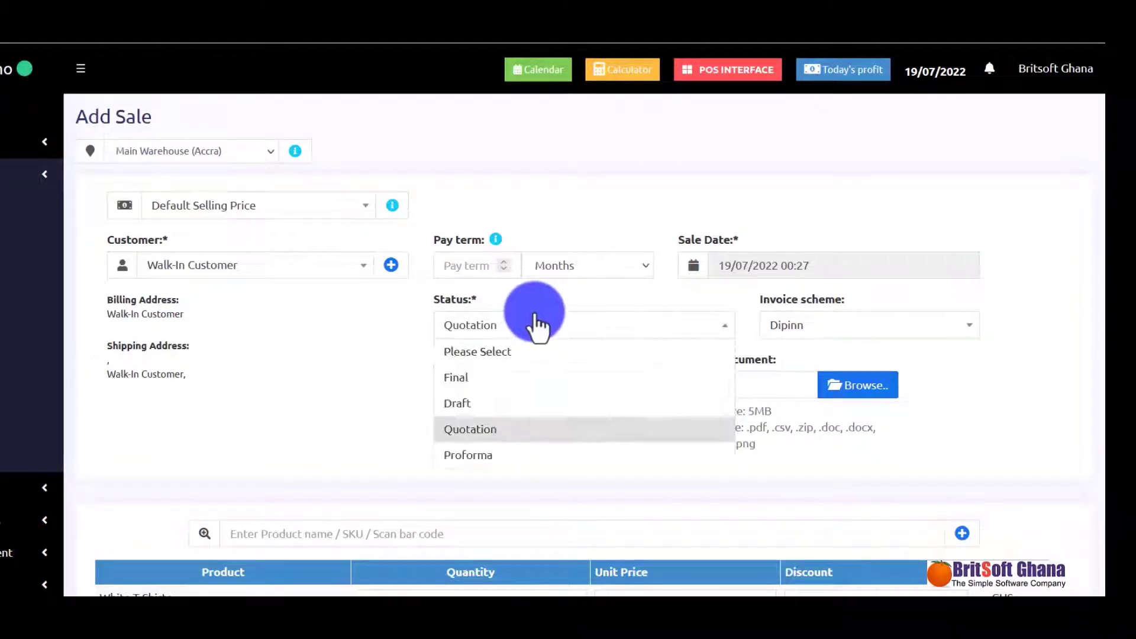
pyautogui.click(529, 409)
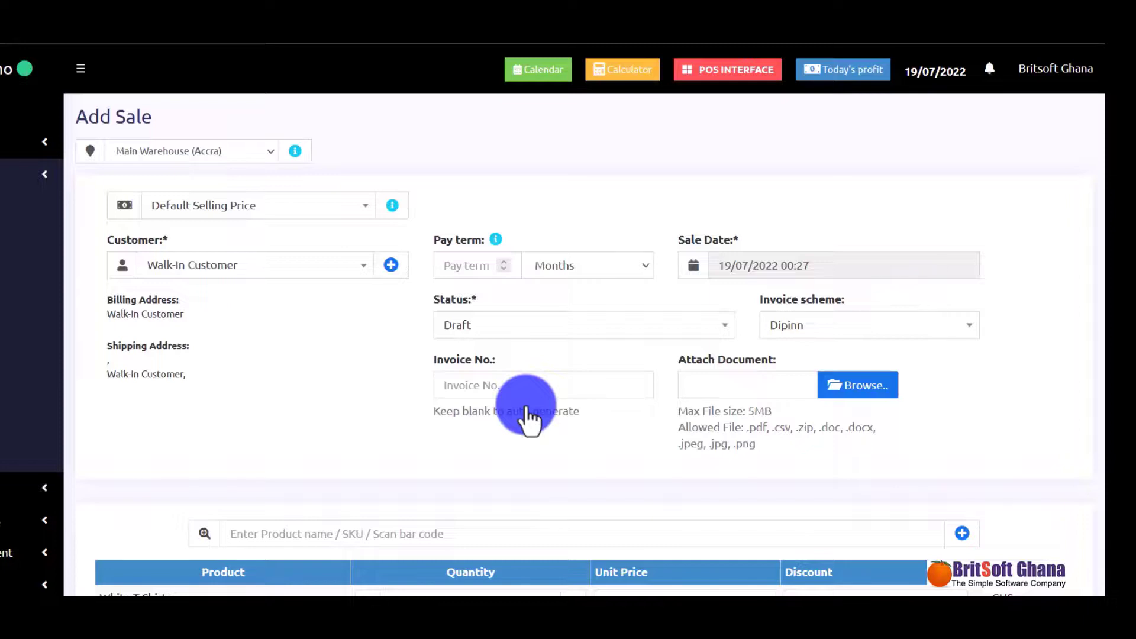
pyautogui.click(559, 333)
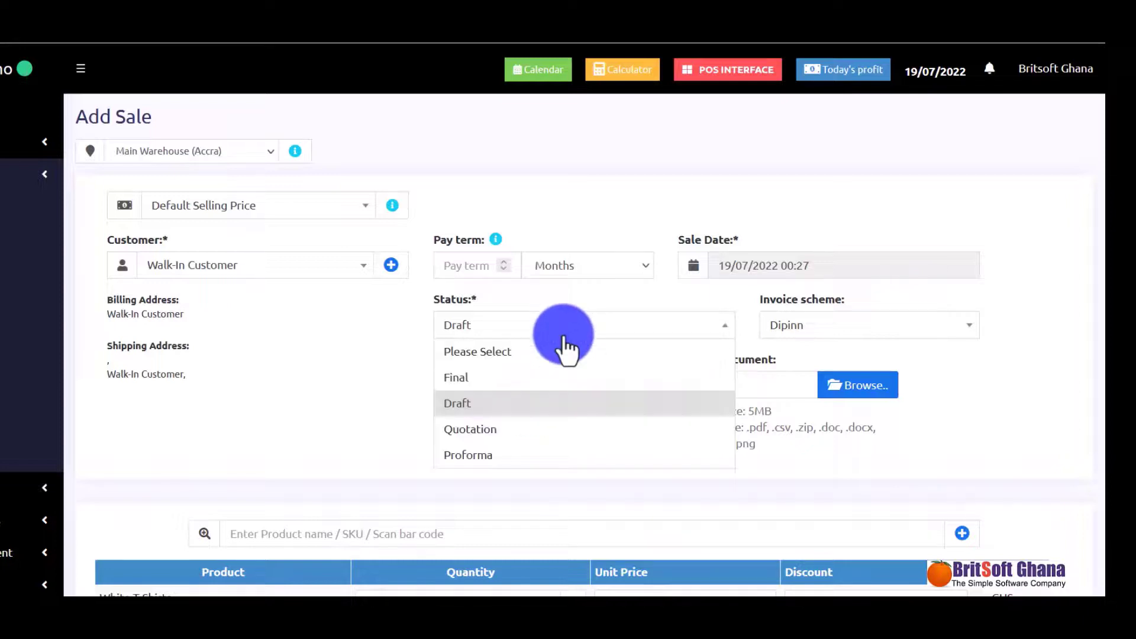
pyautogui.click(541, 382)
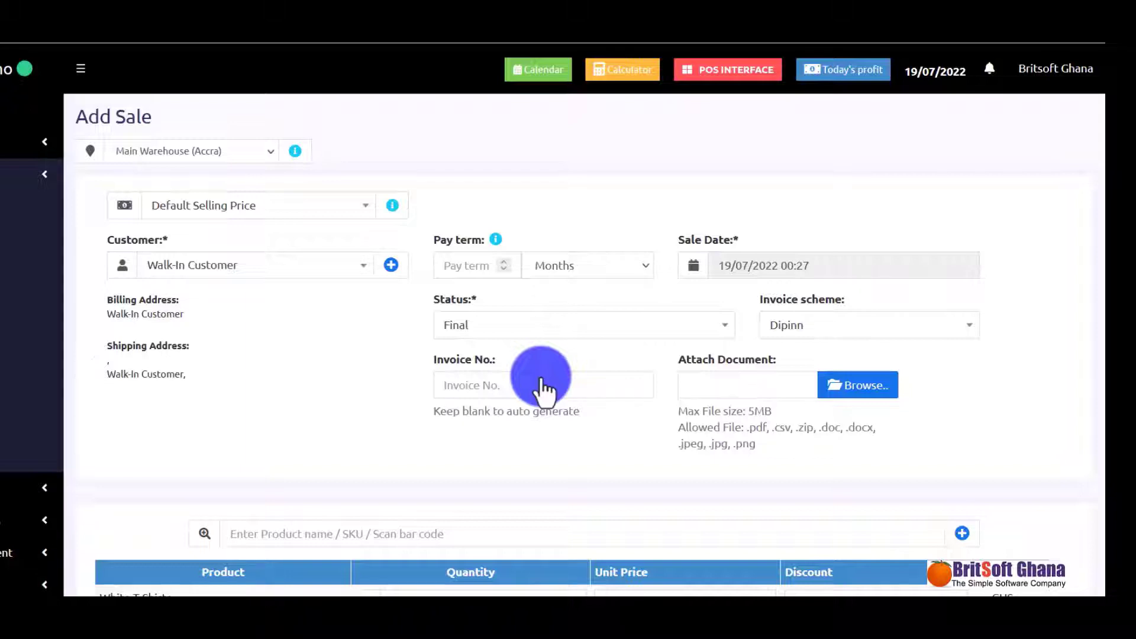
pyautogui.click(586, 330)
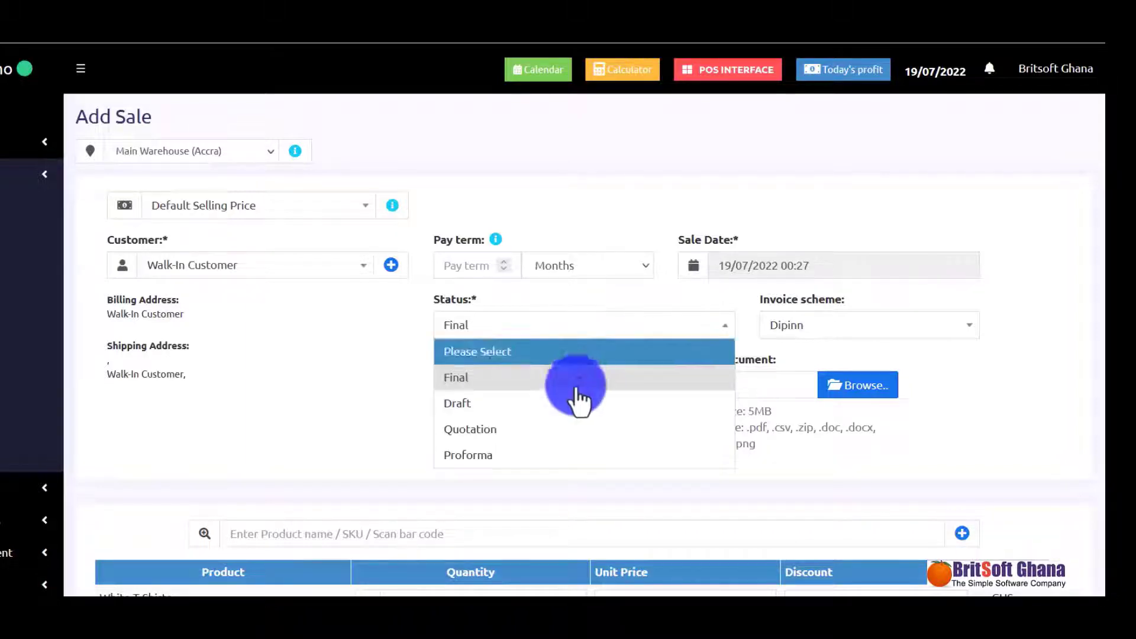
pyautogui.click(553, 456)
# Step: Review the sale form's remaining sections, including the options for Discount Type and Shipping Status
pyautogui.scroll(-1, 661, 469)
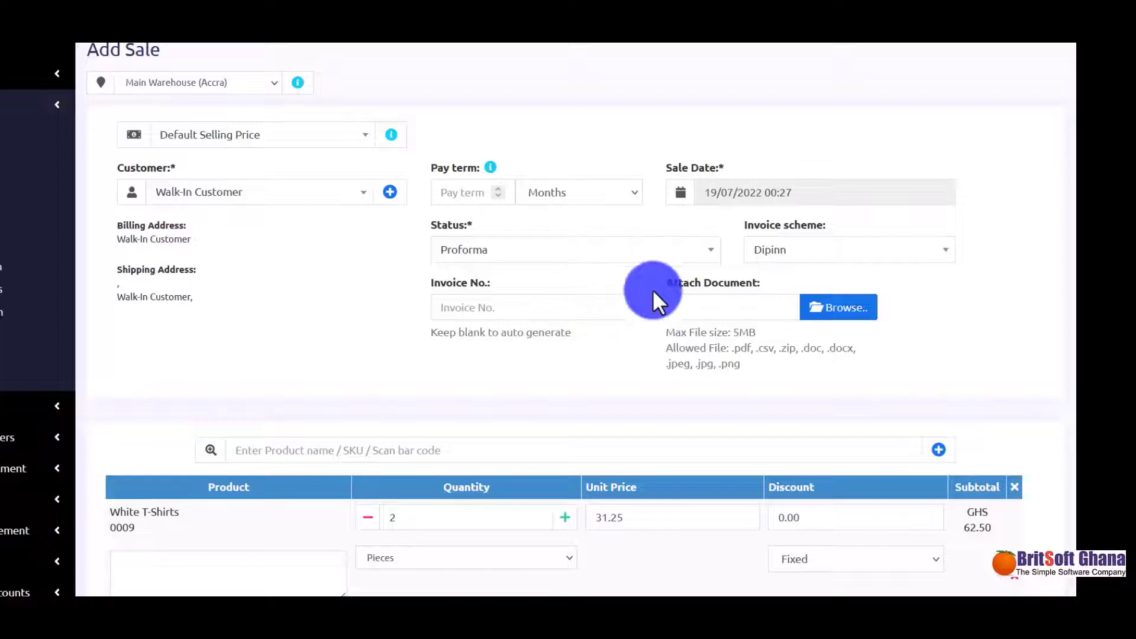
pyautogui.scroll(-10, 682, 317)
pyautogui.scroll(-1, 682, 318)
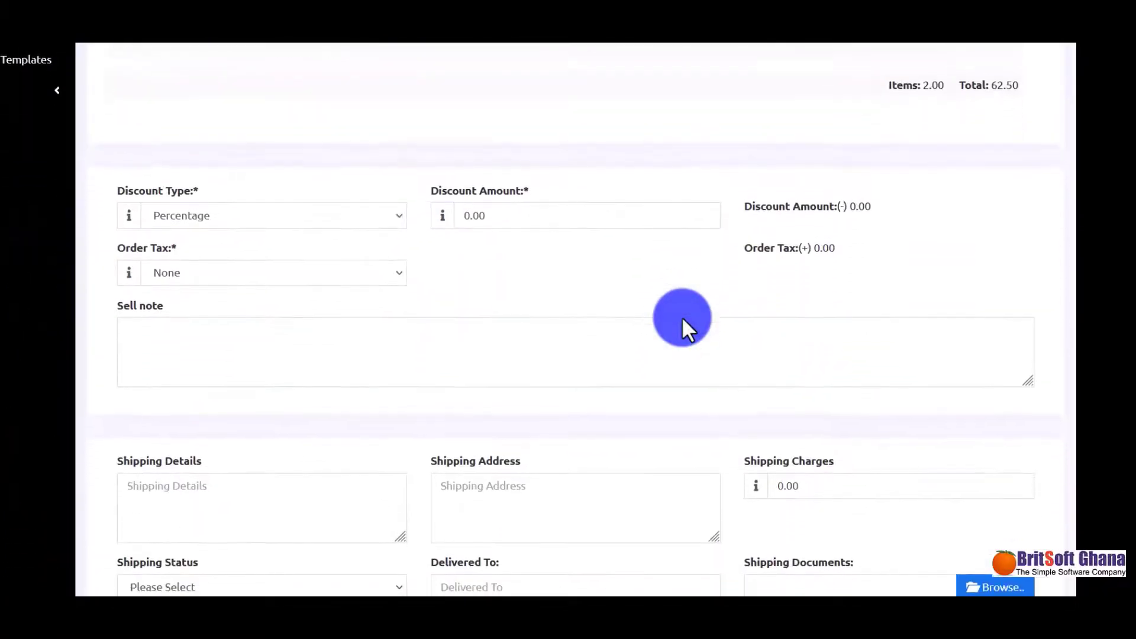
pyautogui.click(342, 204)
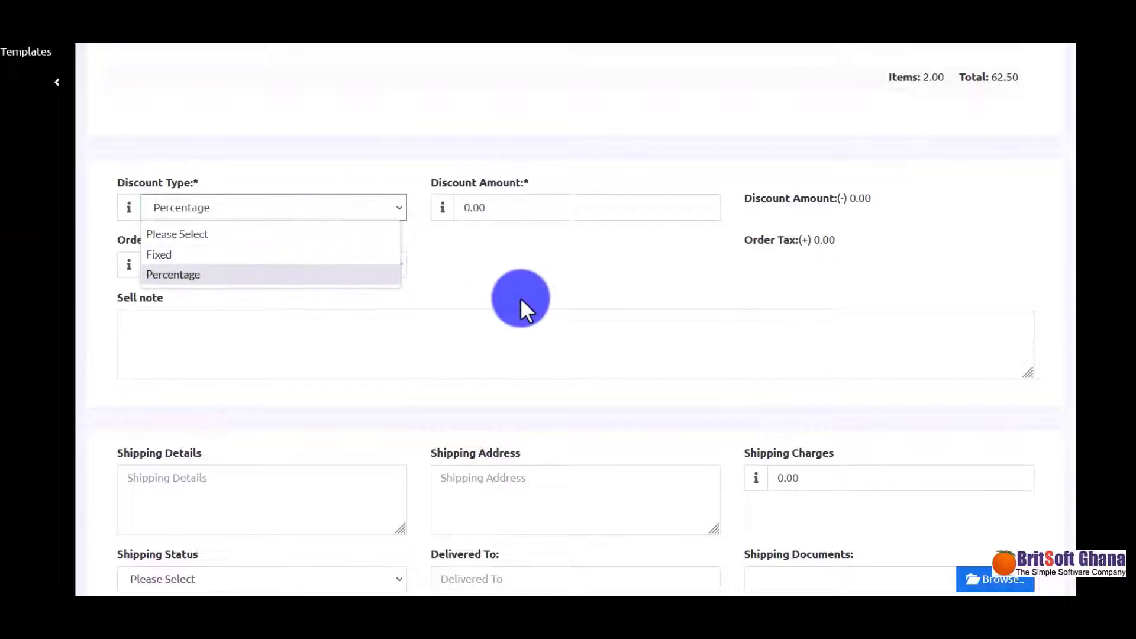
pyautogui.click(520, 297)
pyautogui.scroll(-1, 532, 332)
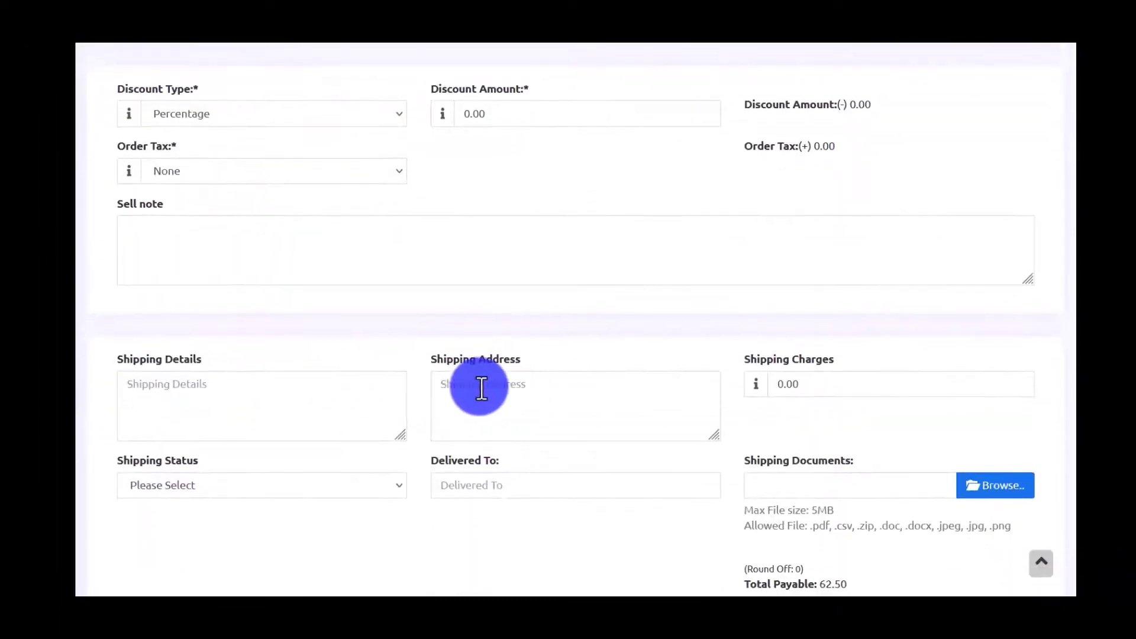
pyautogui.click(343, 489)
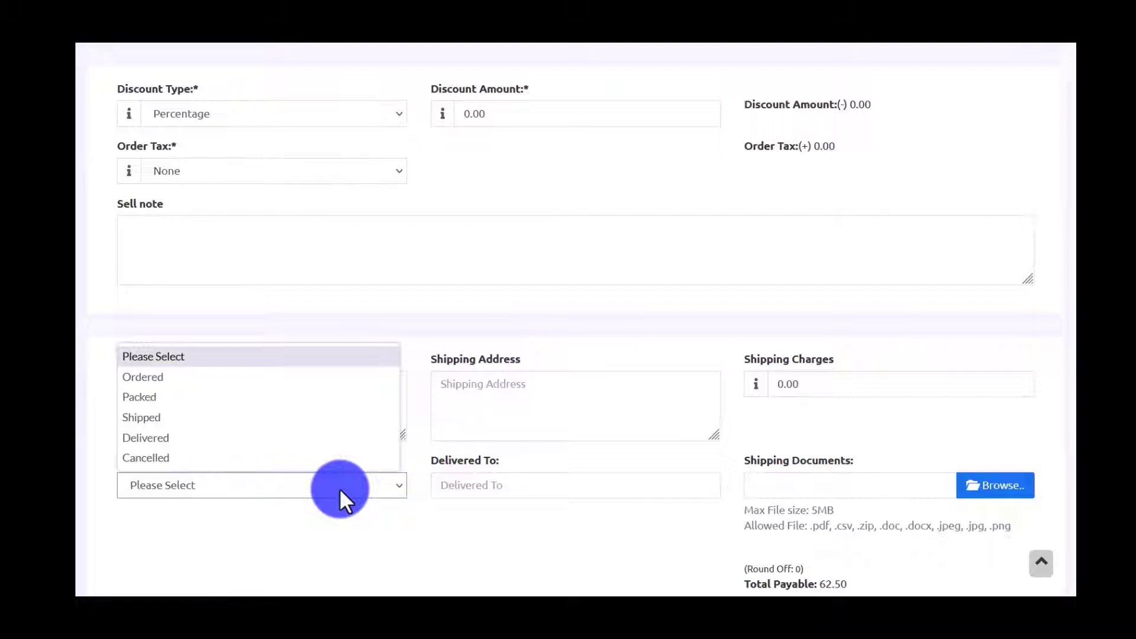
pyautogui.click(428, 300)
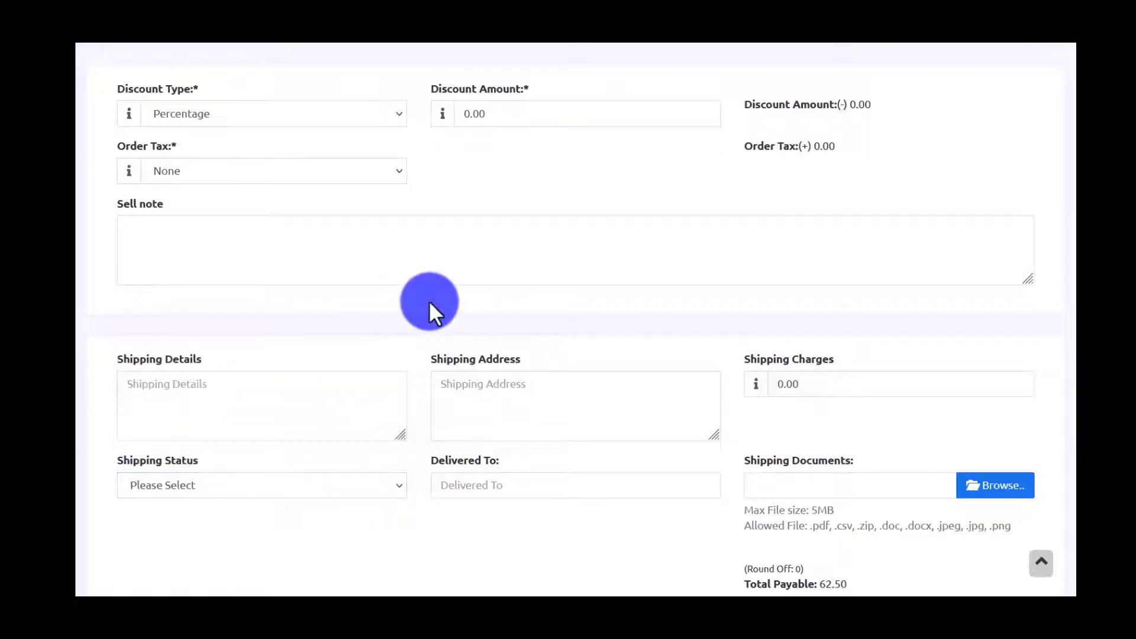
pyautogui.scroll(-1, 430, 326)
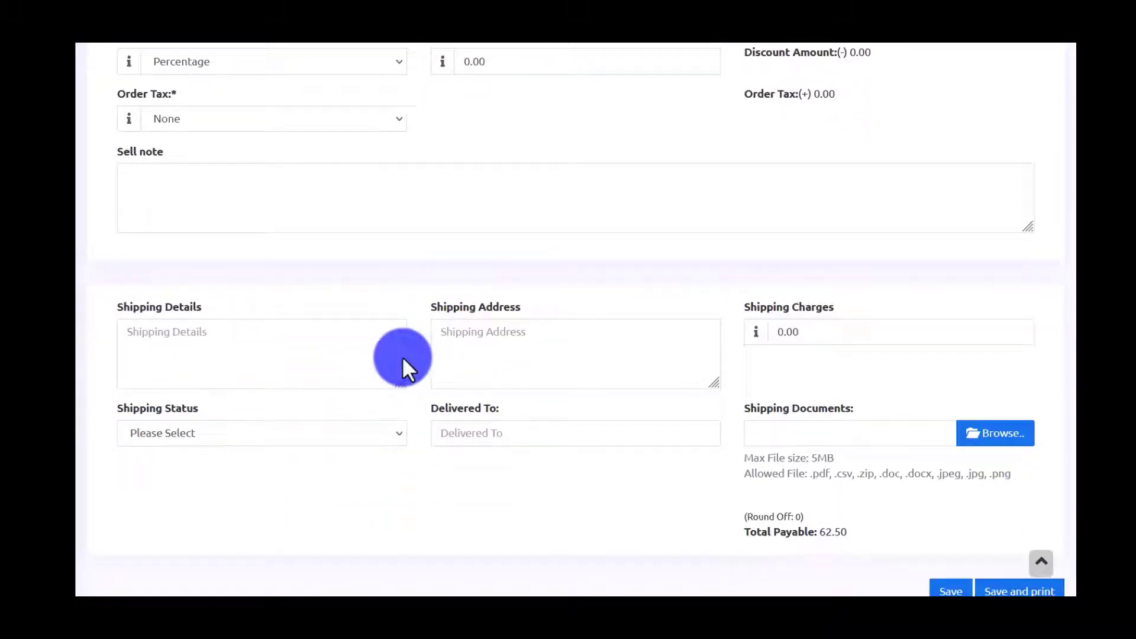
pyautogui.click(363, 438)
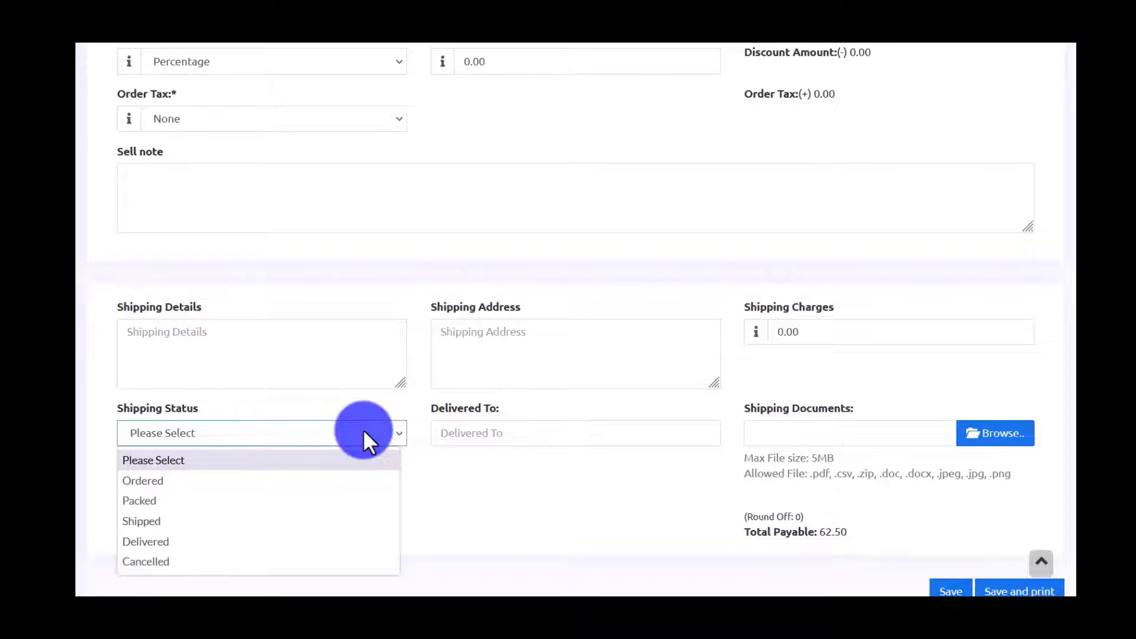
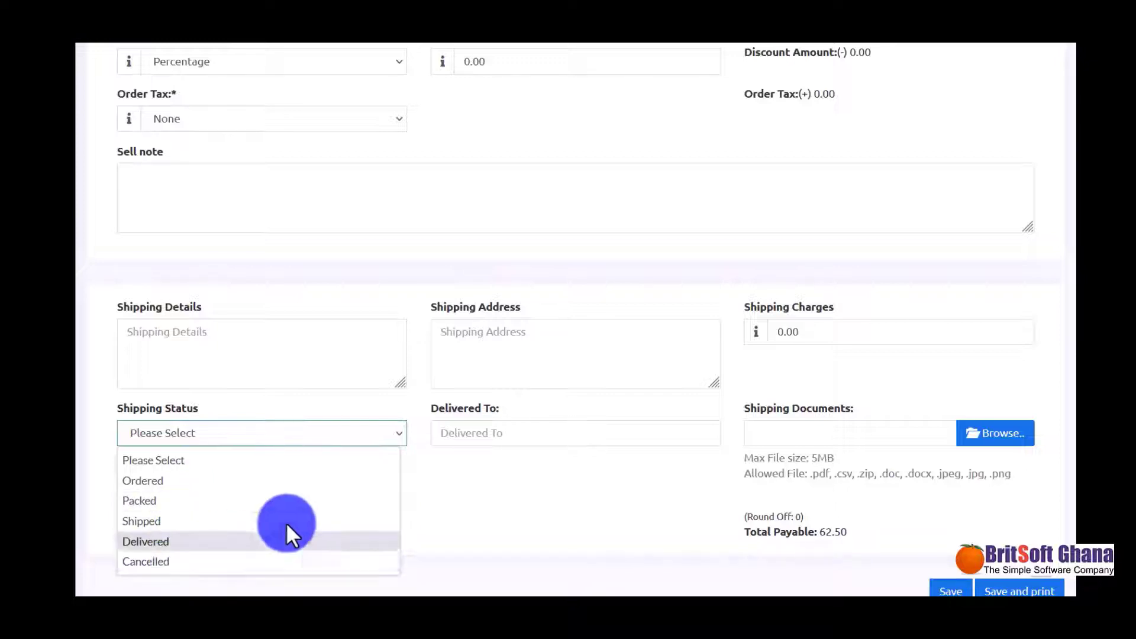
# Step: Leave the Add Sale page without saving and review the Add Quotation form and the Import Sales page
pyautogui.scroll(5, 538, 540)
pyautogui.scroll(8, 538, 540)
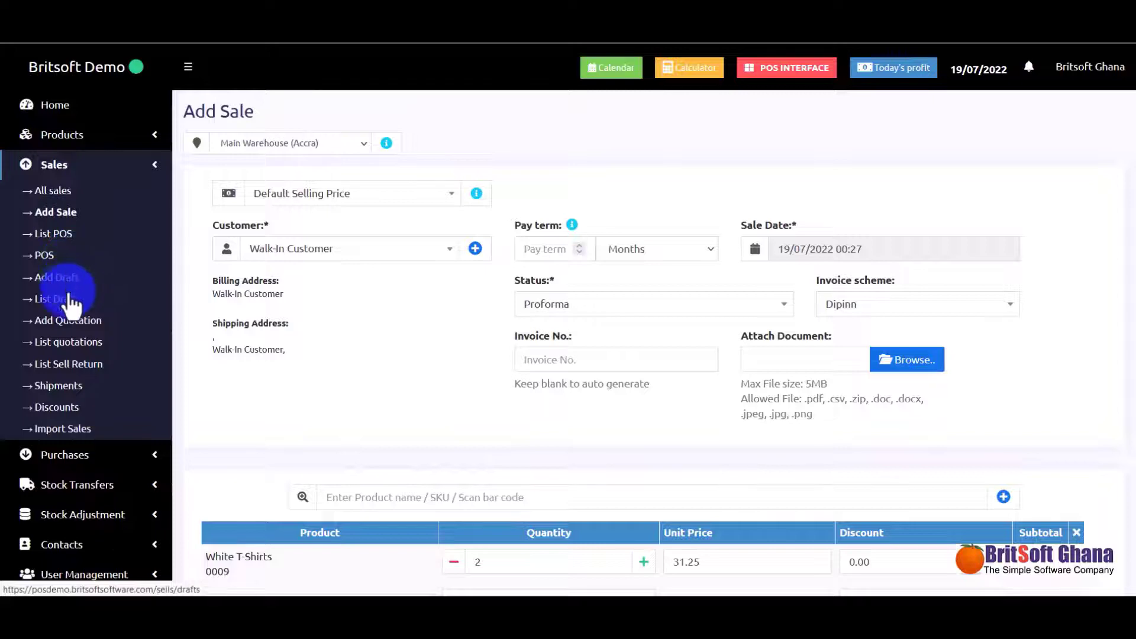
pyautogui.click(71, 322)
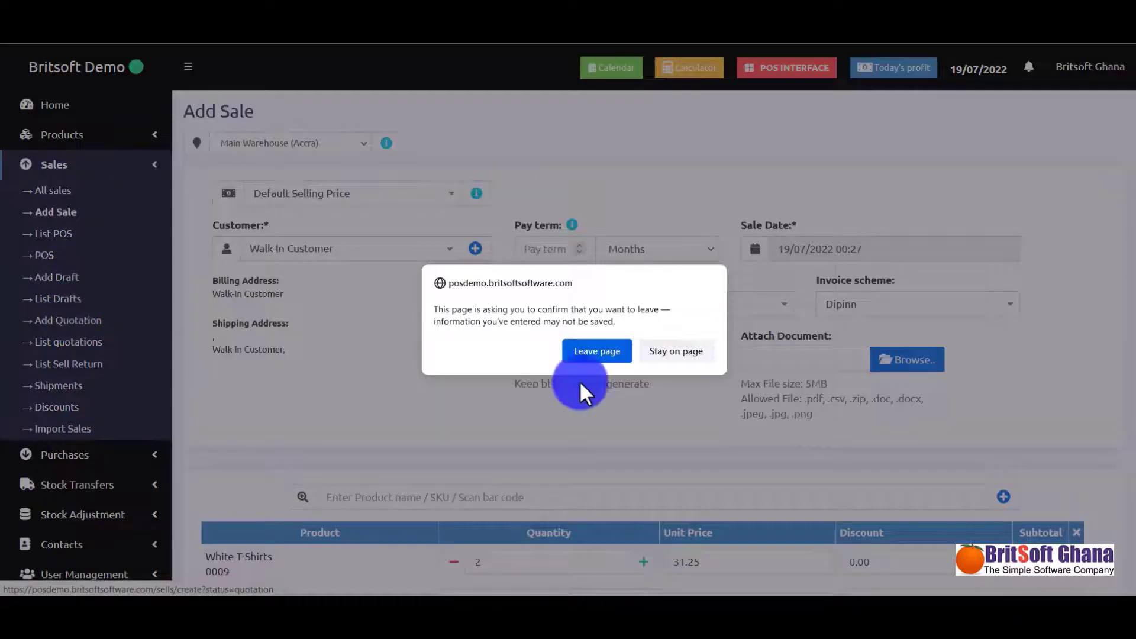
pyautogui.click(592, 352)
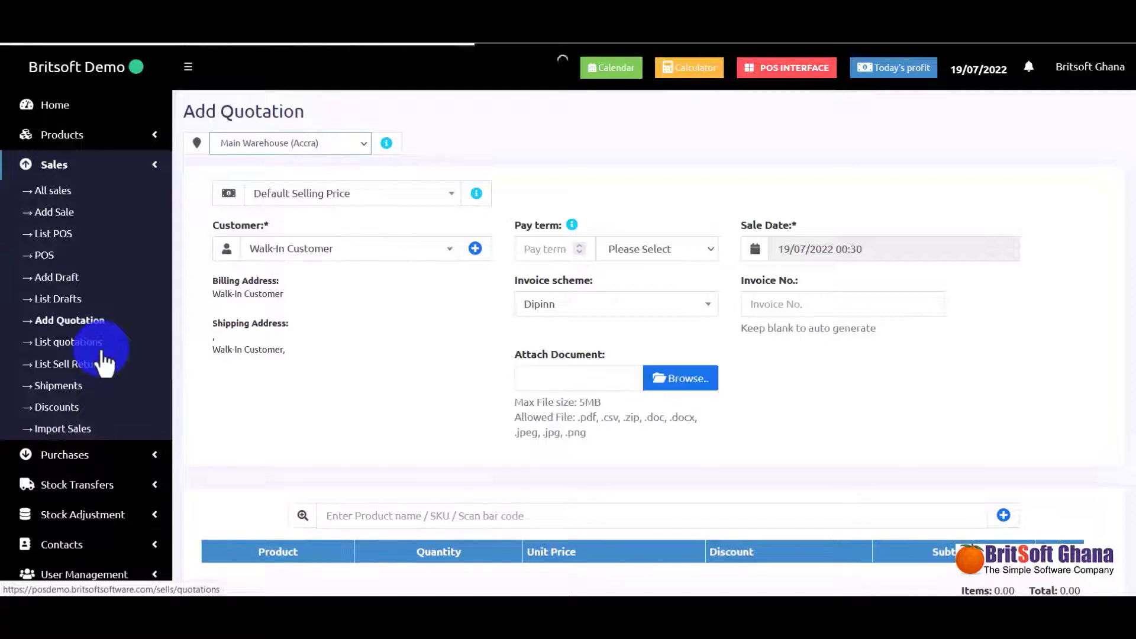
pyautogui.scroll(-5, 410, 417)
pyautogui.scroll(4, 411, 418)
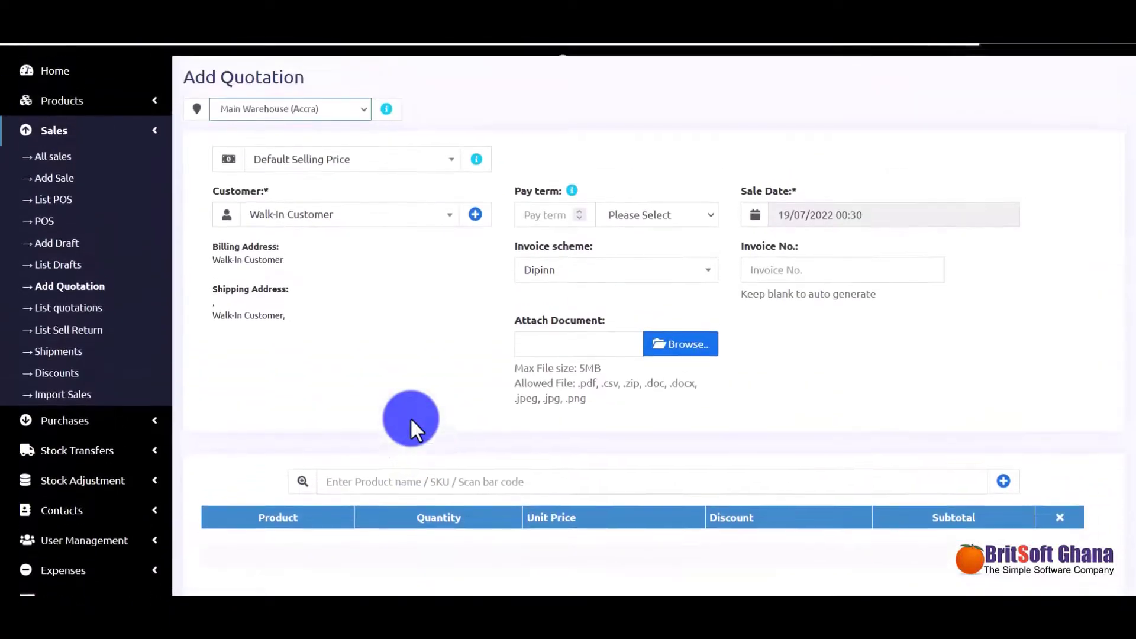
pyautogui.click(86, 399)
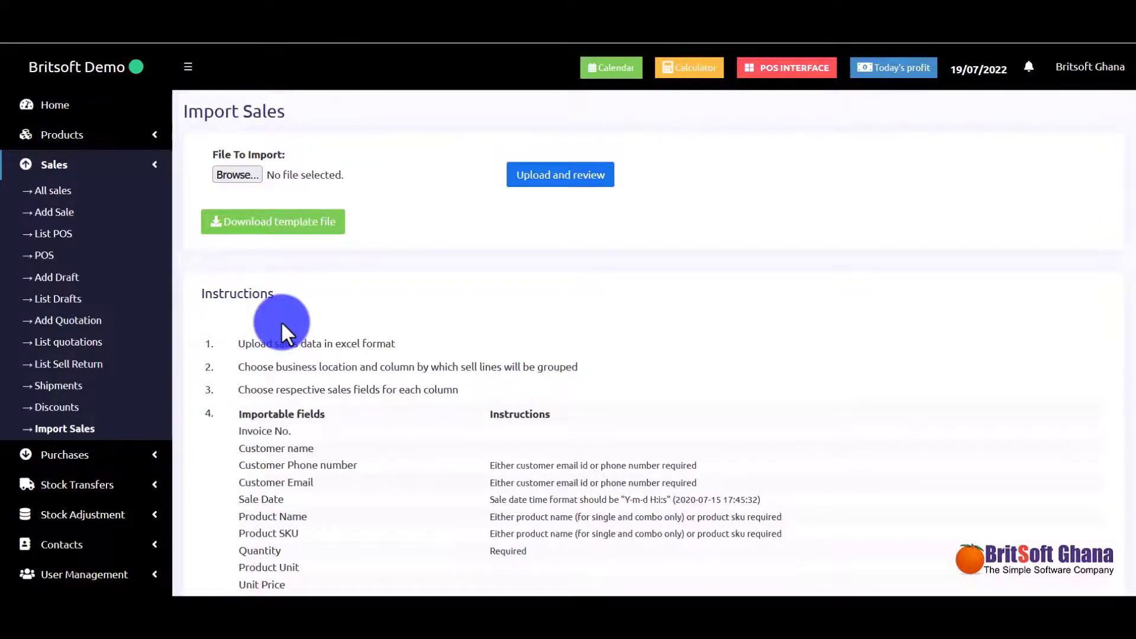
pyautogui.scroll(-2, 281, 321)
# Step: Open the Add Purchase form, search suppliers for "chin" to choose Chinna, and set the business location to Main Warehouse (Accra)
pyautogui.click(142, 380)
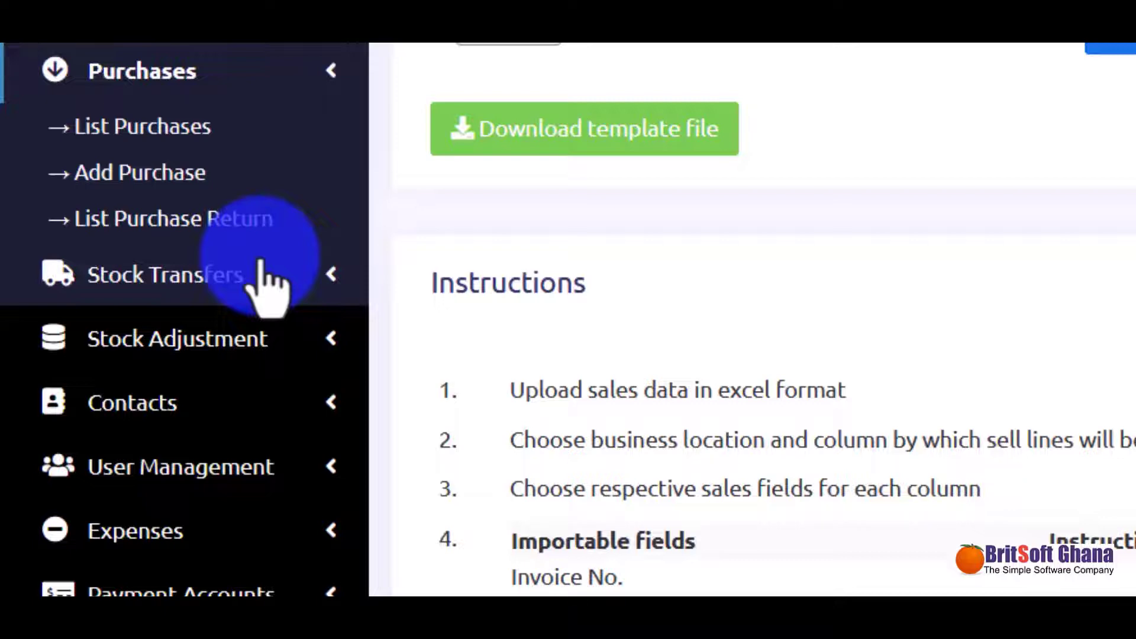
pyautogui.click(175, 195)
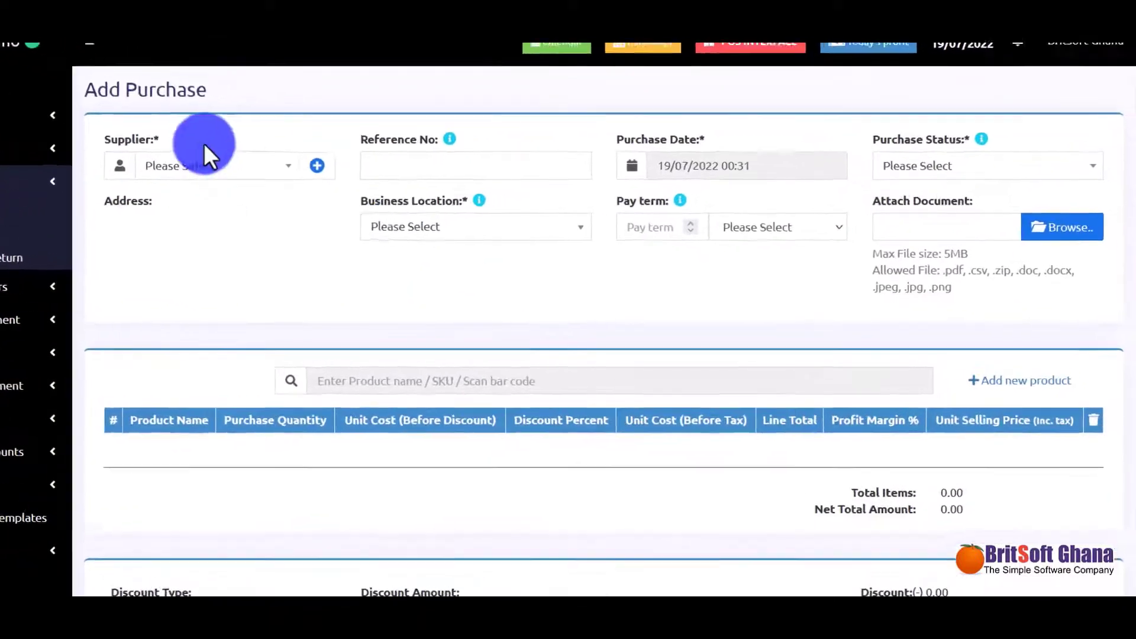
pyautogui.click(127, 160)
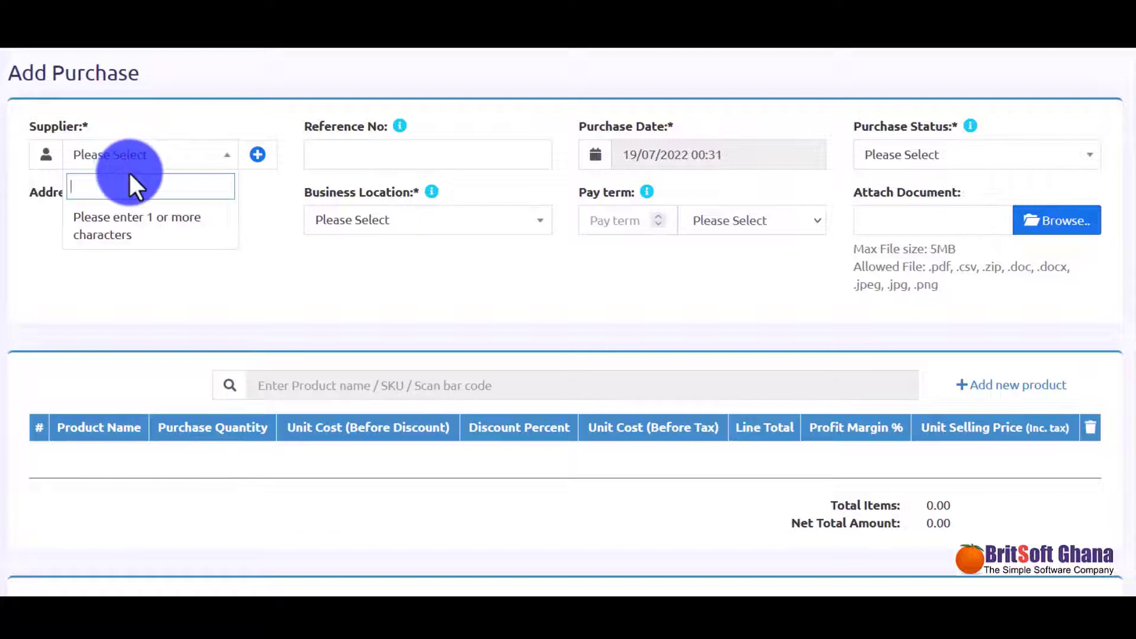
pyautogui.write('chin')
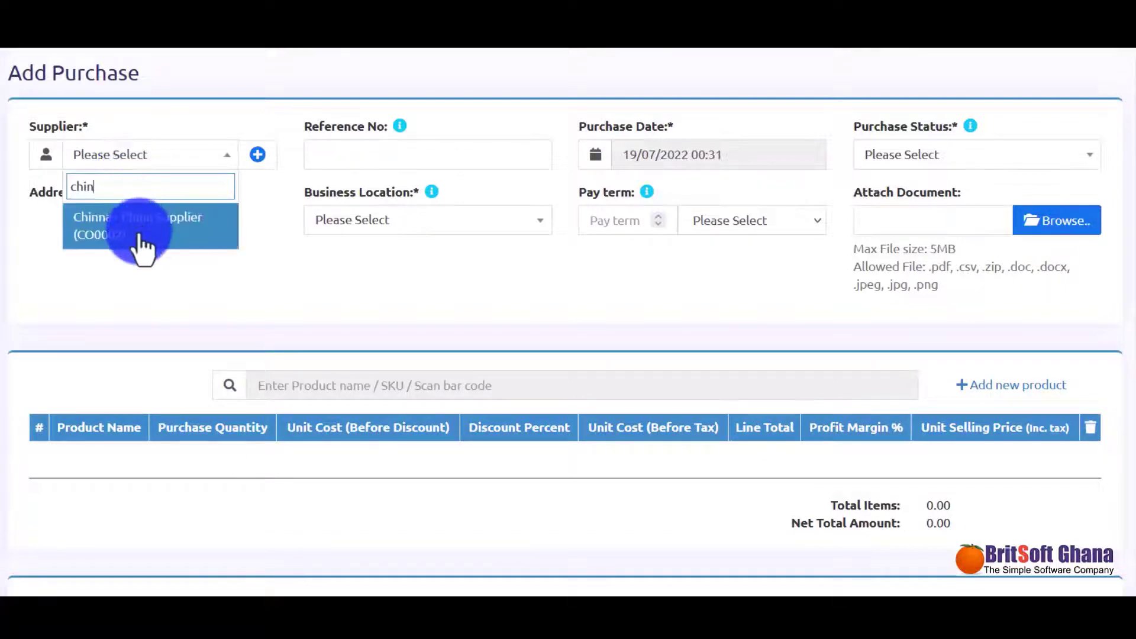
pyautogui.click(140, 247)
pyautogui.click(446, 224)
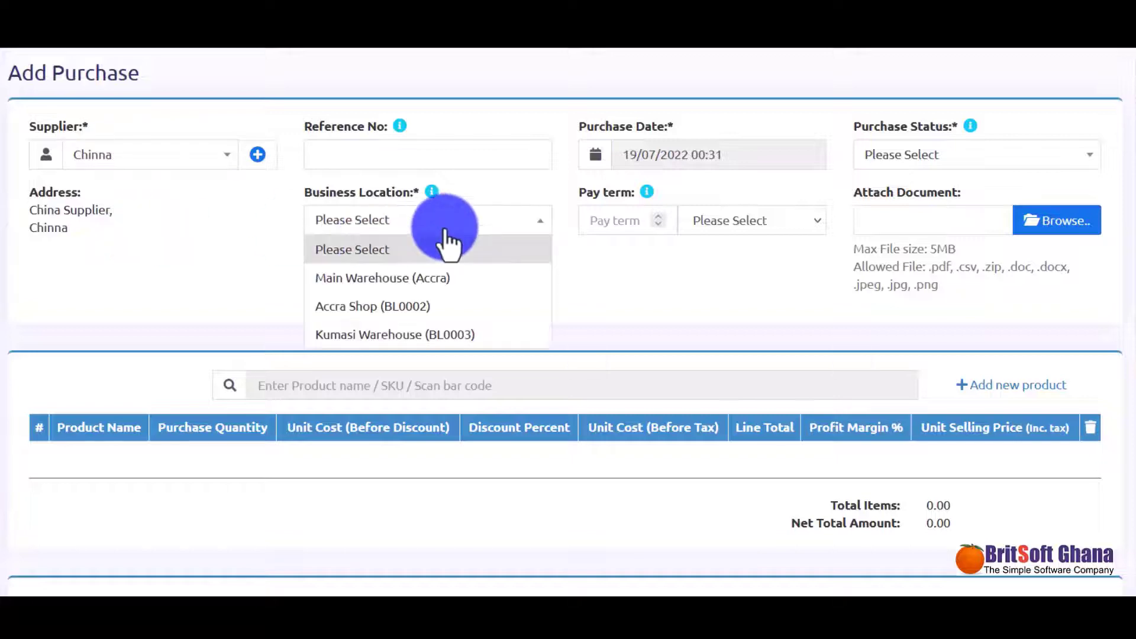
pyautogui.click(451, 298)
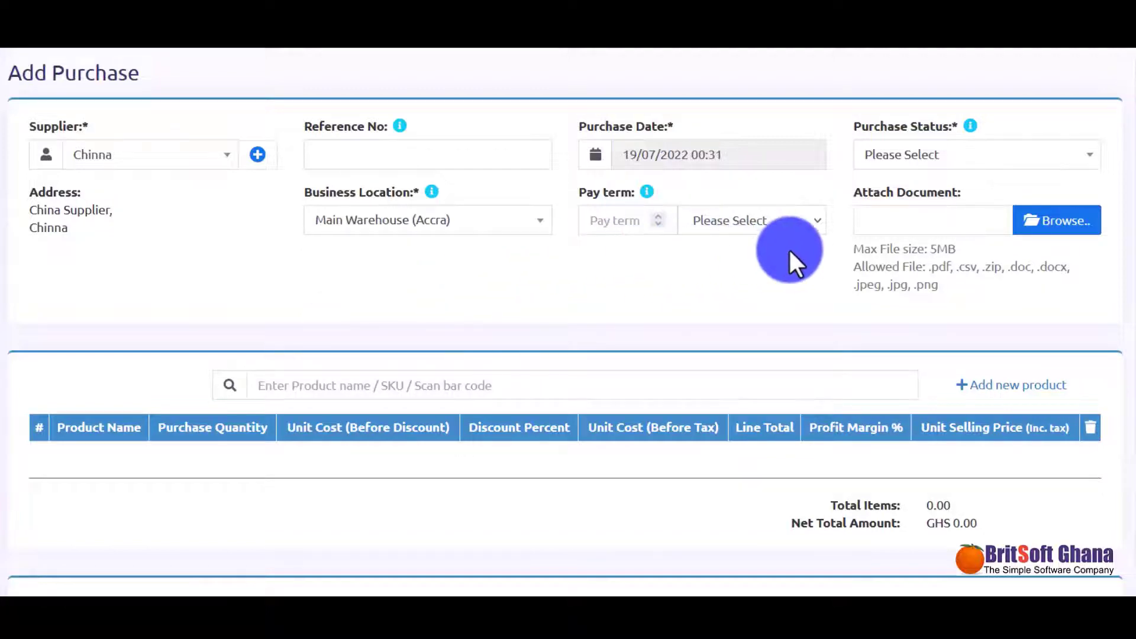
# Step: Set the purchase's pay term unit to Months and its purchase status to Ordered
pyautogui.click(747, 222)
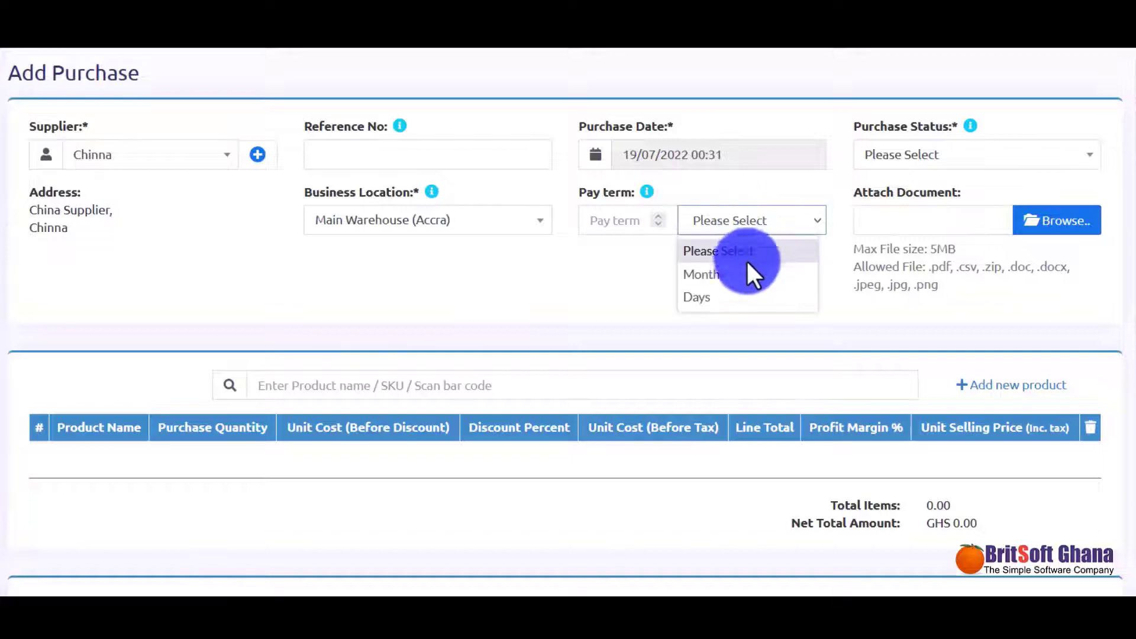
pyautogui.click(747, 278)
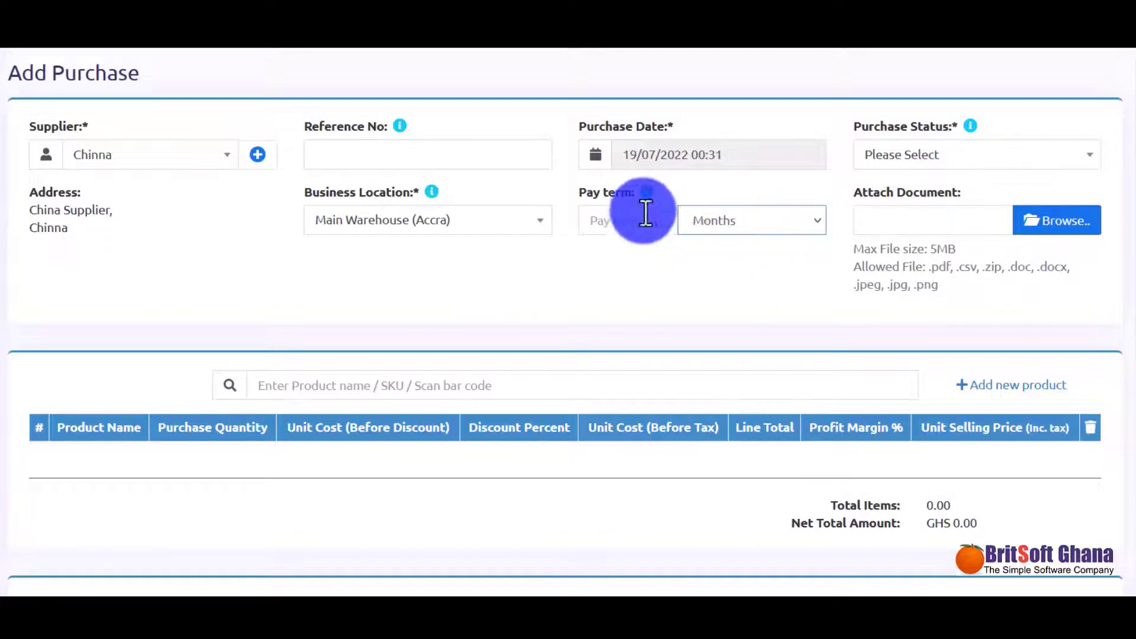
pyautogui.click(924, 160)
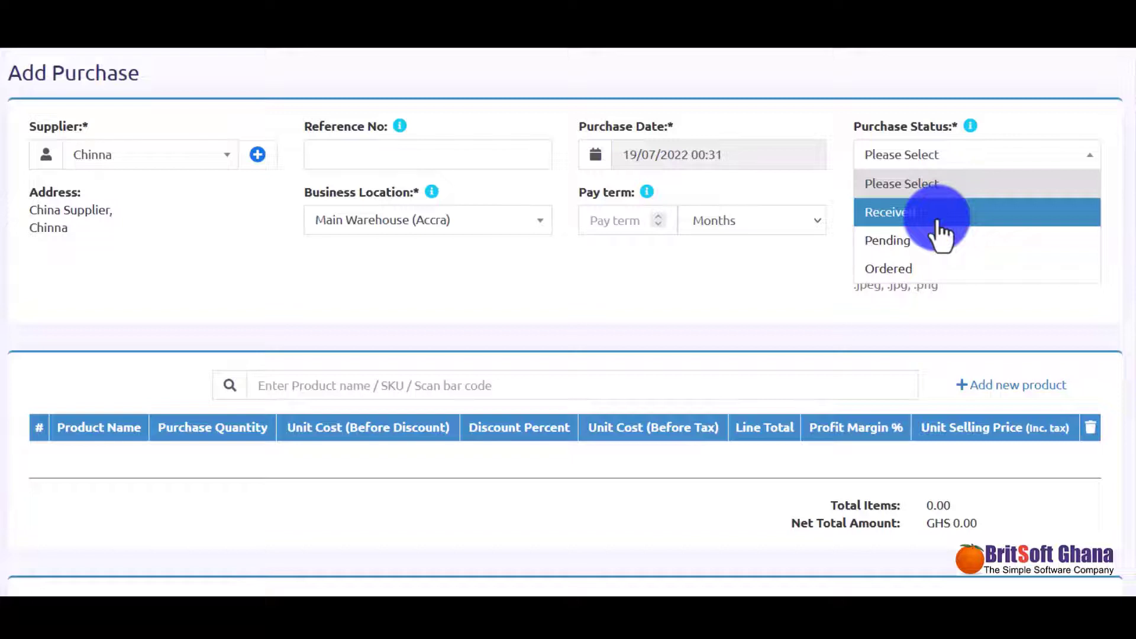
pyautogui.click(940, 271)
pyautogui.scroll(-1, 940, 273)
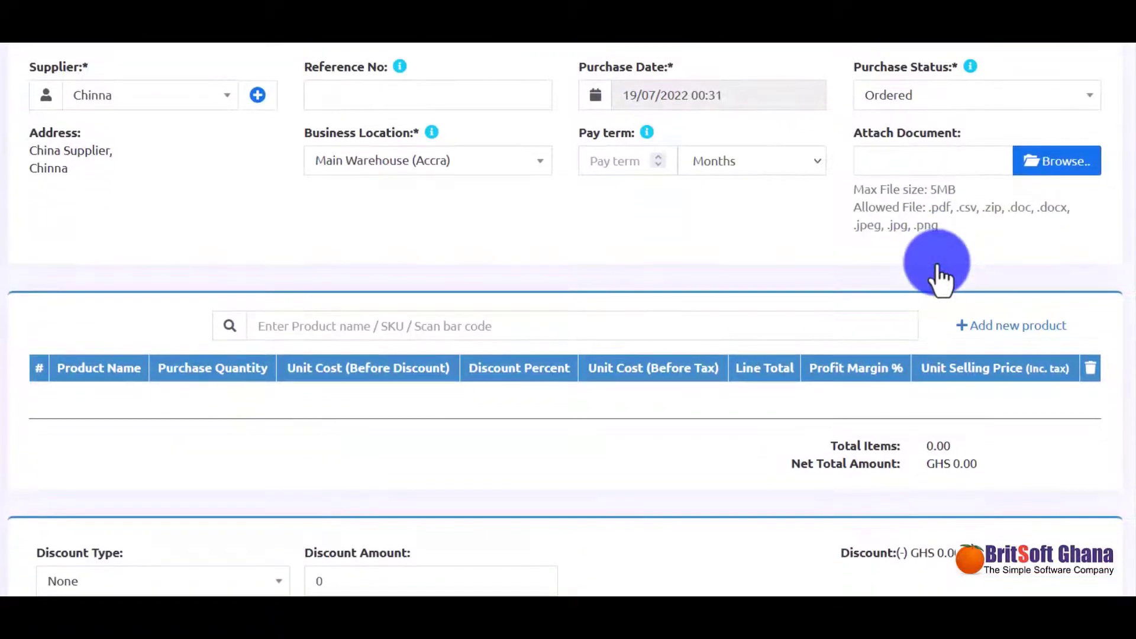
# Step: Review the purchase status options and the form's product, discount, tax and notes sections
pyautogui.click(935, 100)
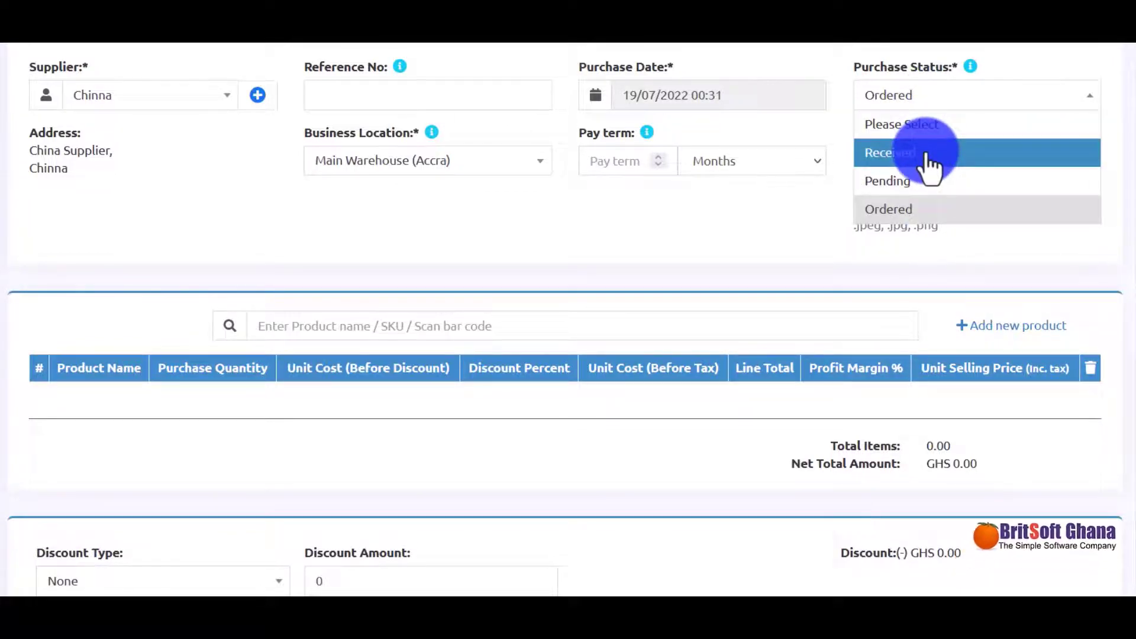
pyautogui.click(694, 204)
pyautogui.scroll(-5, 694, 204)
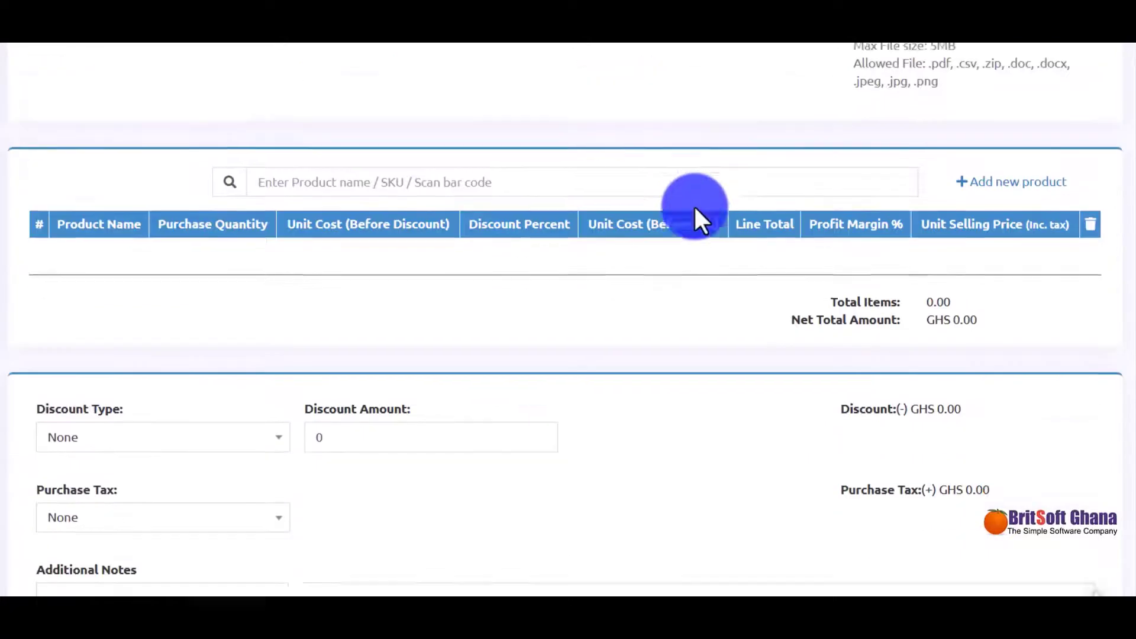
pyautogui.scroll(-4, 599, 326)
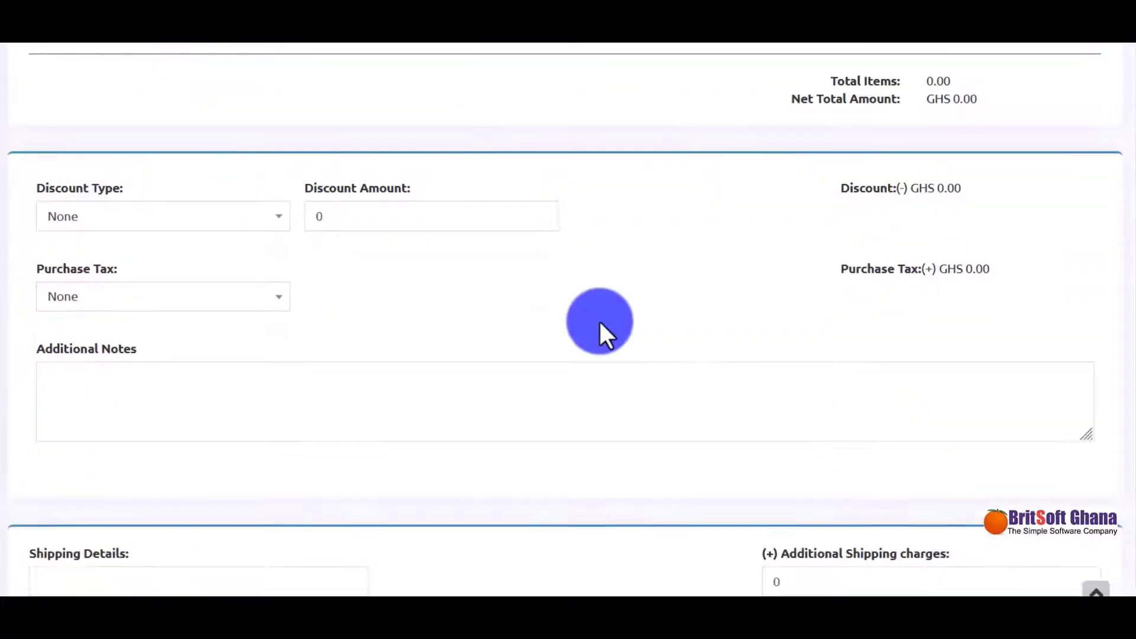
pyautogui.scroll(5, 598, 326)
pyautogui.scroll(3, 594, 318)
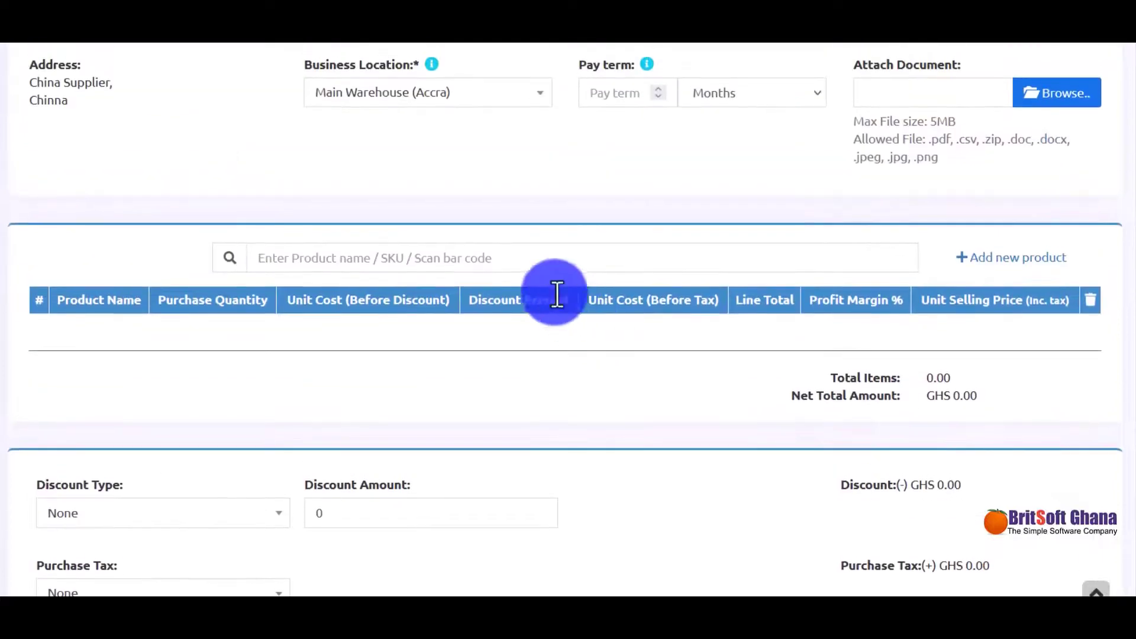
# Step: Add TV 32inch Samsung and White T-Shirts to the purchase by searching for "tv" and "shirt"
pyautogui.click(472, 263)
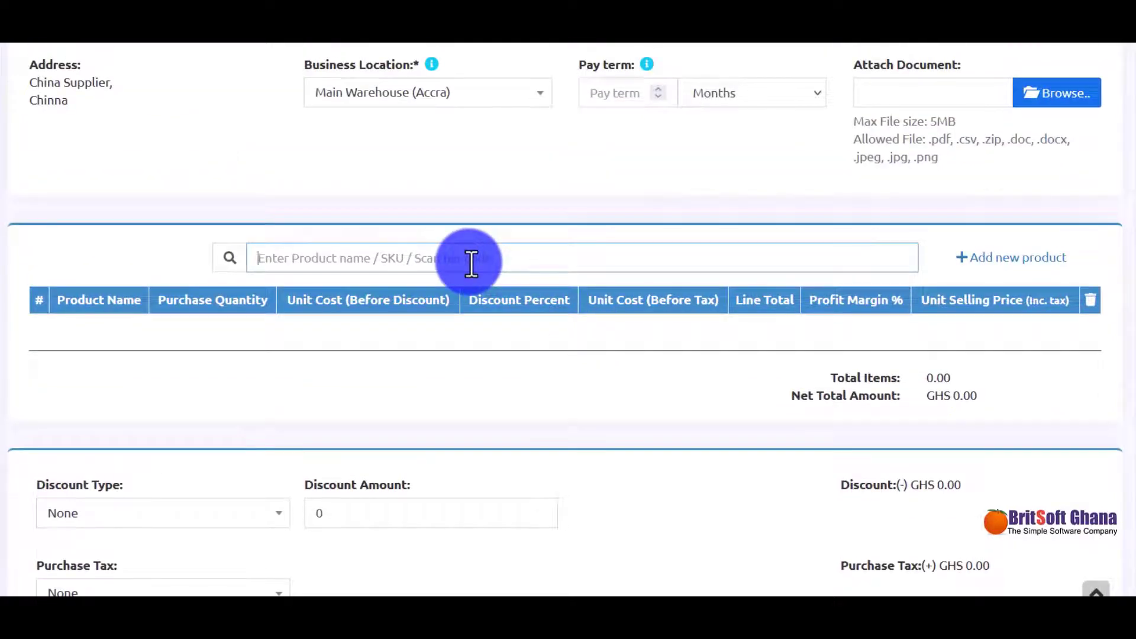
pyautogui.write('tv')
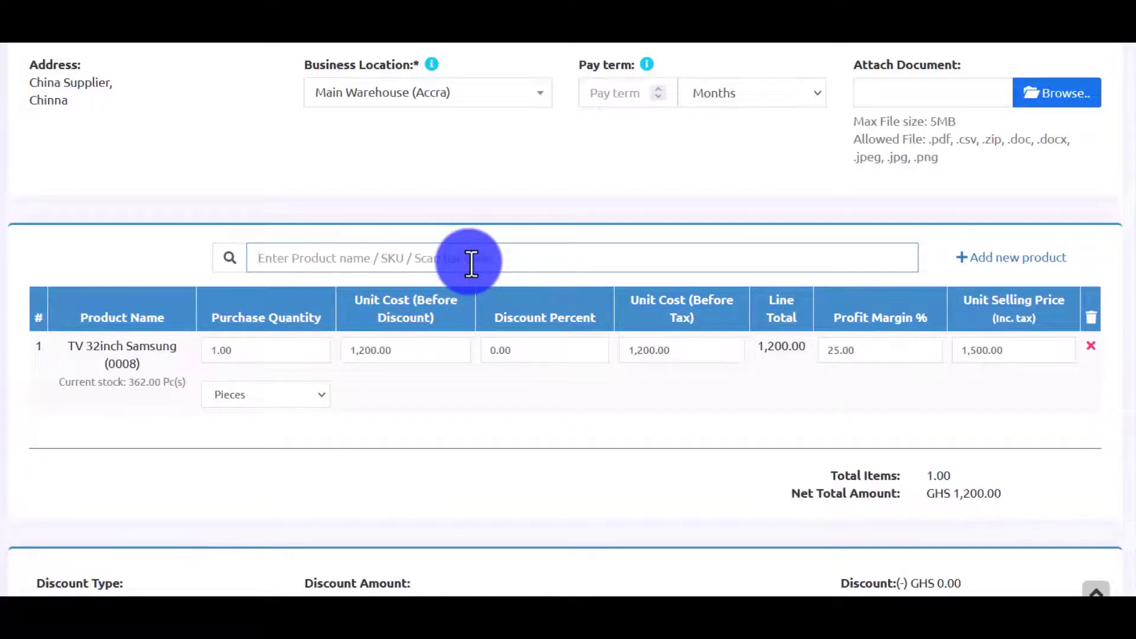
pyautogui.write('shirt')
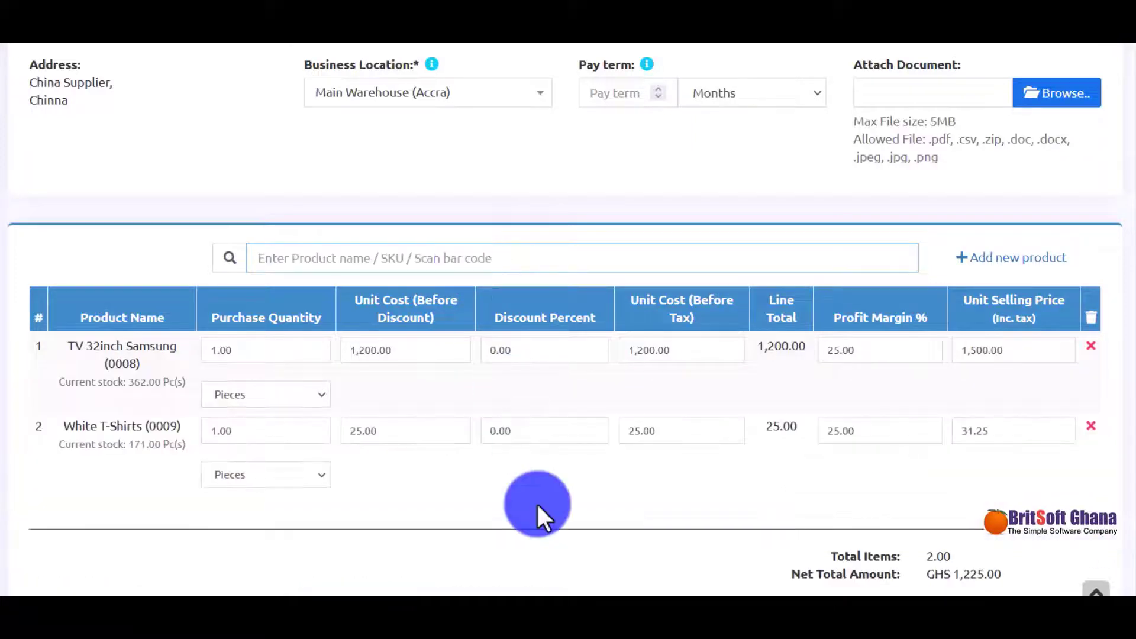
# Step: Expand the additional expenses rows and review the purchase form's discount, shipping, expense and payment sections
pyautogui.scroll(-5, 546, 491)
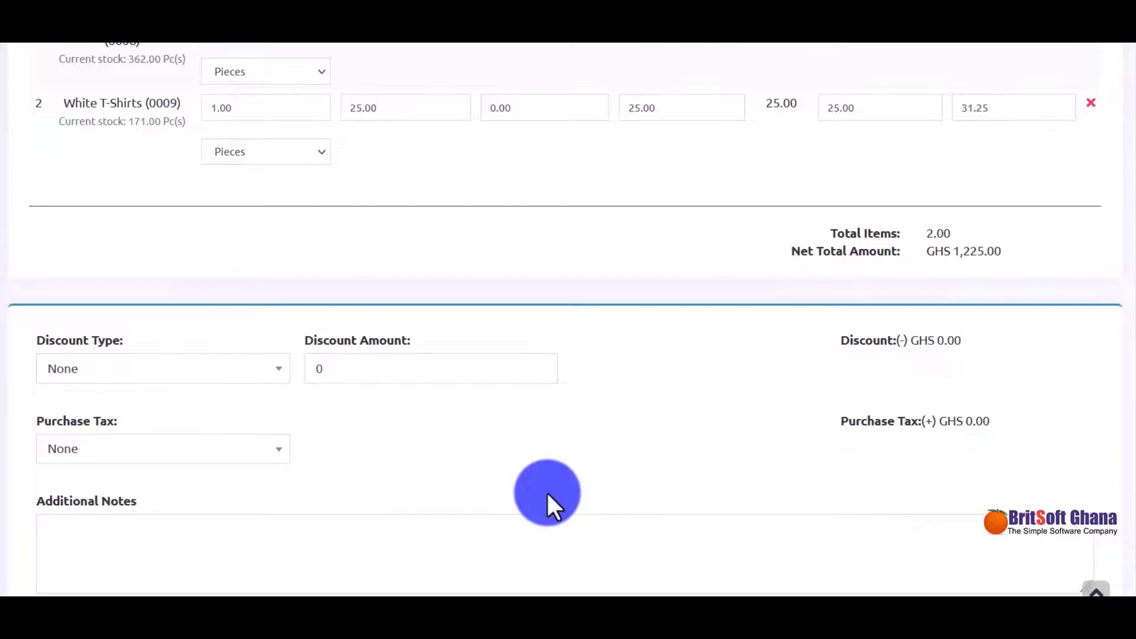
pyautogui.scroll(-4, 545, 491)
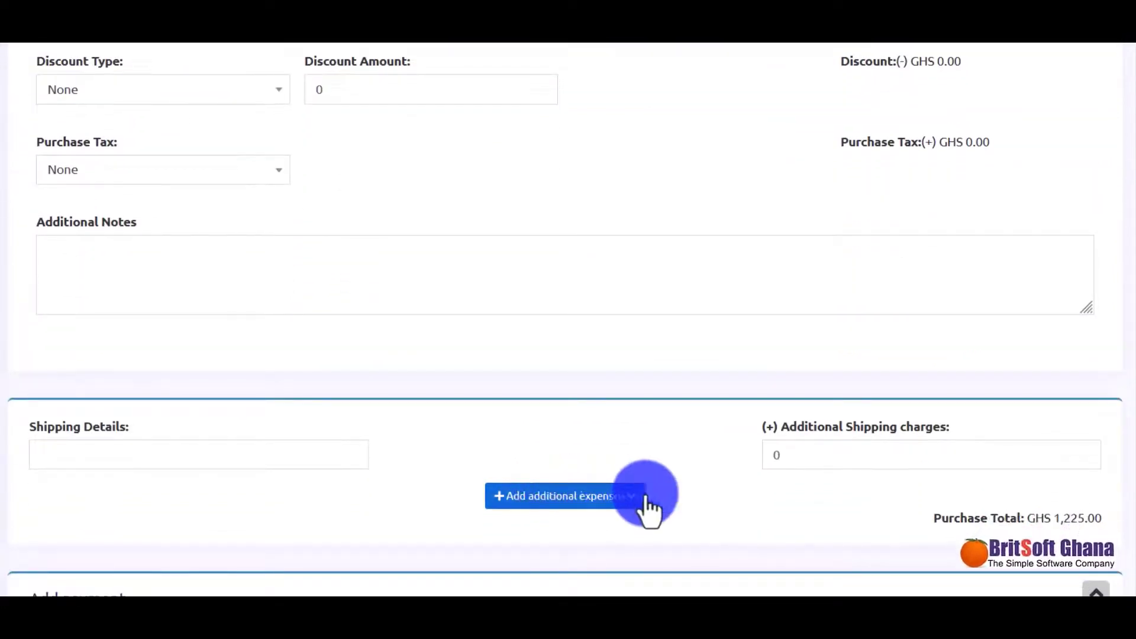
pyautogui.click(640, 499)
pyautogui.scroll(-1, 642, 503)
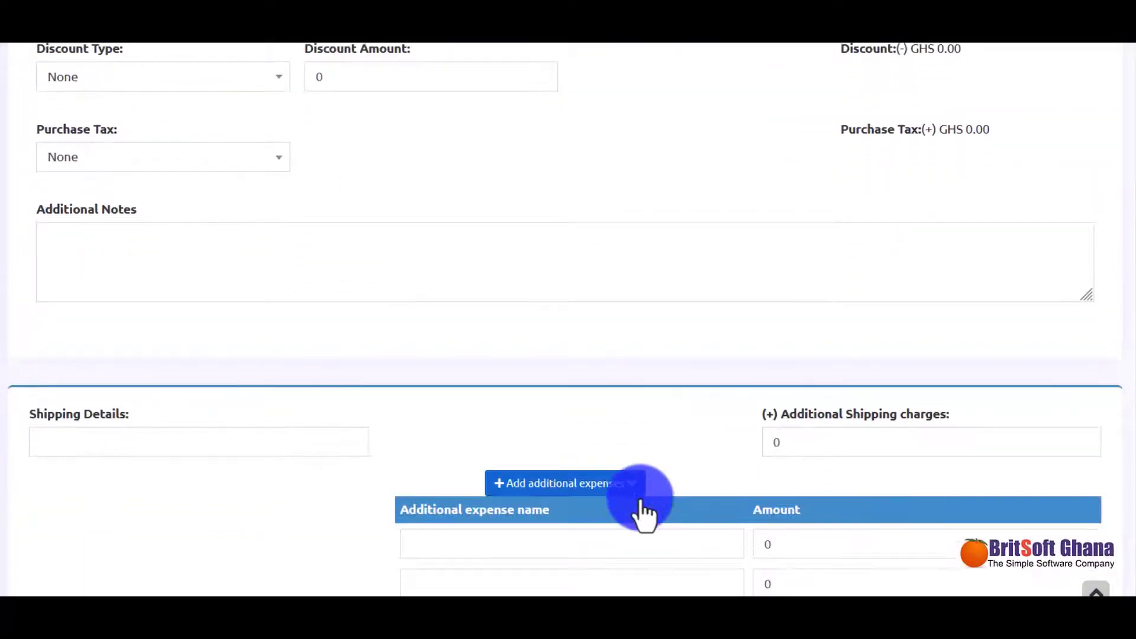
pyautogui.scroll(-5, 644, 515)
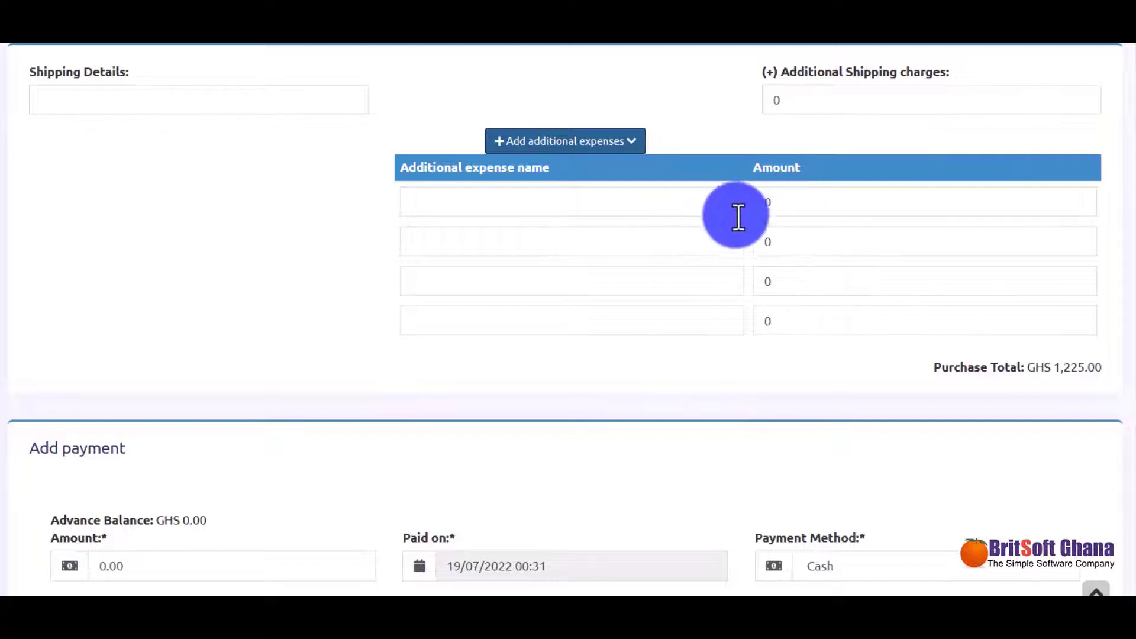
pyautogui.scroll(-3, 766, 437)
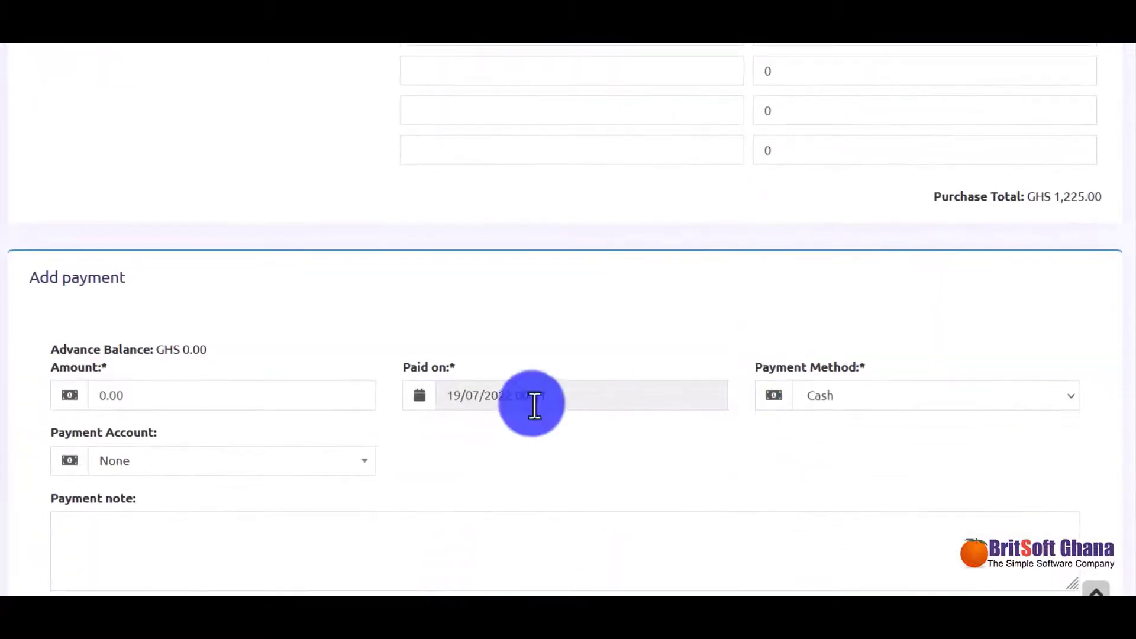
# Step: Review the purchase payment's amount field and its available payment accounts and payment methods
pyautogui.click(155, 393)
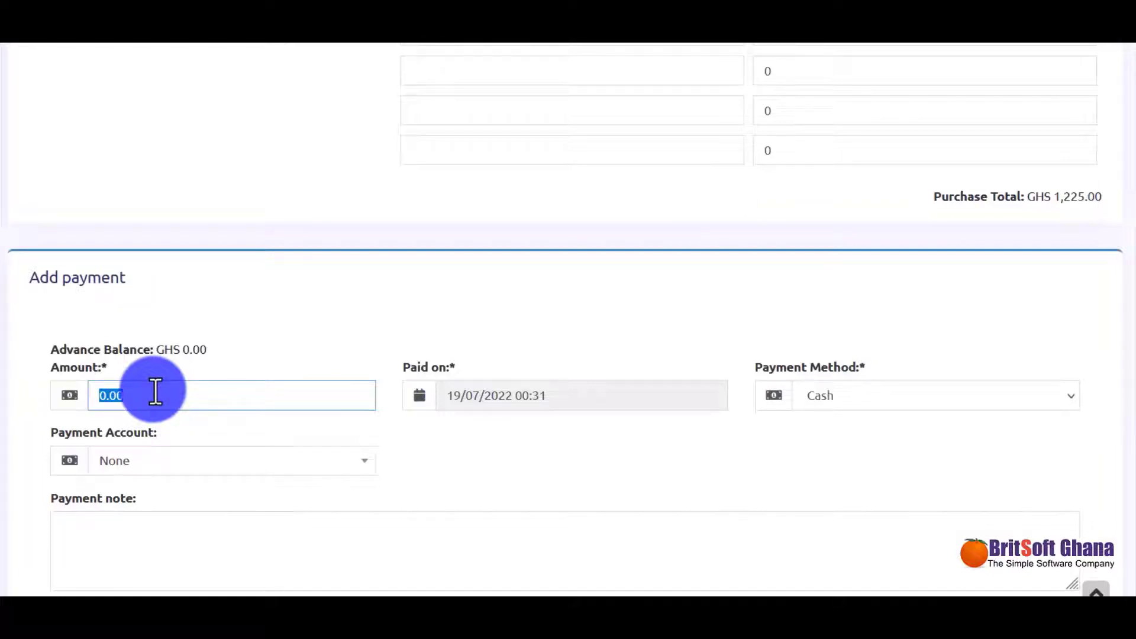
pyautogui.click(295, 474)
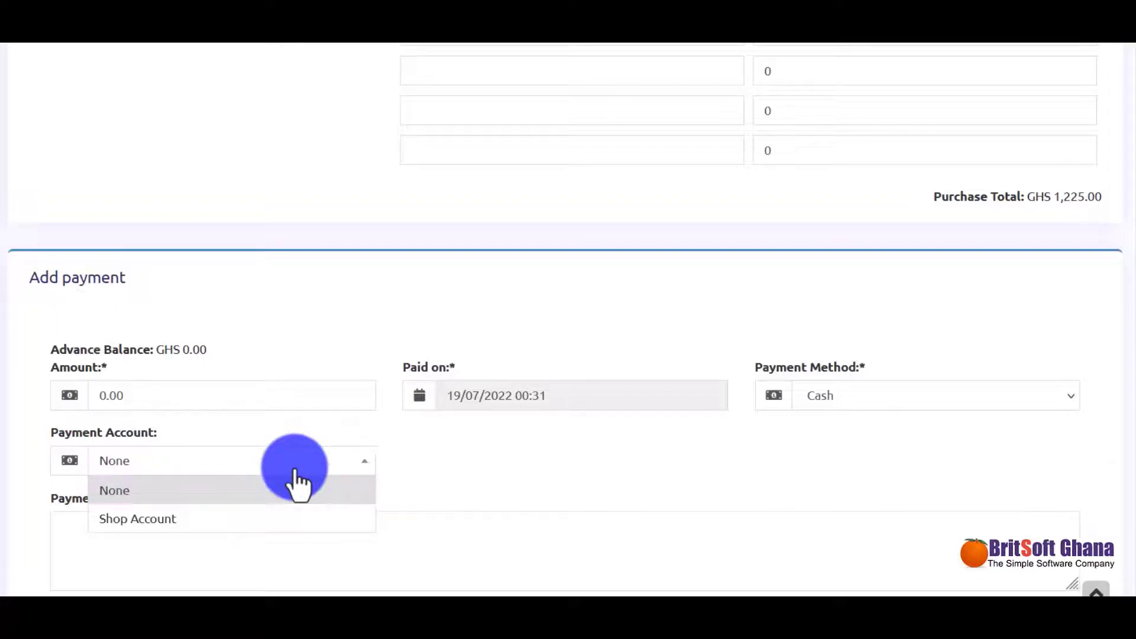
pyautogui.click(503, 479)
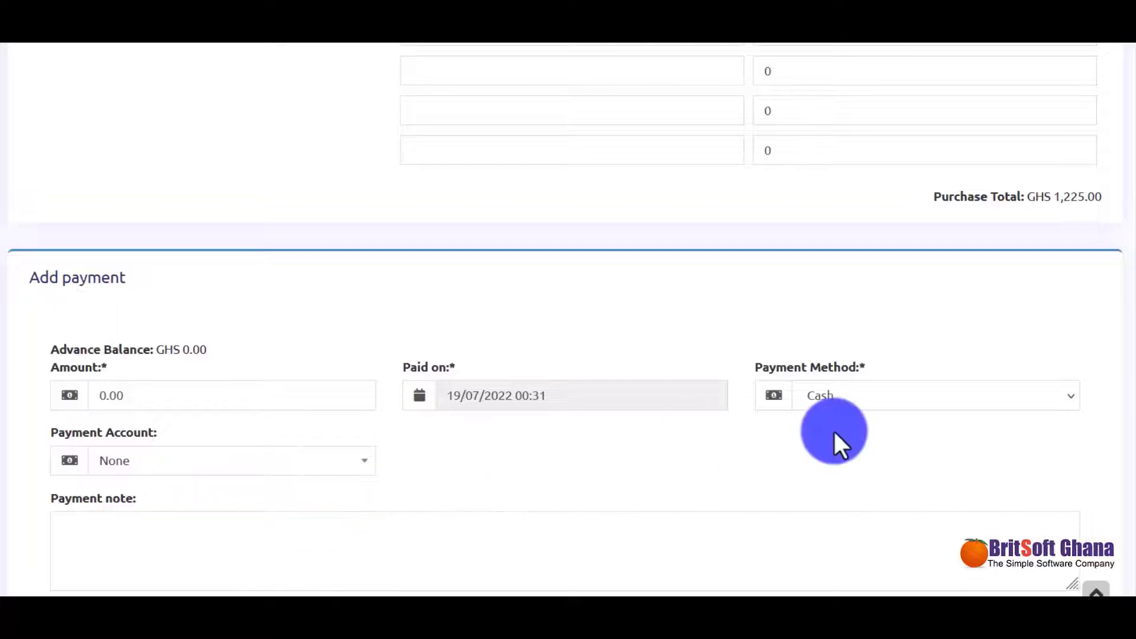
pyautogui.click(891, 393)
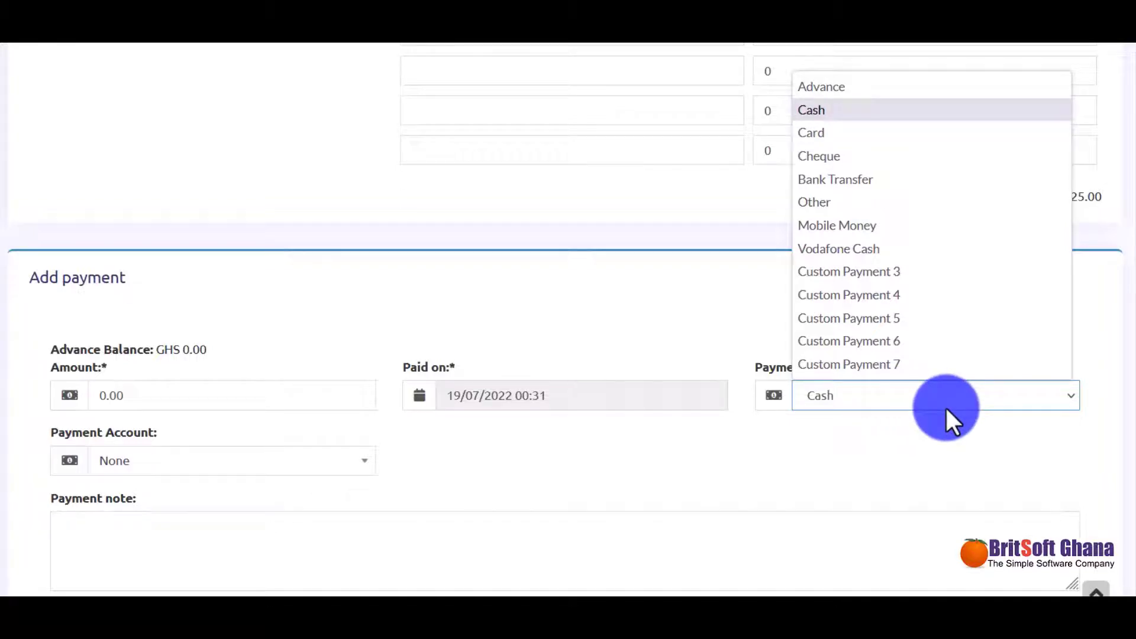
pyautogui.click(945, 458)
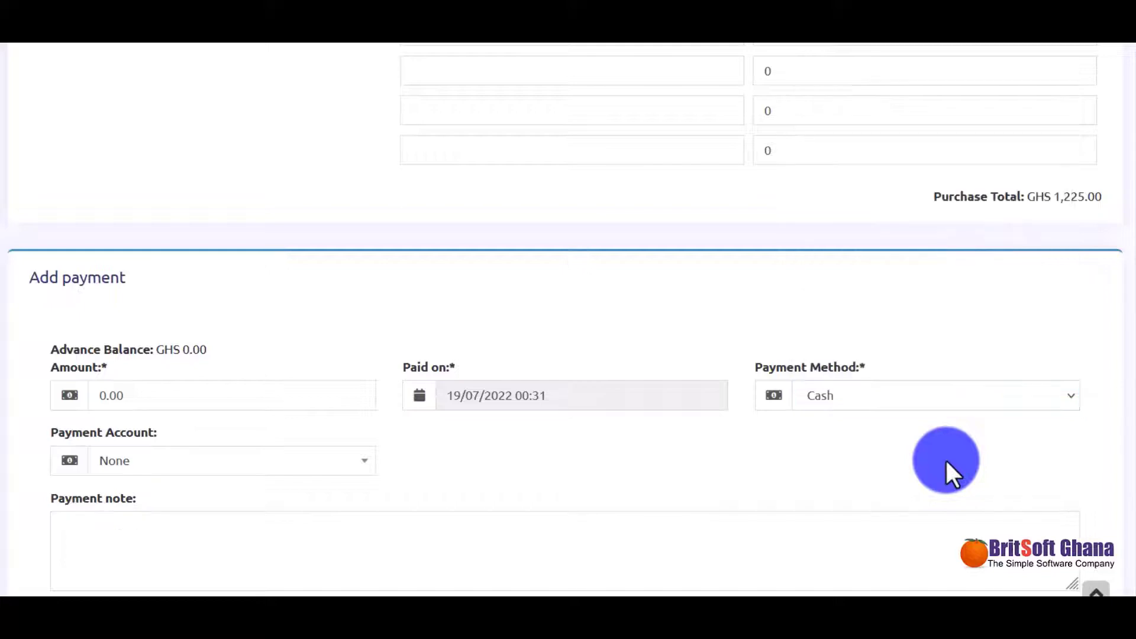
# Step: Look back over the whole Add Purchase form and check the available purchase status options
pyautogui.scroll(-3, 782, 492)
pyautogui.scroll(4, 783, 492)
pyautogui.scroll(10, 783, 492)
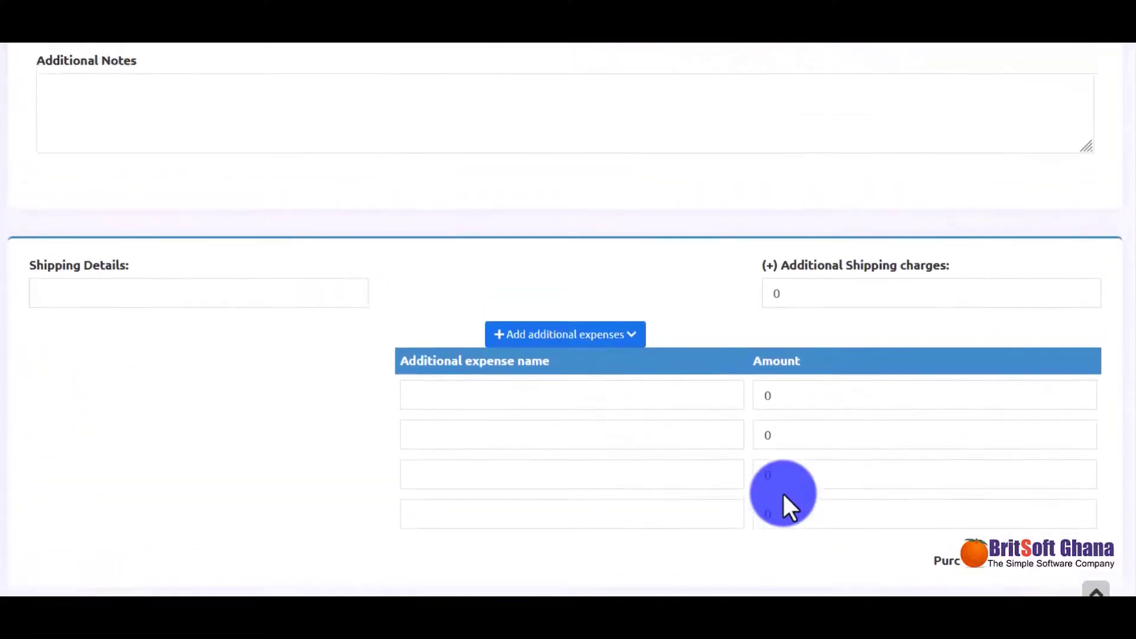
pyautogui.scroll(-3, 782, 492)
pyautogui.scroll(-5, 878, 558)
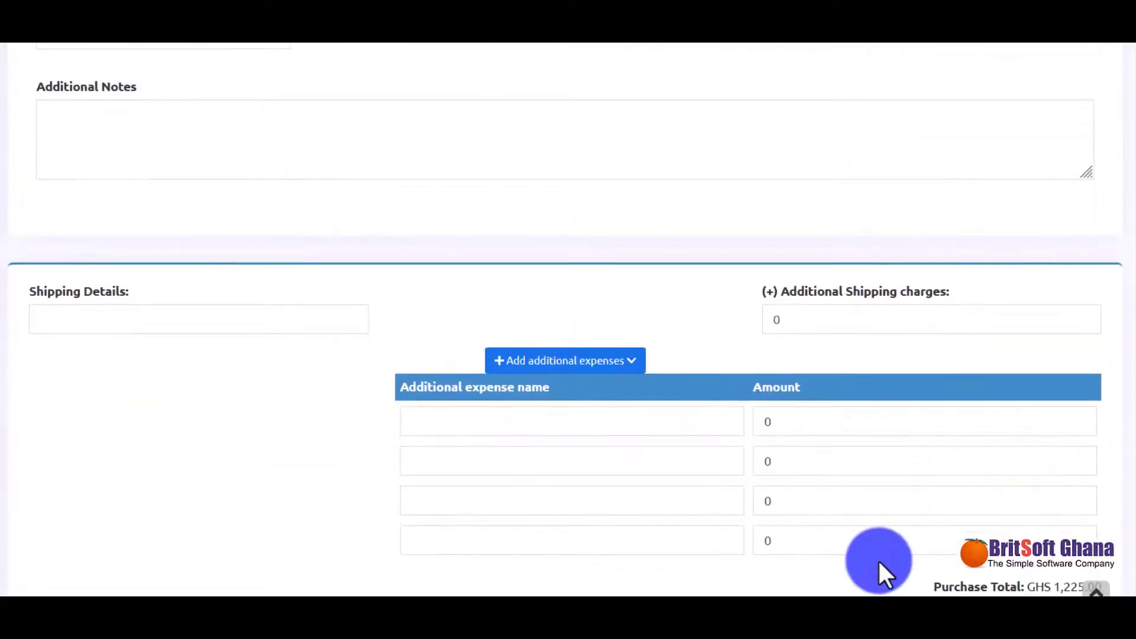
pyautogui.scroll(15, 878, 559)
pyautogui.scroll(2, 878, 559)
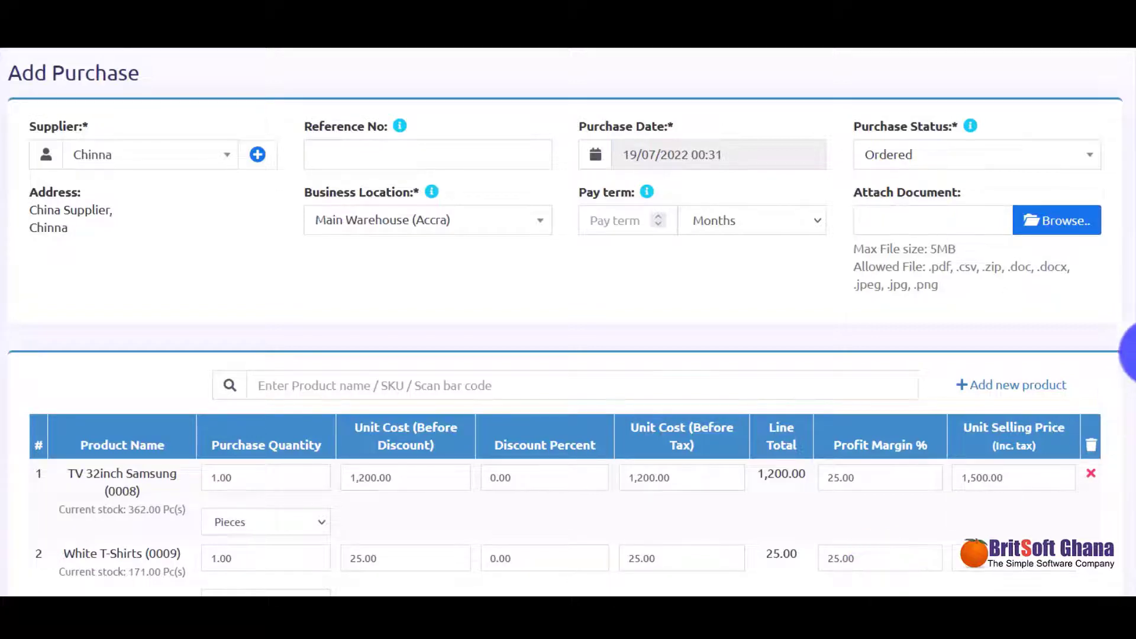
pyautogui.click(923, 155)
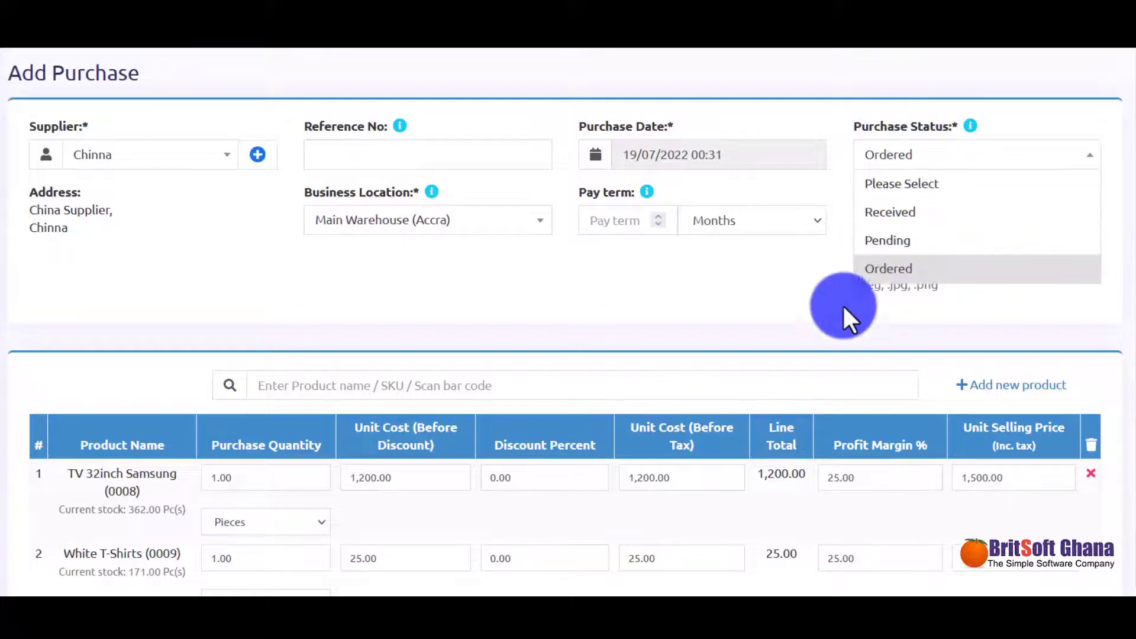
pyautogui.click(754, 298)
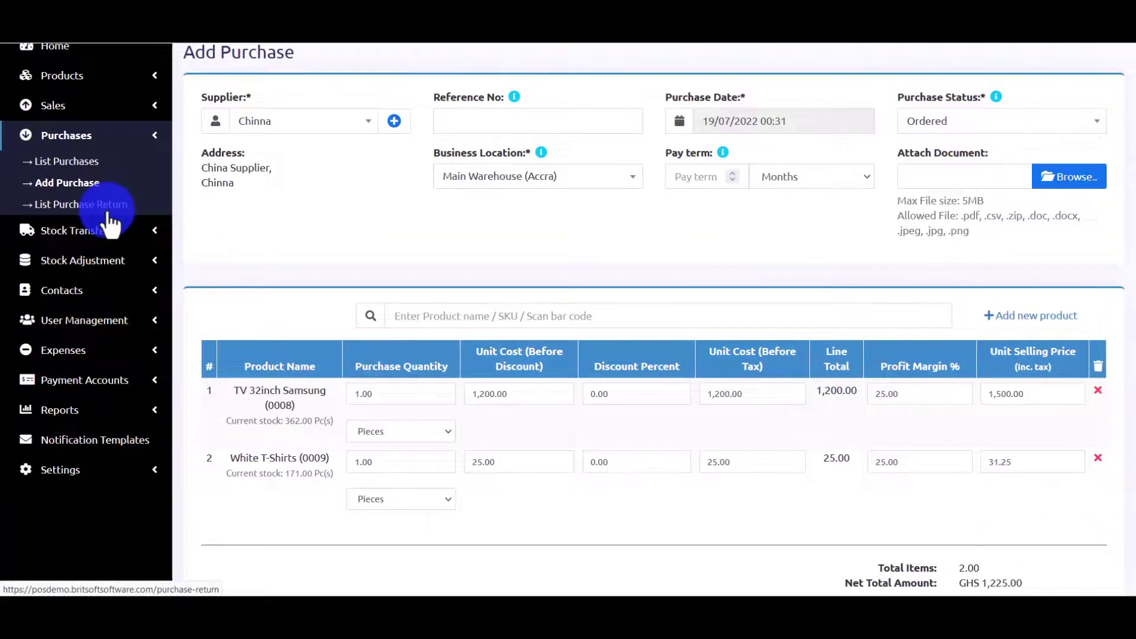
# Step: Leave the purchase unsaved and open the Add Stock Transfer form
pyautogui.click(109, 214)
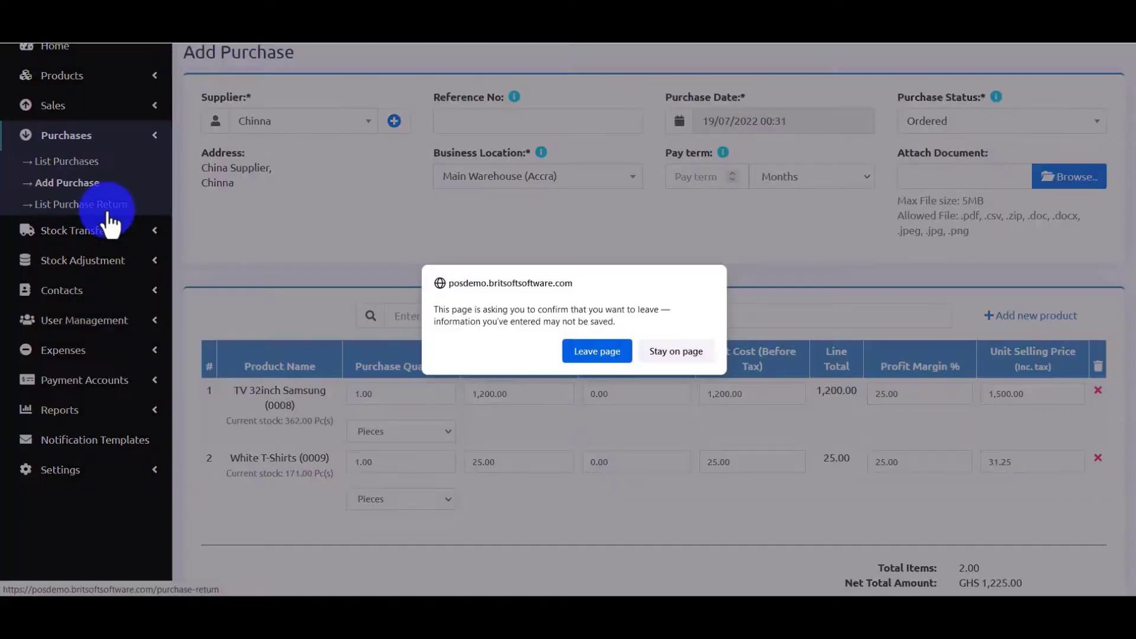
pyautogui.click(666, 343)
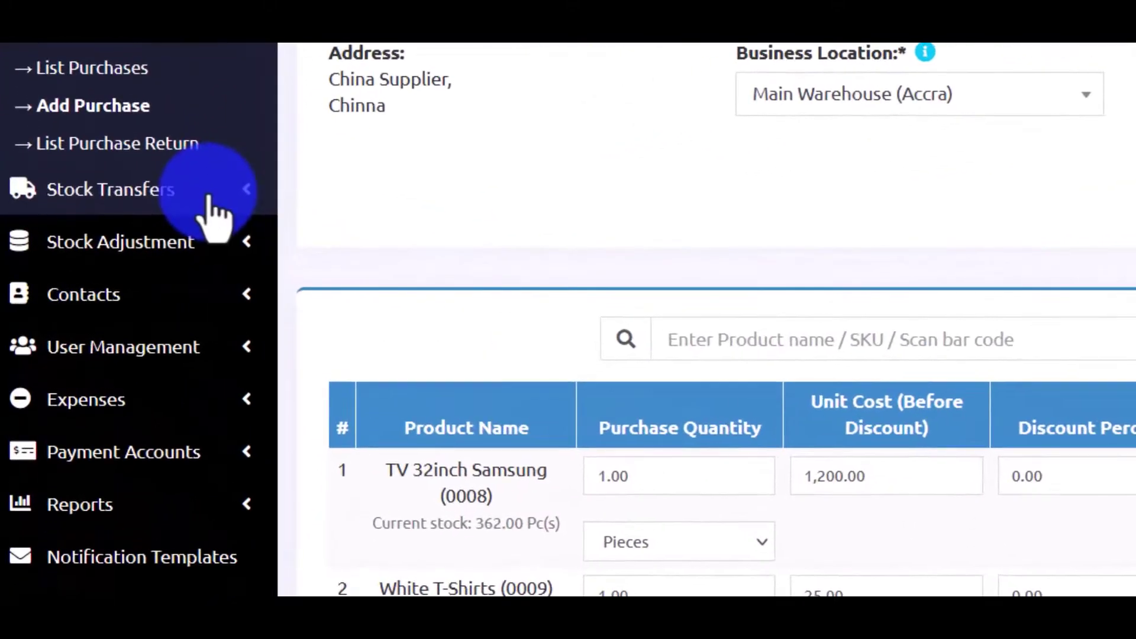
pyautogui.click(208, 199)
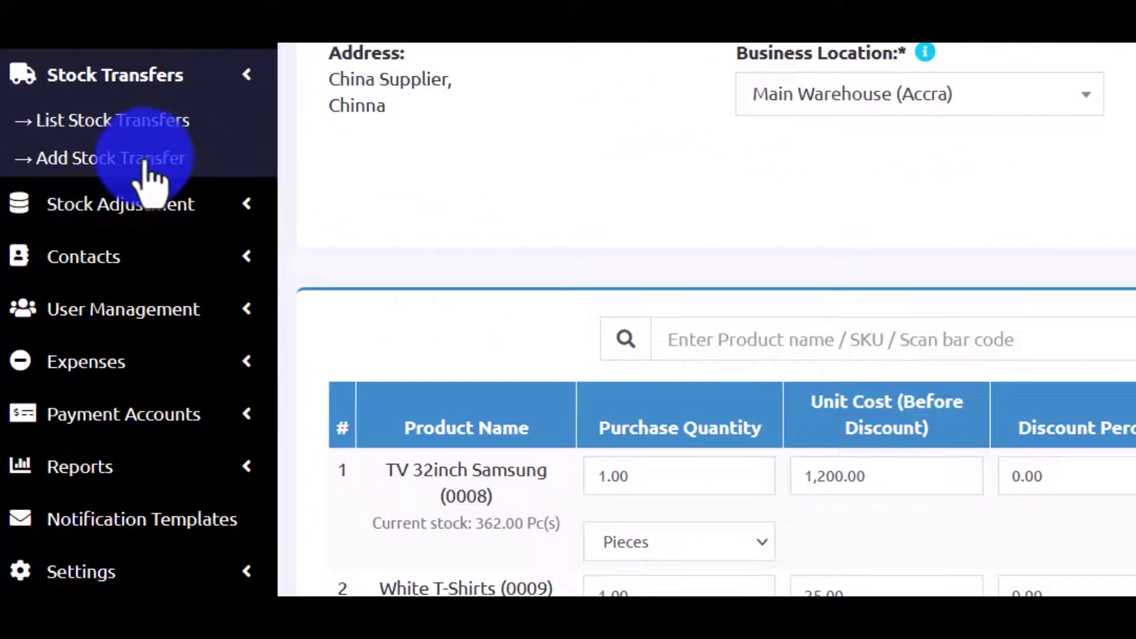
pyautogui.click(145, 165)
pyautogui.click(1009, 414)
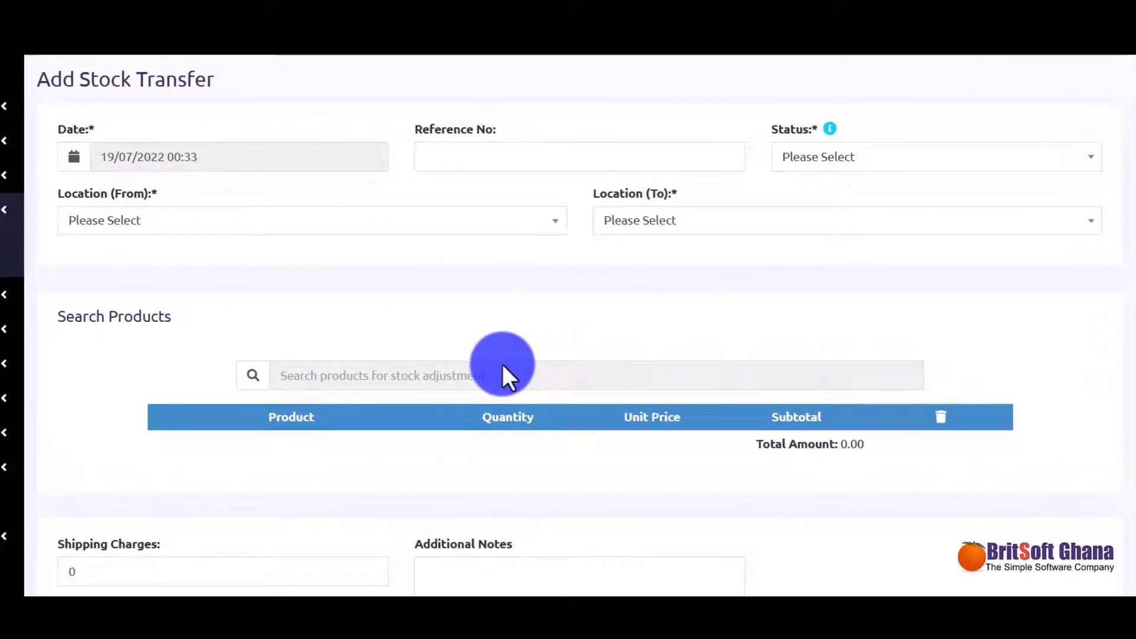
# Step: Check the transfer status options and set the transfer from Main Warehouse (Accra) to Accra Shop (BL0002)
pyautogui.click(857, 159)
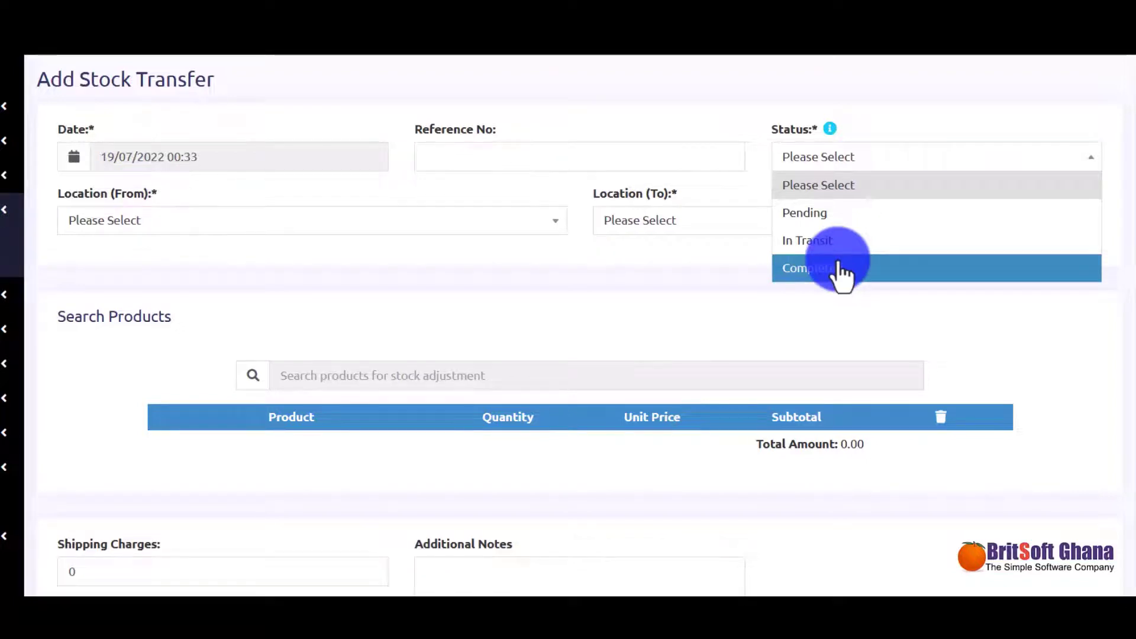
pyautogui.click(732, 261)
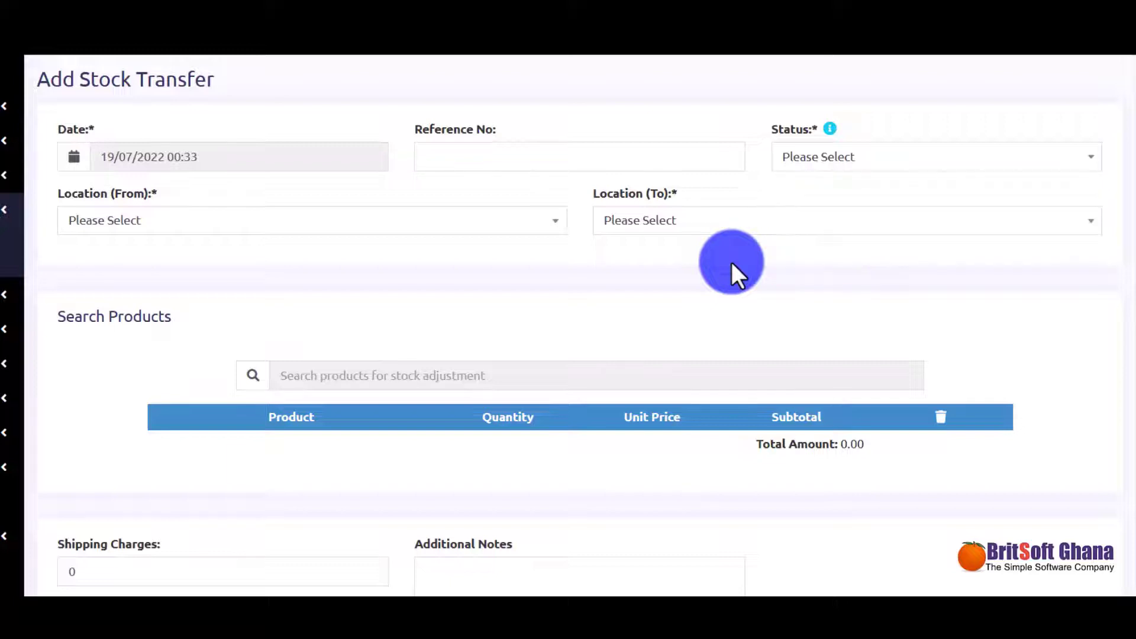
pyautogui.click(496, 232)
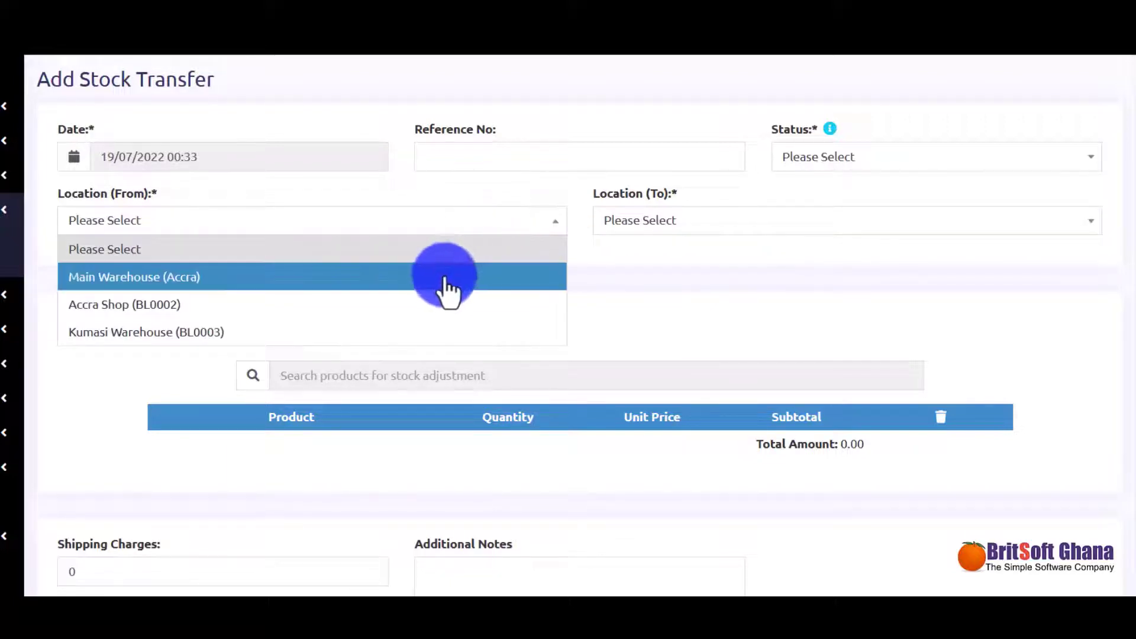
pyautogui.click(428, 286)
pyautogui.click(678, 225)
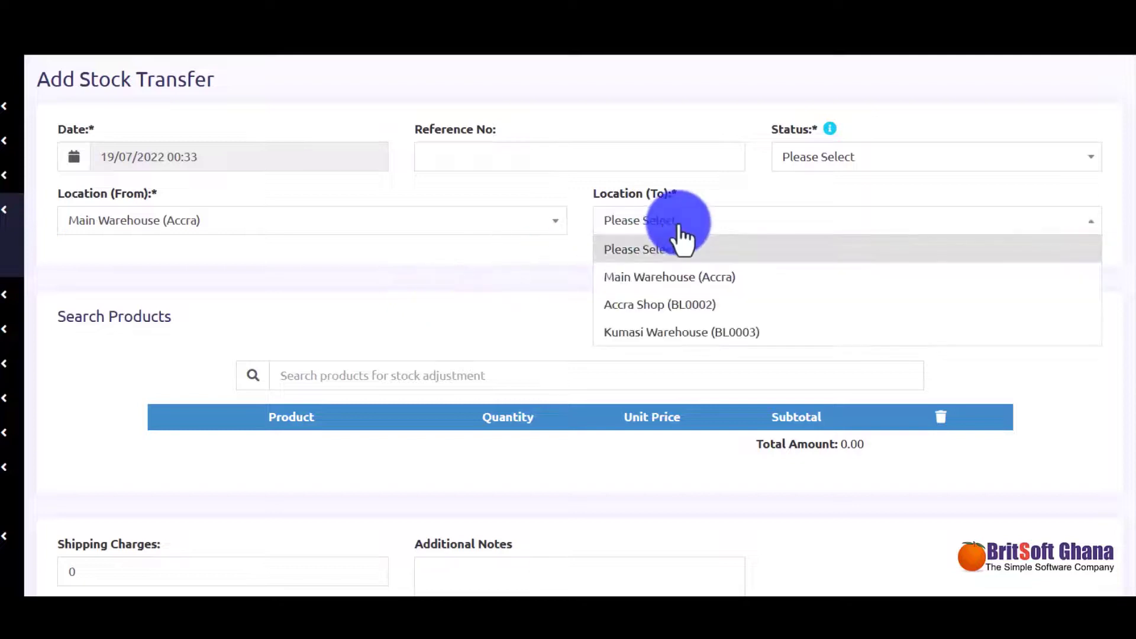
pyautogui.click(692, 314)
# Step: Add TV 32inch Samsung and Black Soap to the stock transfer by searching for "tv" and "so"
pyautogui.click(543, 378)
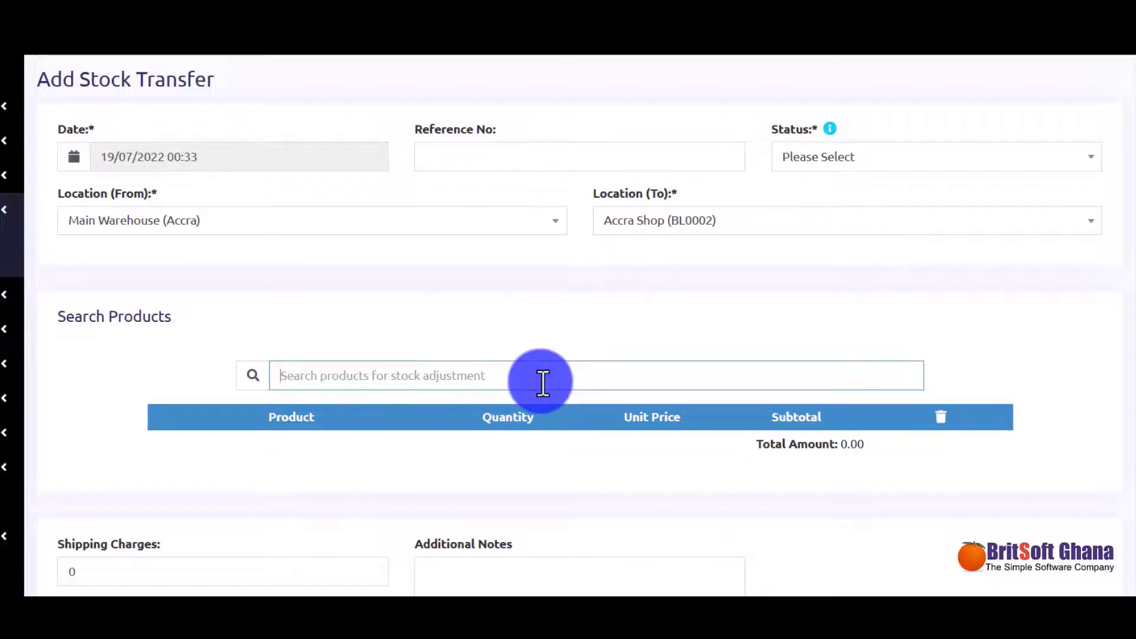
pyautogui.write('t')
pyautogui.press('BackSpace')
pyautogui.write('tv')
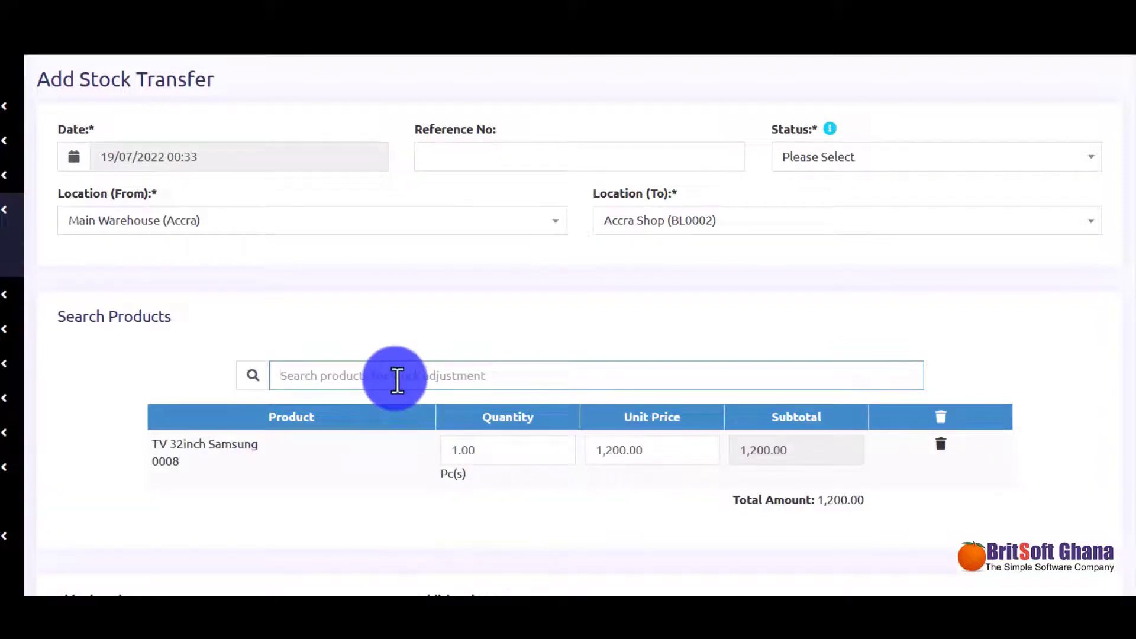
pyautogui.write('so')
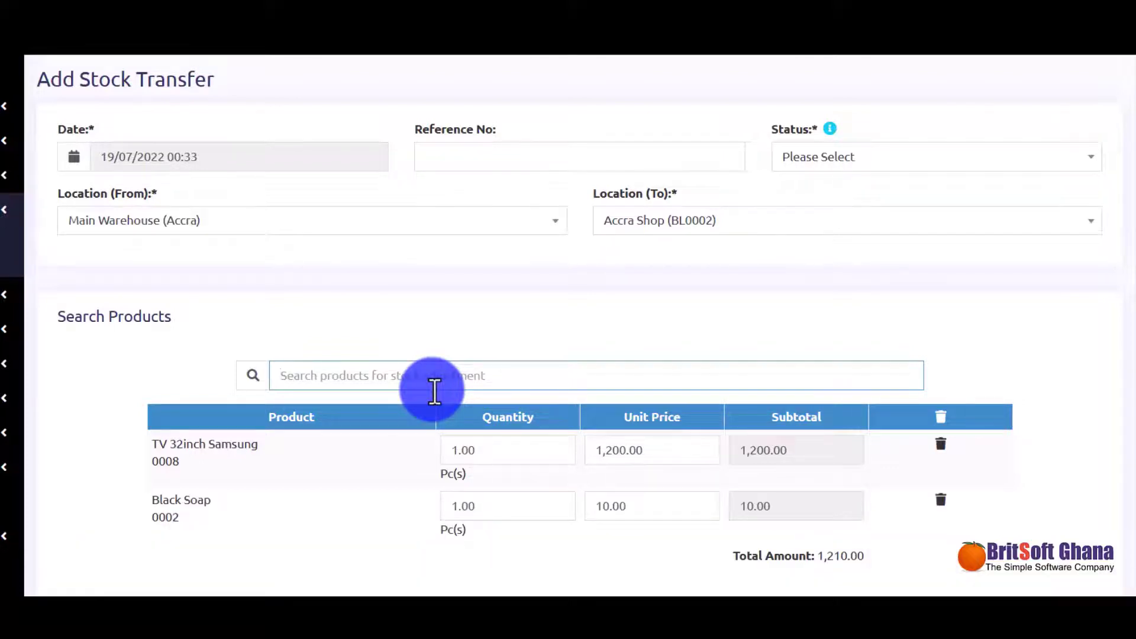
# Step: Set the transfer quantities to 200 for TV 32inch Samsung and 300 for Black Soap
pyautogui.scroll(-2, 639, 476)
pyautogui.click(504, 368)
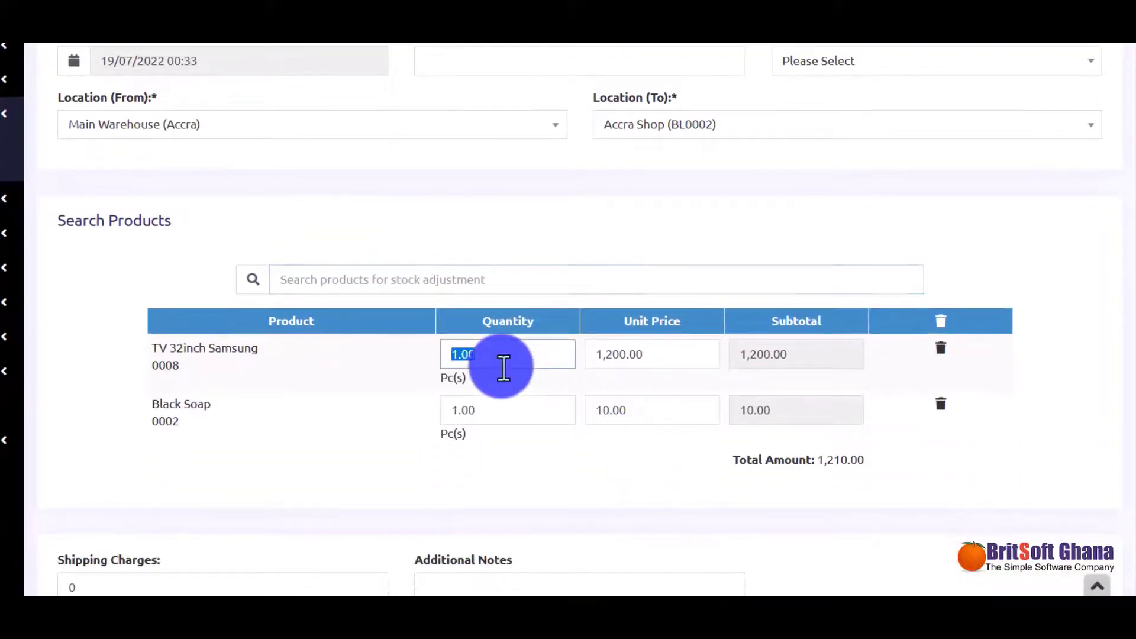
pyautogui.write('200')
pyautogui.click(523, 405)
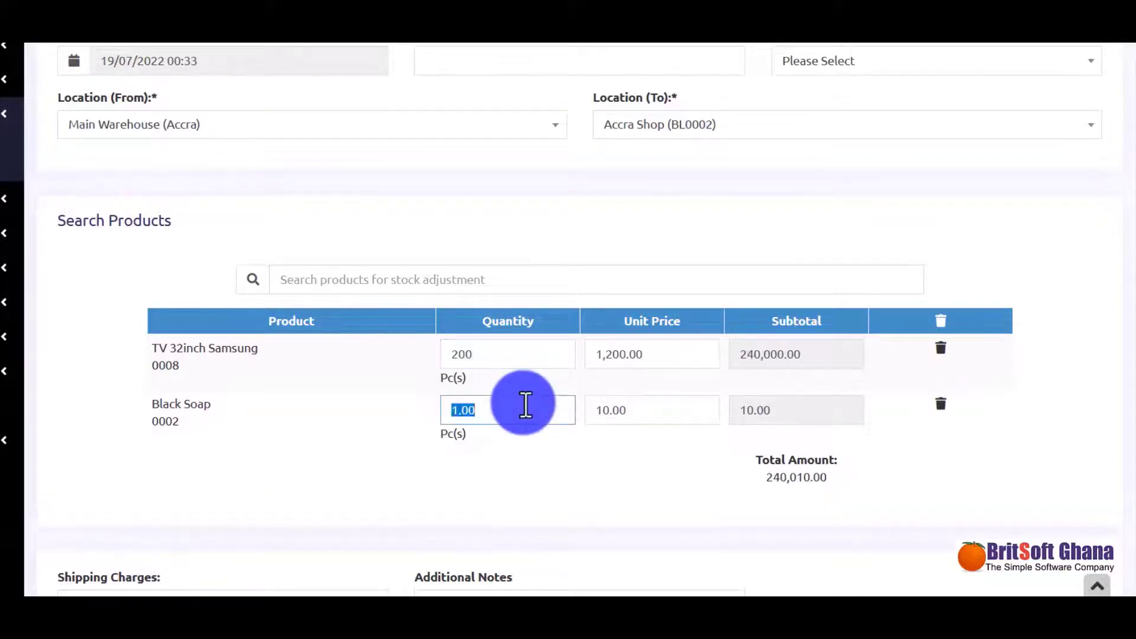
pyautogui.write('300')
pyautogui.click(542, 447)
# Step: Review the stock transfer's shipping charges and notes fields and its status options, leaving the status unselected
pyautogui.scroll(-2, 542, 447)
pyautogui.scroll(-1, 542, 446)
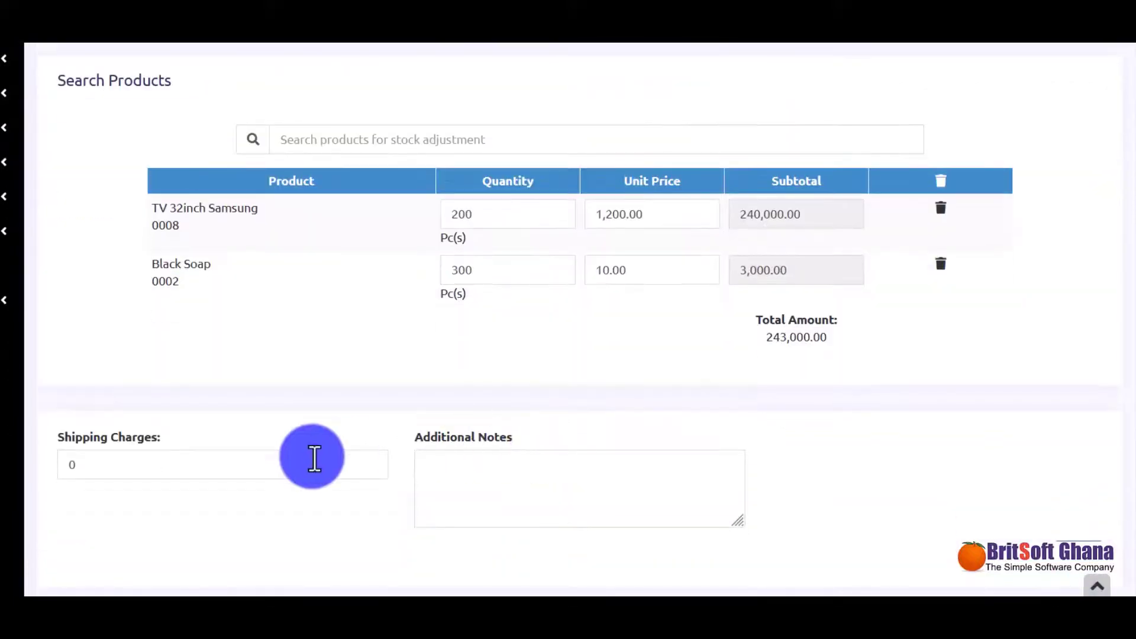
pyautogui.scroll(4, 974, 537)
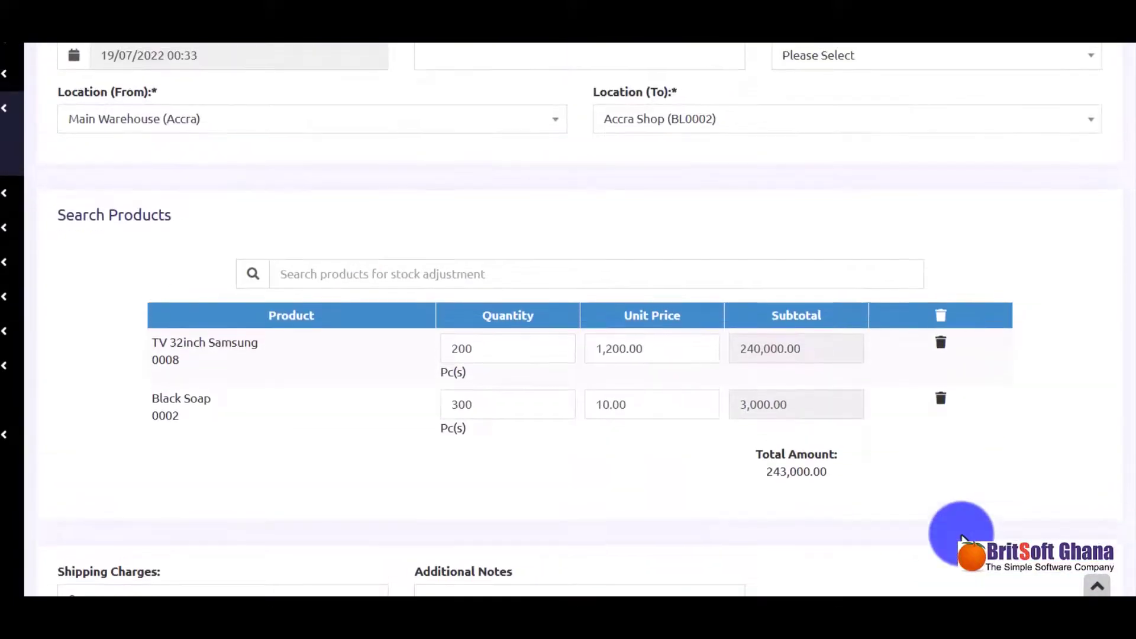
pyautogui.scroll(-2, 962, 537)
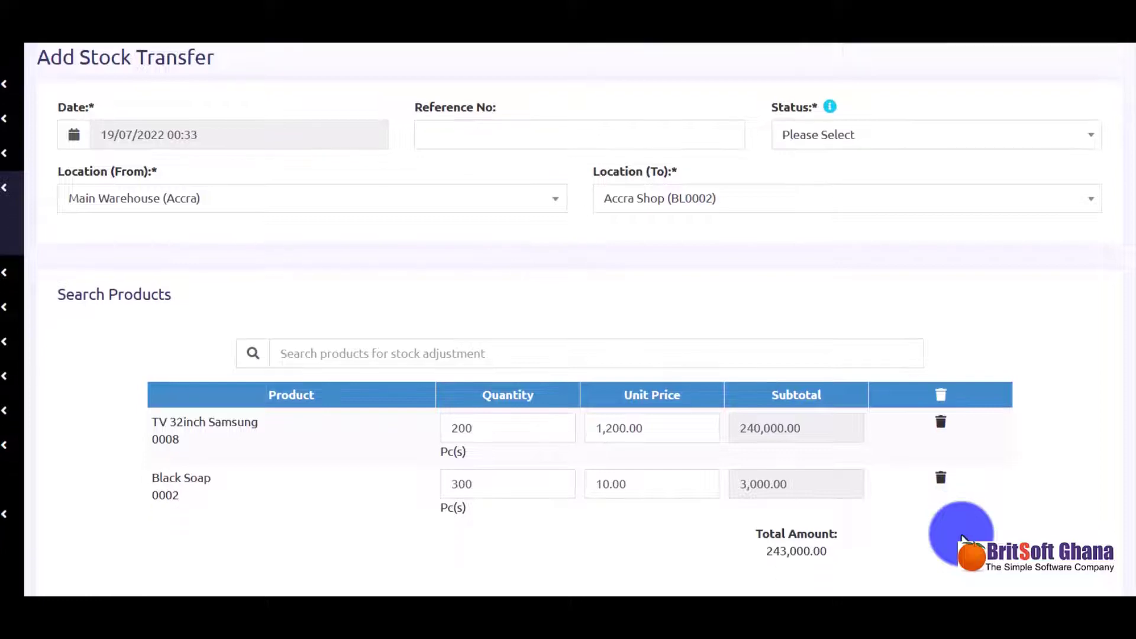
pyautogui.click(905, 55)
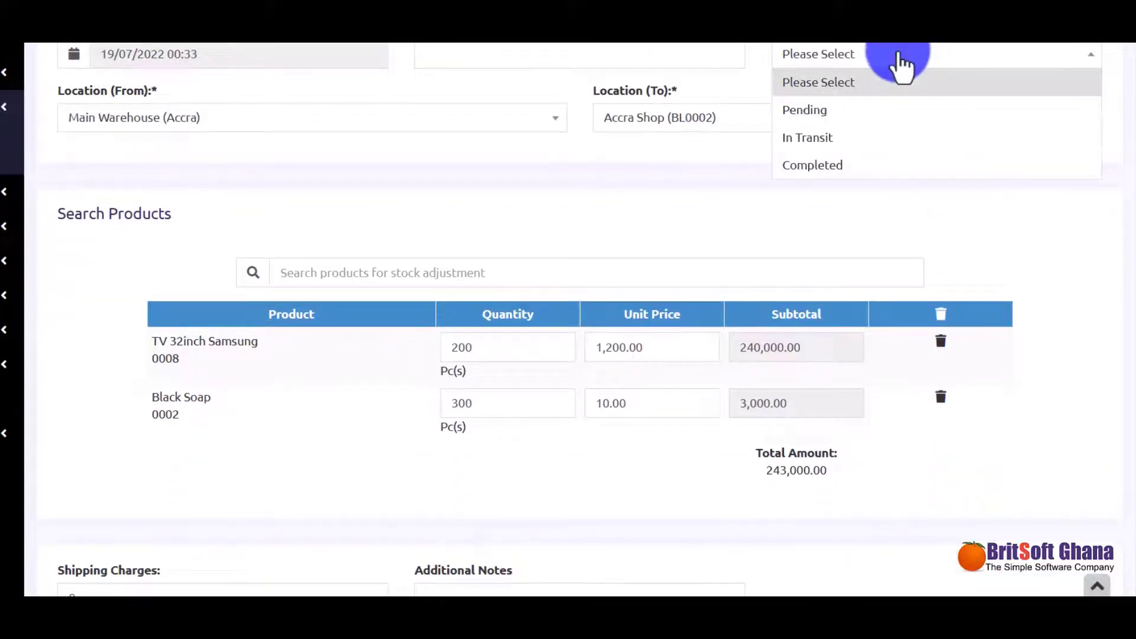
pyautogui.click(893, 213)
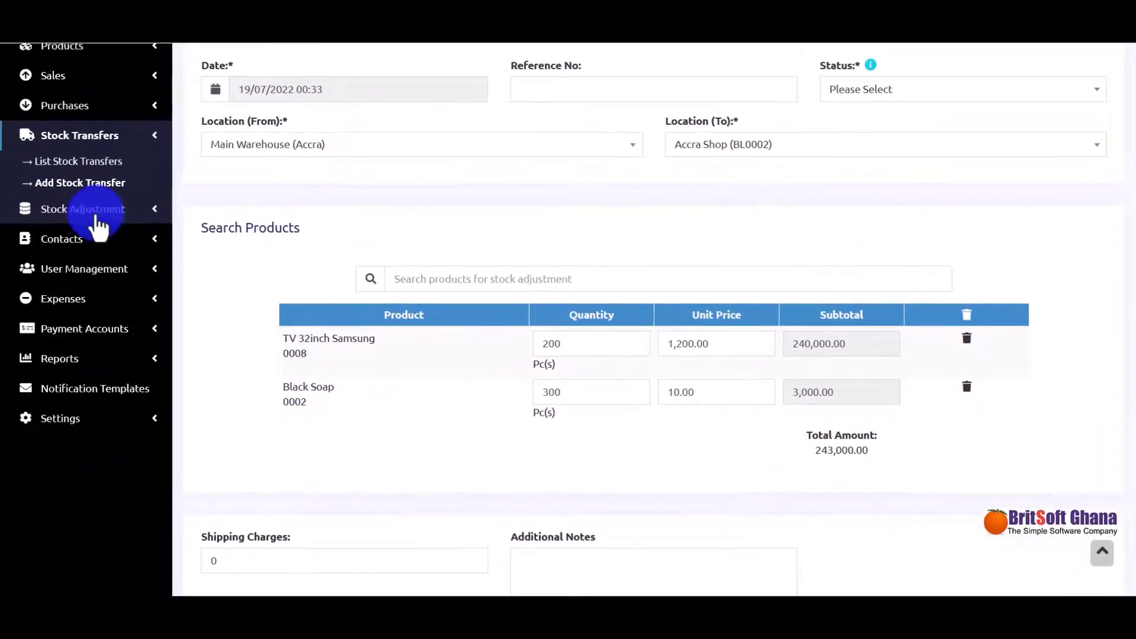
# Step: Leave the stock transfer unsaved, open the Add Stock Adjustment form and set its business location to Main Warehouse (Accra)
pyautogui.click(93, 211)
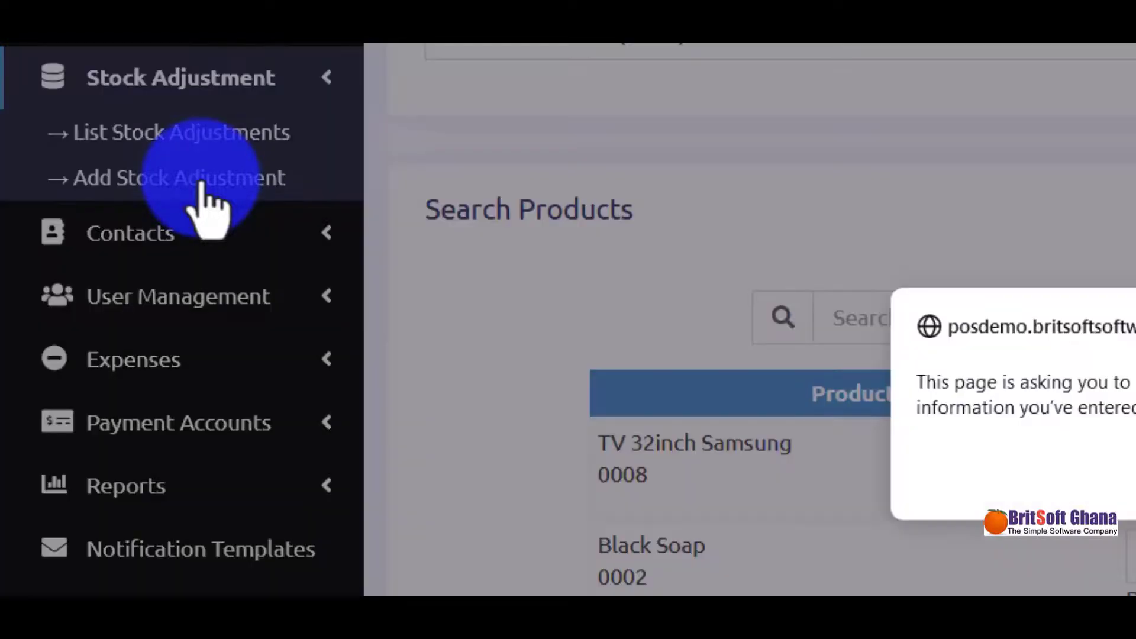
pyautogui.click(1116, 445)
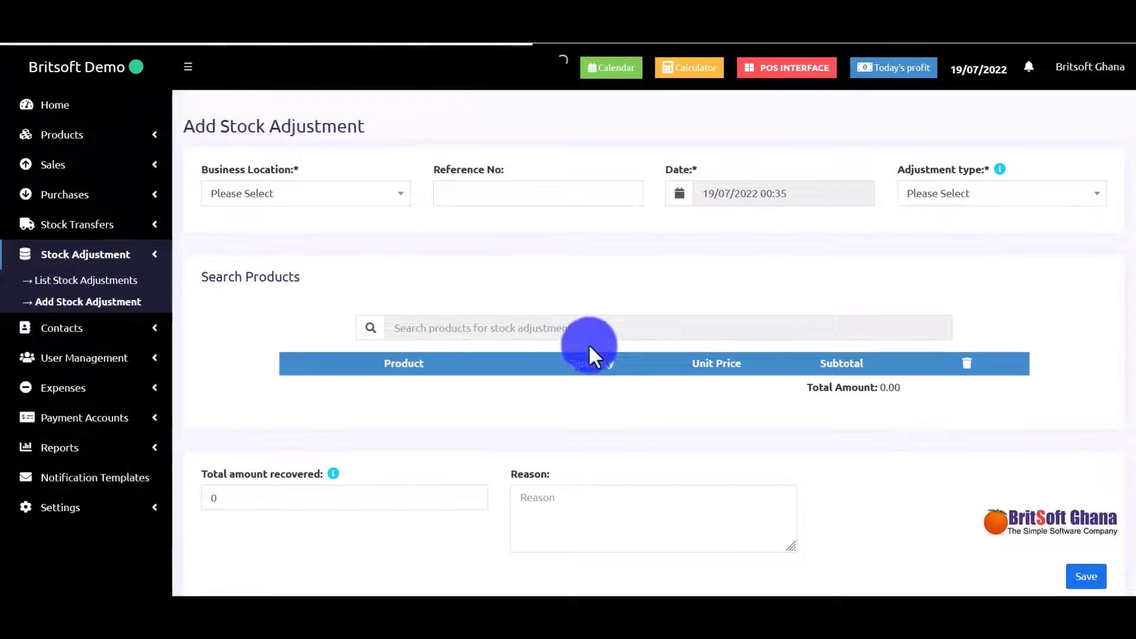
pyautogui.click(328, 201)
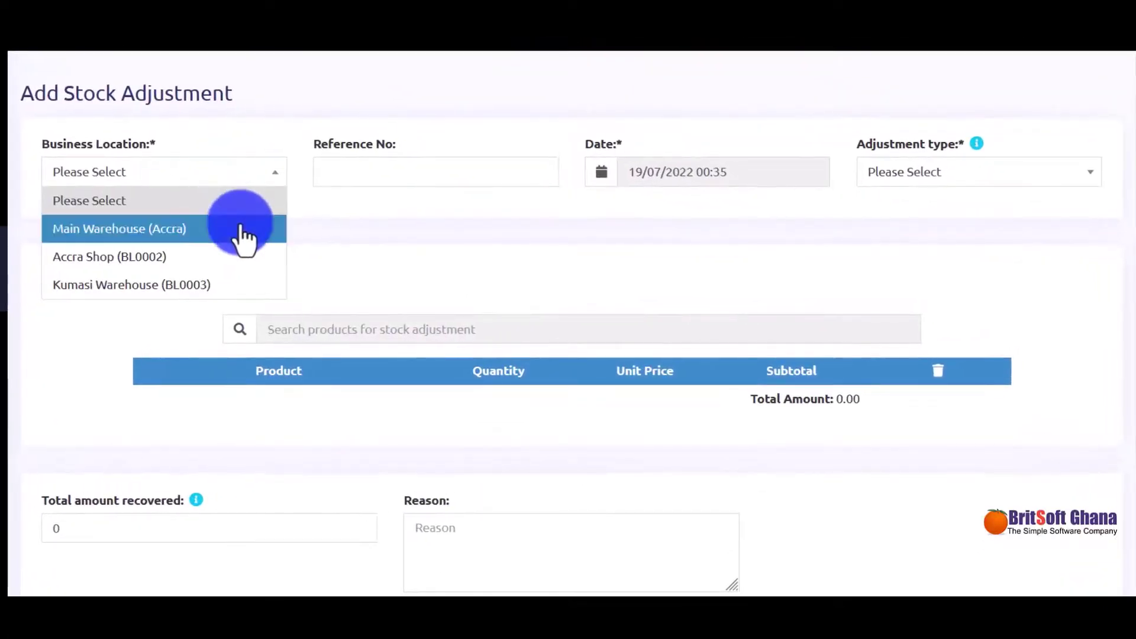
pyautogui.click(335, 243)
# Step: Add White T-Shirts and Black Soap to the stock adjustment, searching for "wh", "cl" and "soap"
pyautogui.click(600, 328)
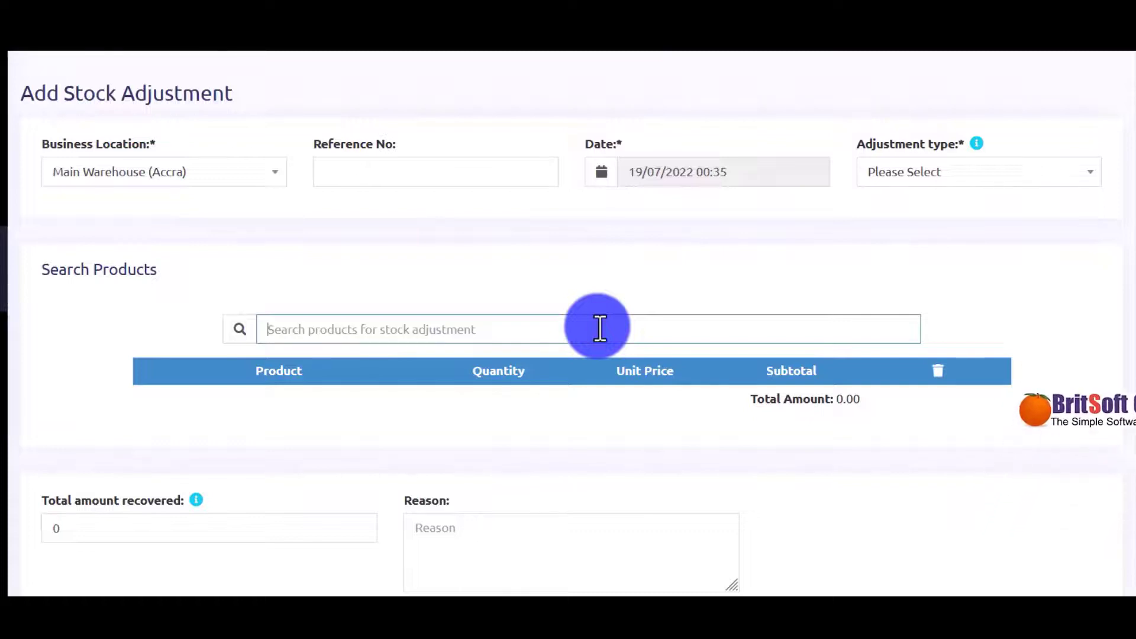
pyautogui.write('wh')
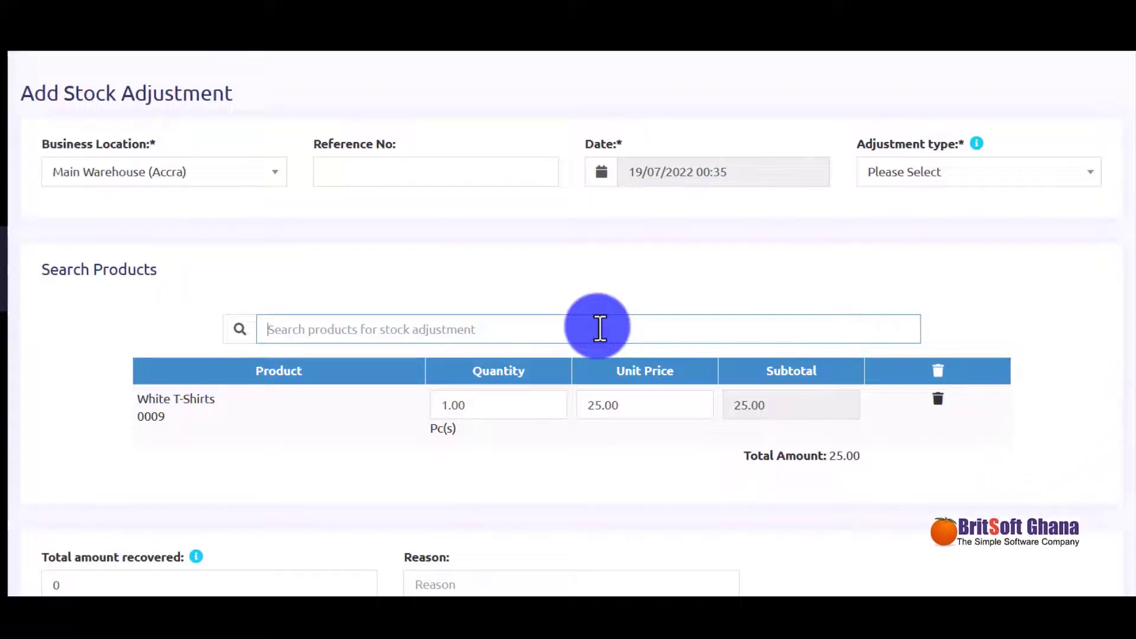
pyautogui.write('cl')
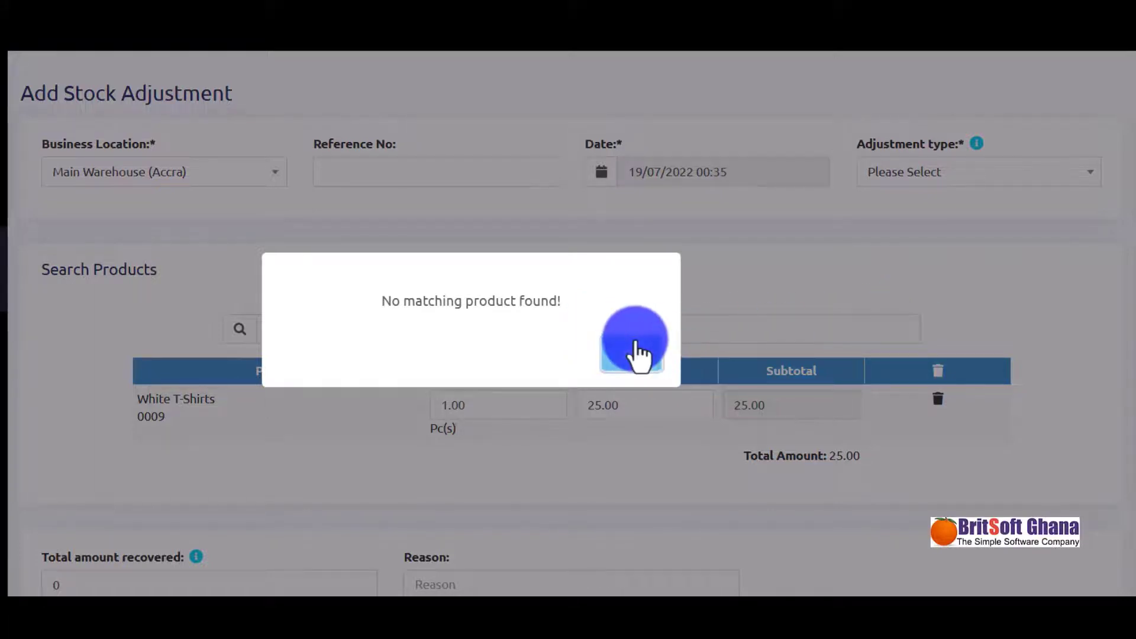
pyautogui.click(635, 352)
pyautogui.doubleClick(501, 321)
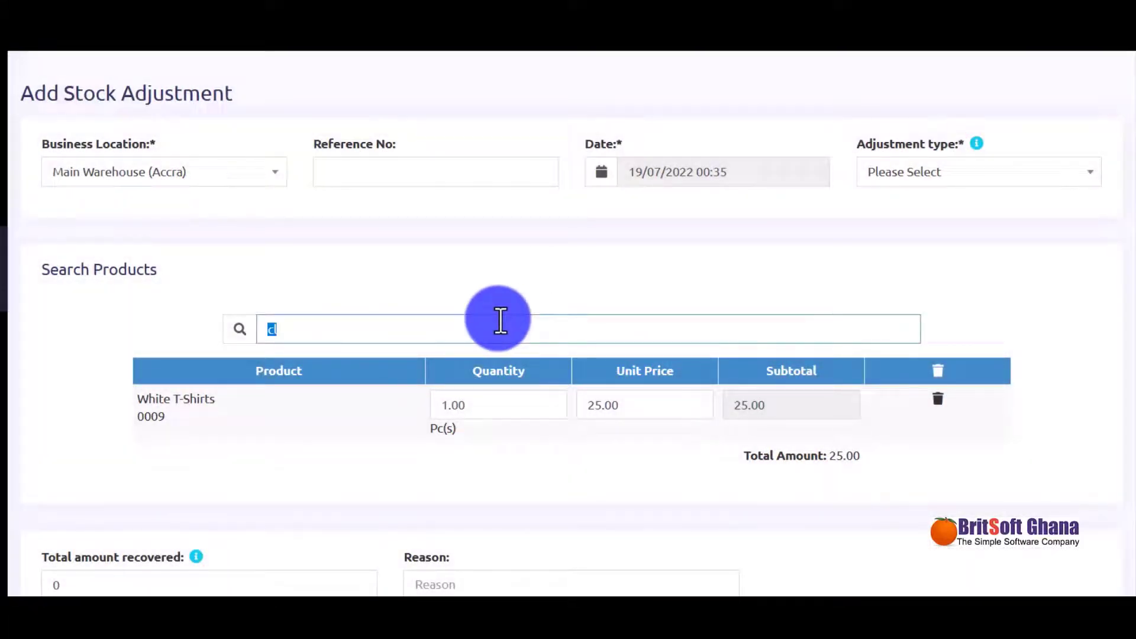
pyautogui.write('soap')
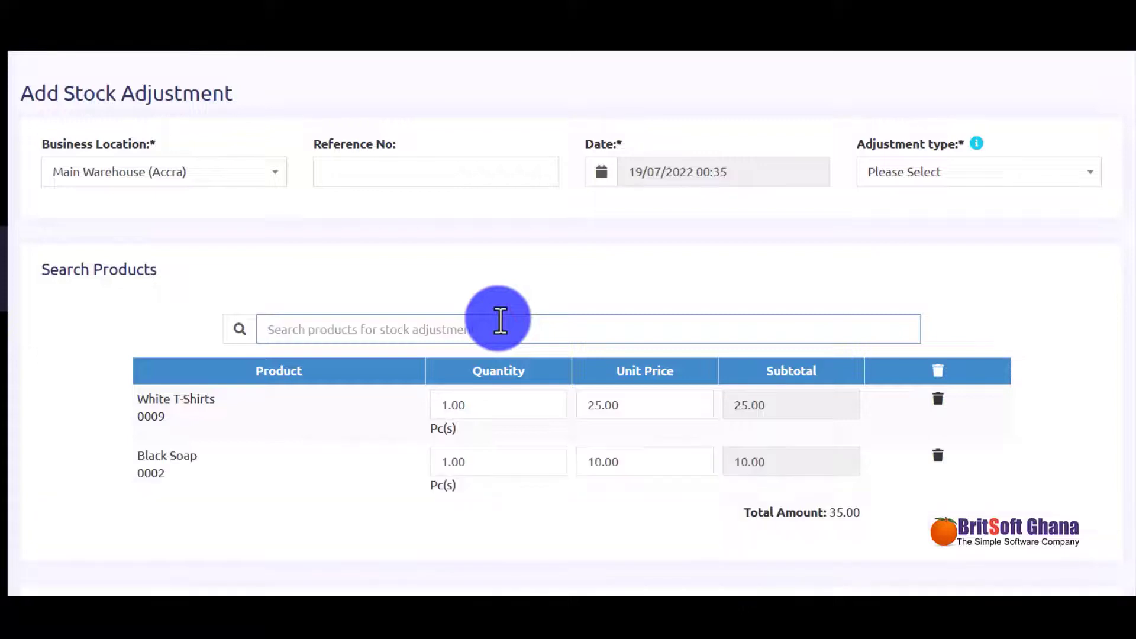
# Step: Check the stock adjustment's Reason field and its adjustment type options, leaving the type unselected
pyautogui.scroll(-3, 501, 320)
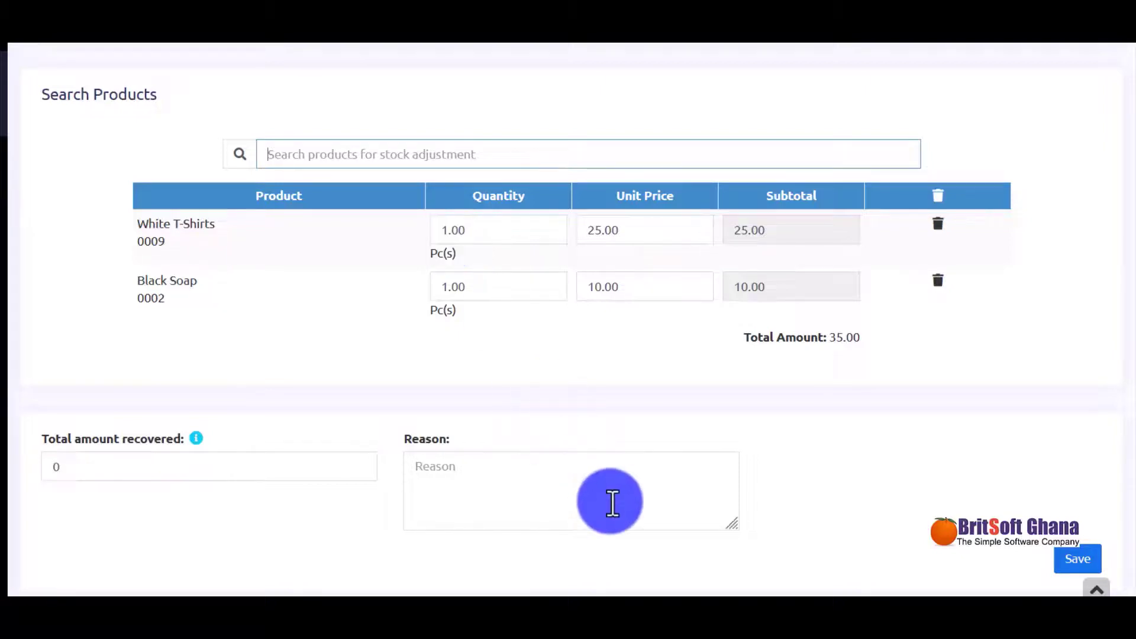
pyautogui.click(610, 502)
pyautogui.scroll(3, 610, 501)
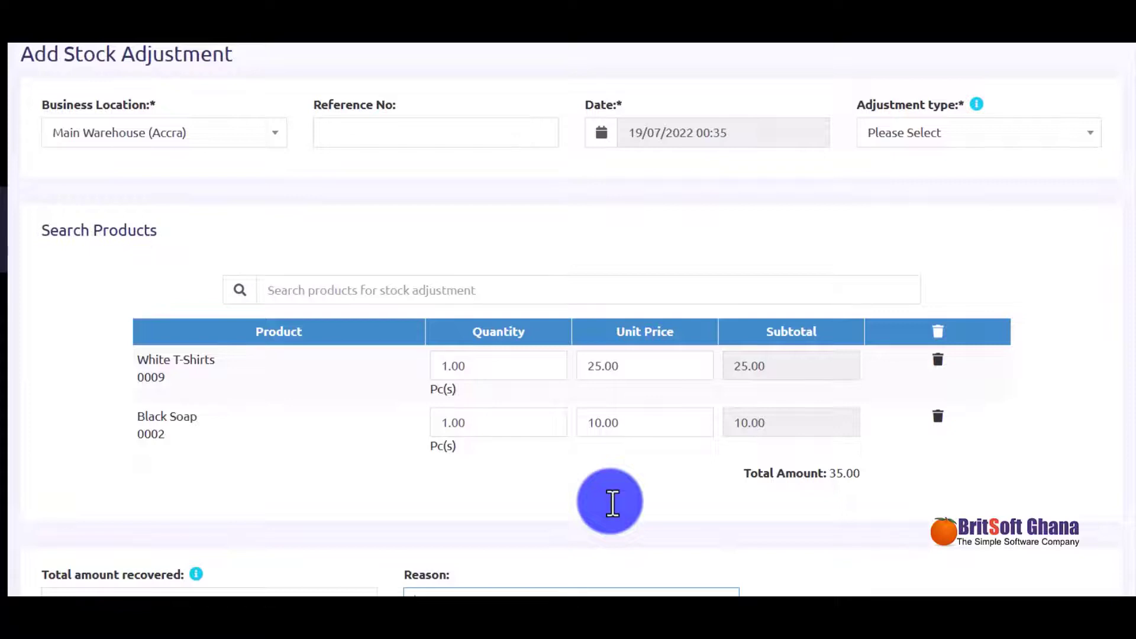
pyautogui.click(1050, 136)
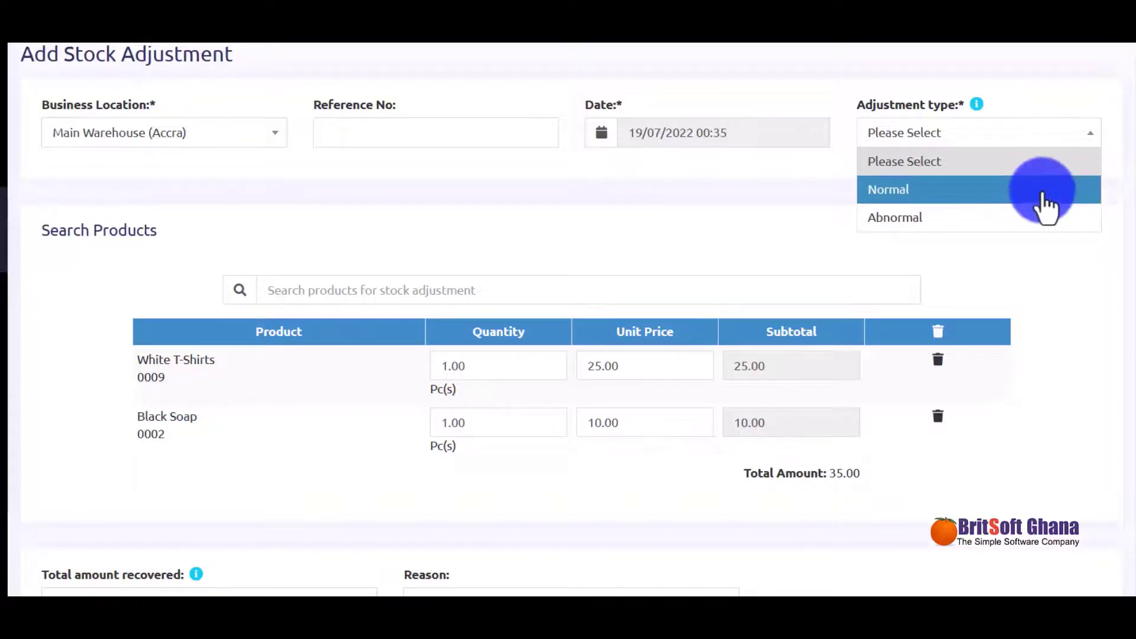
pyautogui.click(1069, 261)
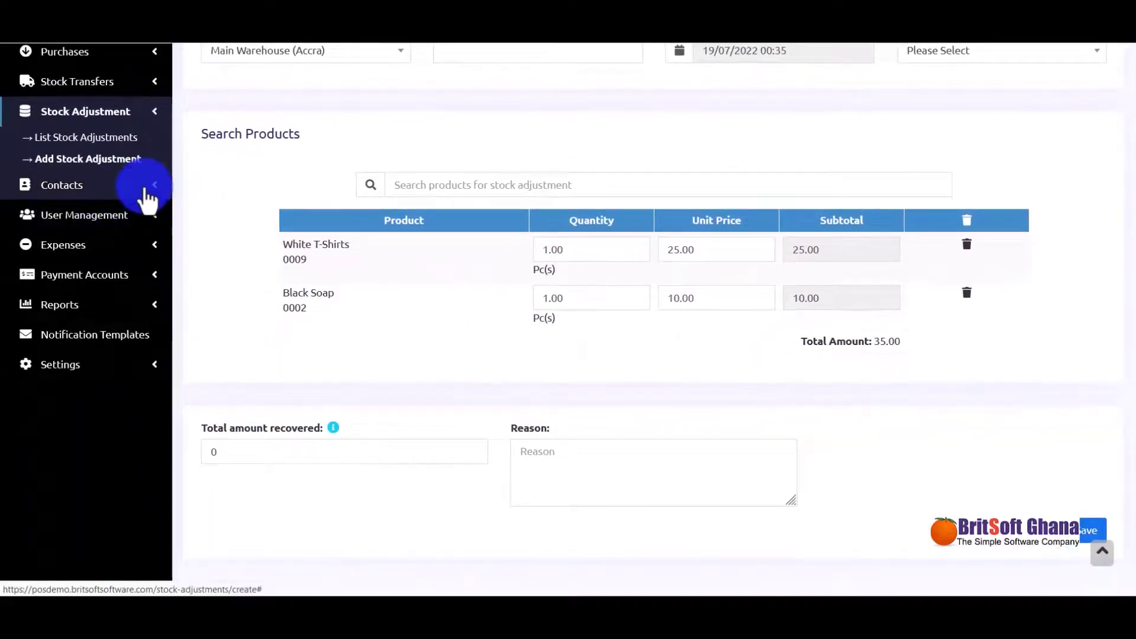
# Step: Look over the Contacts and User Management sections, leave the stock adjustment unsaved and open the Add user form
pyautogui.click(142, 187)
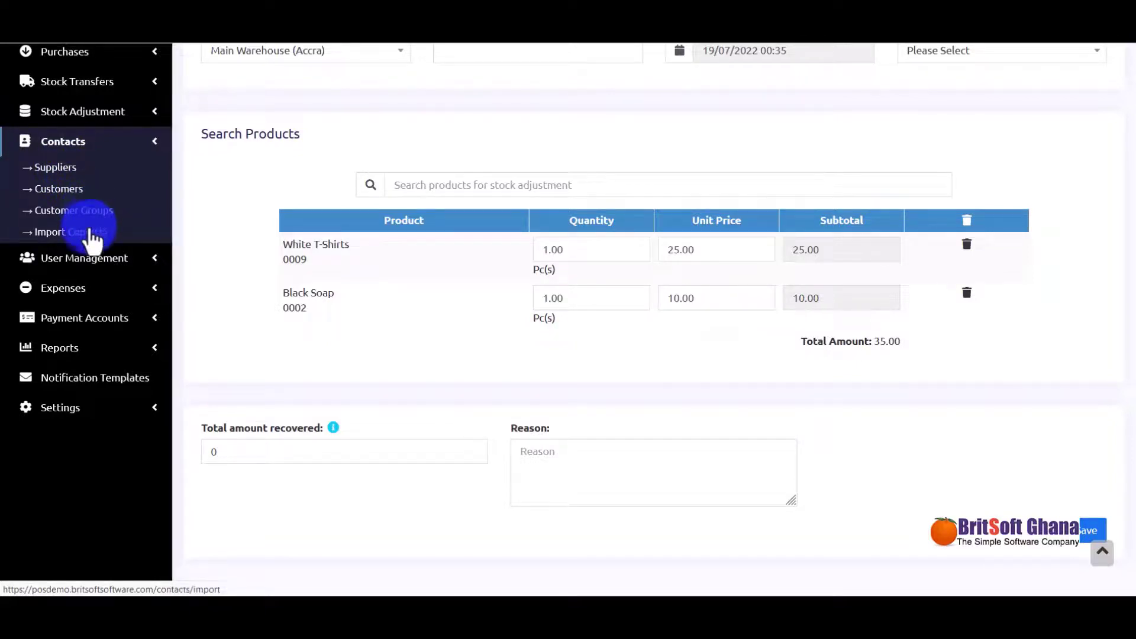
pyautogui.click(119, 260)
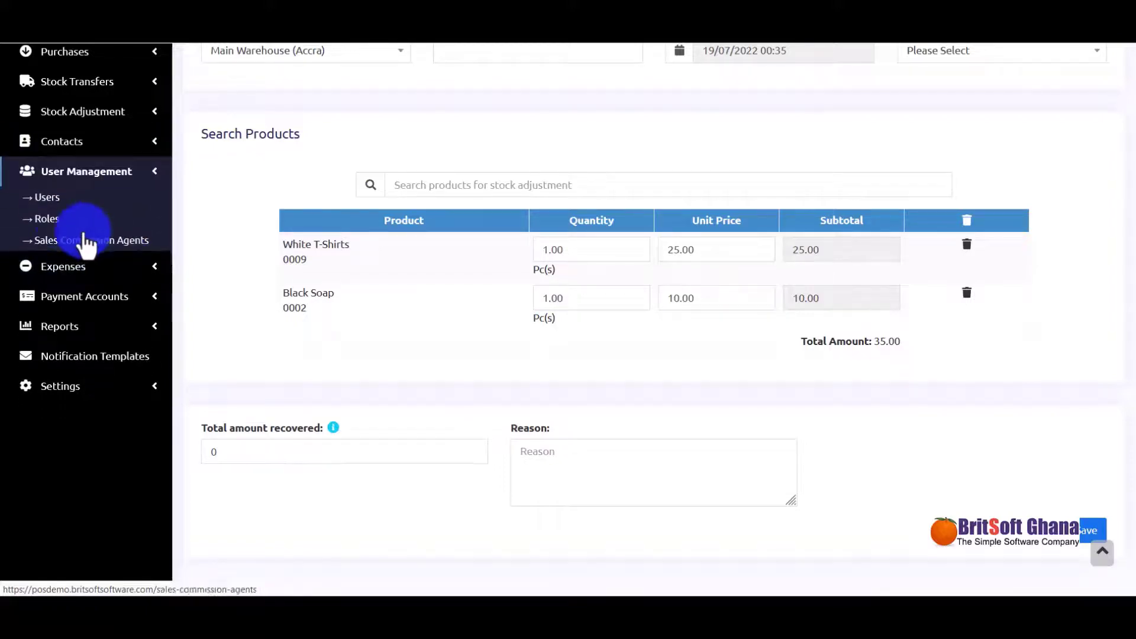
pyautogui.click(55, 200)
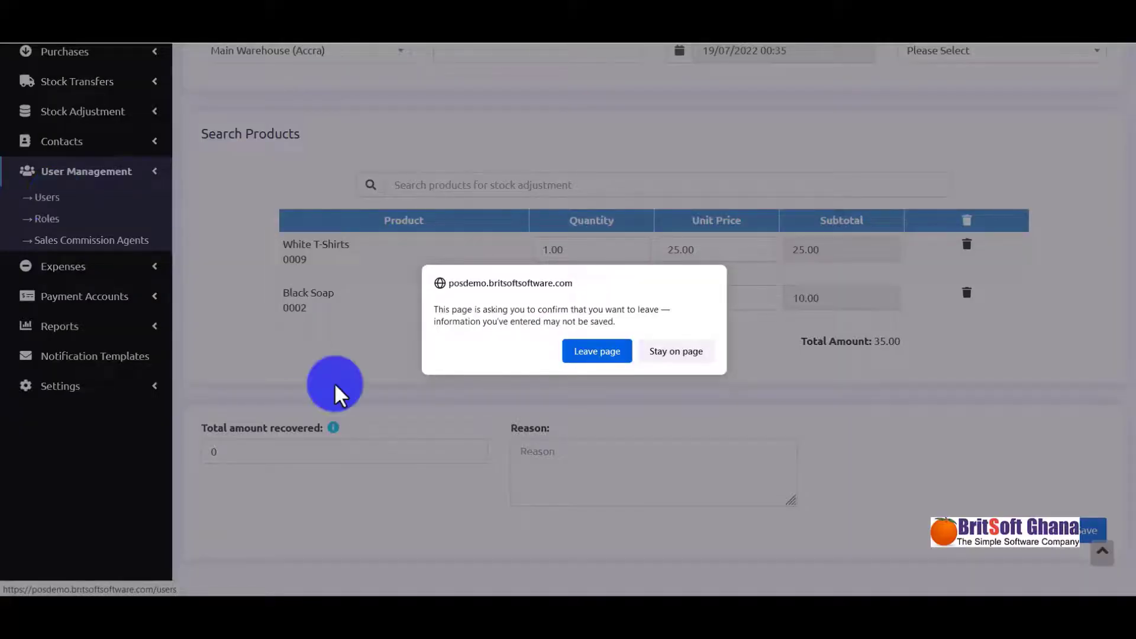
pyautogui.click(581, 349)
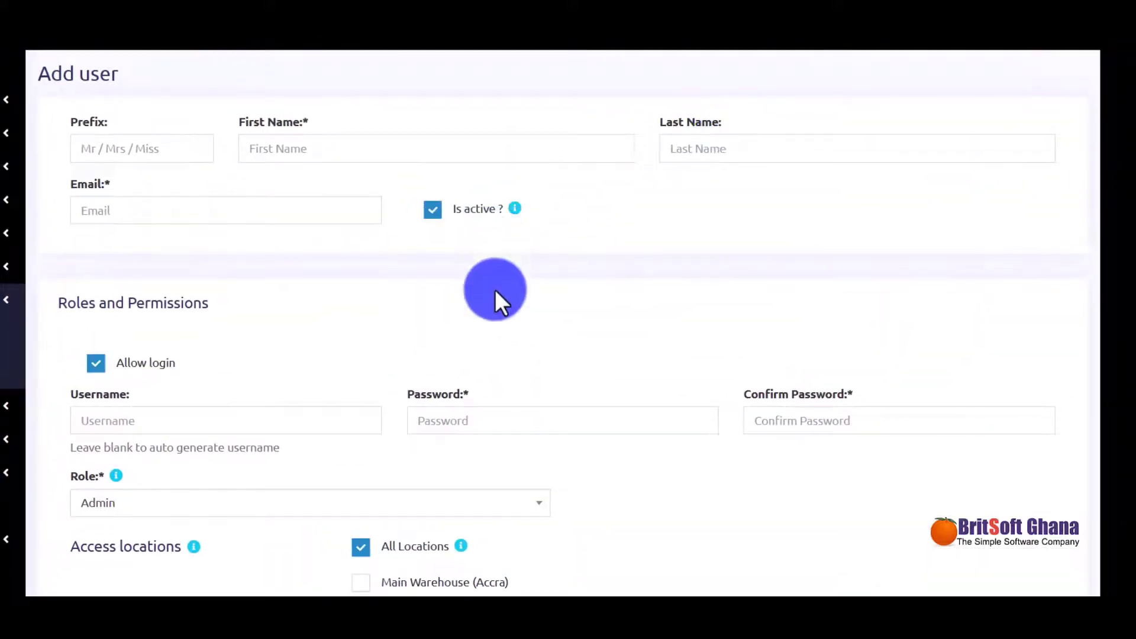
# Step: Examine the Add user form's login fields, role options, access locations and bank details
pyautogui.scroll(-3, 495, 290)
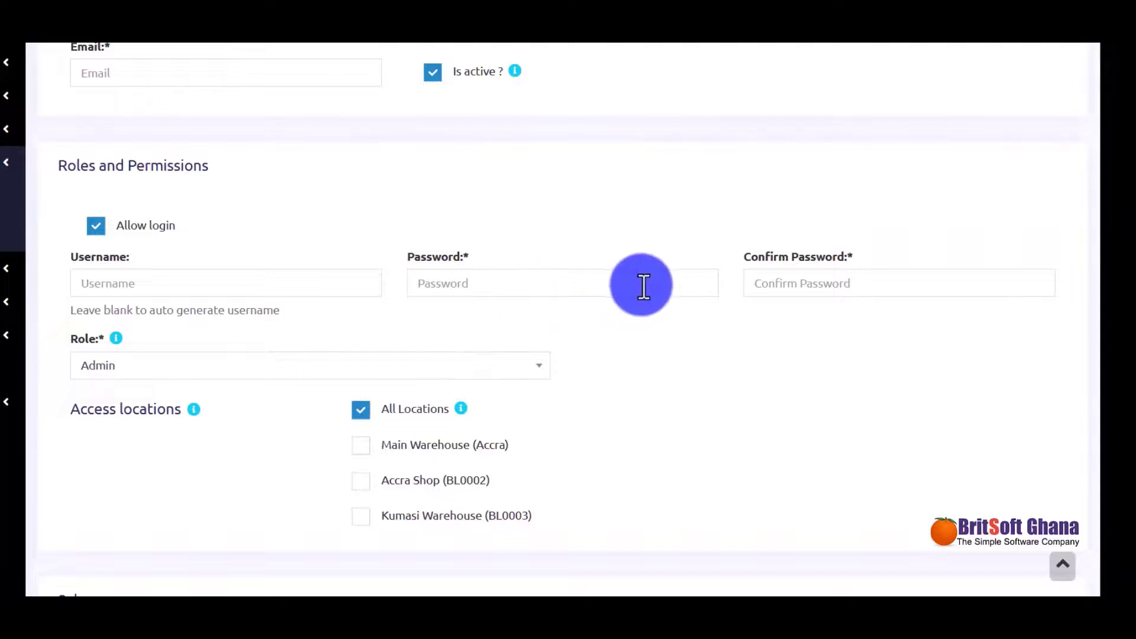
pyautogui.scroll(-2, 615, 352)
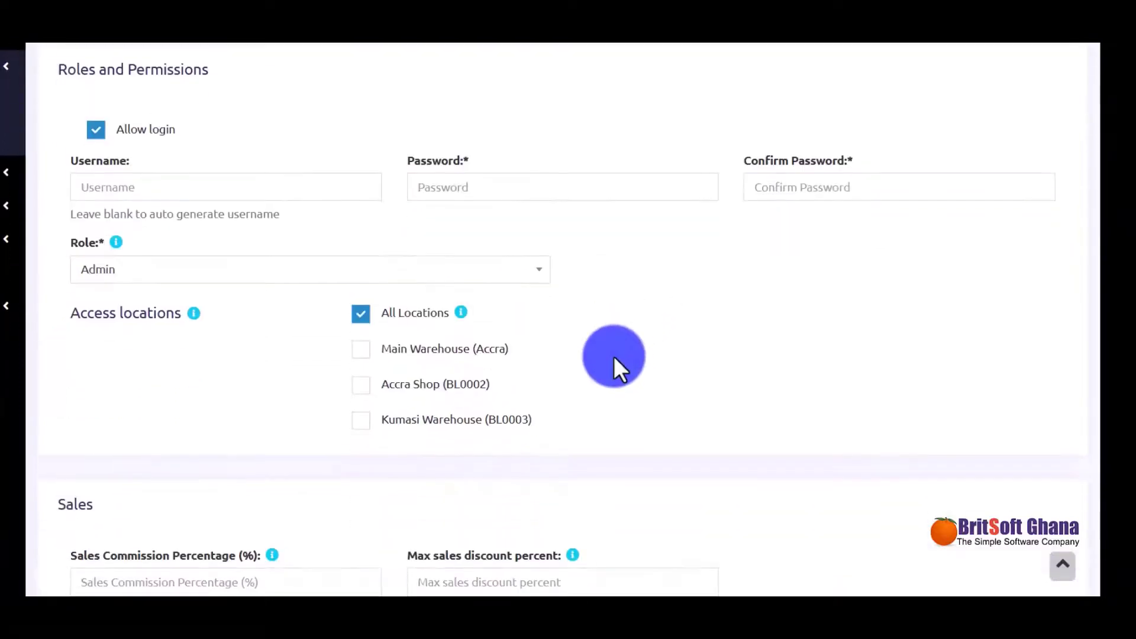
pyautogui.click(500, 265)
pyautogui.click(500, 267)
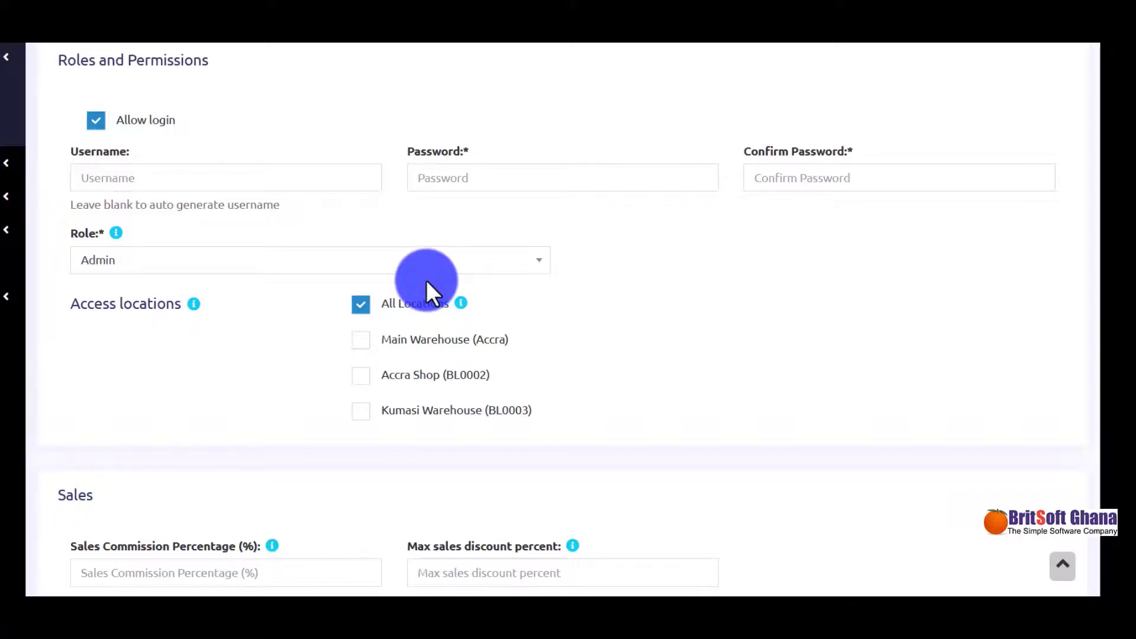
pyautogui.click(440, 263)
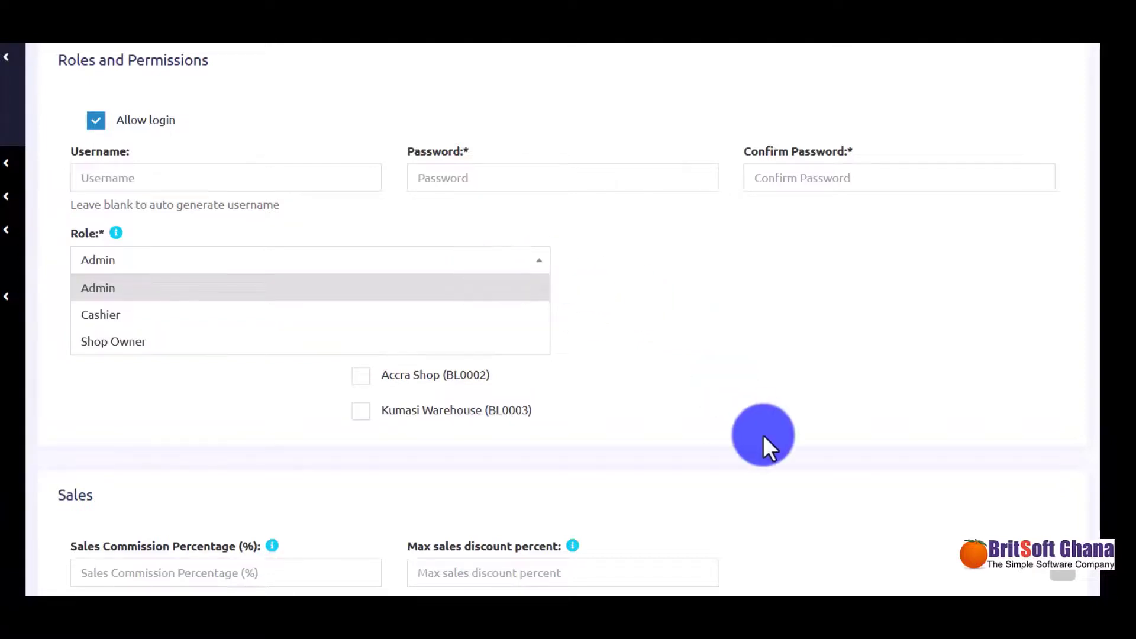
pyautogui.scroll(-10, 763, 438)
pyautogui.scroll(-3, 762, 434)
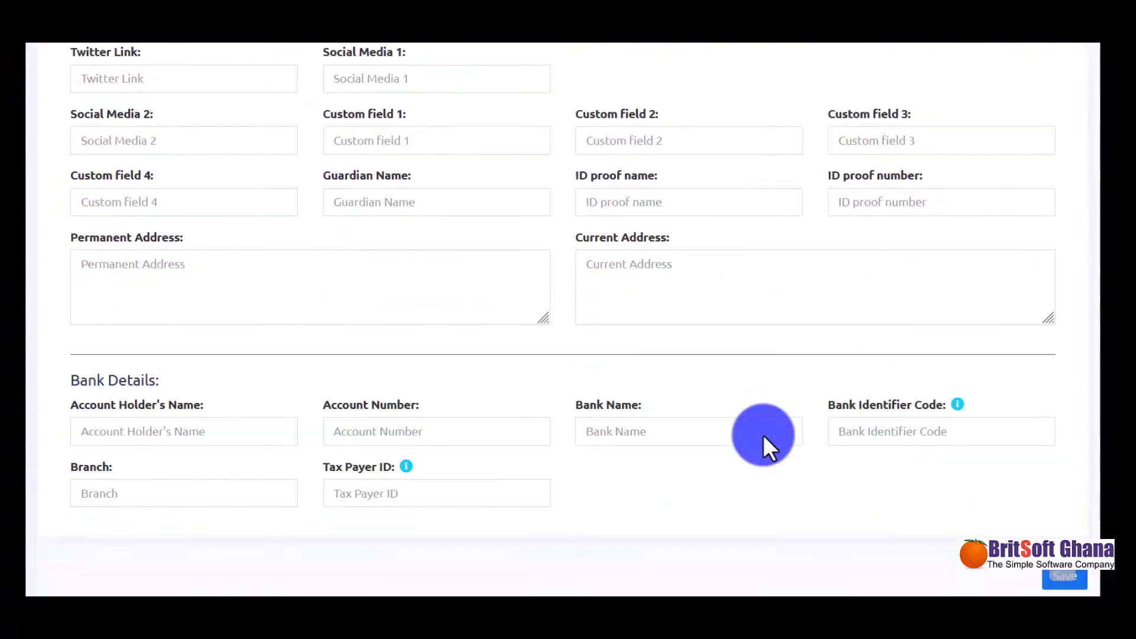
pyautogui.scroll(10, 768, 411)
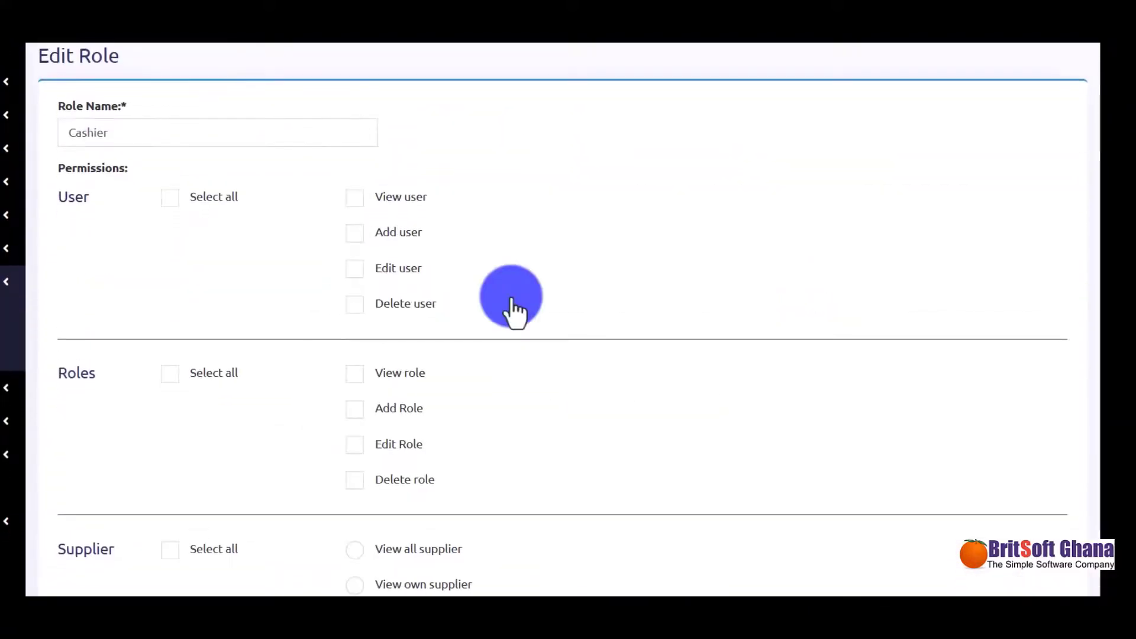
# Step: Examine the Cashier role's permissions for users, roles, suppliers, customers, products, purchases and POS sales
pyautogui.scroll(-2, 509, 299)
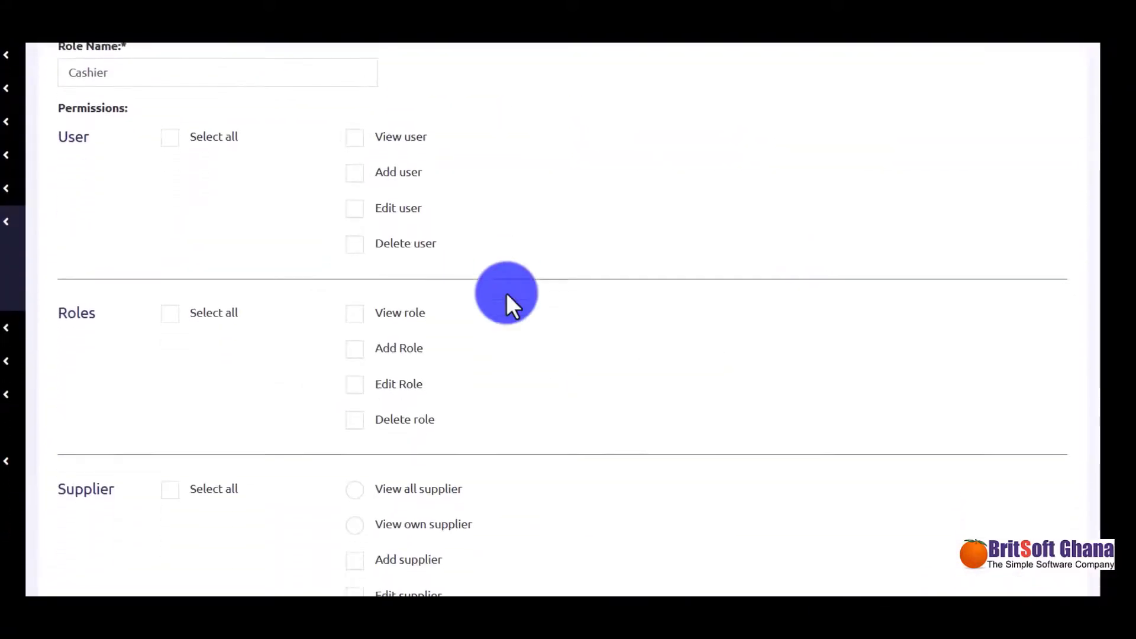
pyautogui.scroll(2, 507, 299)
pyautogui.scroll(-2, 506, 292)
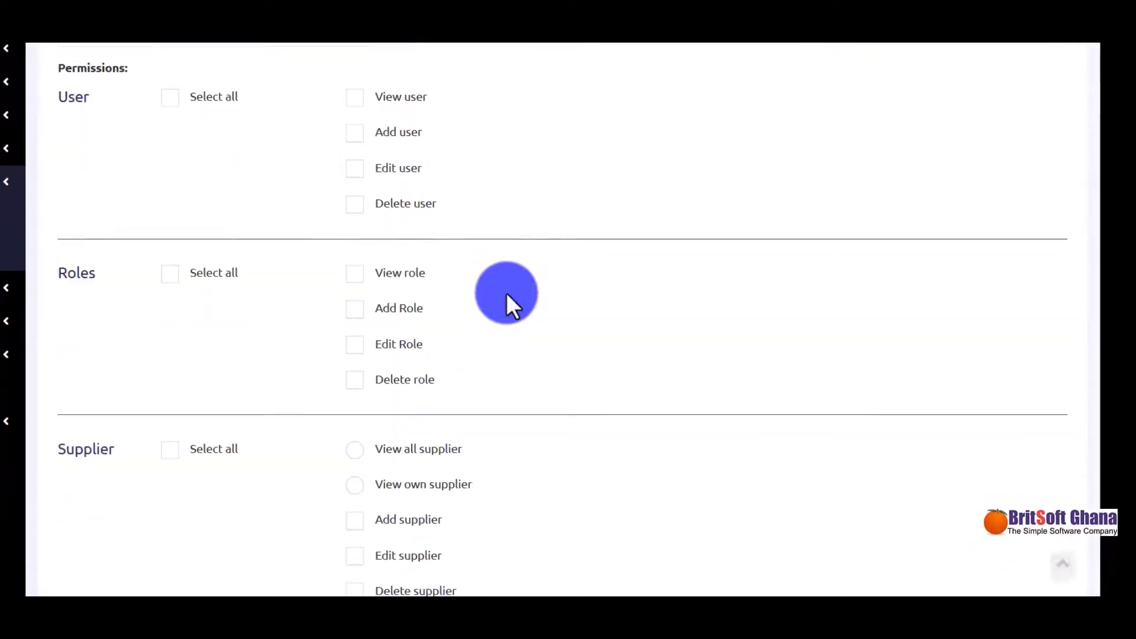
pyautogui.scroll(-1, 245, 255)
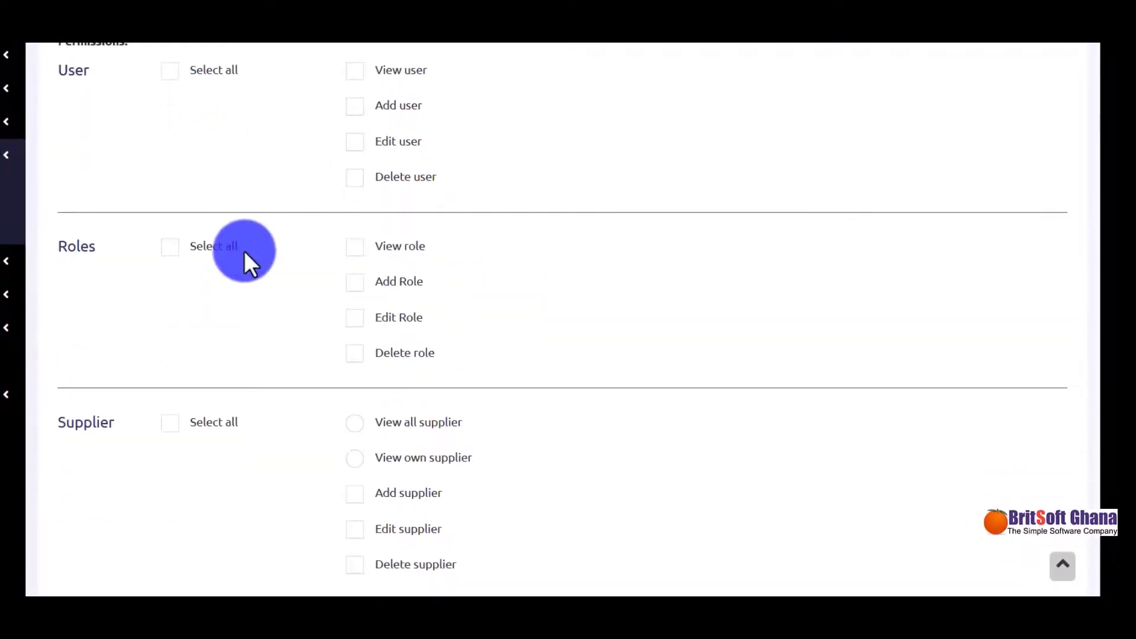
pyautogui.scroll(1, 245, 255)
pyautogui.scroll(-1, 245, 254)
pyautogui.scroll(-1, 244, 251)
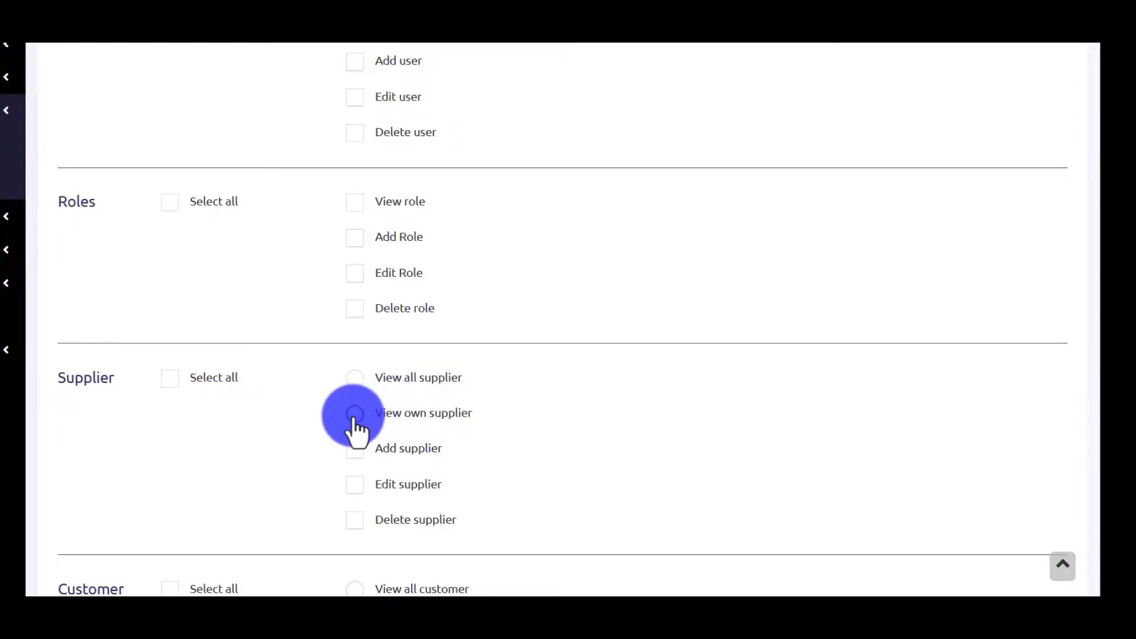
pyautogui.scroll(-4, 355, 429)
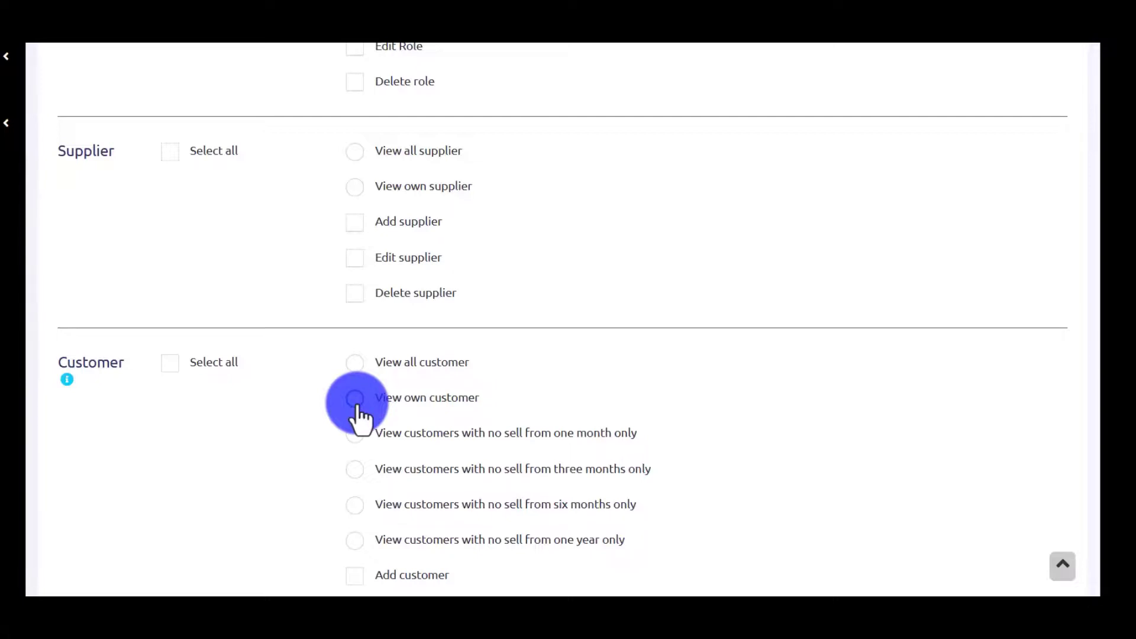
pyautogui.scroll(-15, 360, 414)
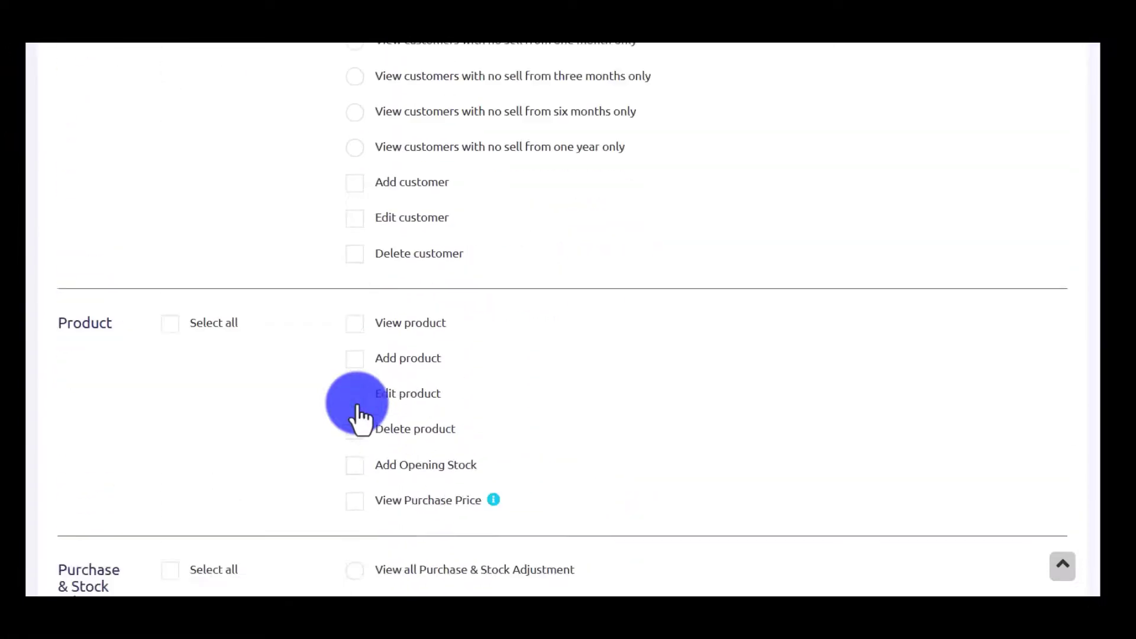
pyautogui.scroll(-3, 357, 414)
pyautogui.scroll(3, 355, 414)
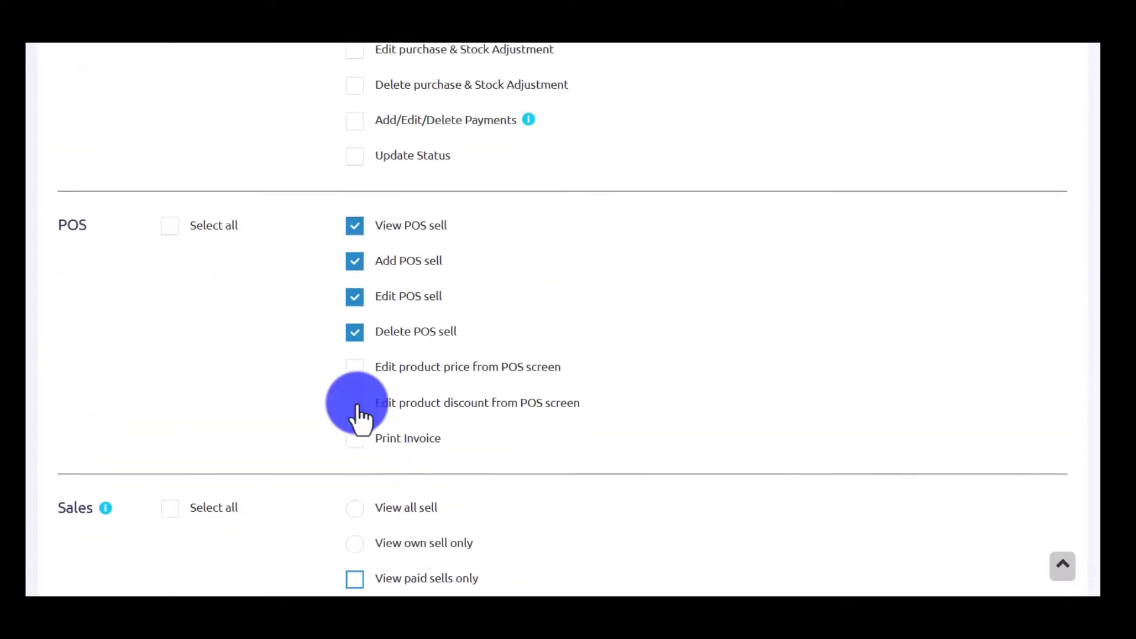
pyautogui.click(354, 232)
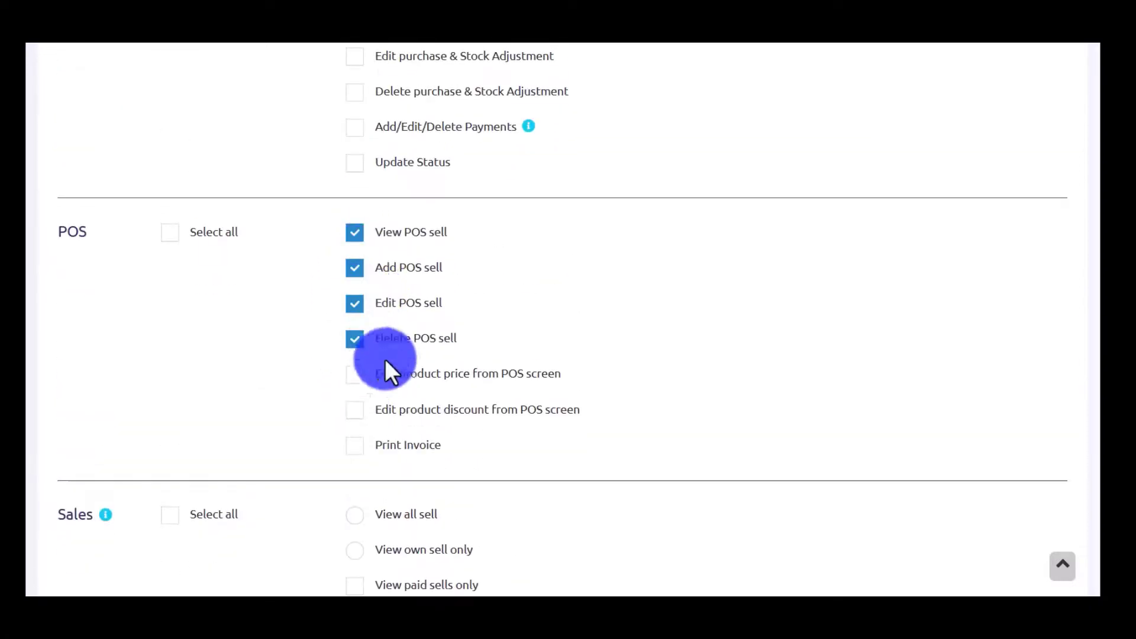
# Step: Examine the Cashier role's remaining permissions, from POS and sales through tax rates, units, categories, reports, settings and expenses
pyautogui.scroll(-2, 389, 381)
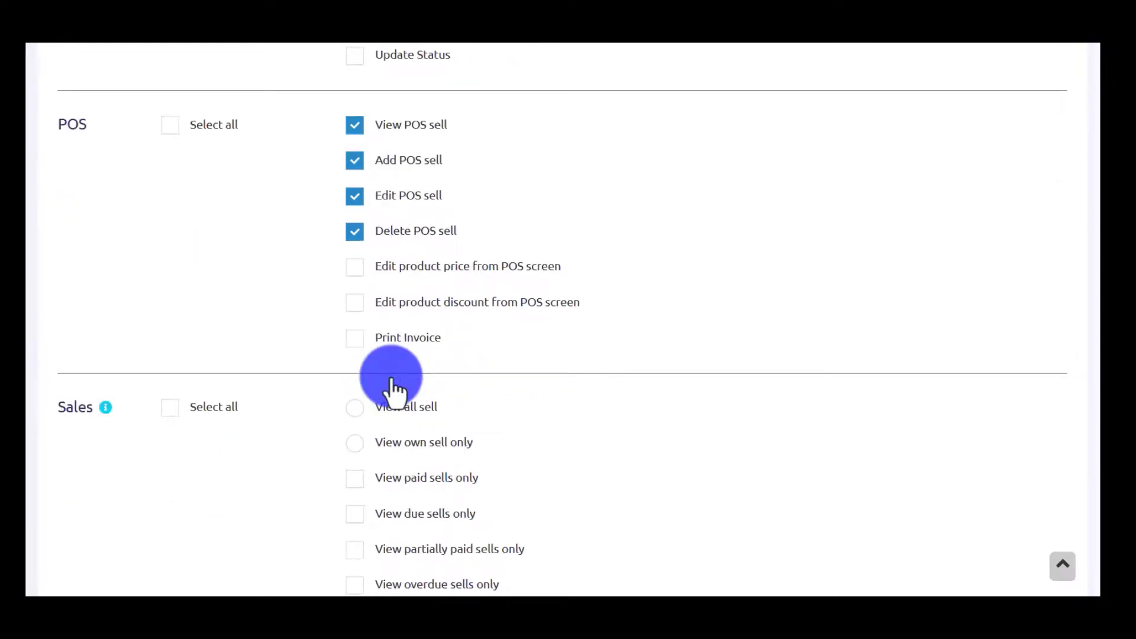
pyautogui.scroll(-20, 393, 390)
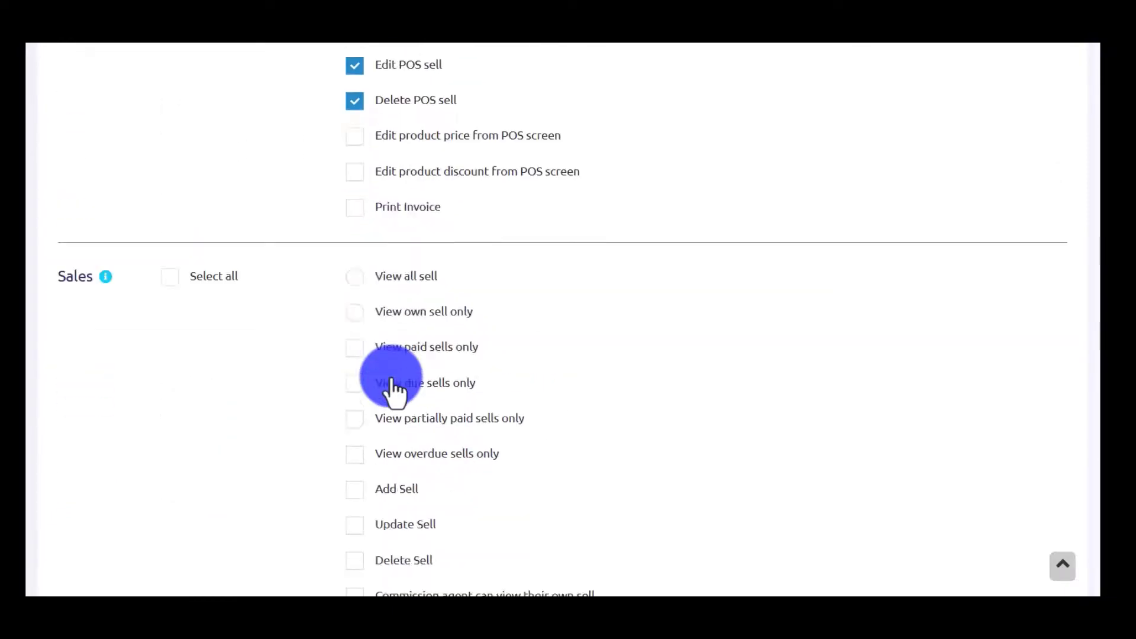
pyautogui.scroll(-10, 393, 390)
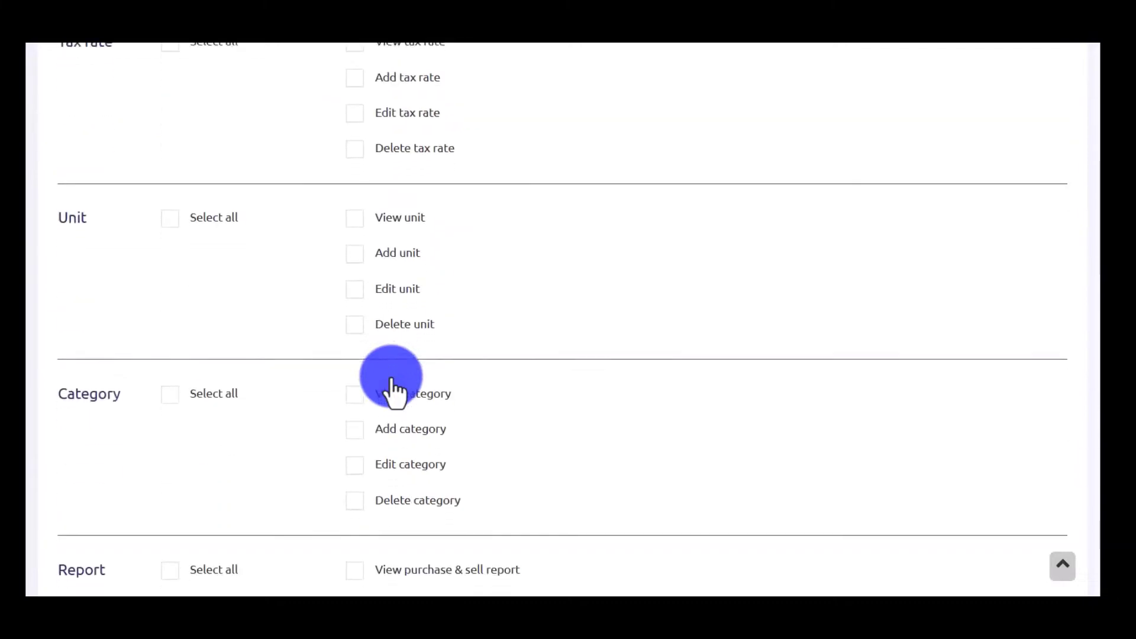
pyautogui.scroll(-9, 393, 391)
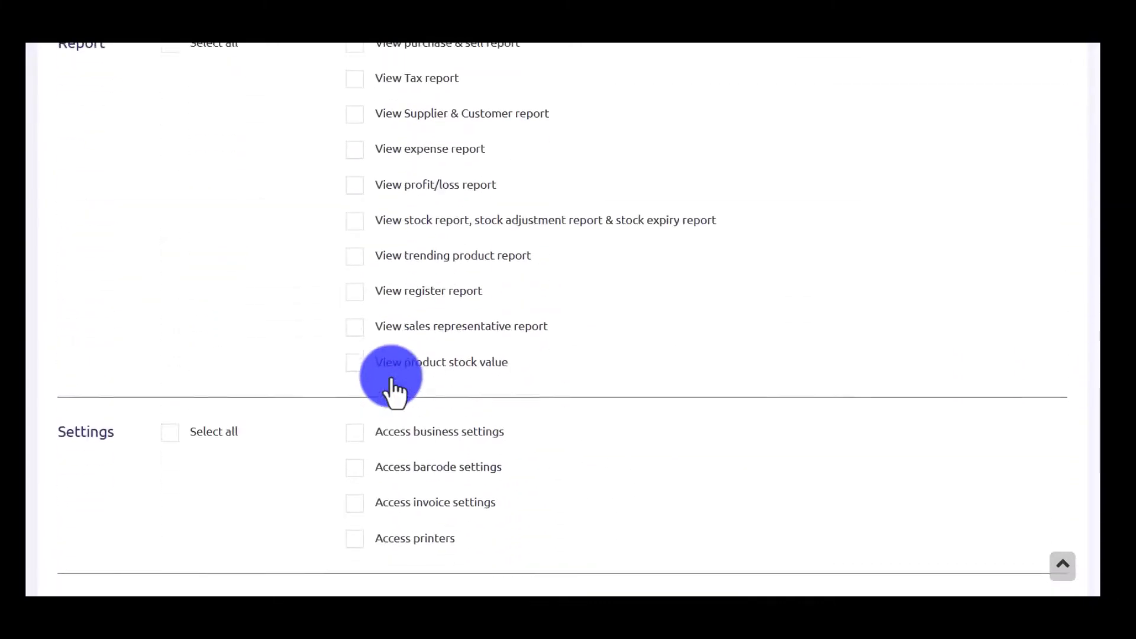
pyautogui.scroll(20, 394, 391)
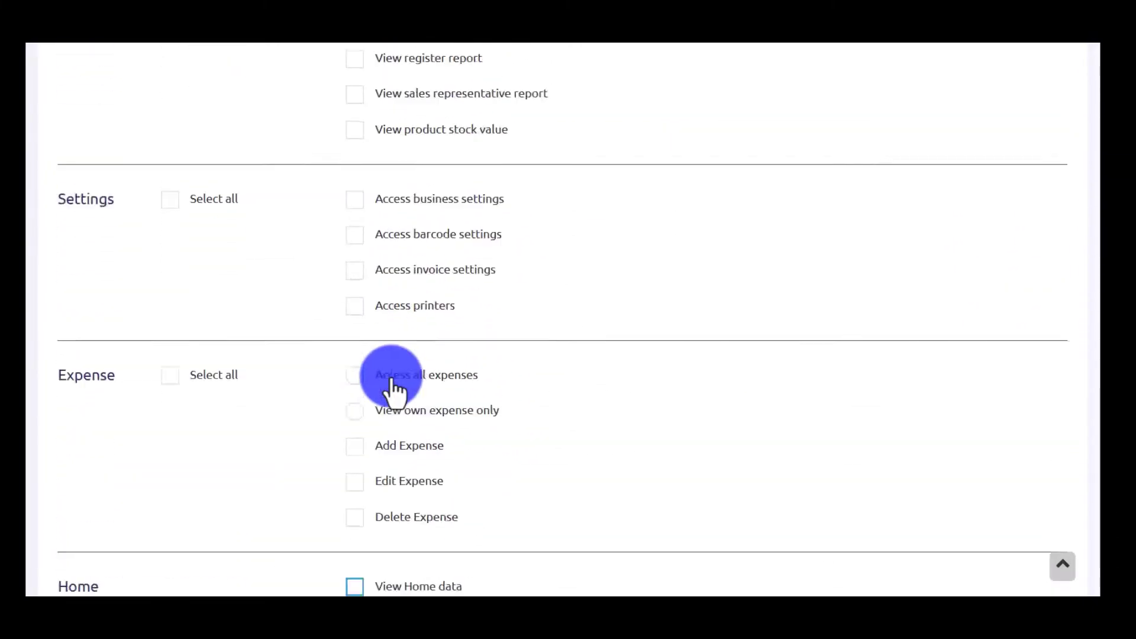
pyautogui.scroll(15, 394, 387)
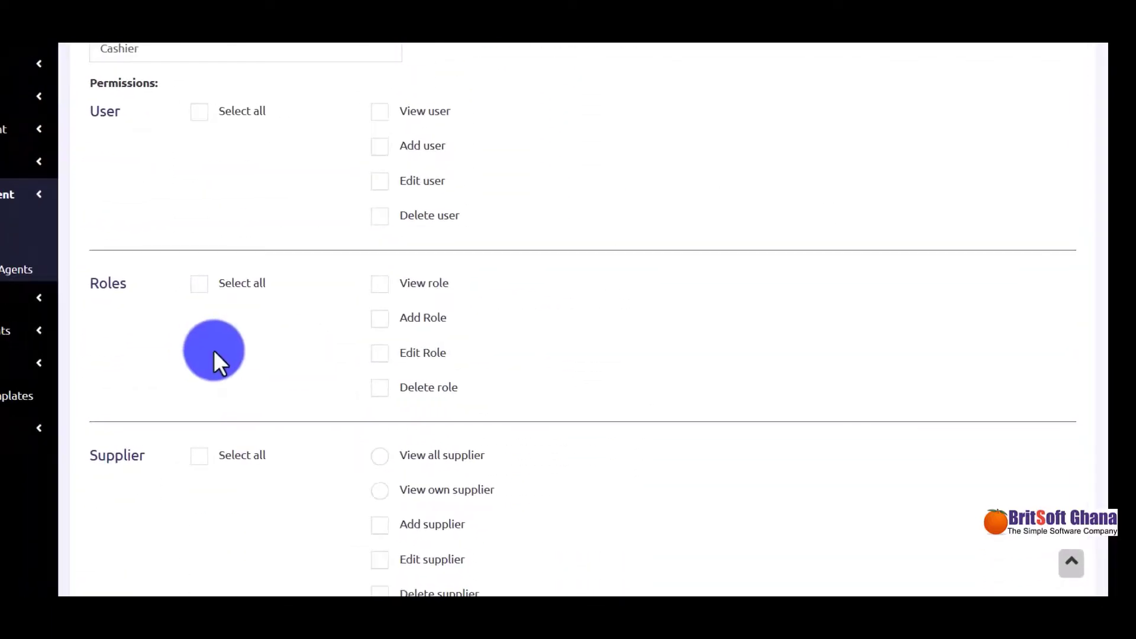
# Step: Look over the Expenses options, open the list of payment accounts and check the other Payment Accounts options
pyautogui.click(152, 311)
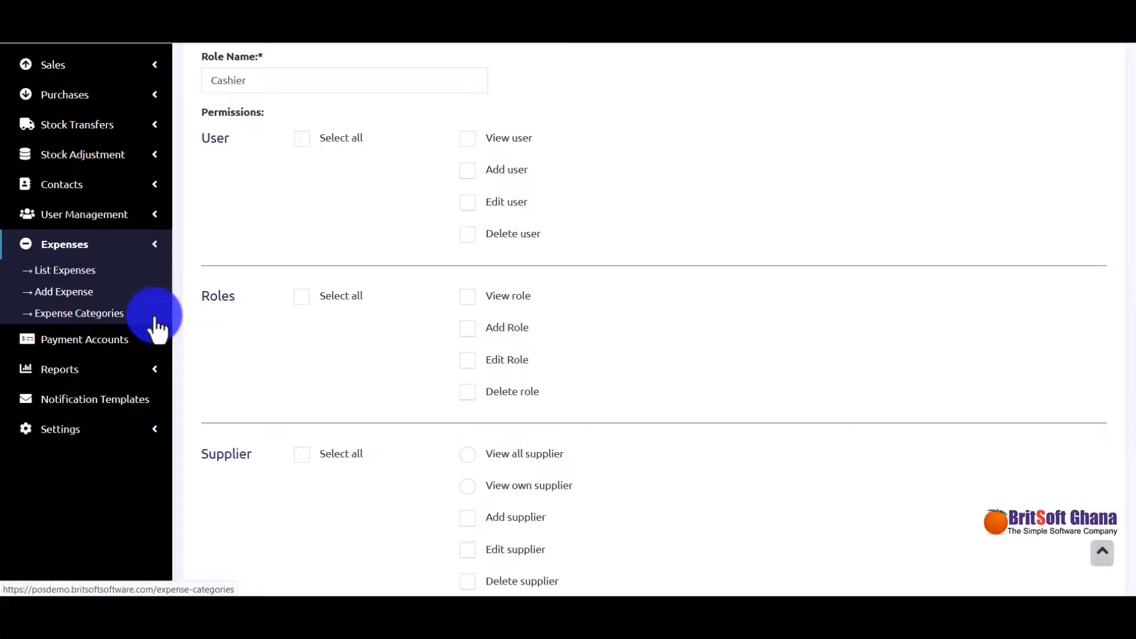
pyautogui.click(155, 340)
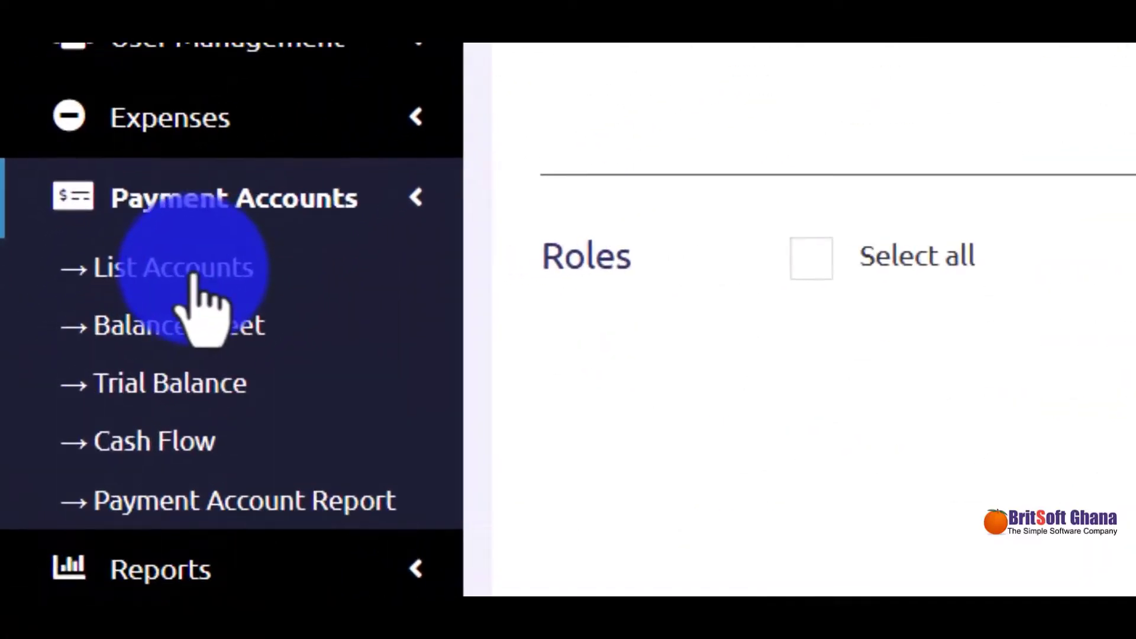
pyautogui.click(194, 275)
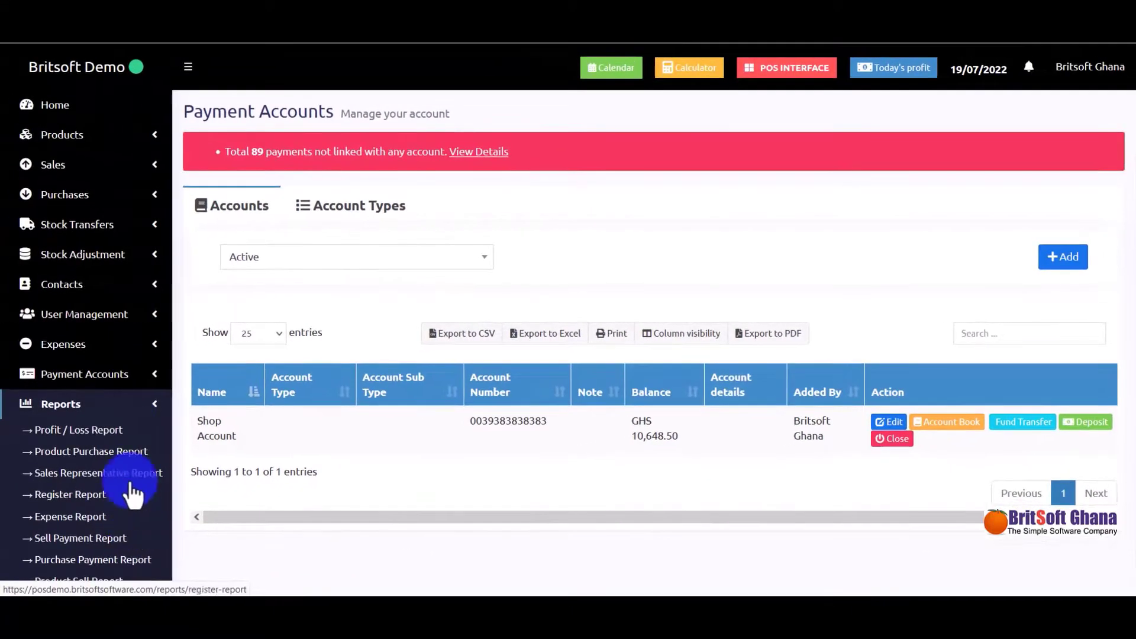
pyautogui.click(130, 411)
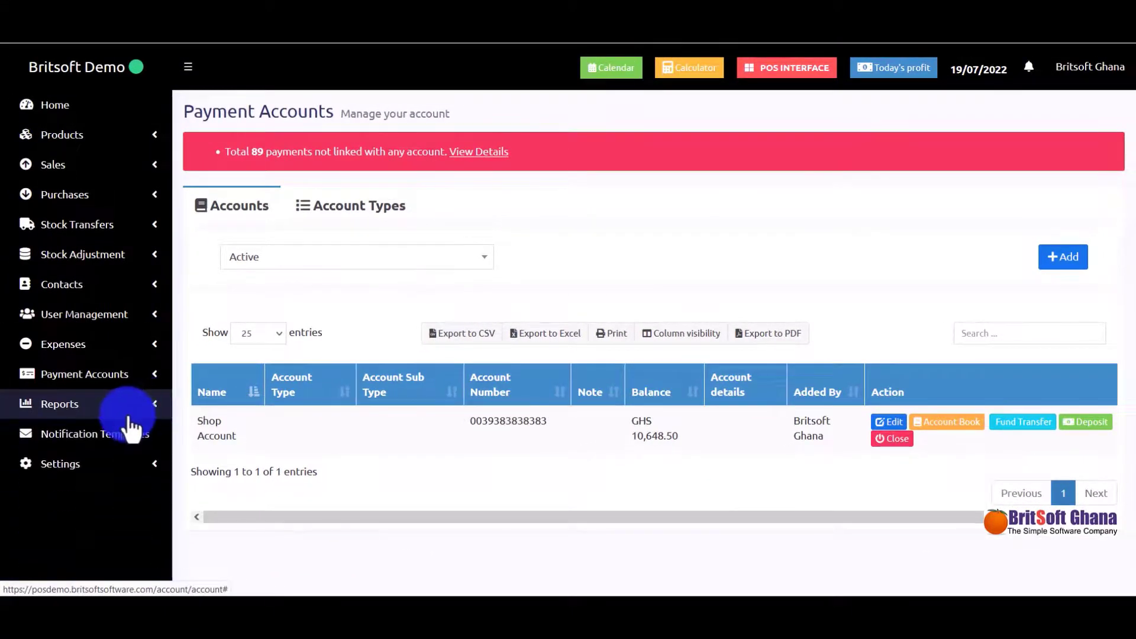
pyautogui.click(152, 378)
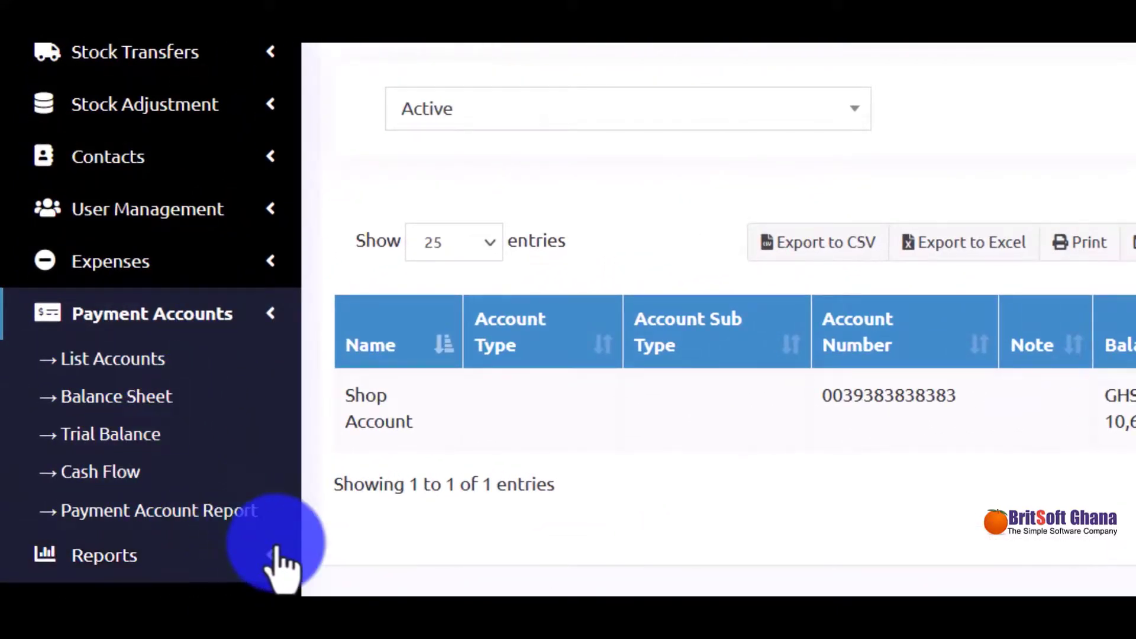
# Step: Look through the full list of available reports, from Profit / Loss Report down to Activity Log
pyautogui.click(275, 553)
pyautogui.scroll(-3, 198, 473)
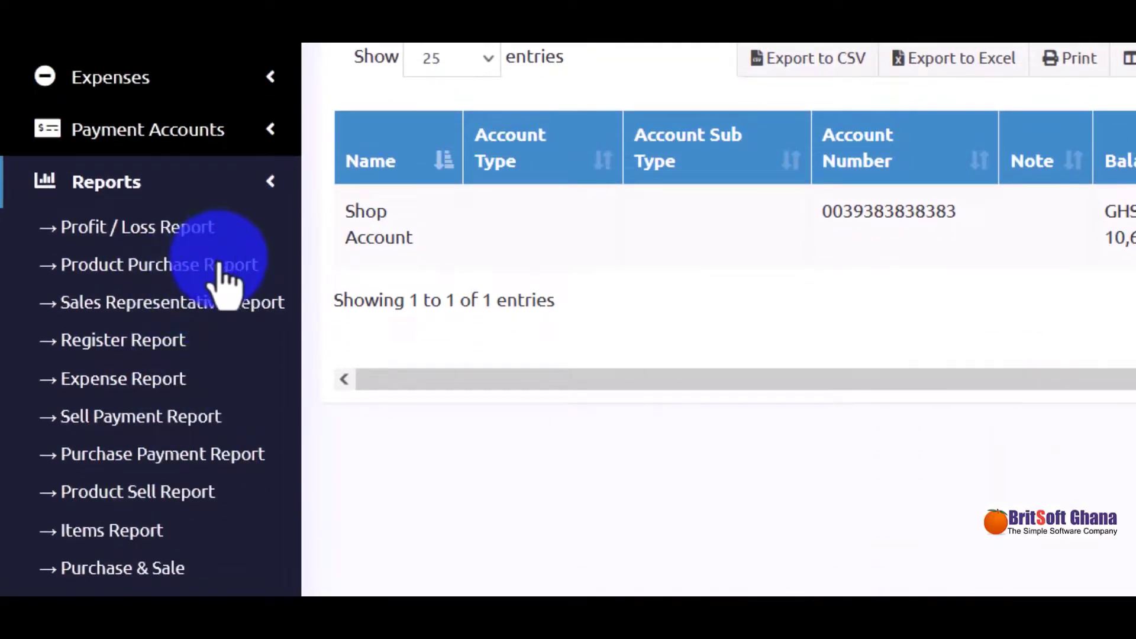
pyautogui.scroll(-2, 216, 379)
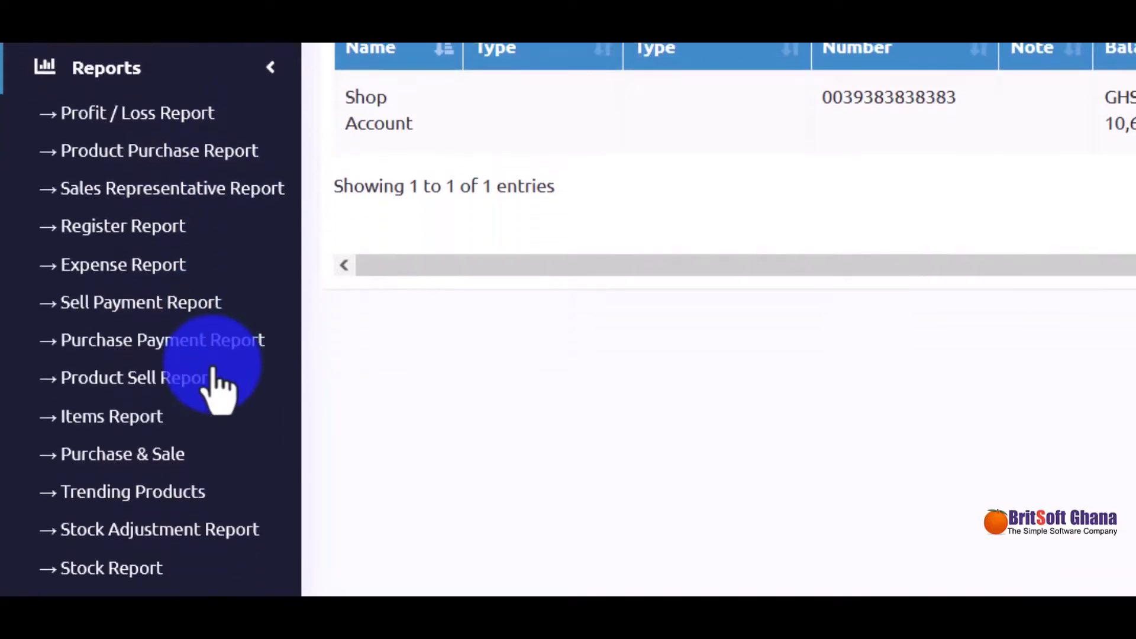
pyautogui.scroll(-3, 216, 388)
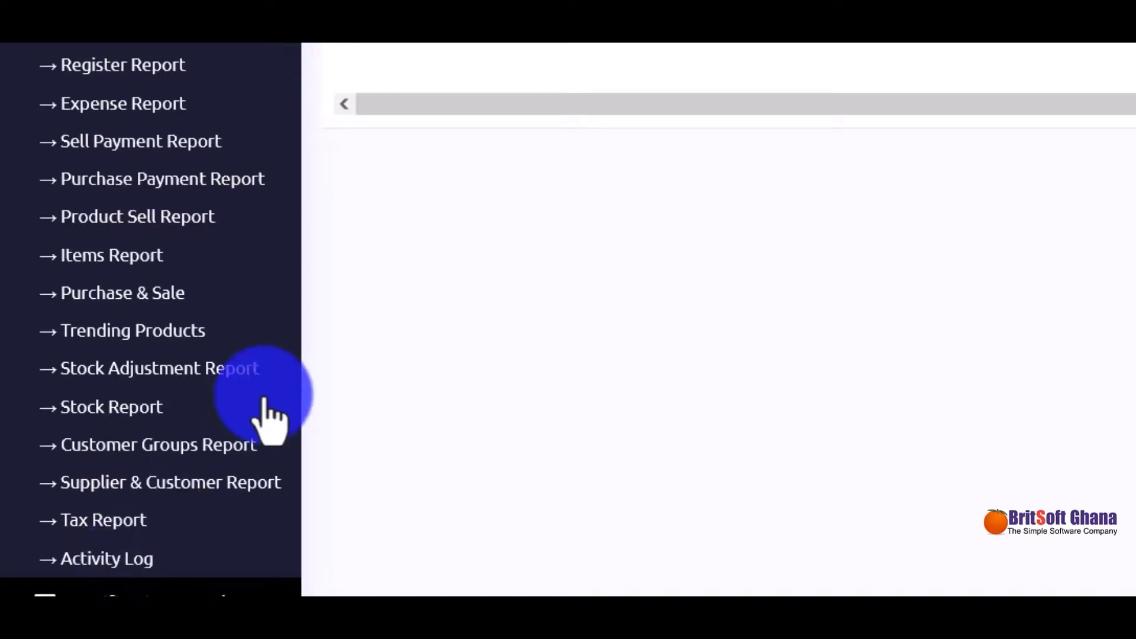
pyautogui.scroll(5, 152, 401)
pyautogui.scroll(3, 152, 401)
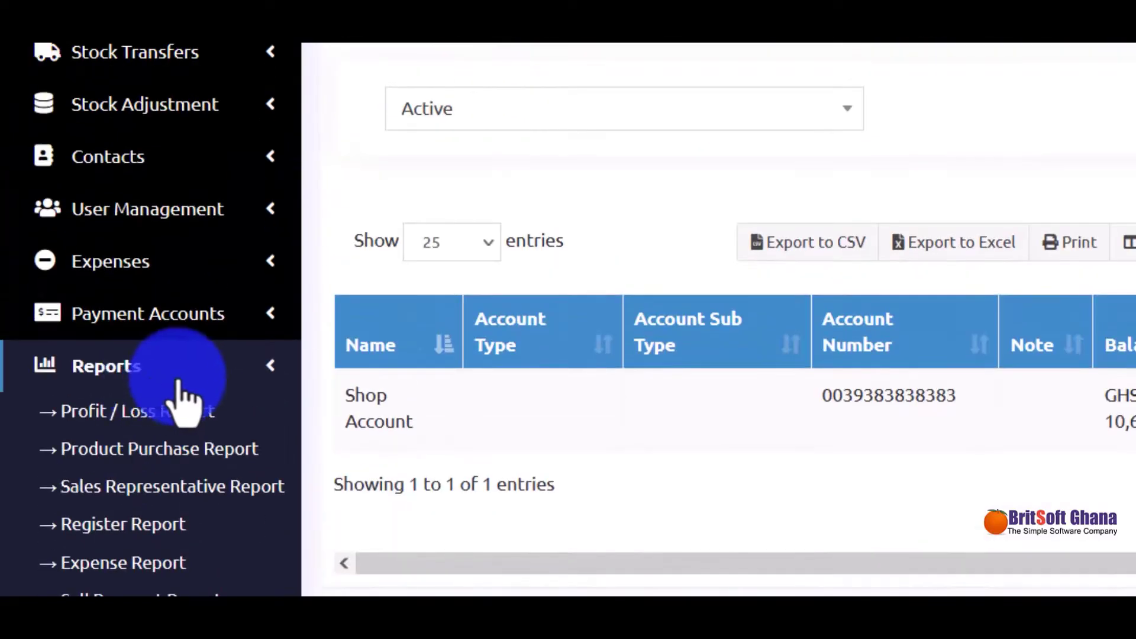
pyautogui.click(271, 362)
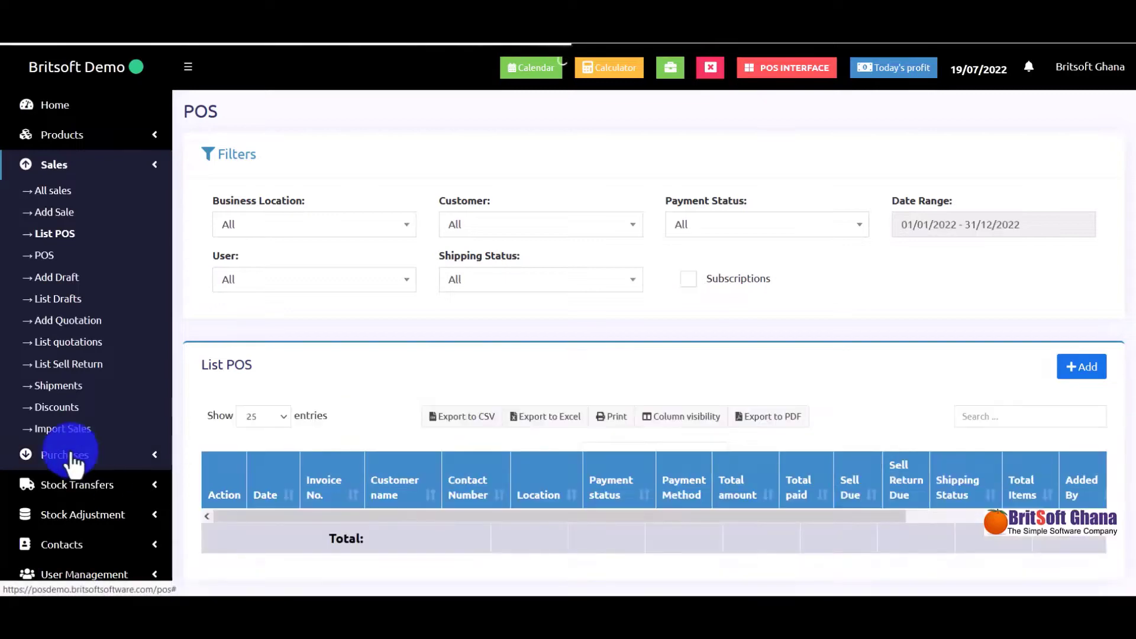
# Step: Open Business Settings and examine the general business, Tax and Product settings without changing them
pyautogui.scroll(-3, 74, 463)
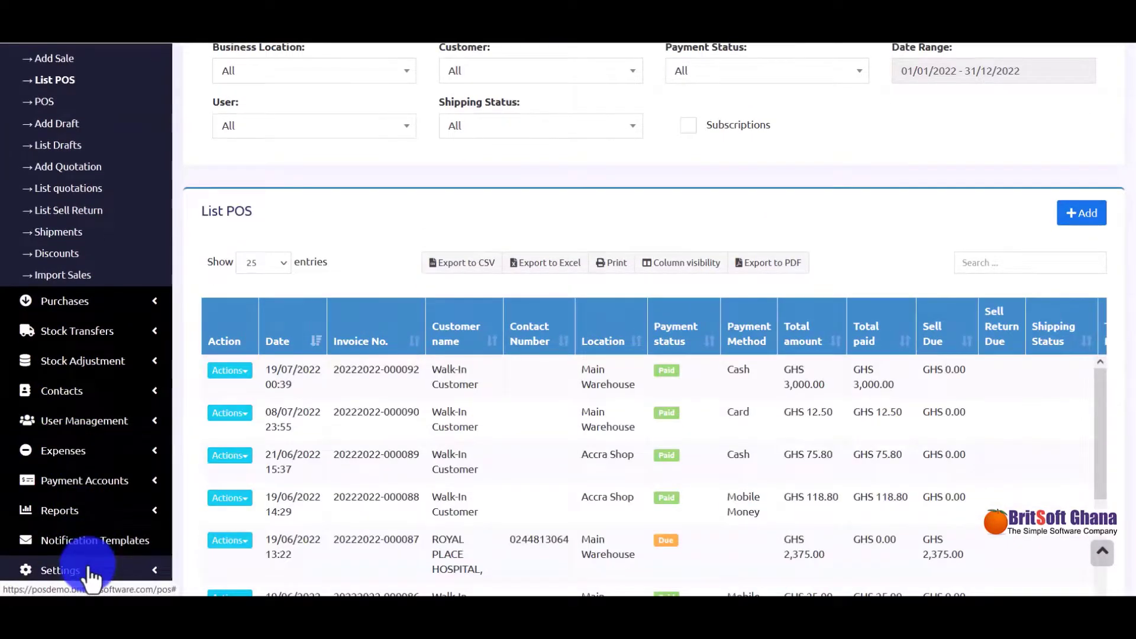
pyautogui.click(23, 571)
pyautogui.scroll(-4, 89, 577)
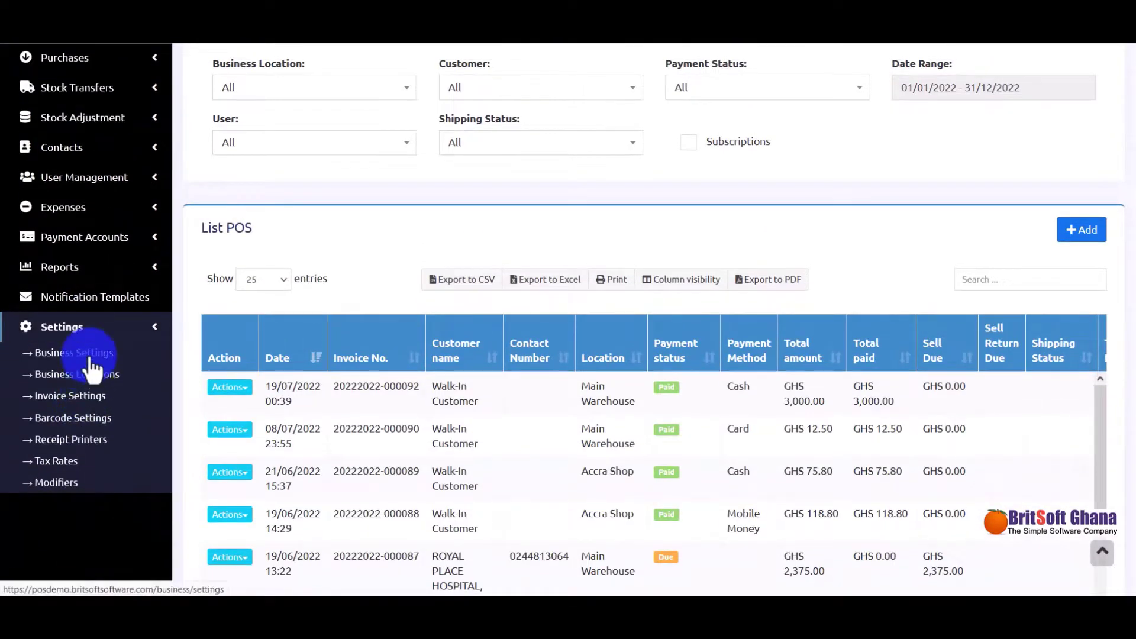
pyautogui.click(91, 356)
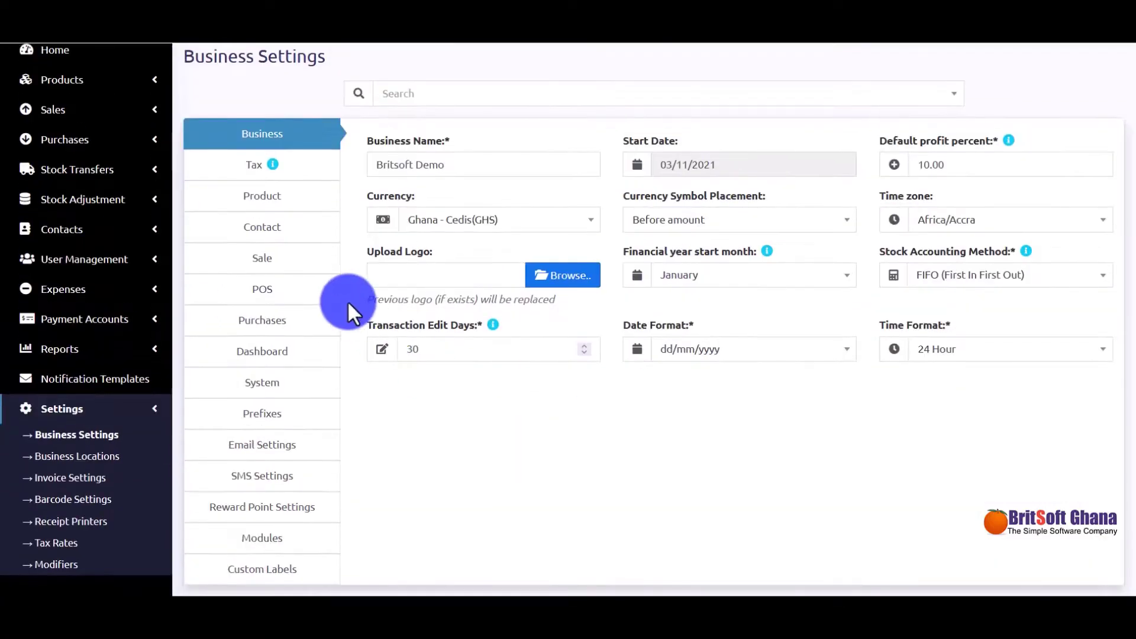
pyautogui.click(284, 171)
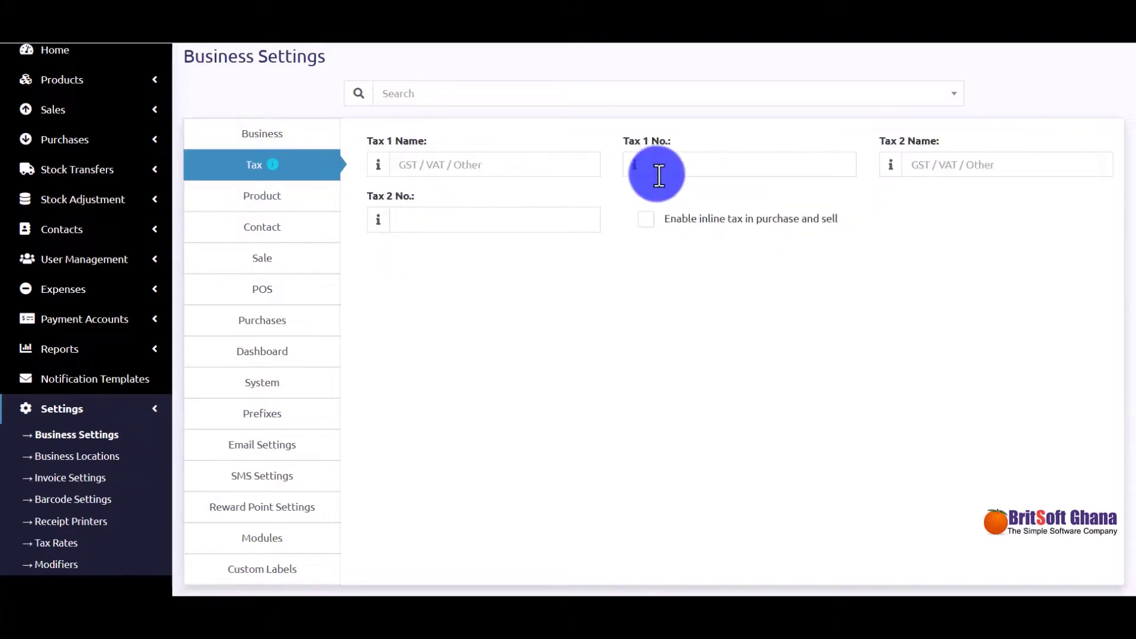
pyautogui.click(748, 165)
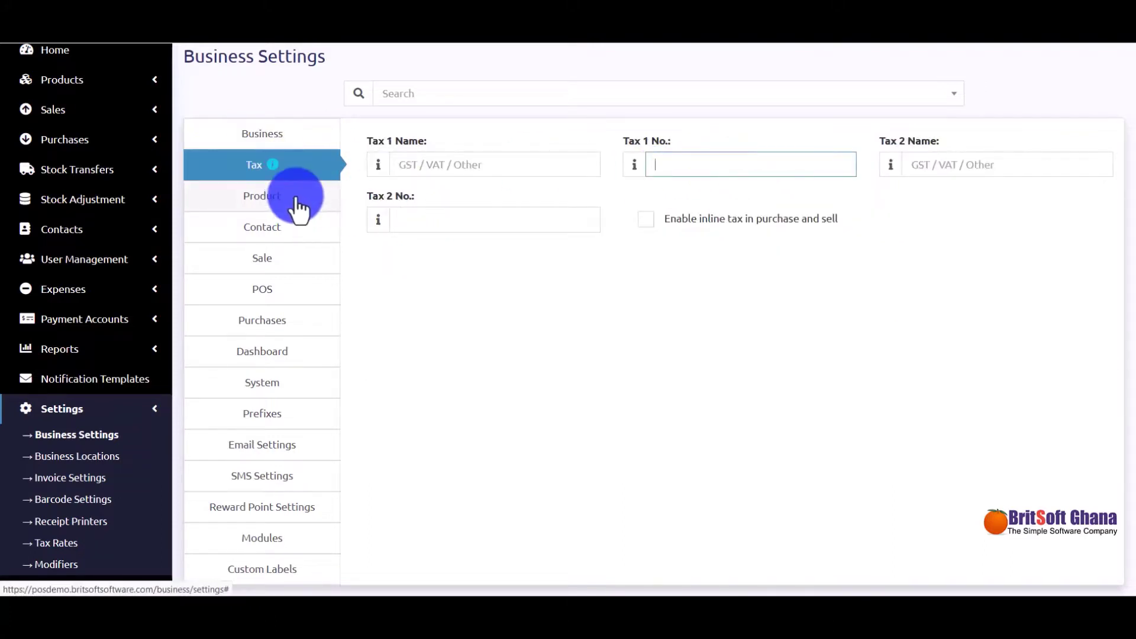
pyautogui.click(294, 201)
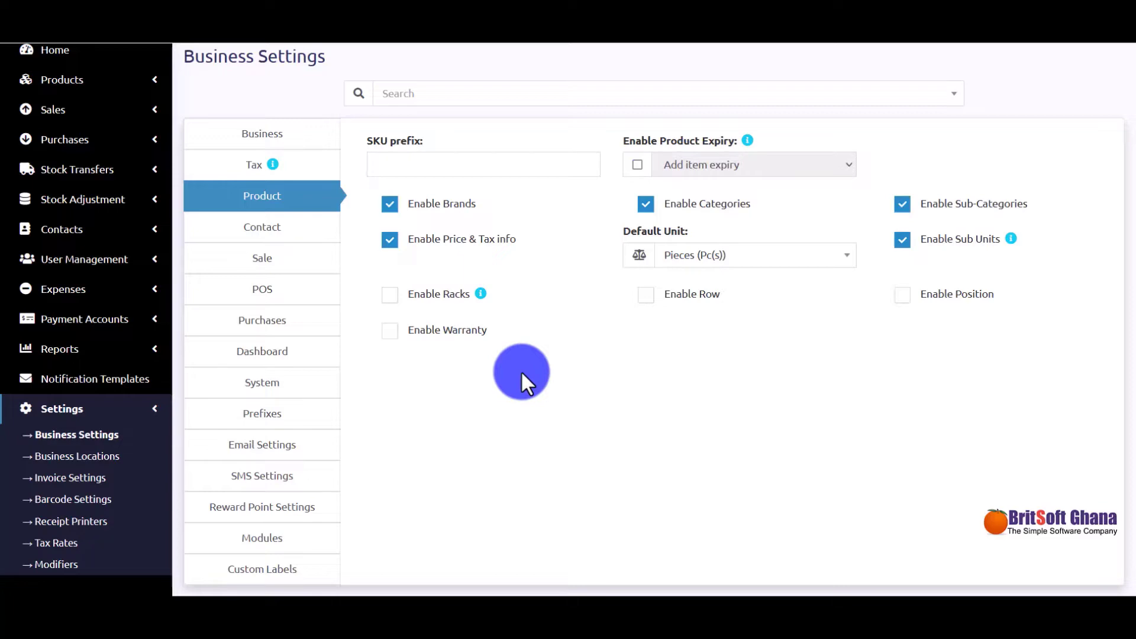
# Step: Examine the POS keyboard shortcuts, POS settings and Cash Denominations option in Business Settings
pyautogui.click(285, 295)
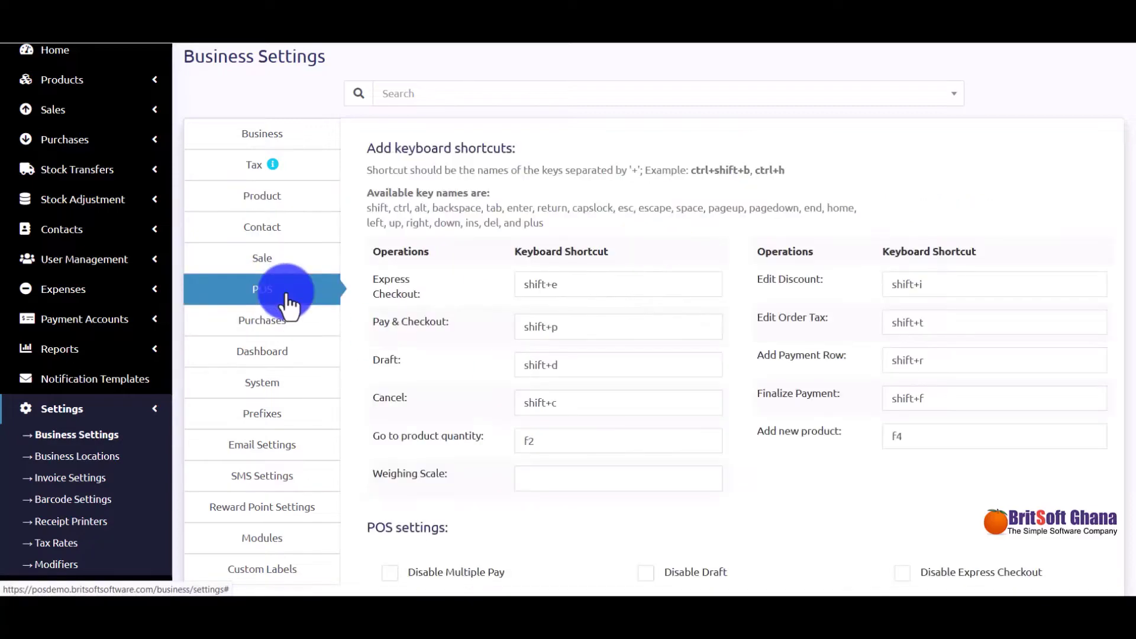
pyautogui.scroll(-7, 426, 374)
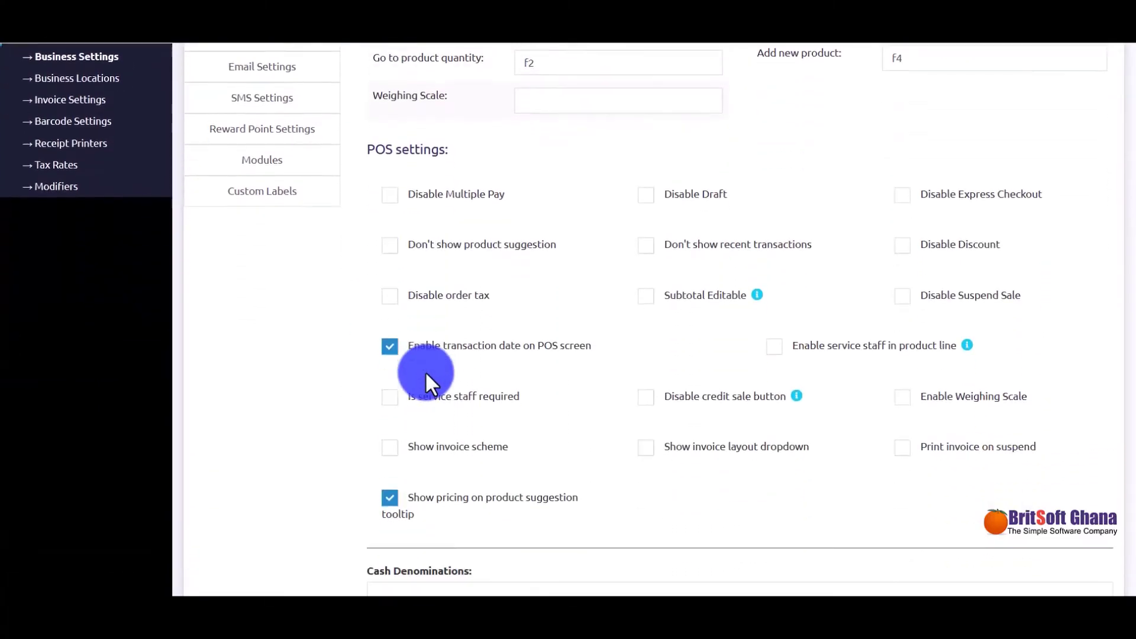
pyautogui.scroll(-4, 593, 346)
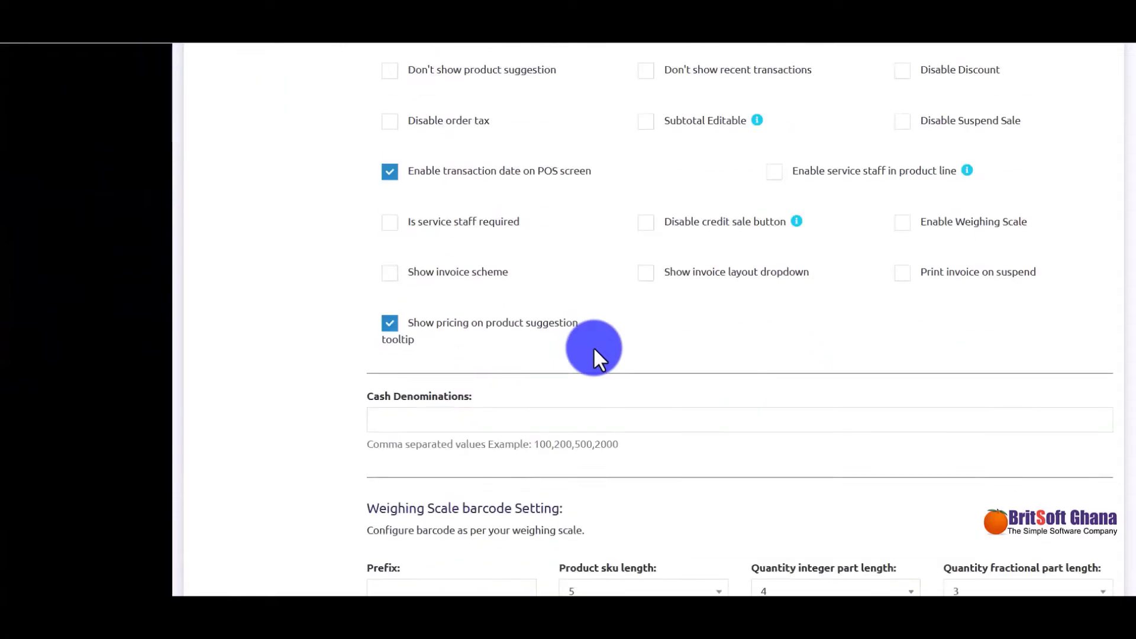
pyautogui.scroll(5, 593, 347)
pyautogui.scroll(3, 593, 346)
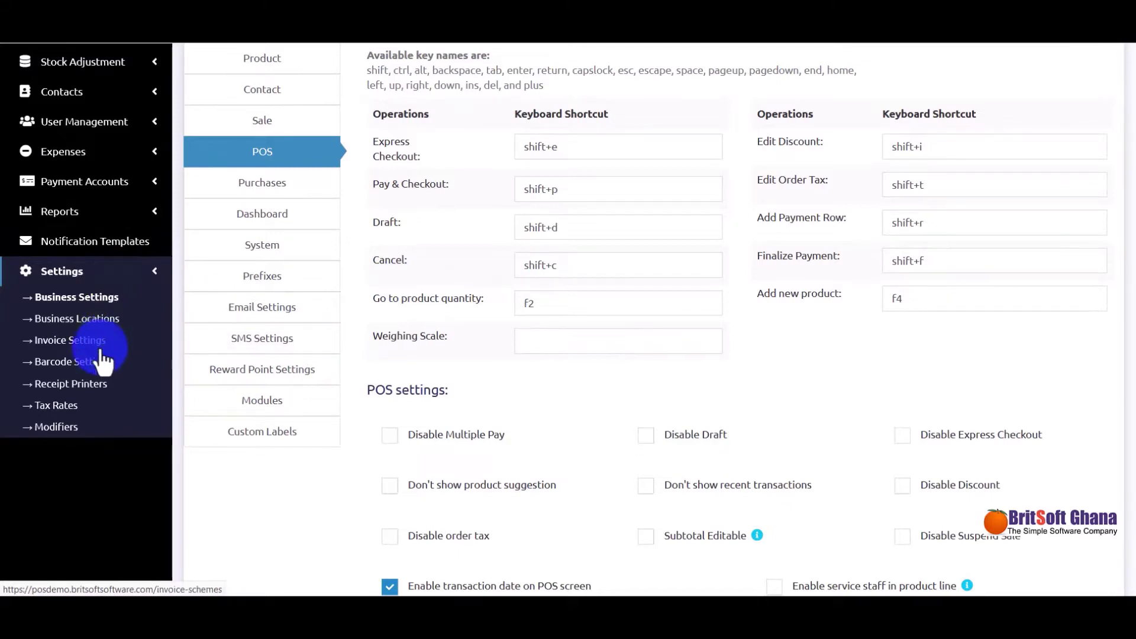
# Step: Open the Tax Rates page to view the tax rates and groups, and revisit the Reports and Expenses sections
pyautogui.click(67, 407)
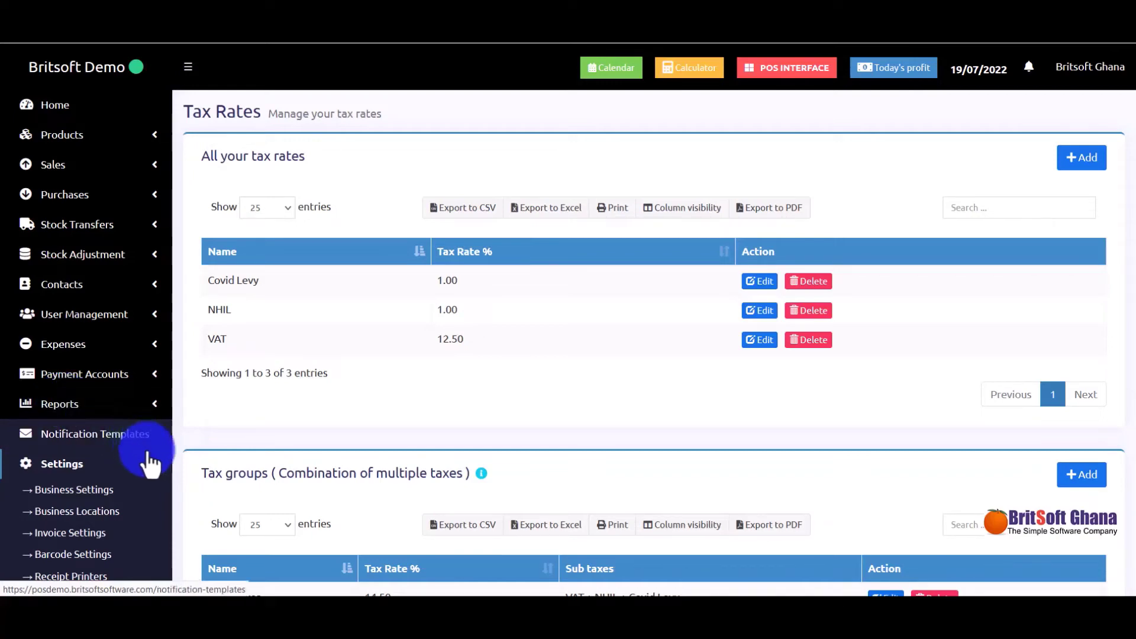
pyautogui.click(153, 473)
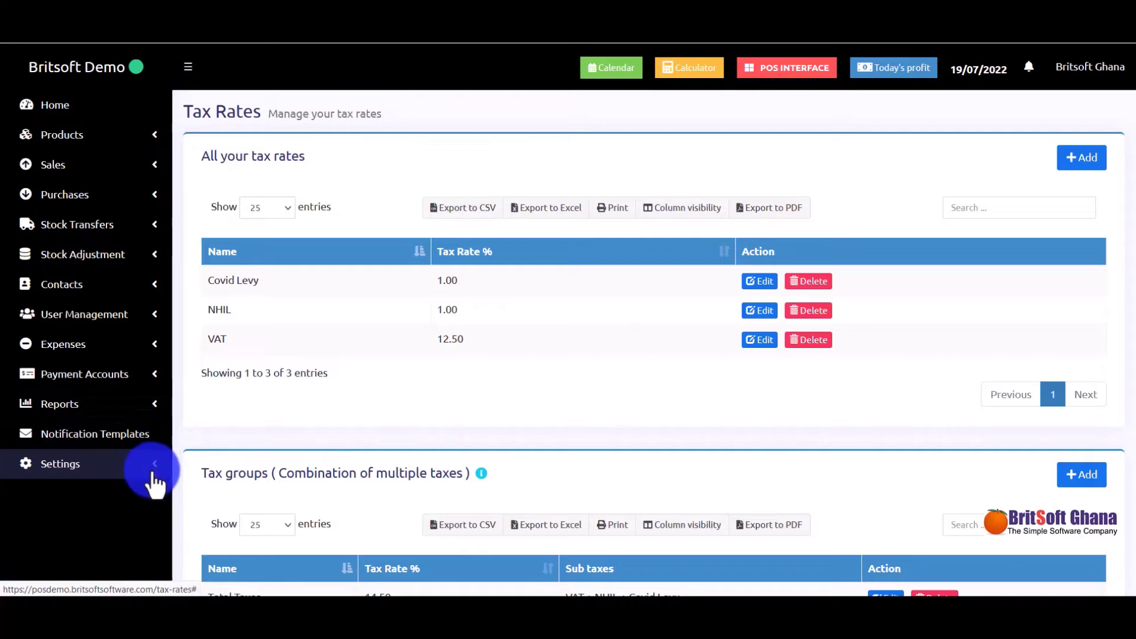
pyautogui.click(142, 405)
pyautogui.click(142, 346)
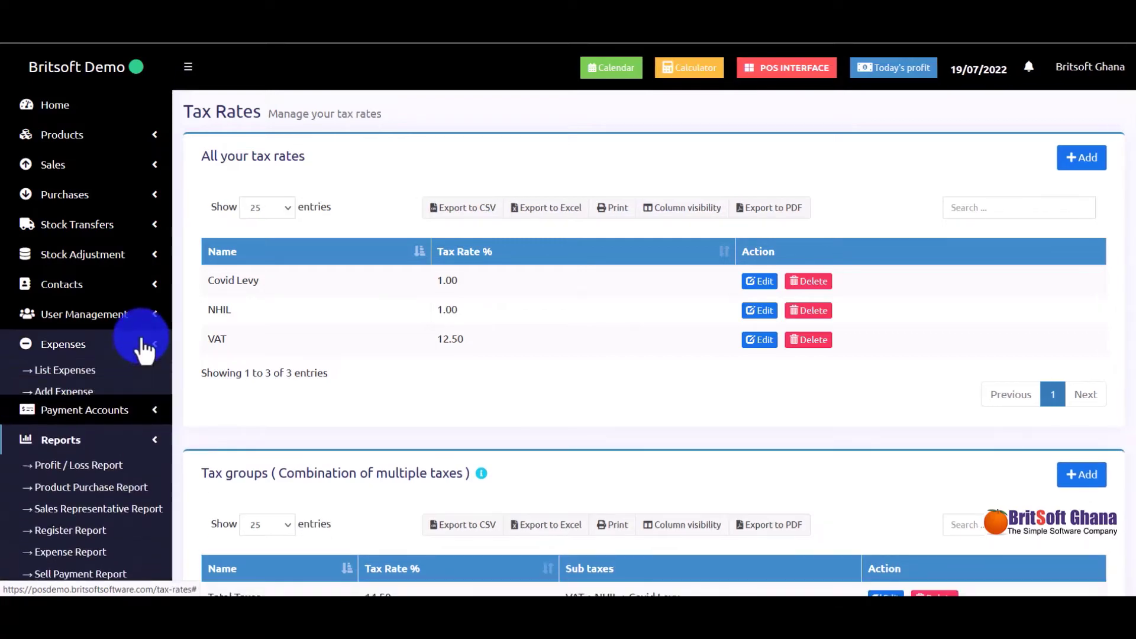